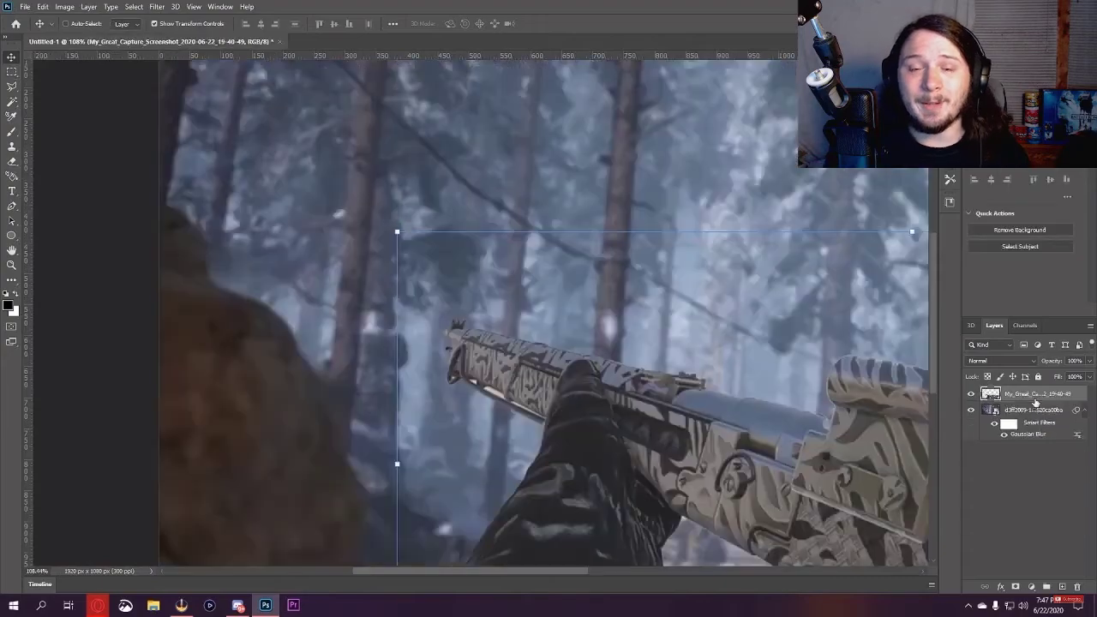
Switch to the web browser and search Google Images for "call of duty kill feed headshot".
left_click(97, 605)
left_click(390, 31)
type("call of duty kill feed headshot")
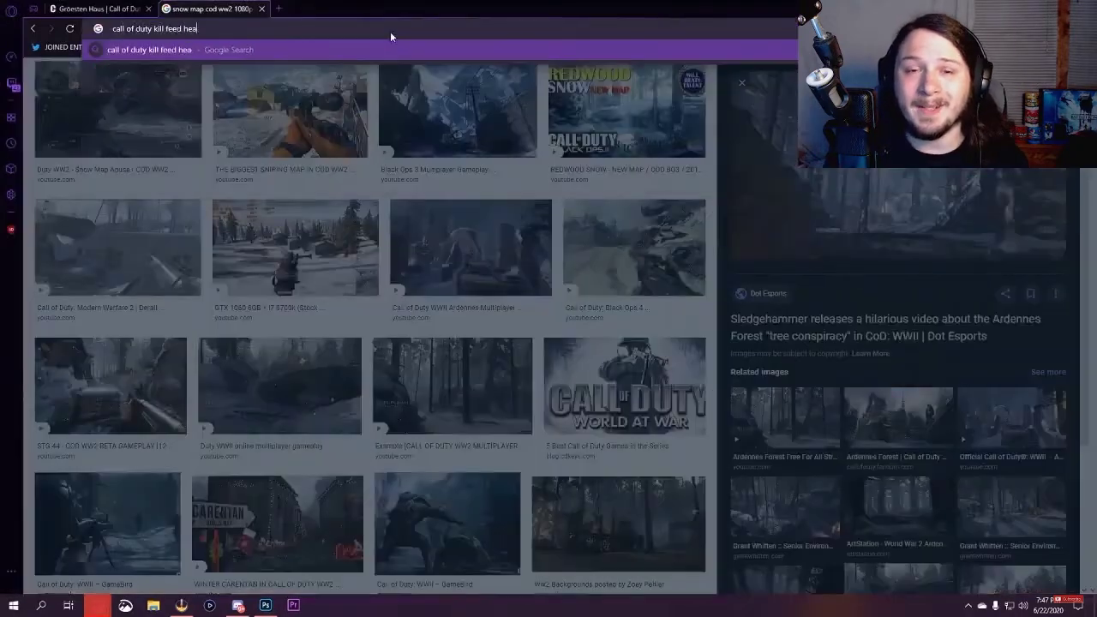
key("Return")
left_click(176, 112)
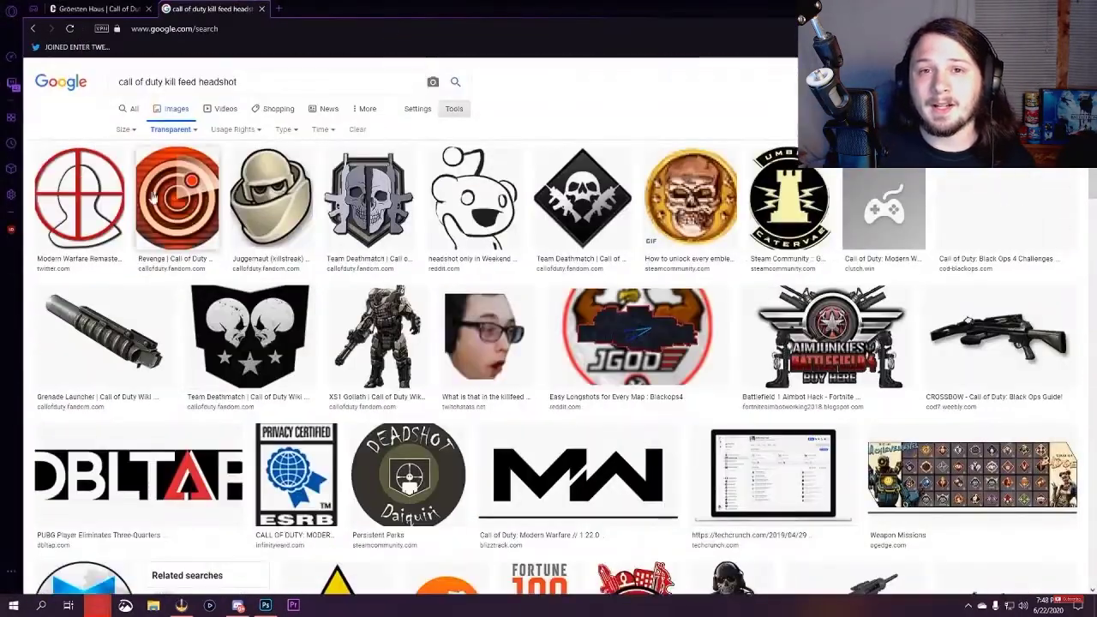
Open the red crosshair headshot icon from the image results and save it to the computer.
left_click(68, 187)
right_click(913, 261)
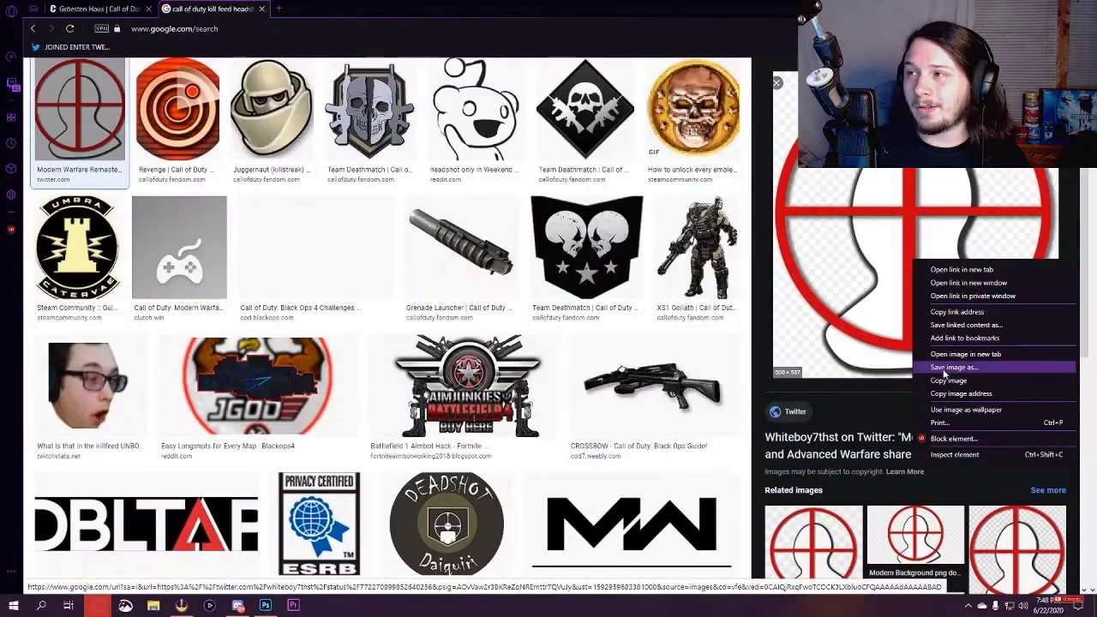
left_click(960, 370)
key("Return")
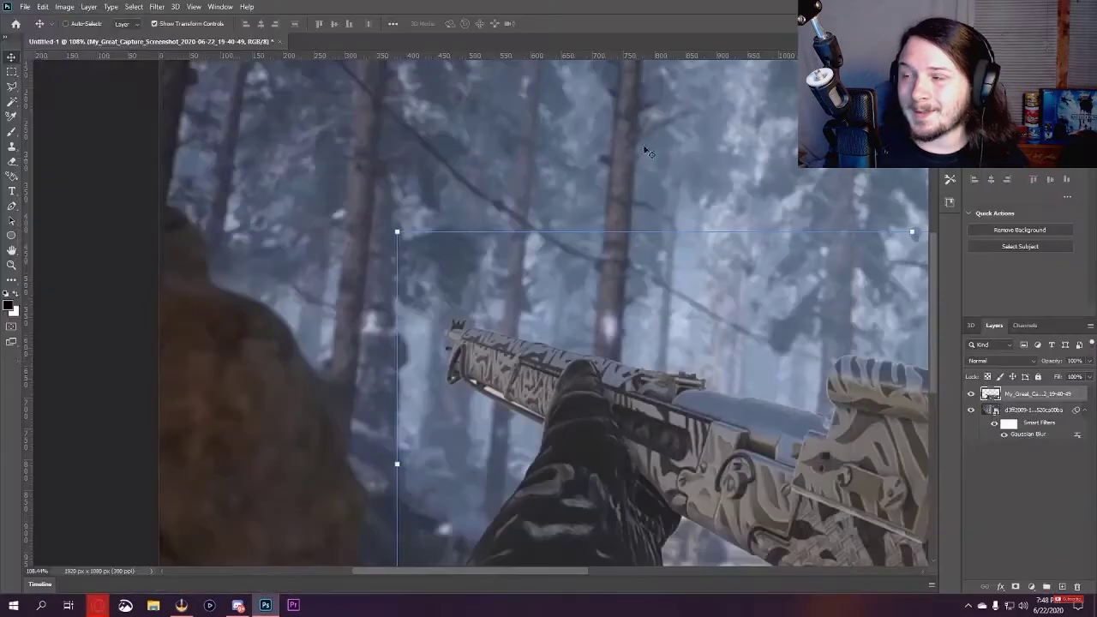
Turn the placed headshot icon white using Hue/Saturation with saturation -100 and raised lightness, and scale it down above the rifle.
left_click(25, 6)
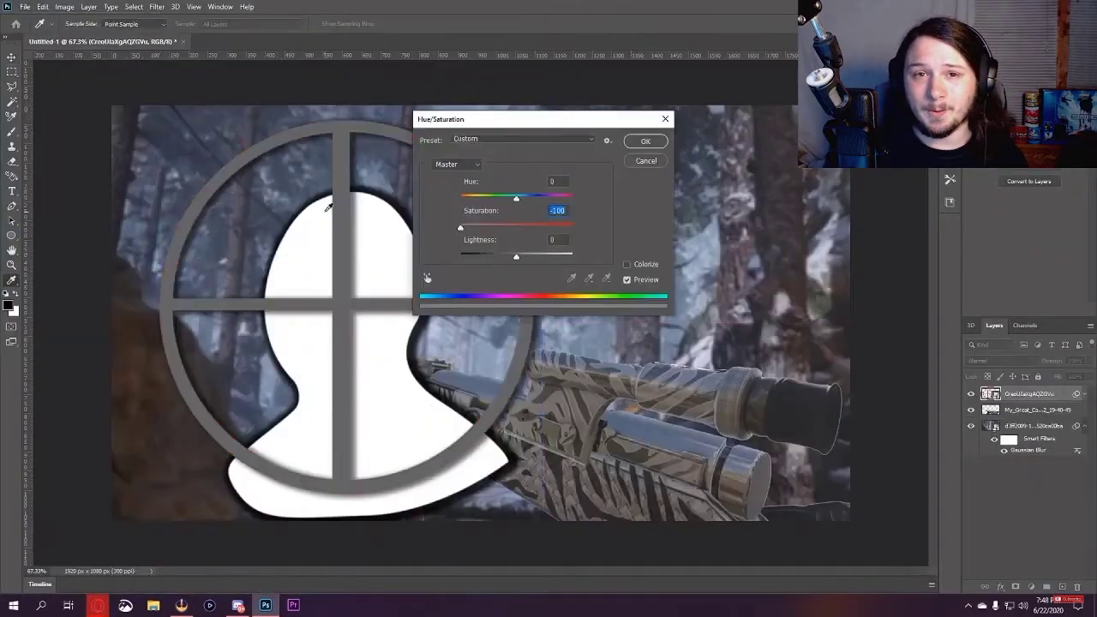
left_click_drag(516, 257, 634, 269)
key("Return")
key("ctrl+t")
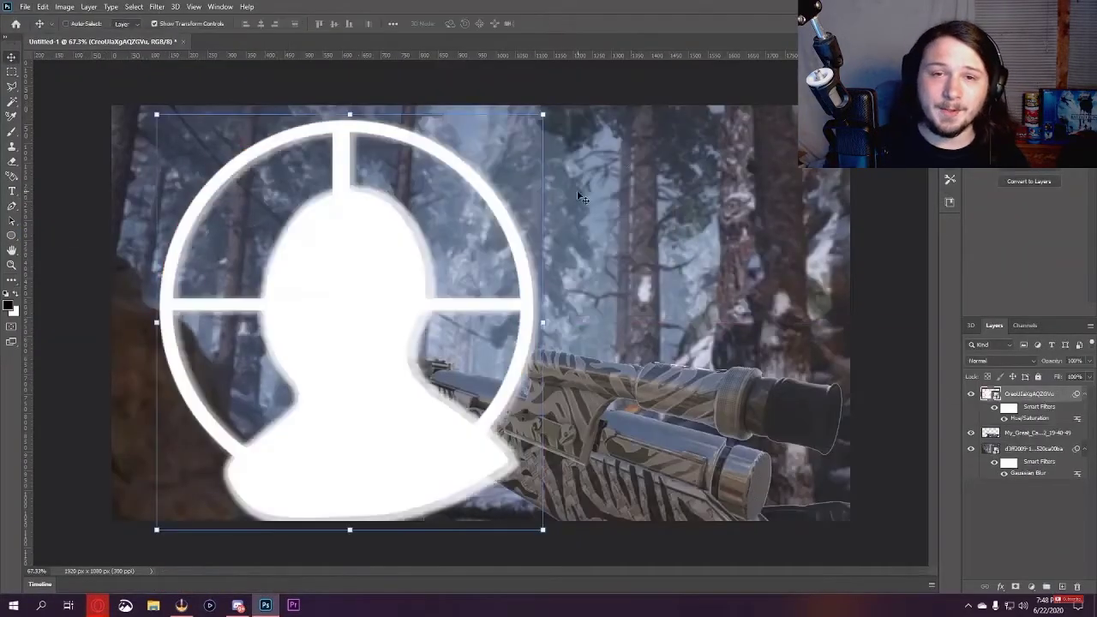
key("Return")
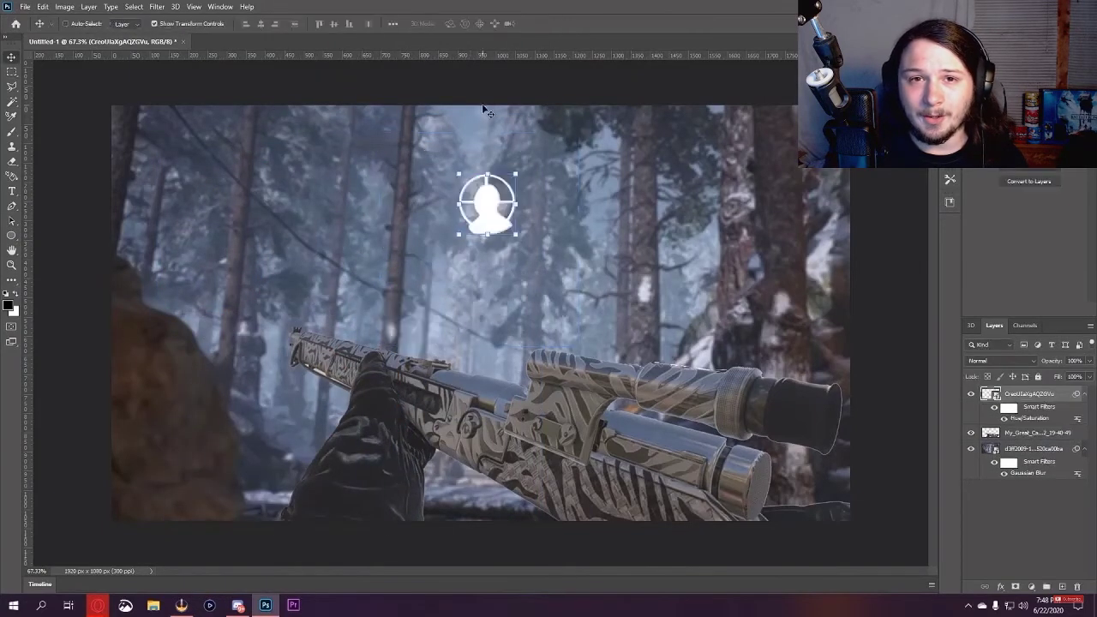
Add the white text "SIMPLERS" in the Couture Bold font and place it directly left of the headshot icon.
left_click(11, 191)
left_click(342, 216)
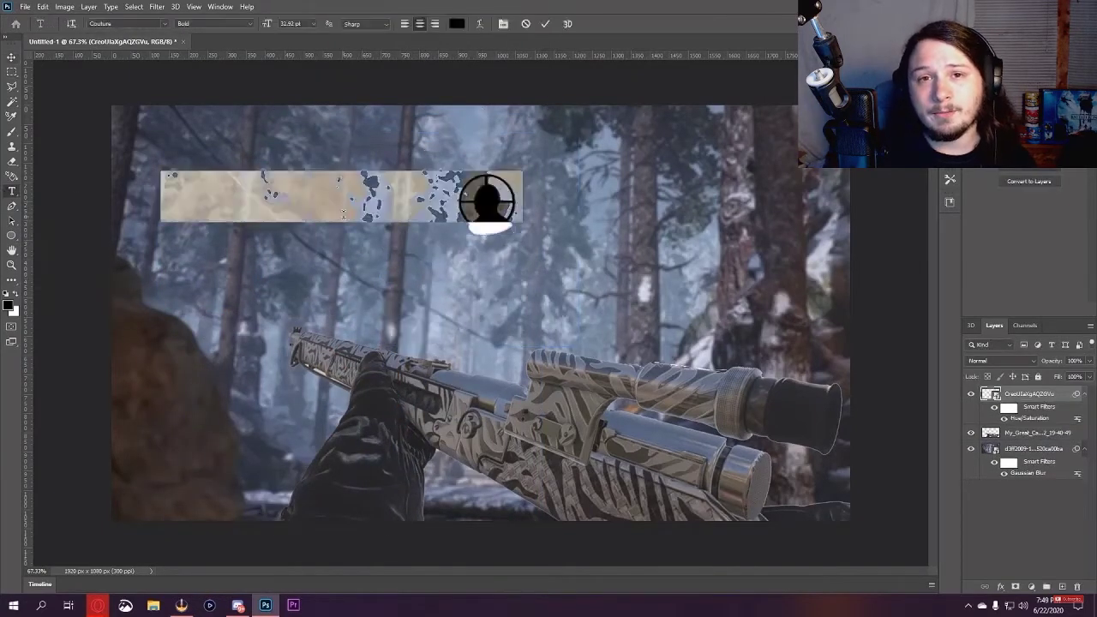
type("SIMPLERS")
key("ctrl+a")
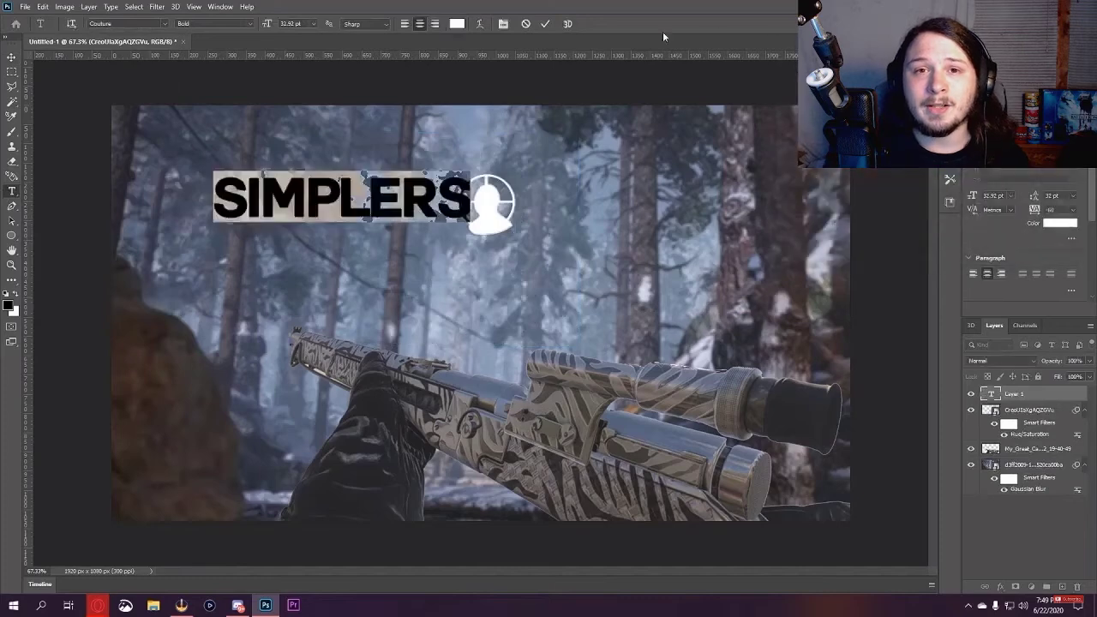
key("ctrl+Return")
key("v")
left_click_drag(373, 209, 352, 213)
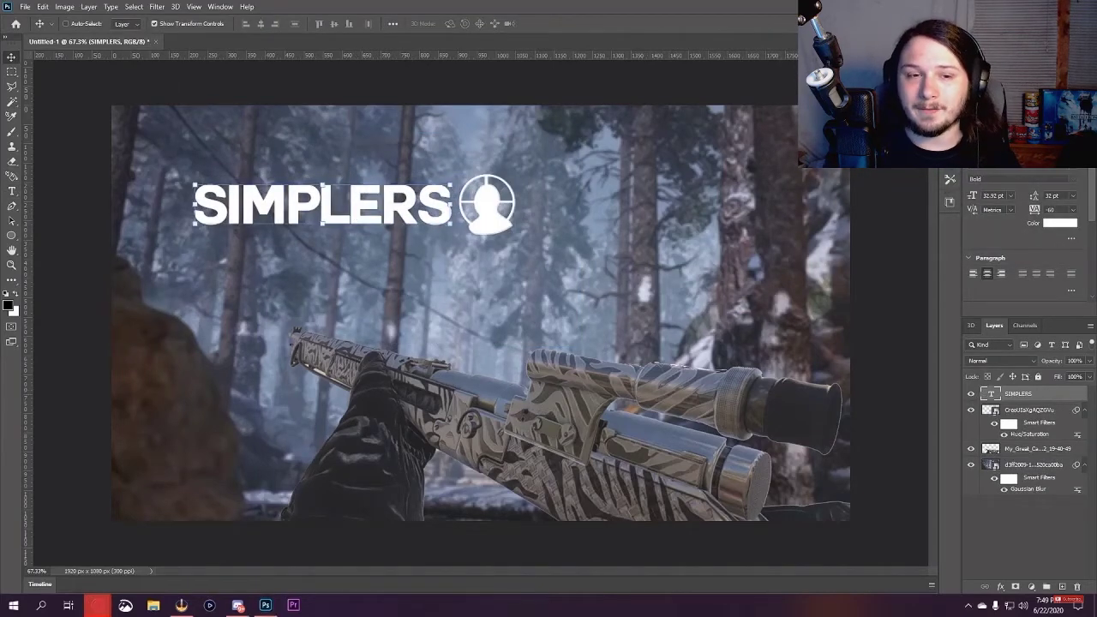
Add the text "ENEMY" in red and align it to the right of the headshot icon.
key("t")
left_click(516, 214)
type("ENEMY")
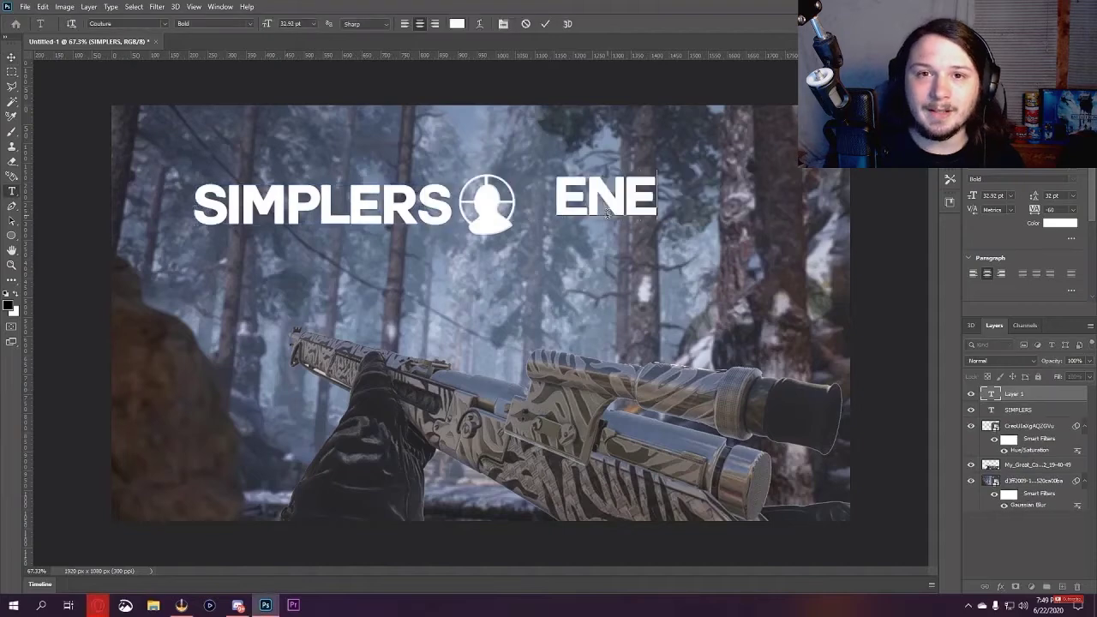
left_click(1060, 223)
key("Return")
key("ctrl+Return")
key("v")
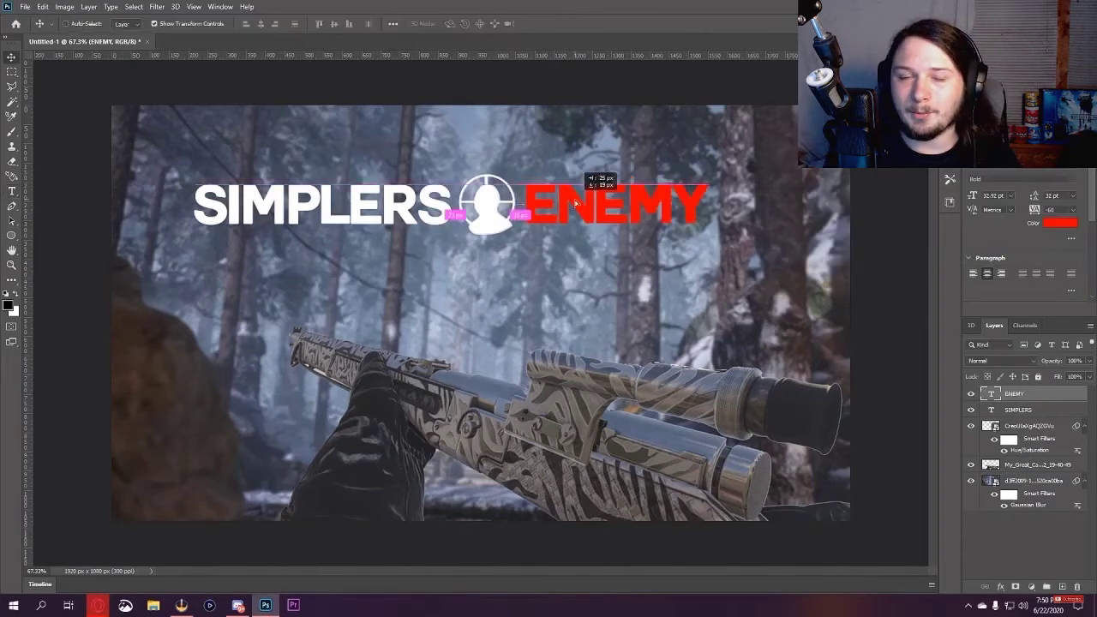
Group the kill feed line, duplicate it into four stacked rows, and group all the rows together.
key("ctrl+g")
key("ctrl+j")
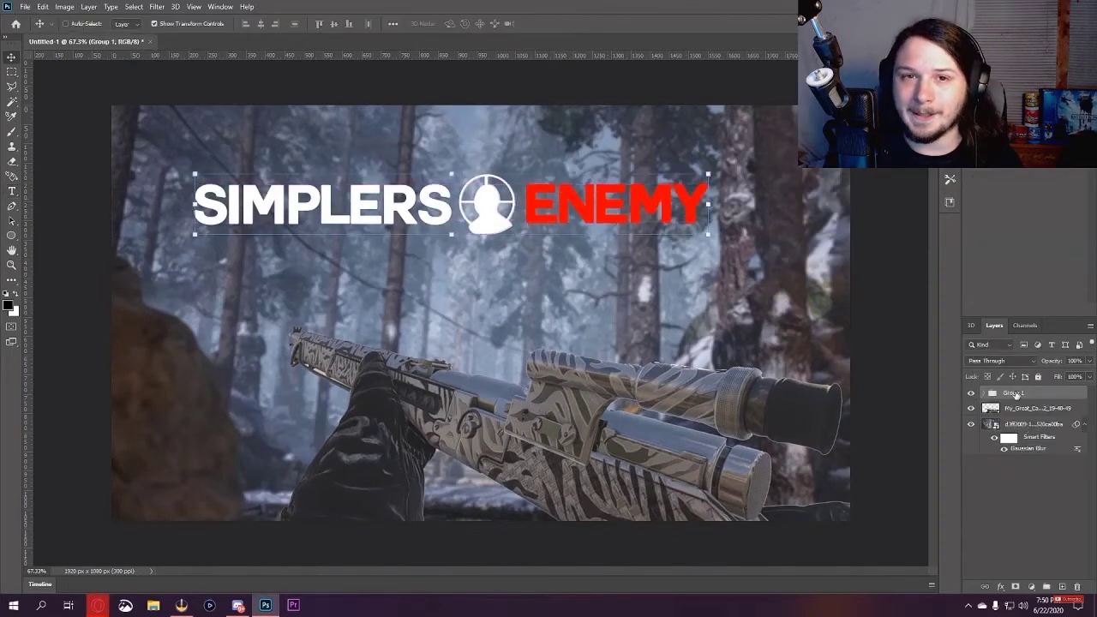
left_click_drag(486, 201, 538, 403)
key("ctrl+j")
key("ctrl+j")
left_click(1013, 436, "shift")
key("ctrl+g")
Rotate the kill feed group about -12.4 degrees into the canvas's lower left corner and move it behind the rifle layer.
key("ctrl+t")
left_click_drag(708, 175, 452, 310)
left_click_drag(427, 350, 348, 326)
key("ctrl+[")
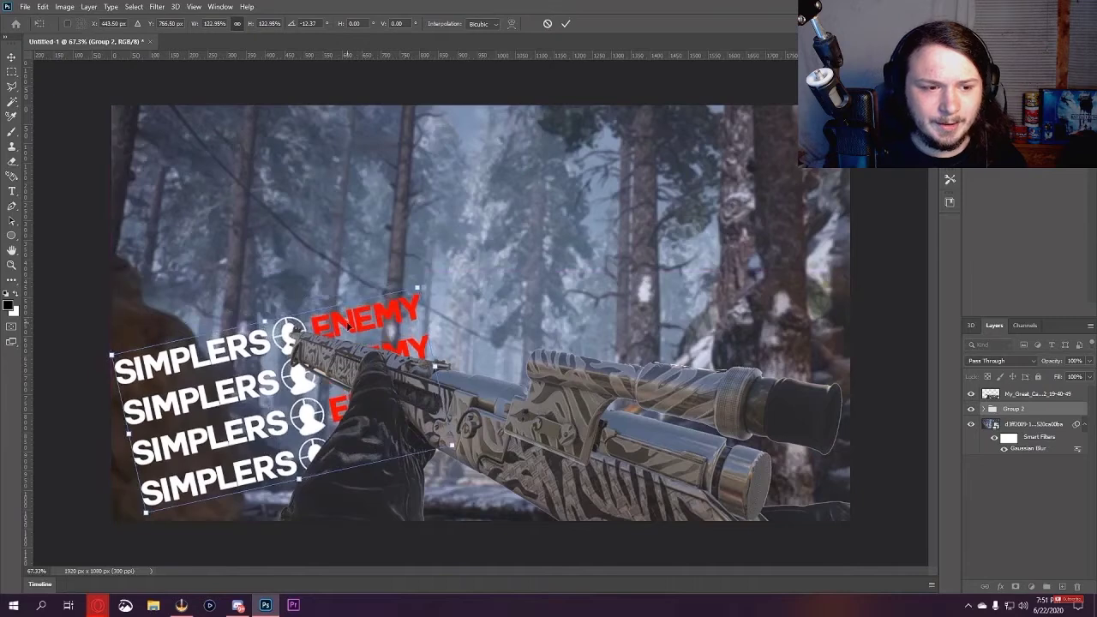
Set the tracking of the "ENEMY" text to -20 in all four kill feed rows.
double_click(367, 319)
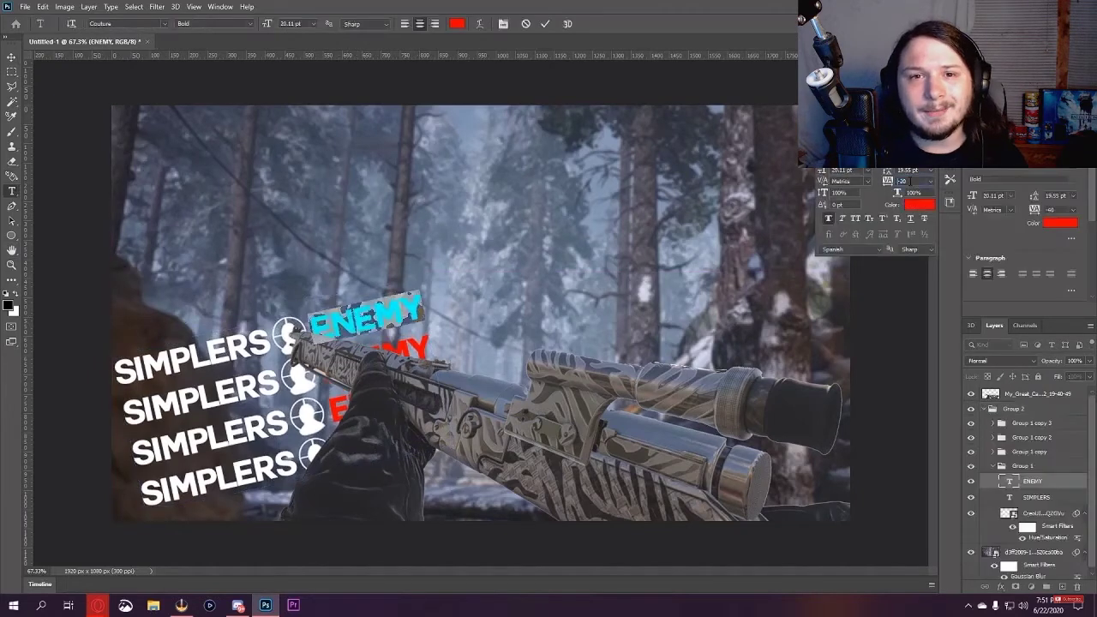
left_click(547, 28)
double_click(386, 347)
double_click(403, 395)
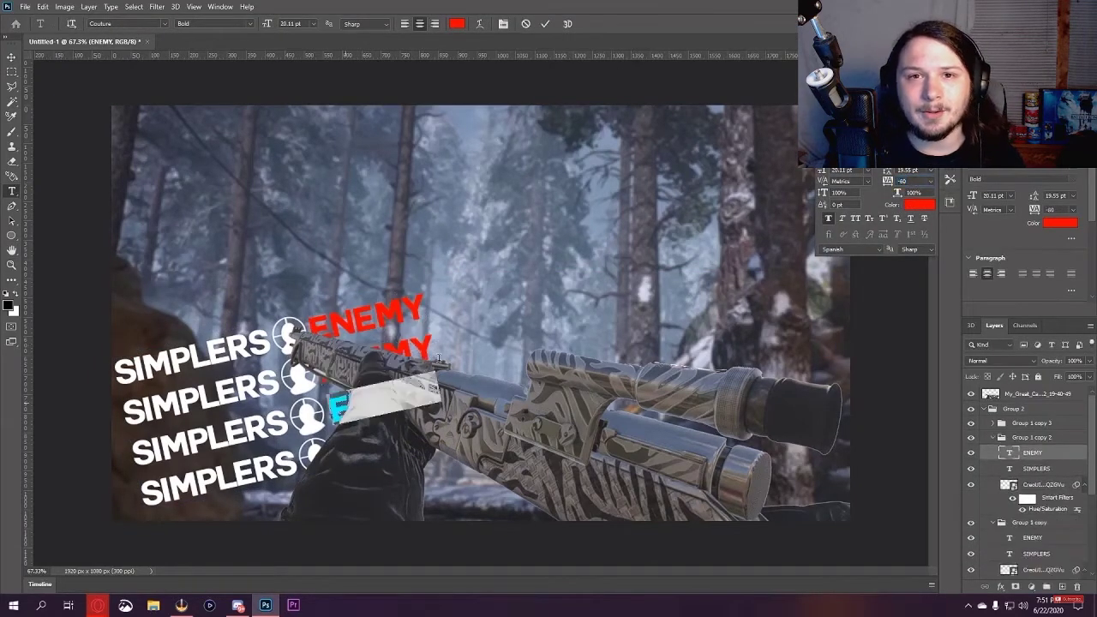
left_click(545, 24)
double_click(394, 439)
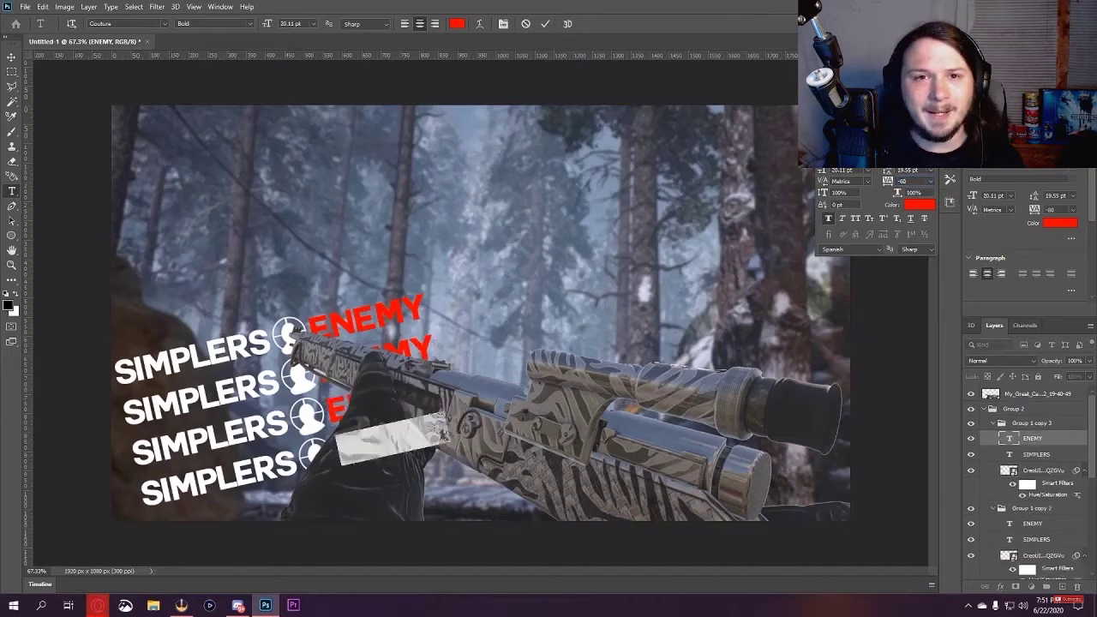
left_click(545, 23)
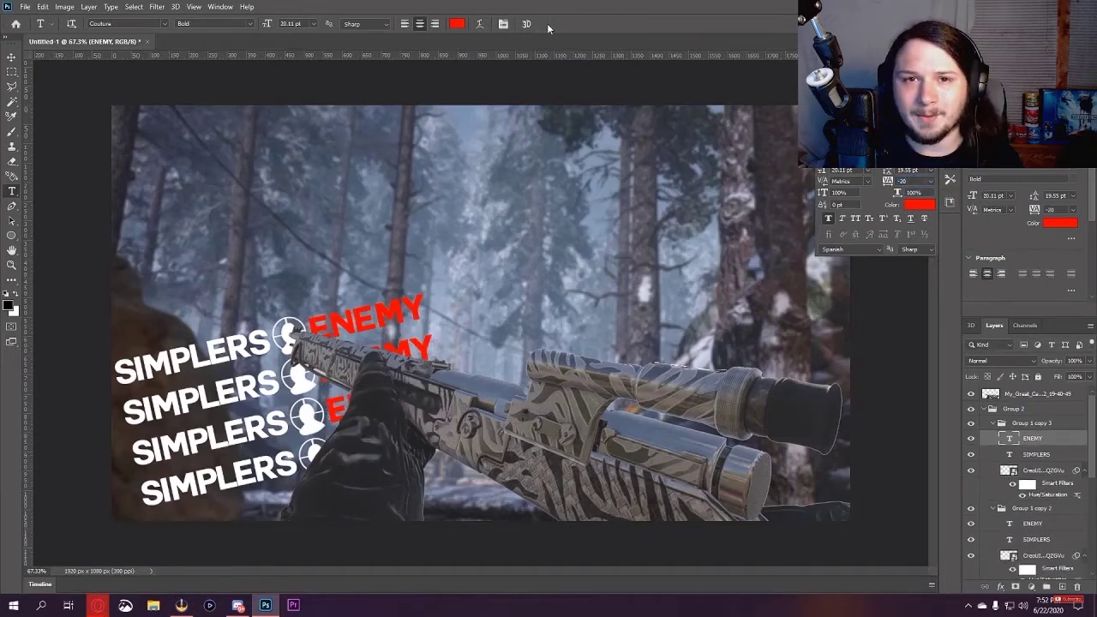
key("v")
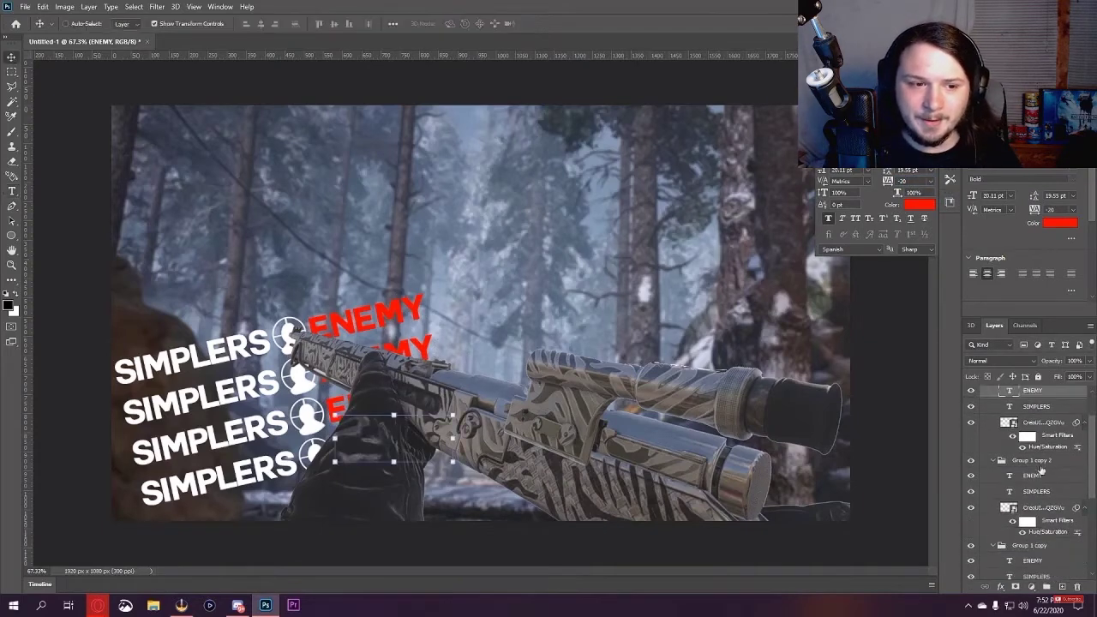
Shift the rifle layer to the right and rotate it clockwise so it covers less of the kill feed text.
left_click(1003, 422)
left_click(276, 269, "ctrl")
left_click_drag(276, 269, 307, 274)
left_click_drag(597, 274, 307, 221)
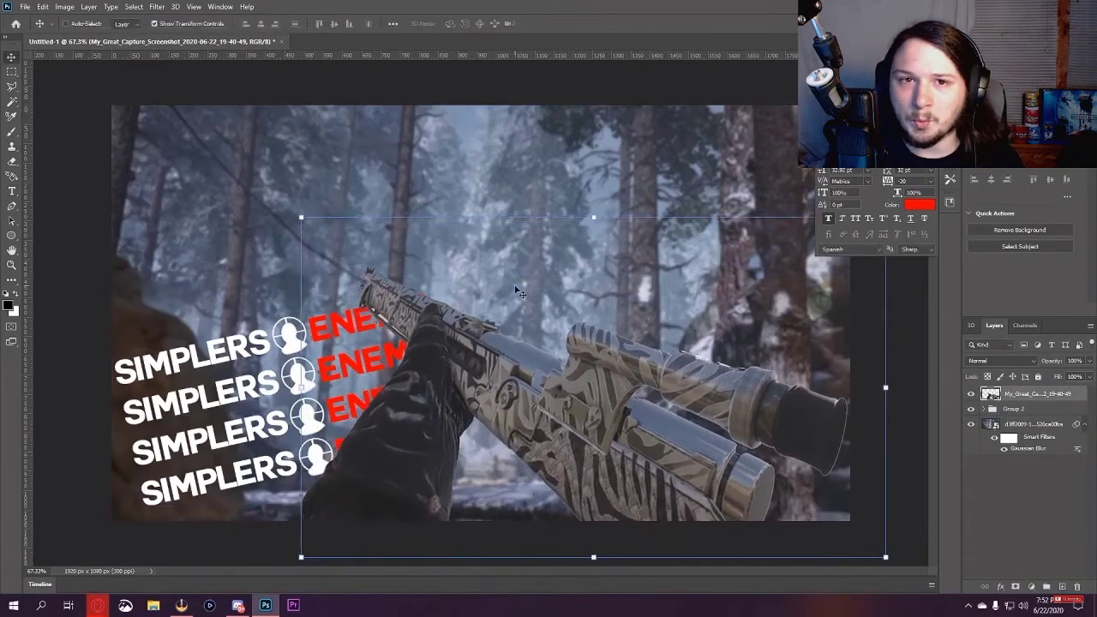
key("Return")
Skew the kill feed group and stretch it slightly past the canvas's left edge.
left_click(452, 294, "ctrl")
key("ctrl+t")
left_click_drag(451, 294, 441, 313)
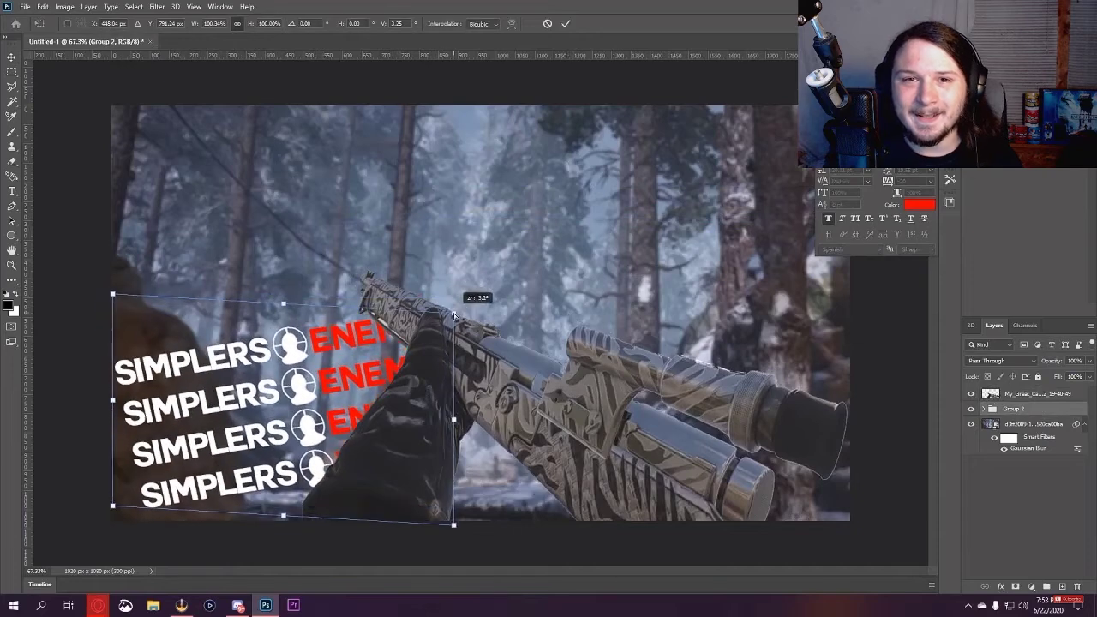
mouse_move(112, 399)
left_mouse_down()
mouse_move(121, 407)
mouse_move(105, 403)
left_mouse_up()
left_click(565, 23)
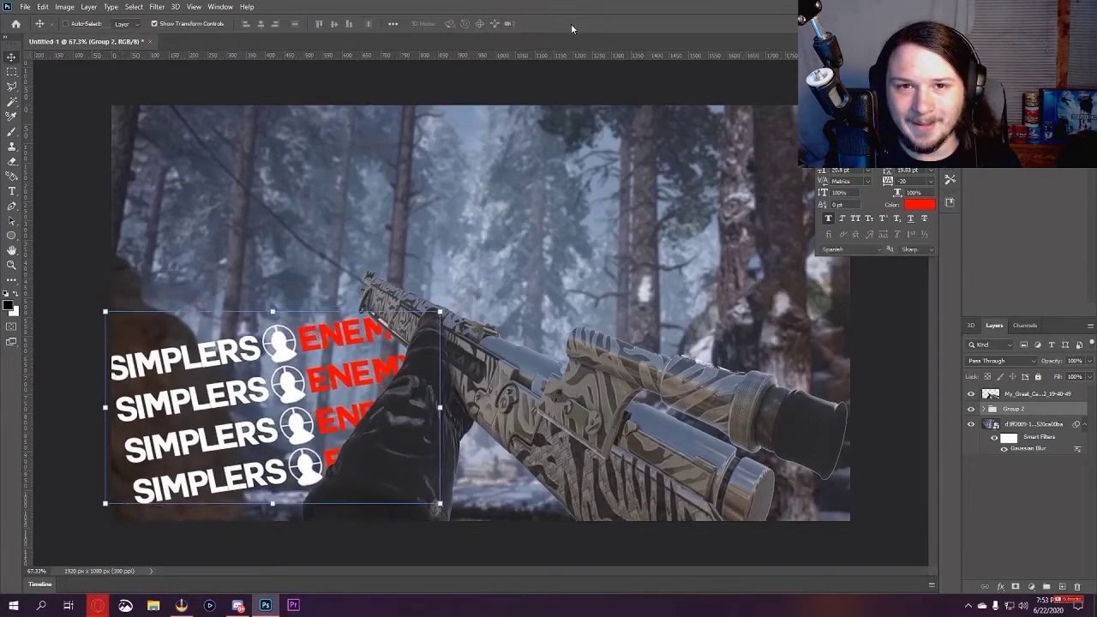
Add the title "HIGHLIGHTS" in light gray ededed above the rifle layer and center it near the top of the canvas.
left_click(1029, 393)
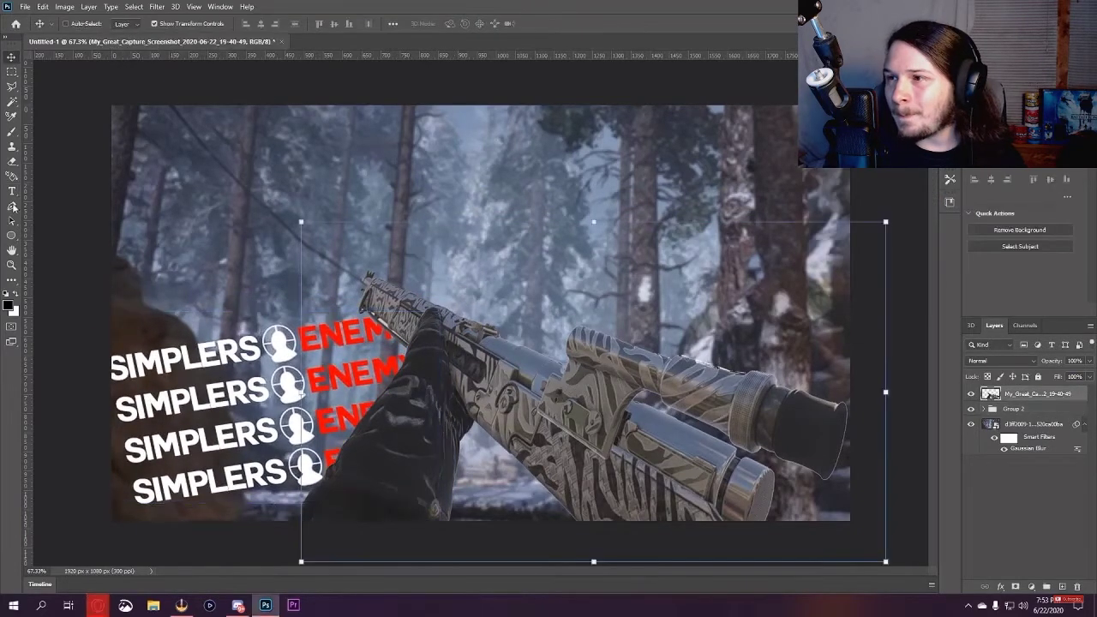
left_click(11, 190)
left_click(243, 204)
type("HIGHLIGHTS")
left_click(456, 23)
left_click(793, 77)
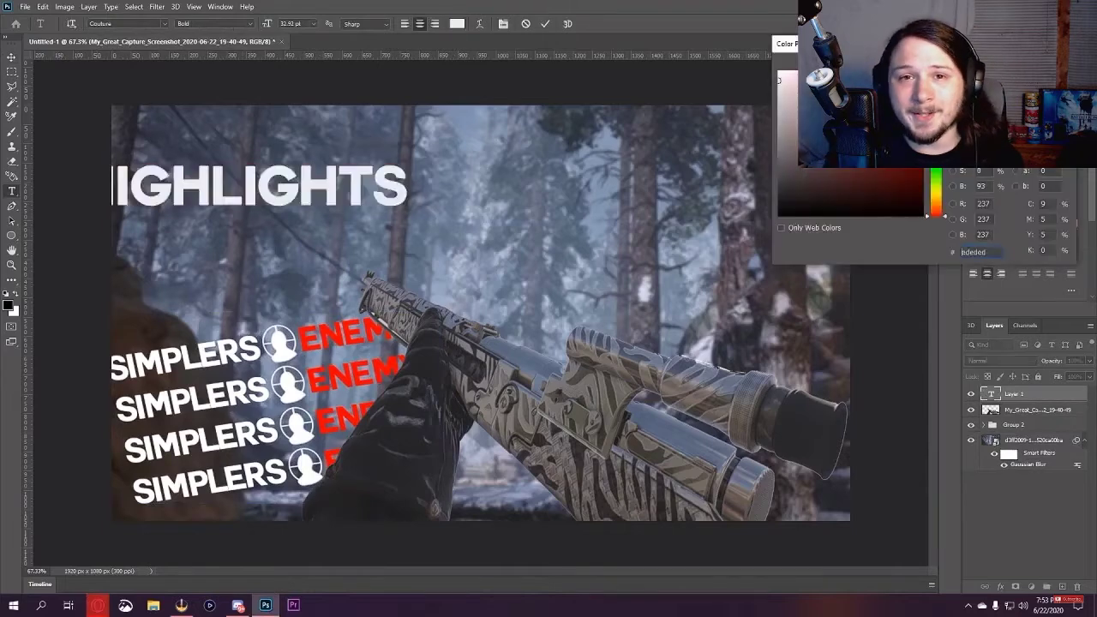
left_click(986, 86)
key("ctrl+Return")
key("v")
left_click_drag(243, 181, 489, 182)
Add the text "#30" in the Road Rage font below the "HIGHLIGHTS" title.
key("t")
left_click(468, 219)
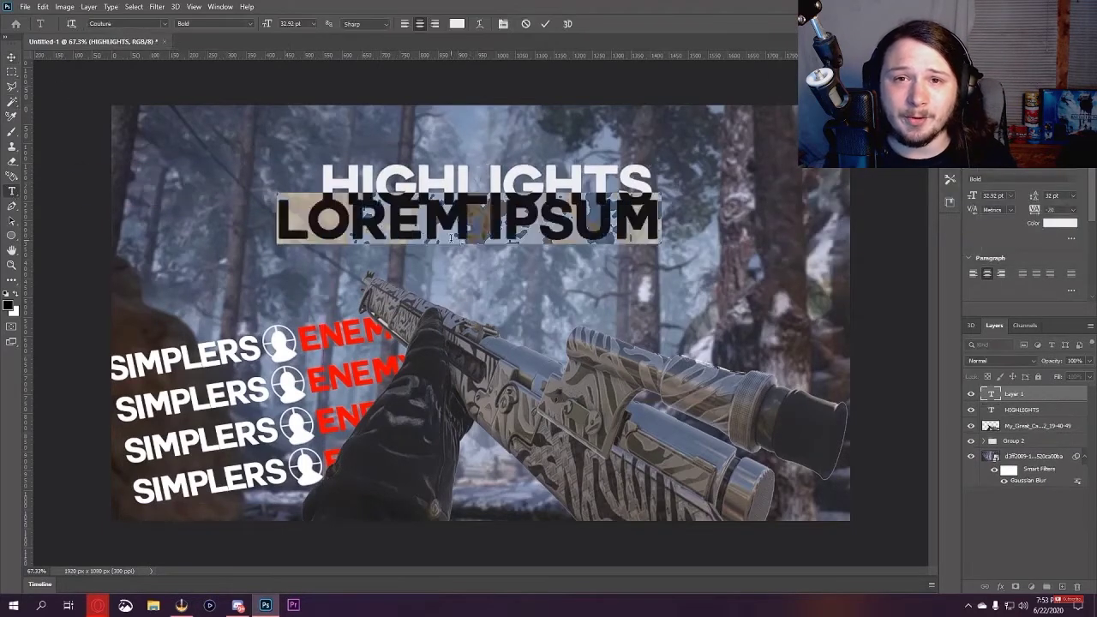
type("#30")
left_click(135, 23)
left_click(172, 257)
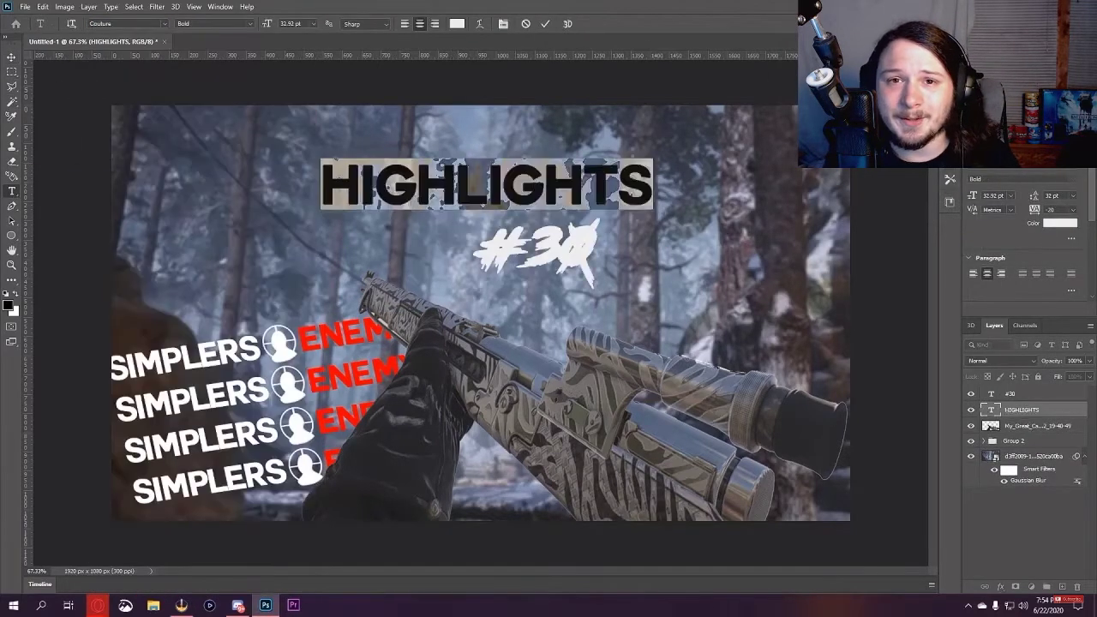
Tighten the tracking of the "HIGHLIGHTS" title and enlarge the "#30" text to about 43.68 pt.
key("ctrl+t")
key("ctrl+Return")
left_click(1009, 394)
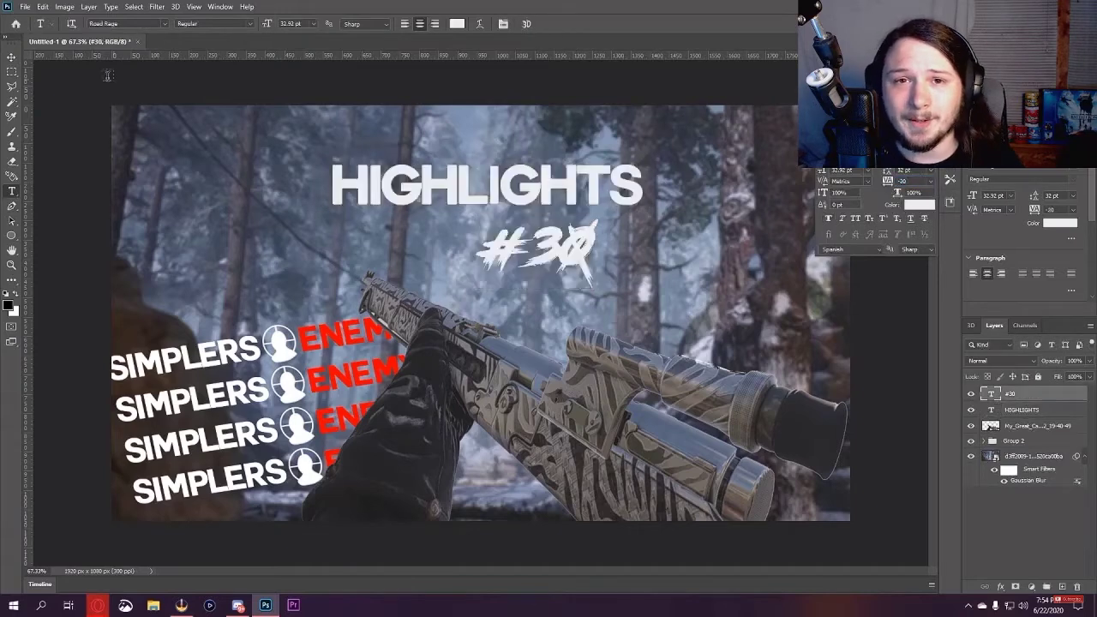
key("v")
left_click_drag(477, 288, 418, 301)
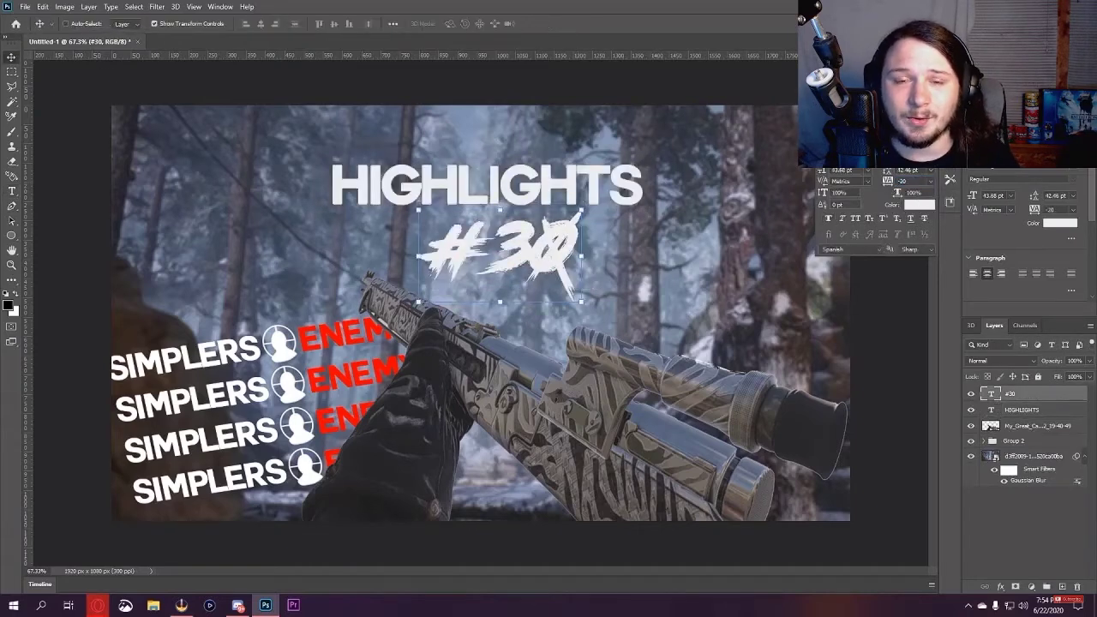
double_click(515, 184)
left_click(494, 185)
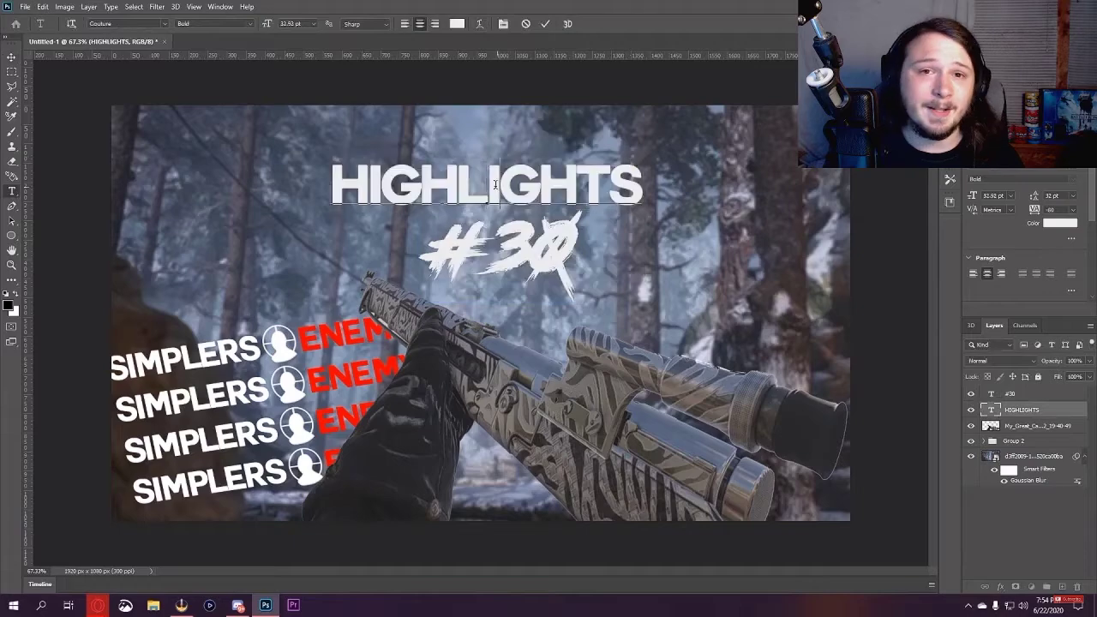
left_click_drag(1011, 393, 1019, 396)
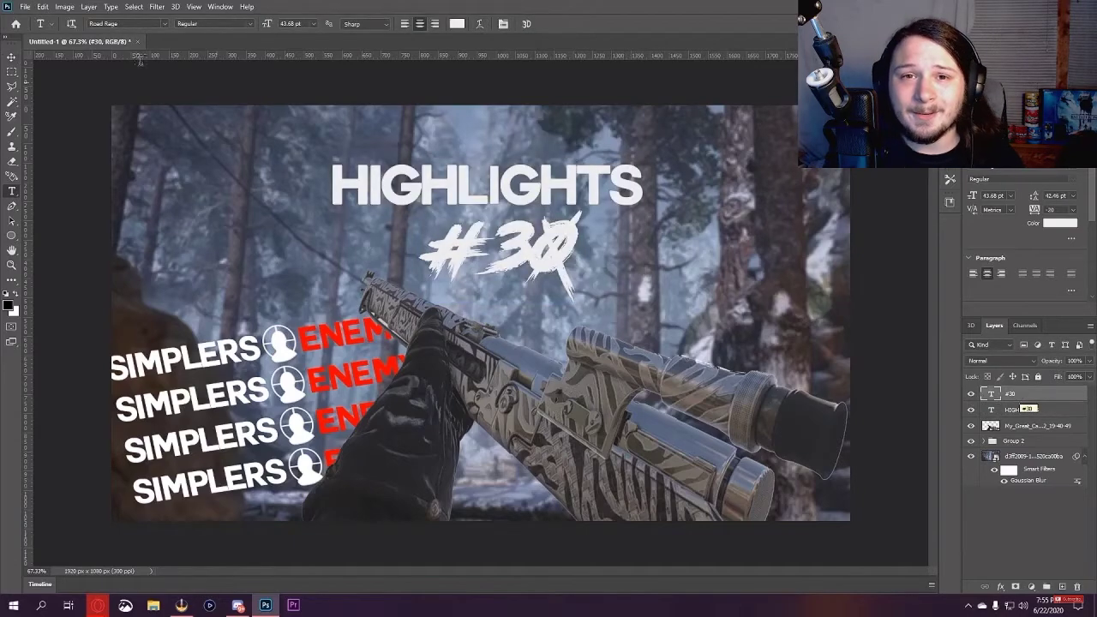
Open the "MEGA Layer Styles Pack" PSD from the packs folder.
left_click(25, 6)
left_click(39, 26)
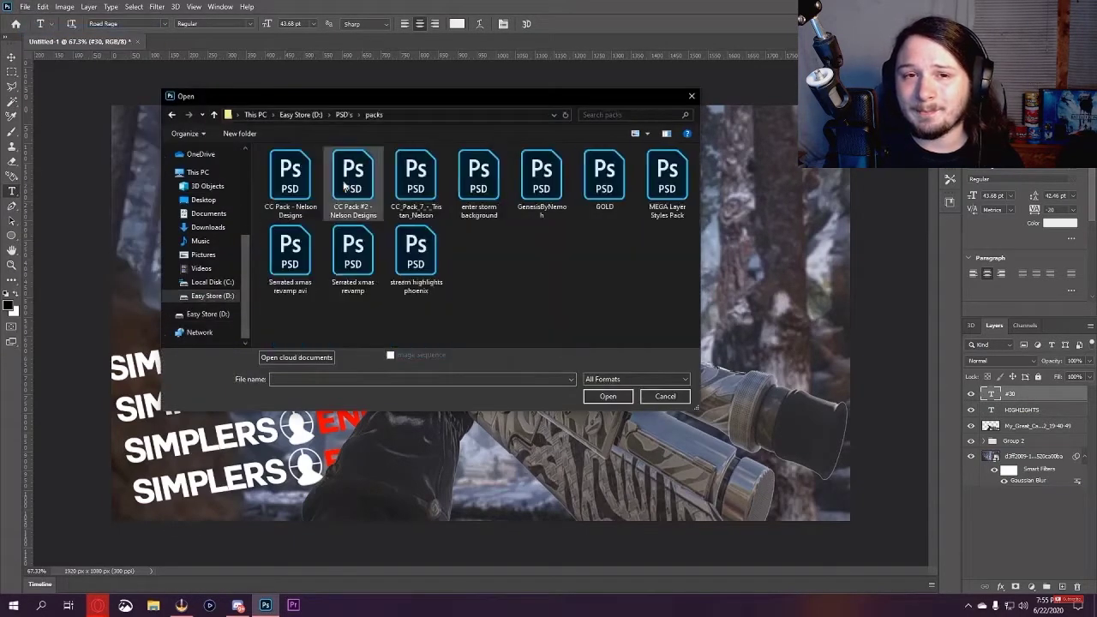
double_click(667, 178)
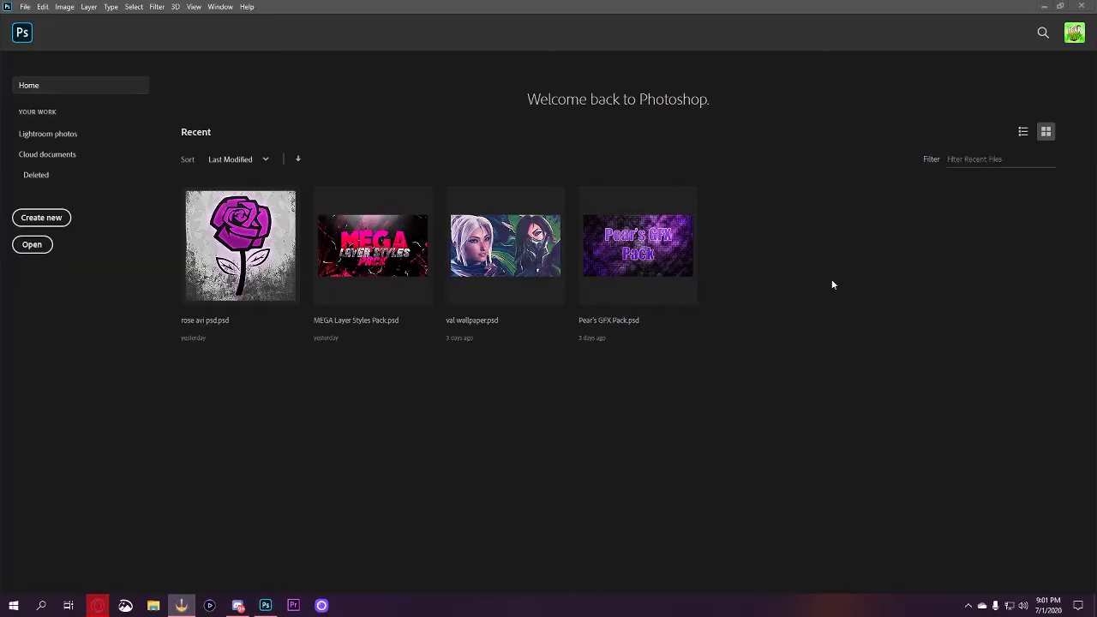
Create a new 1920 x 1080 px document at 300 ppi with transparent background contents.
left_click(28, 220)
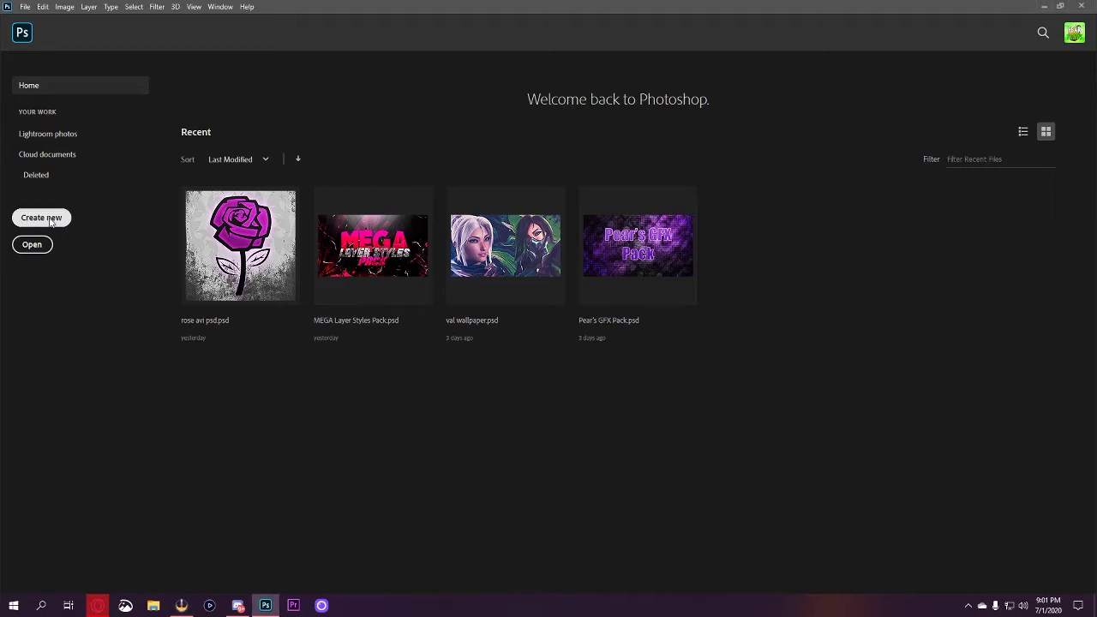
left_click(51, 220)
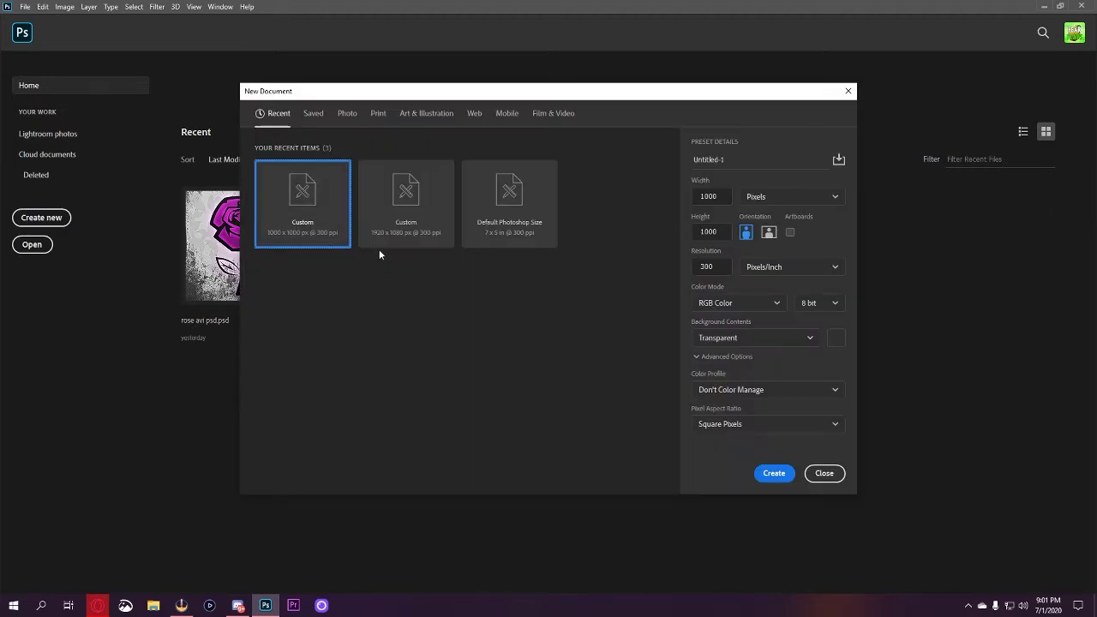
left_click(401, 218)
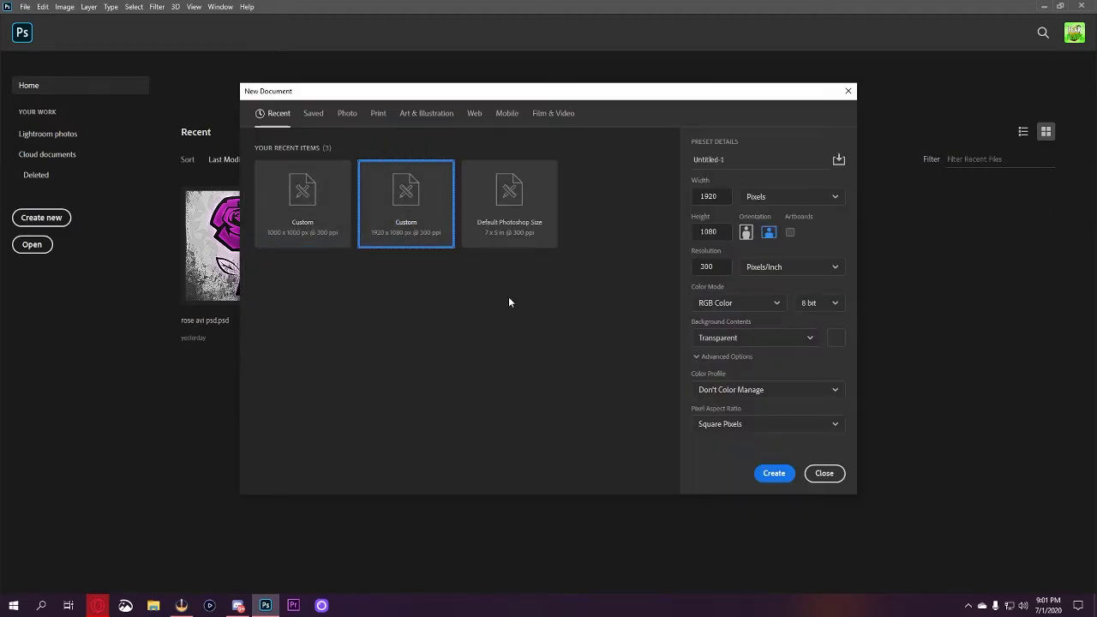
left_click(759, 471)
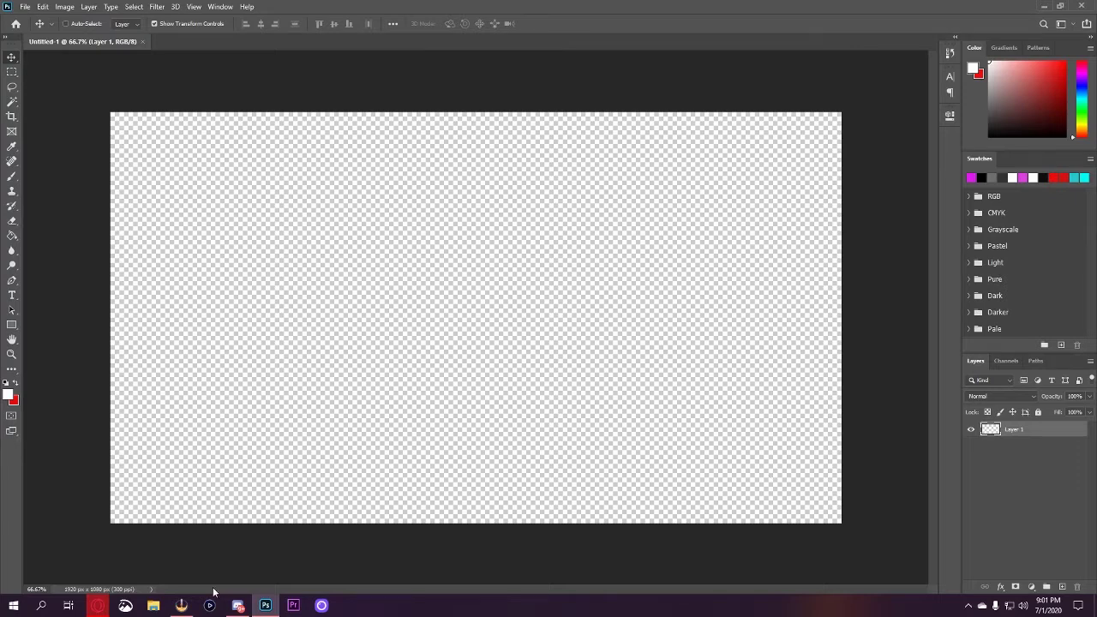
Place the gameplay screenshot image0 from the Discord chat into the document so it fills the canvas.
left_click(240, 606)
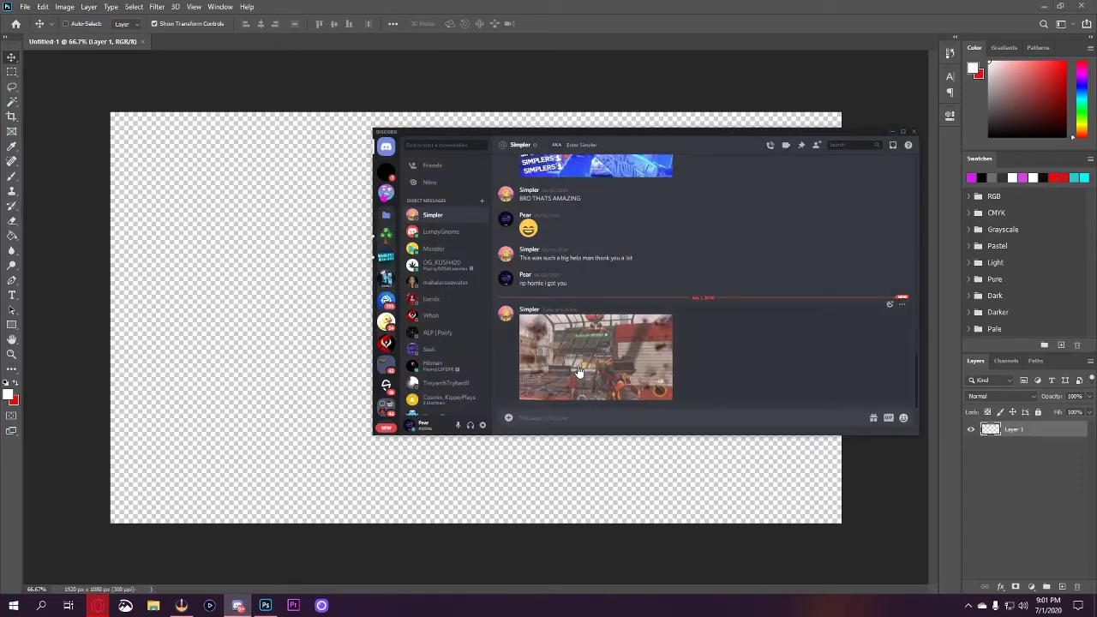
left_click(25, 6)
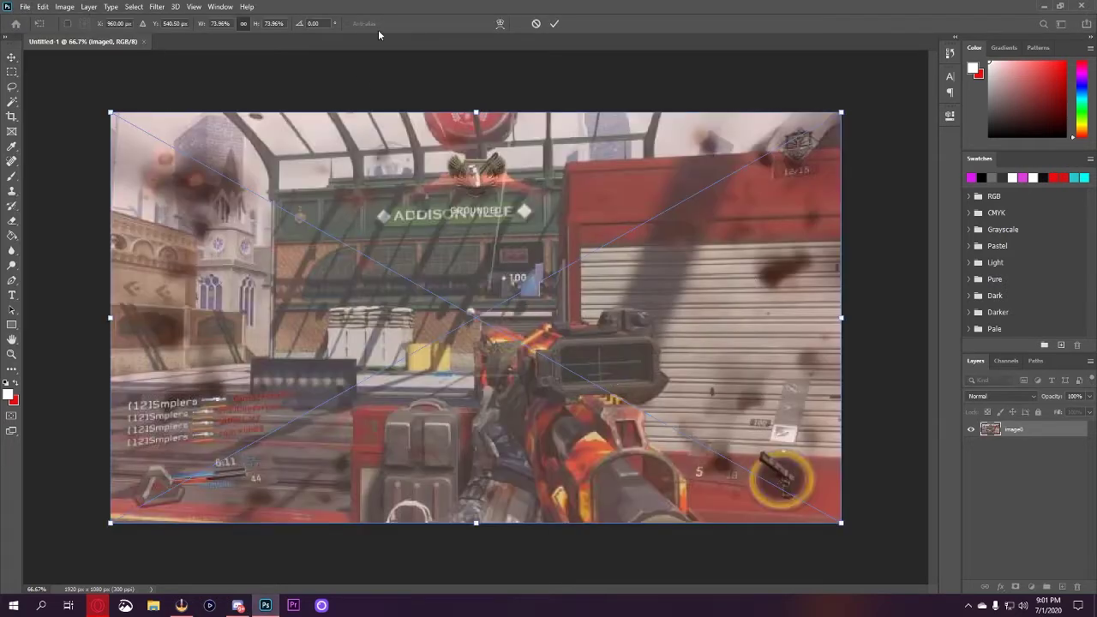
left_click(554, 24)
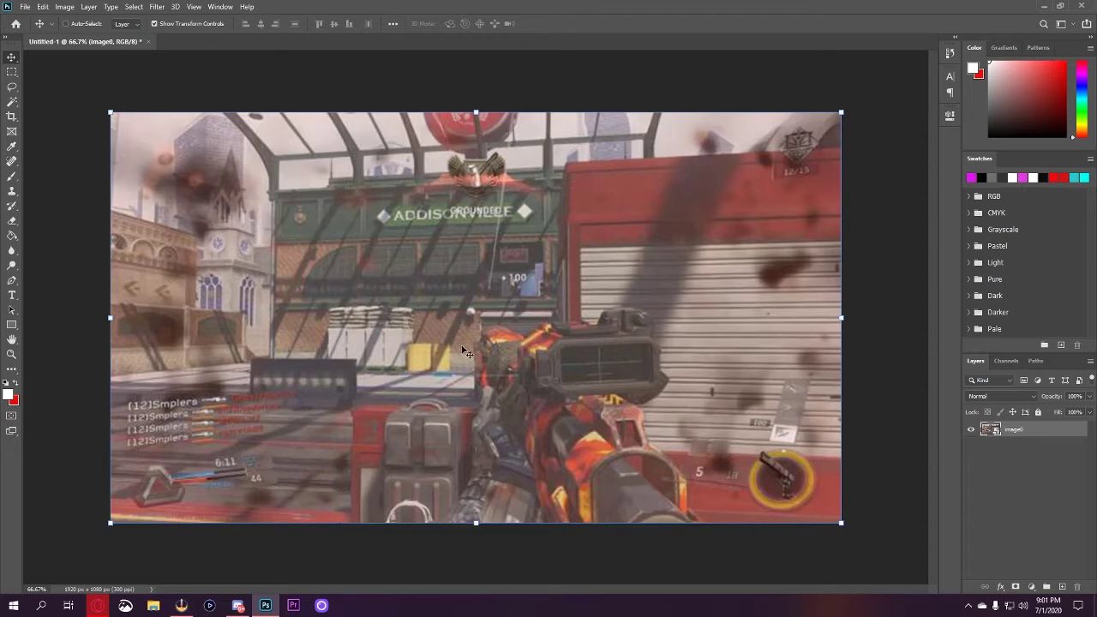
scroll(188, 403, "up", 3)
scroll(206, 415, "down", 3)
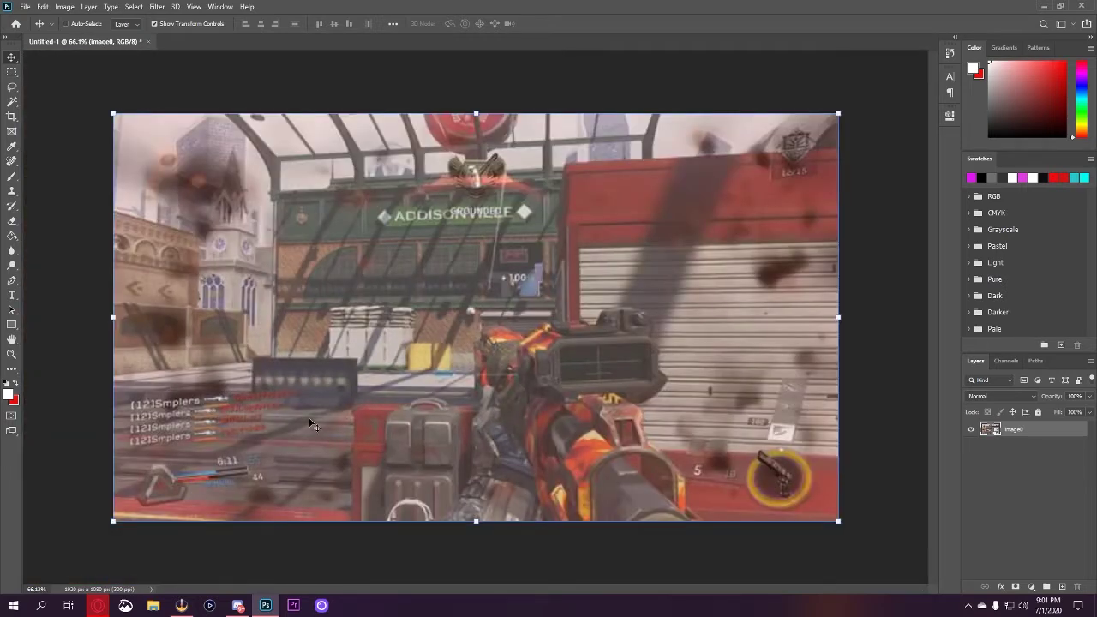
Place the sharper screenshot image0 (1) across the whole canvas and delete the old image0 layer.
left_click(555, 24)
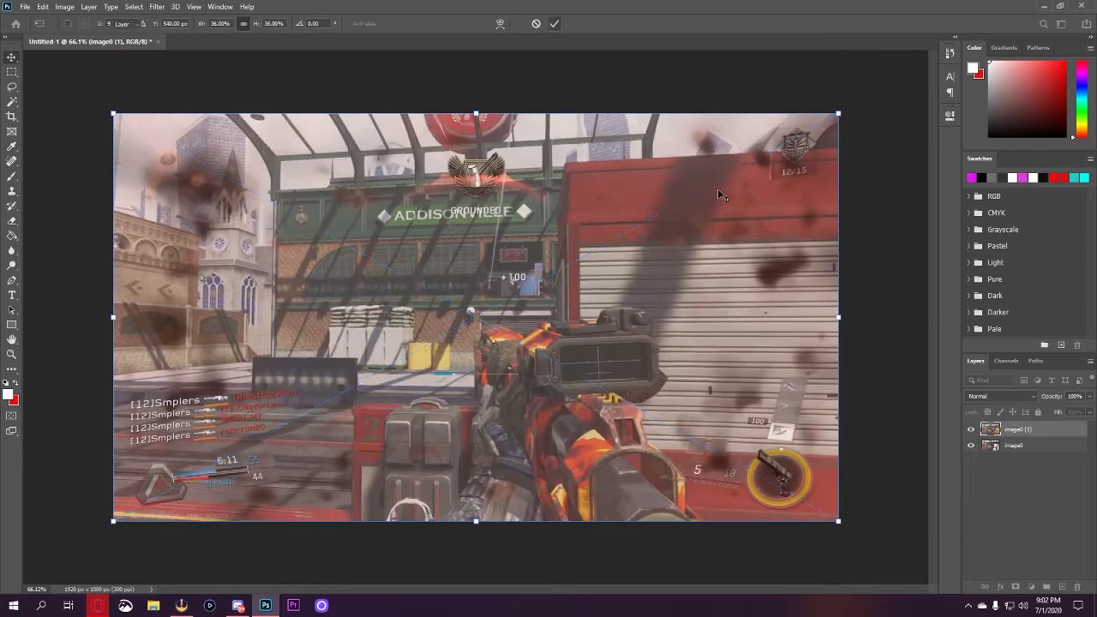
left_click(1033, 445)
key("Delete")
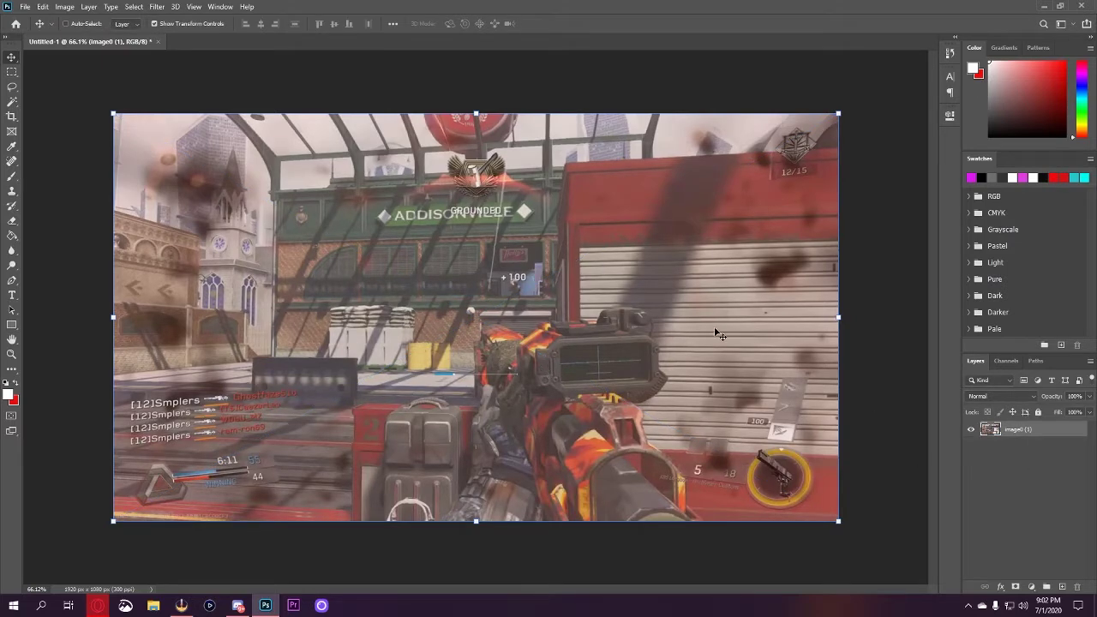
Convert the image0 (1) layer to a smart object and add a layer mask to it.
right_click(1033, 433)
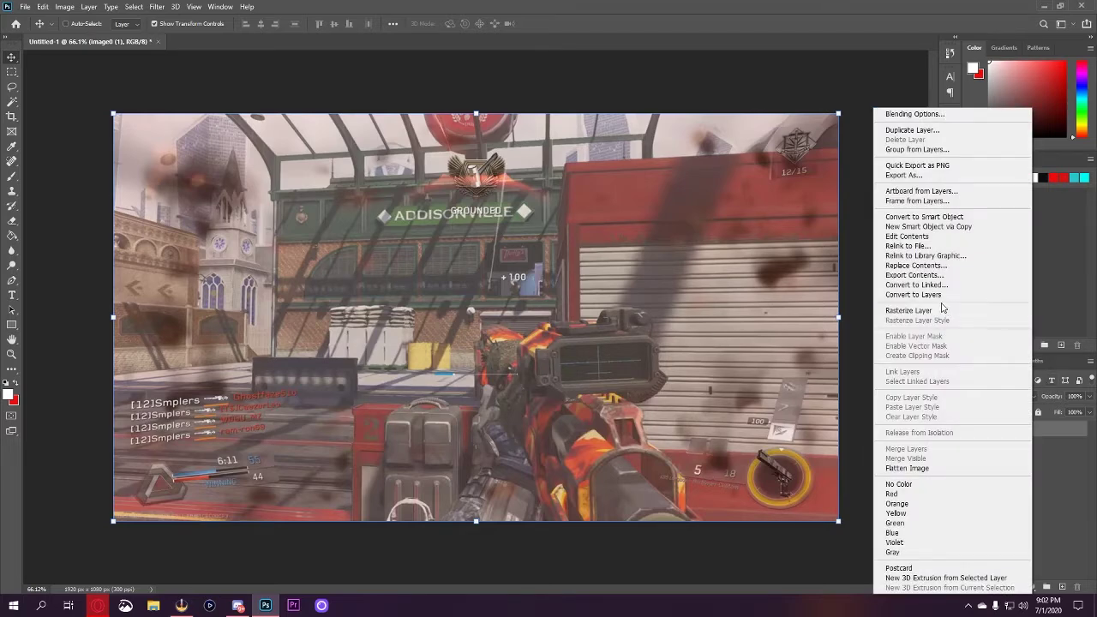
left_click(926, 217)
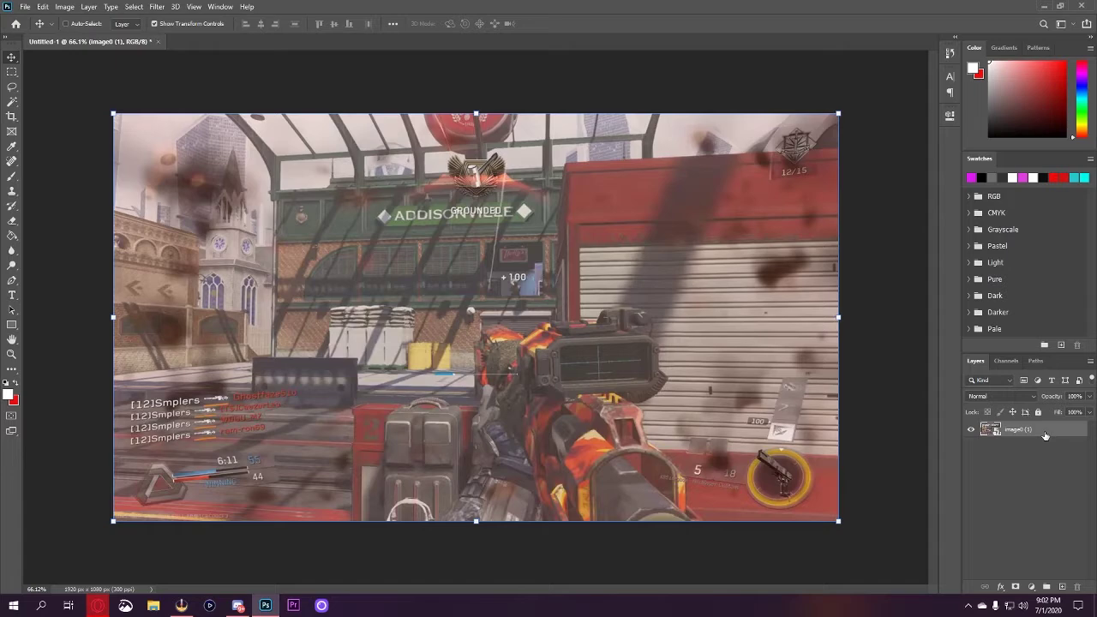
left_click(1014, 587)
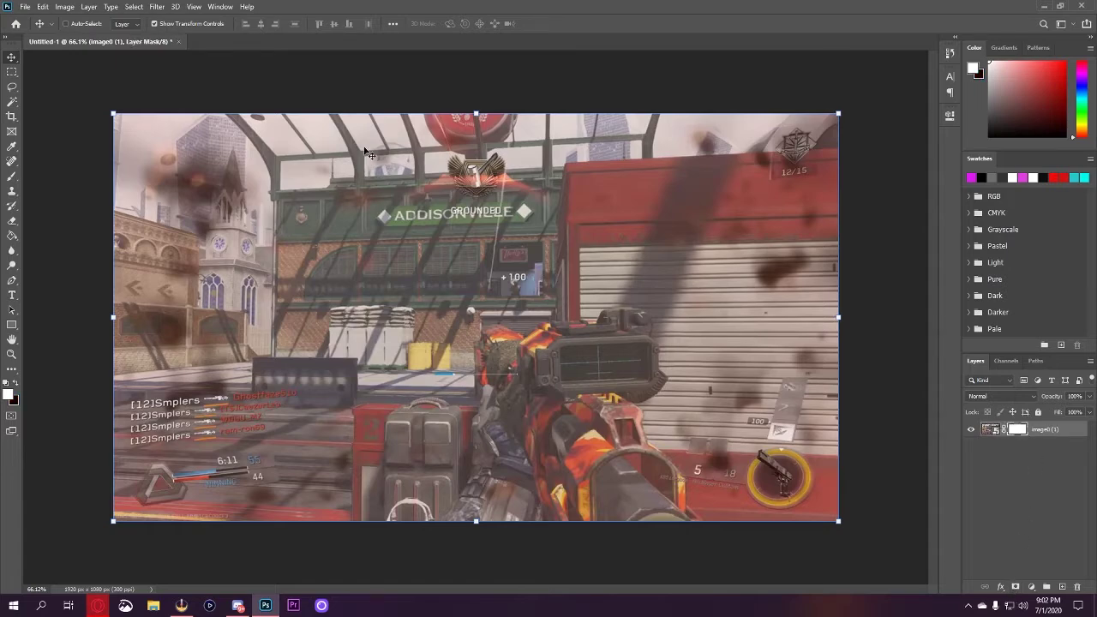
Duplicate the masked image0 (1) layer and apply a Gaussian Blur with a 2.4 px radius to the copy.
key("ctrl")
key("ctrl+j")
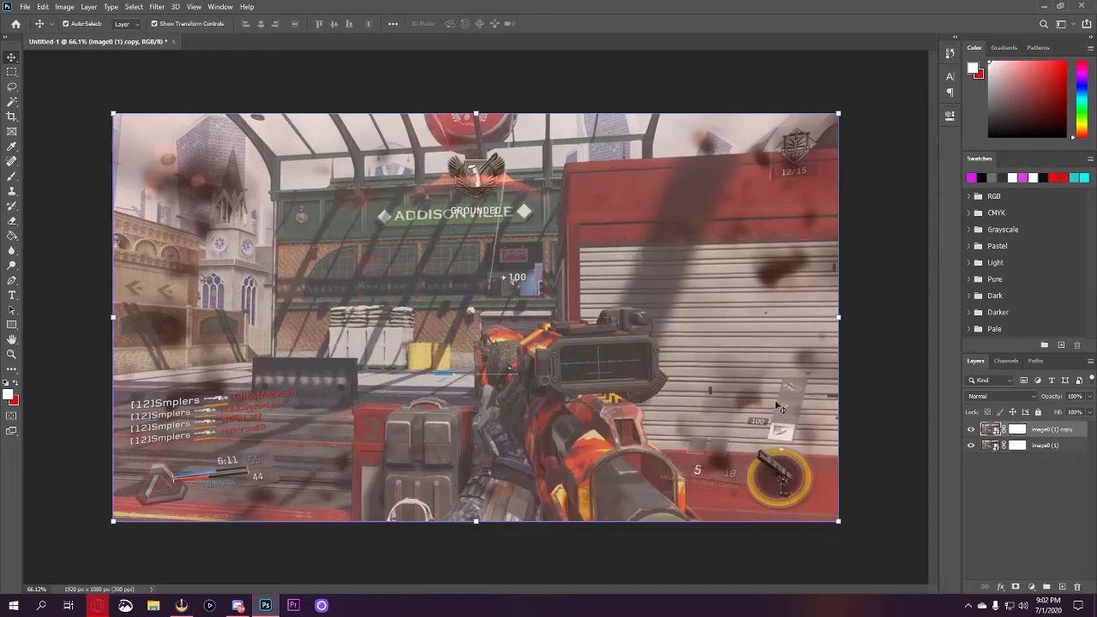
right_click(1039, 429)
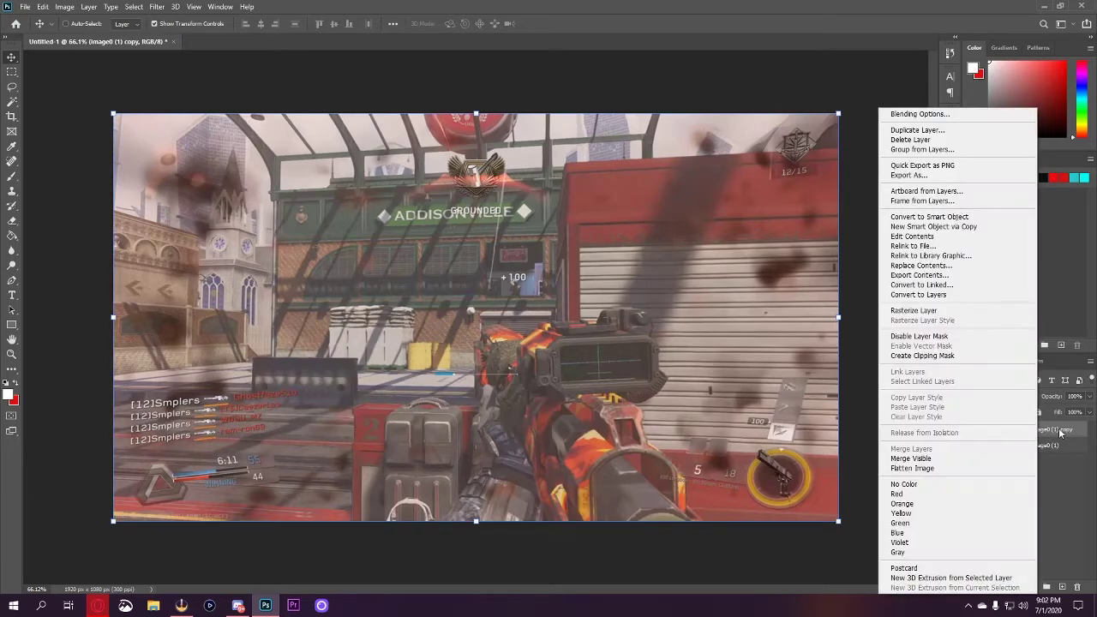
left_click(1062, 433)
left_click(156, 6)
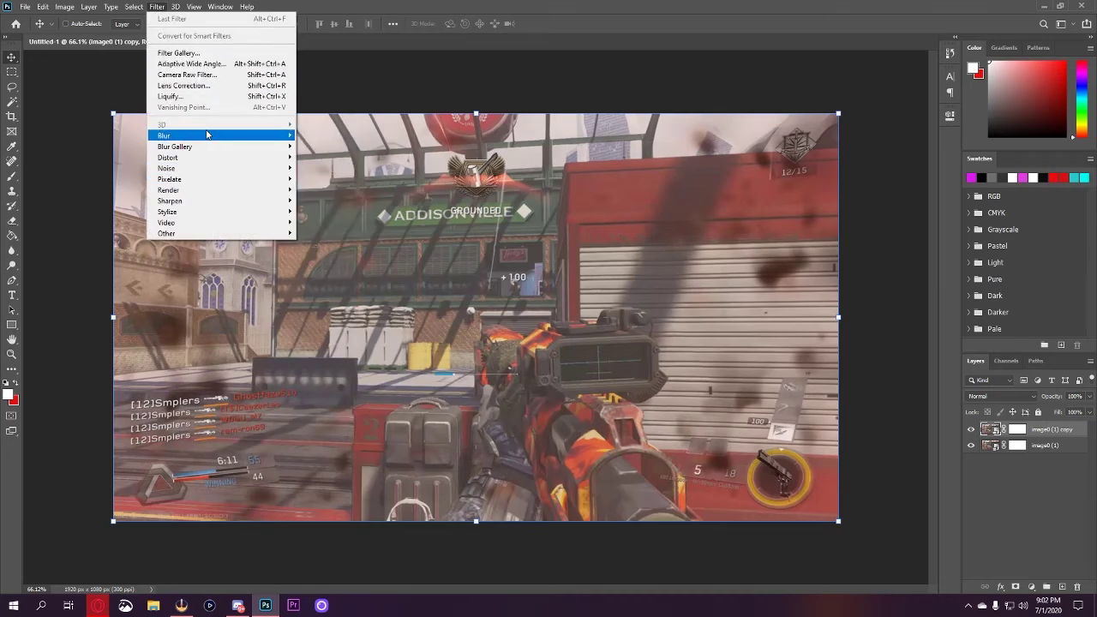
mouse_move(214, 137)
left_click(328, 178)
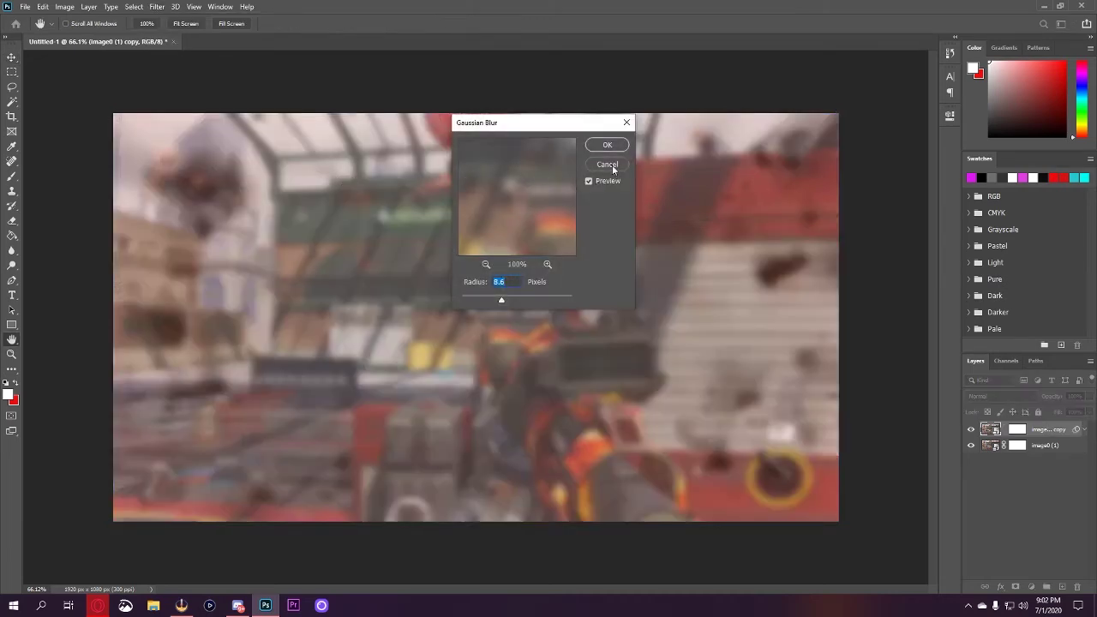
left_click_drag(501, 298, 477, 304)
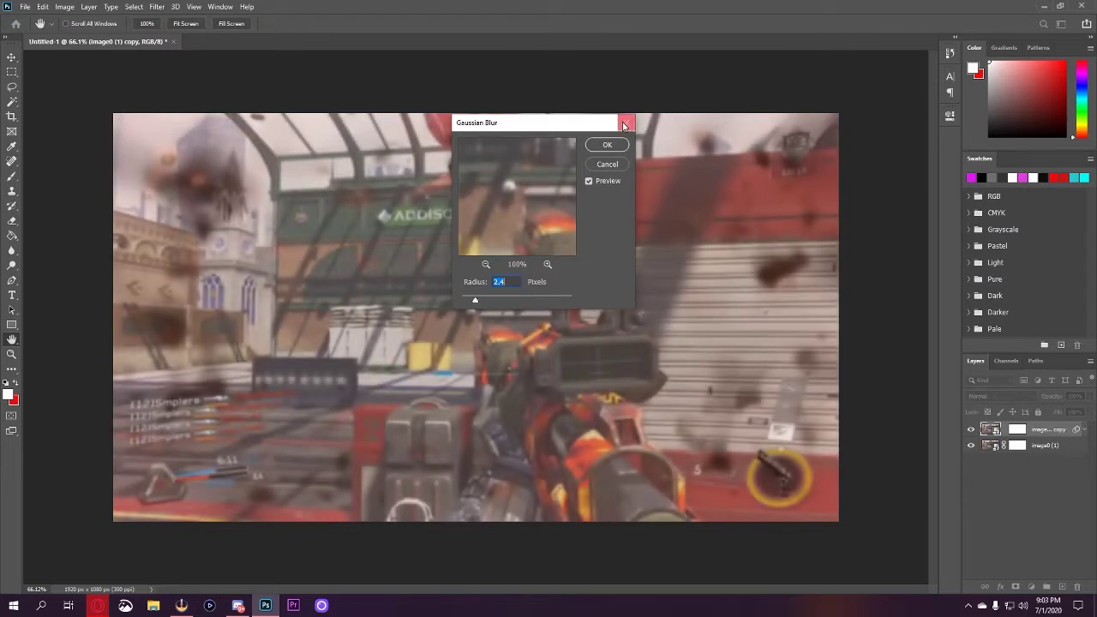
left_click(606, 145)
Paint black on the blurred copy's layer mask over the kill feed text and the rifle.
key("b")
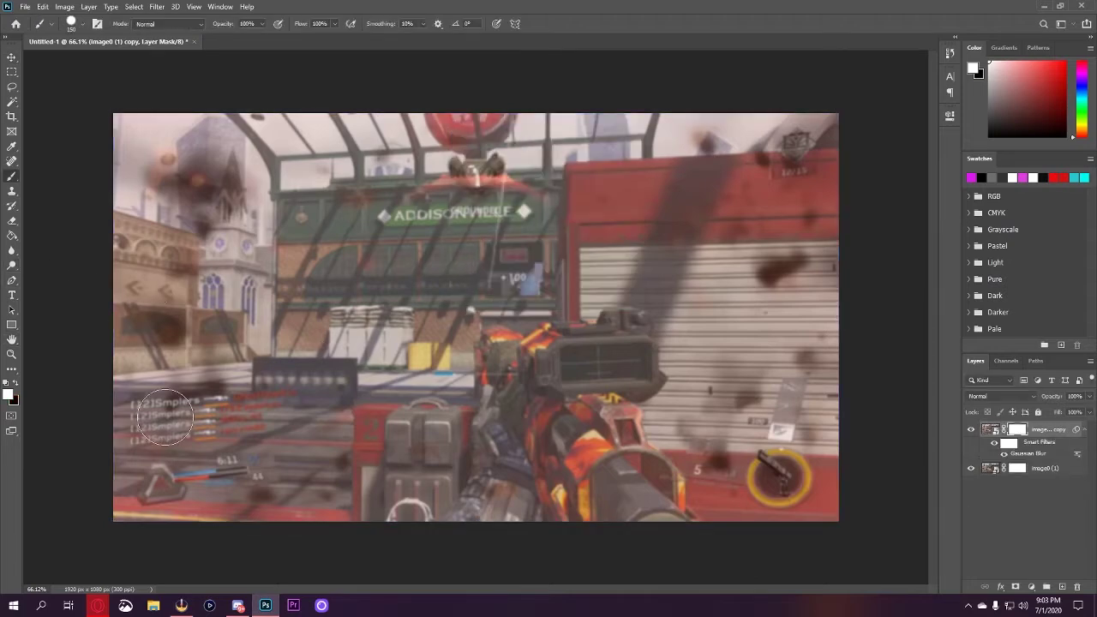
key("x")
mouse_move(164, 418)
left_mouse_down()
mouse_move(133, 419)
mouse_move(227, 418)
mouse_move(280, 402)
mouse_move(254, 422)
mouse_move(148, 418)
left_mouse_up()
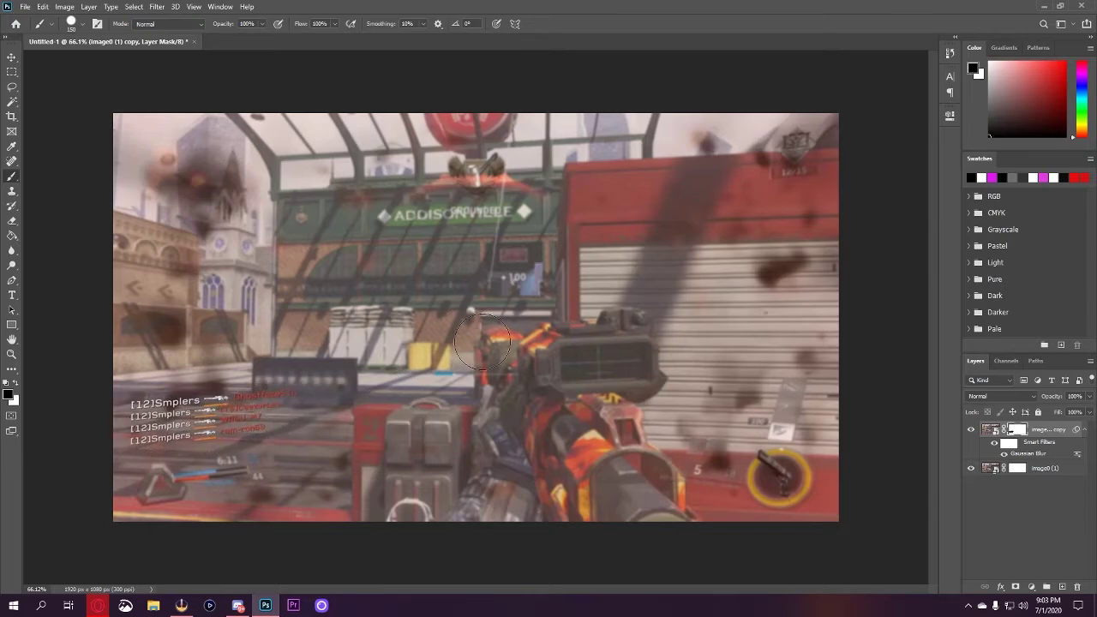
mouse_move(482, 341)
left_mouse_down()
mouse_move(500, 465)
mouse_move(480, 521)
mouse_move(459, 531)
mouse_move(474, 532)
mouse_move(409, 528)
mouse_move(659, 523)
mouse_move(642, 491)
mouse_move(653, 477)
mouse_move(657, 514)
mouse_move(591, 370)
mouse_move(640, 372)
mouse_move(625, 329)
mouse_move(509, 367)
mouse_move(491, 527)
mouse_move(569, 504)
mouse_move(515, 355)
mouse_move(578, 467)
mouse_move(573, 446)
mouse_move(588, 496)
mouse_move(566, 402)
mouse_move(574, 384)
mouse_move(565, 461)
mouse_move(540, 491)
mouse_move(522, 446)
left_mouse_up()
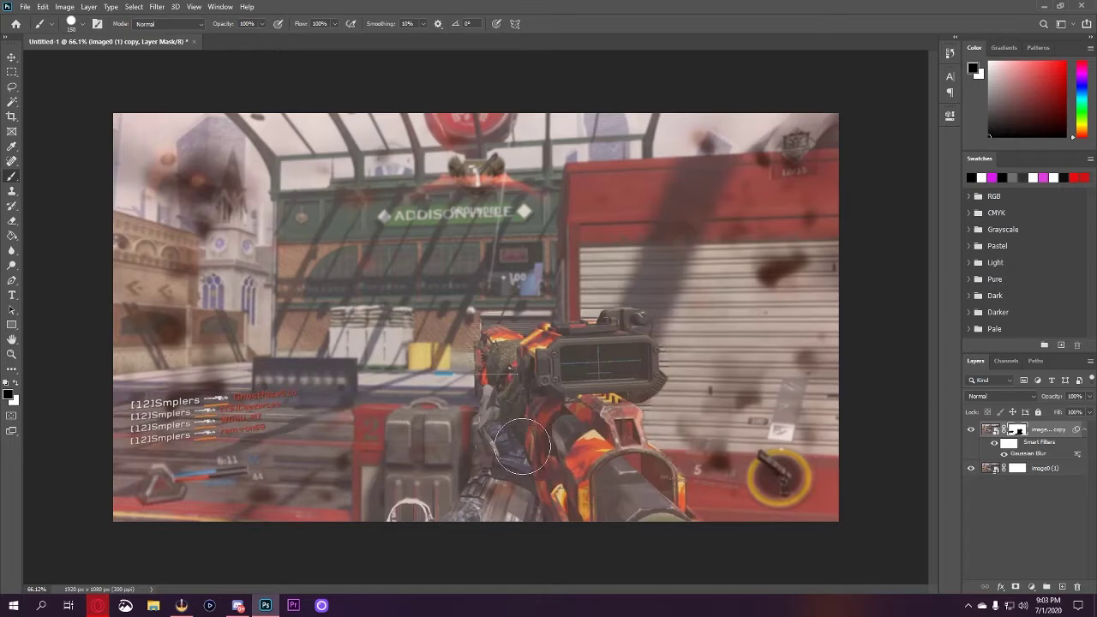
Compare the image with and without the blurred copy, and paint white on its mask beside the rifle to restore the blur.
left_click(971, 430)
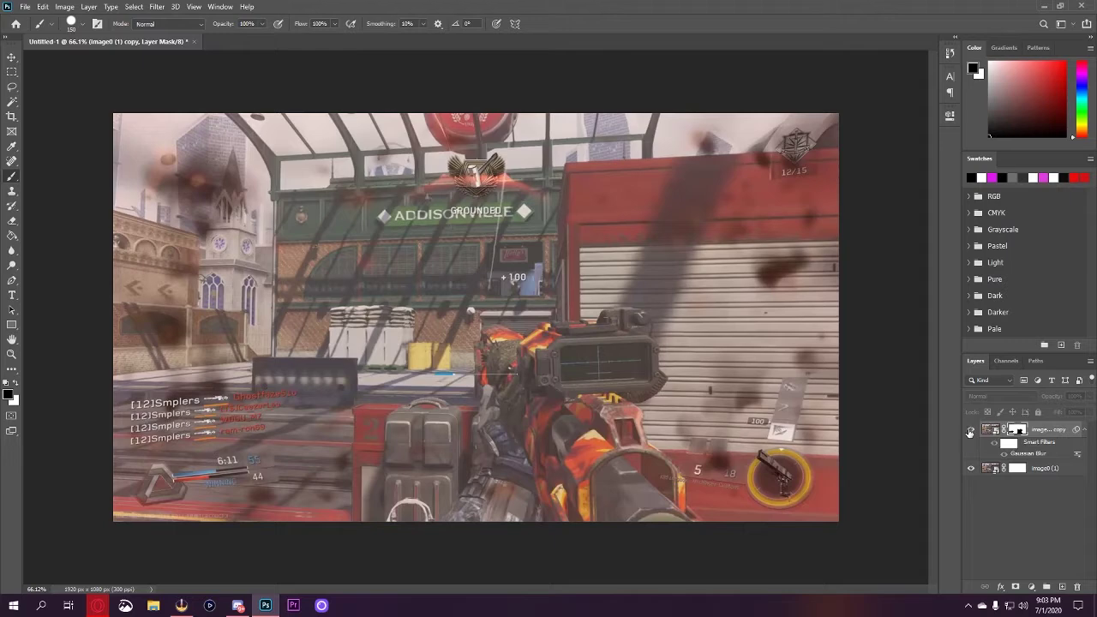
left_click(971, 429)
left_click(971, 430)
left_click(970, 430)
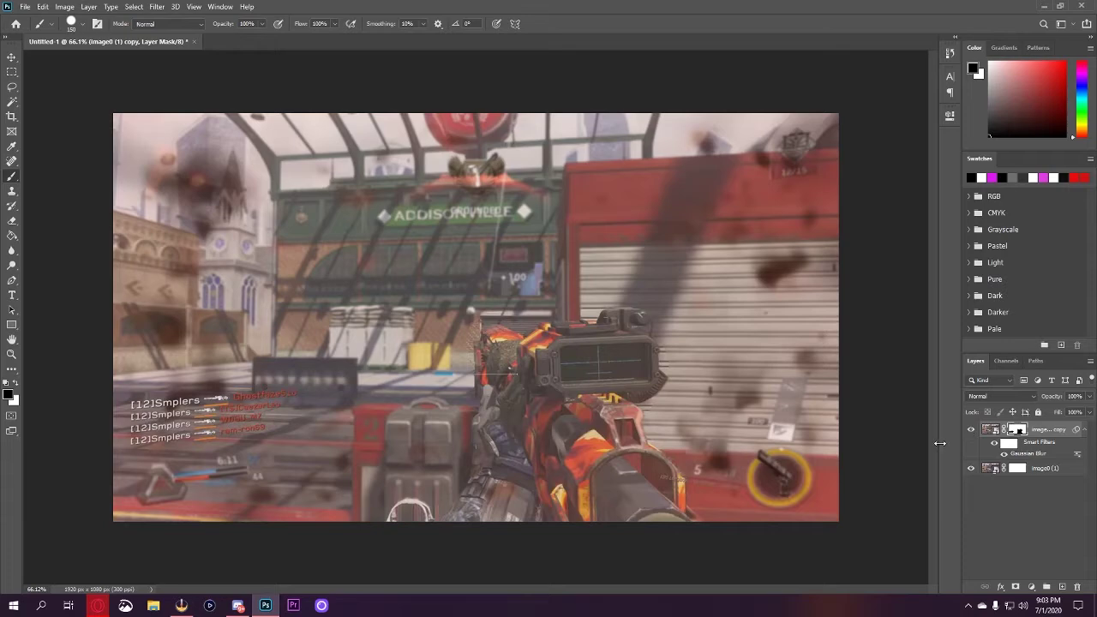
key("x")
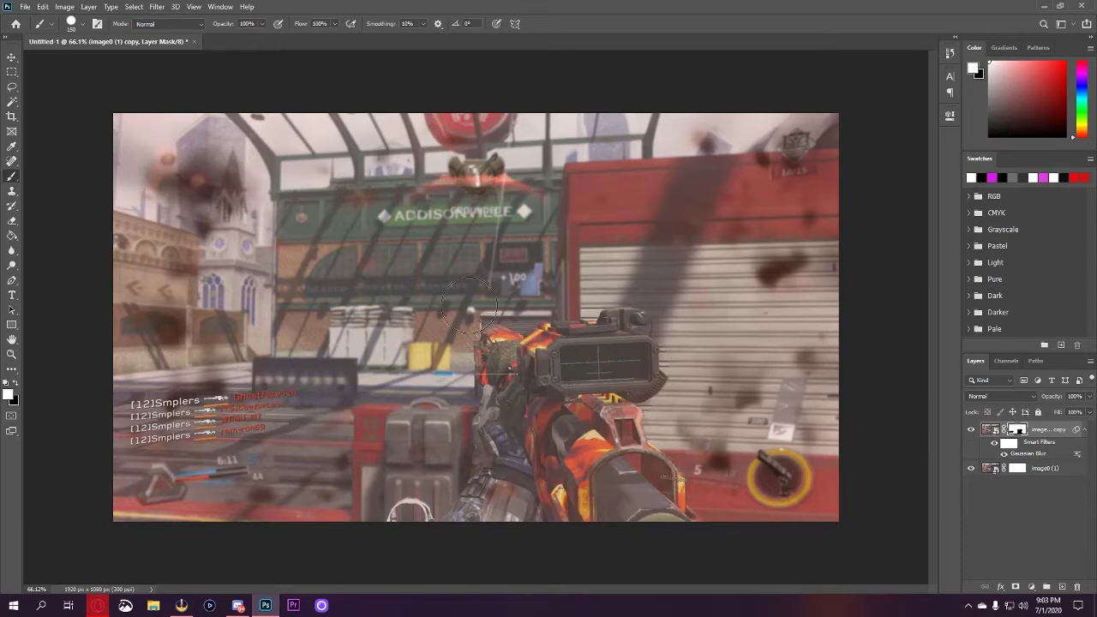
left_click(439, 341)
Activate the Pen tool and select the sharp image0 (1) layer, hiding and reshowing it to check the mask's cutouts.
key("p")
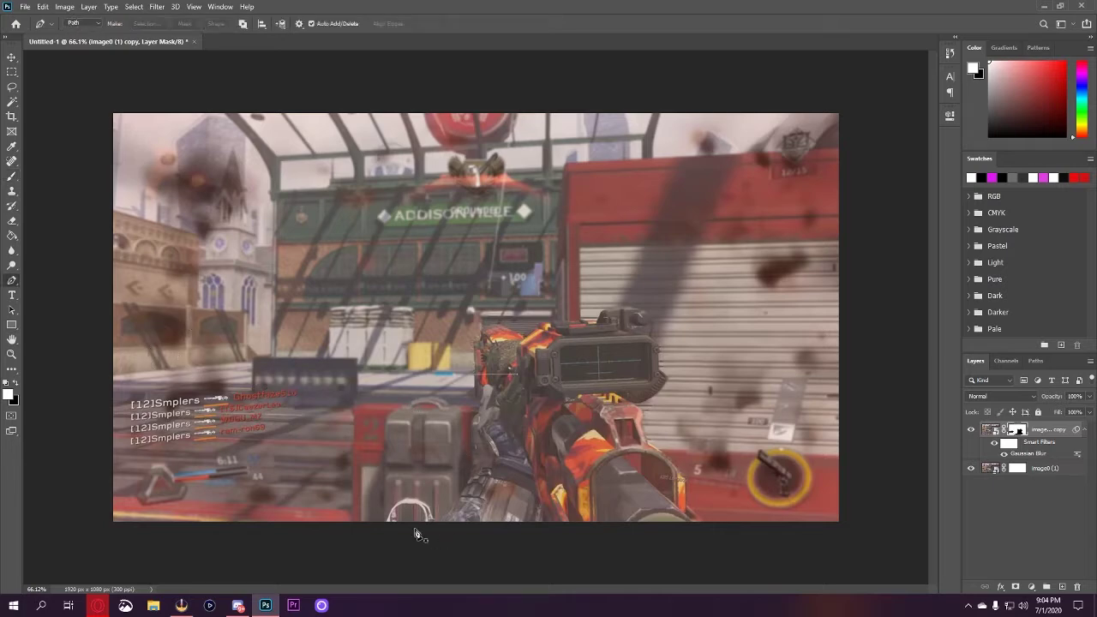
scroll(414, 532, "up", 5)
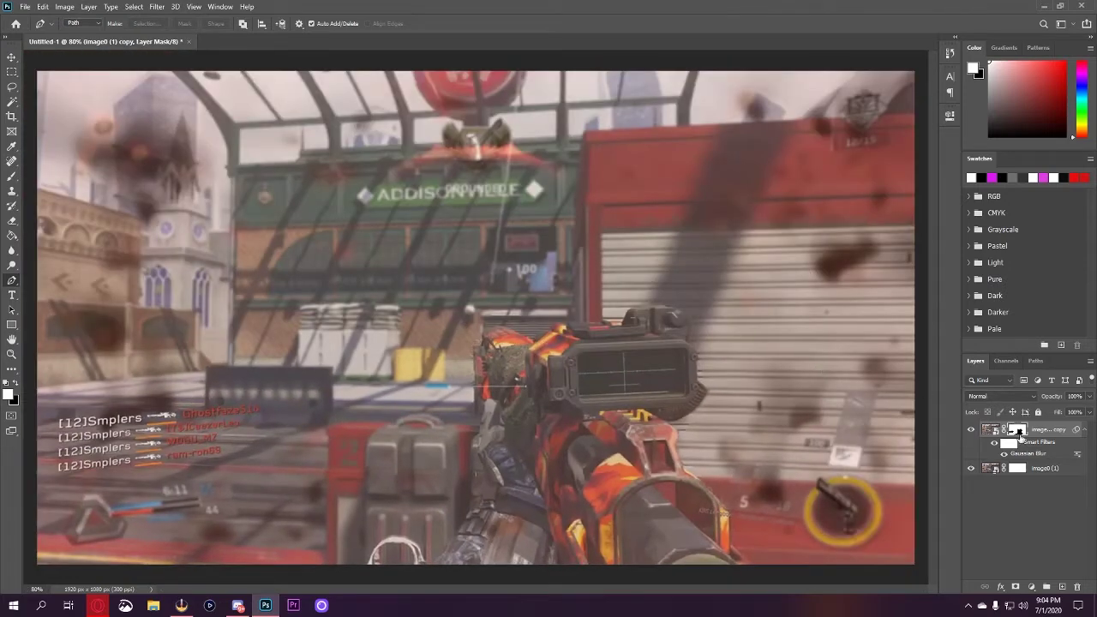
left_click(1059, 473)
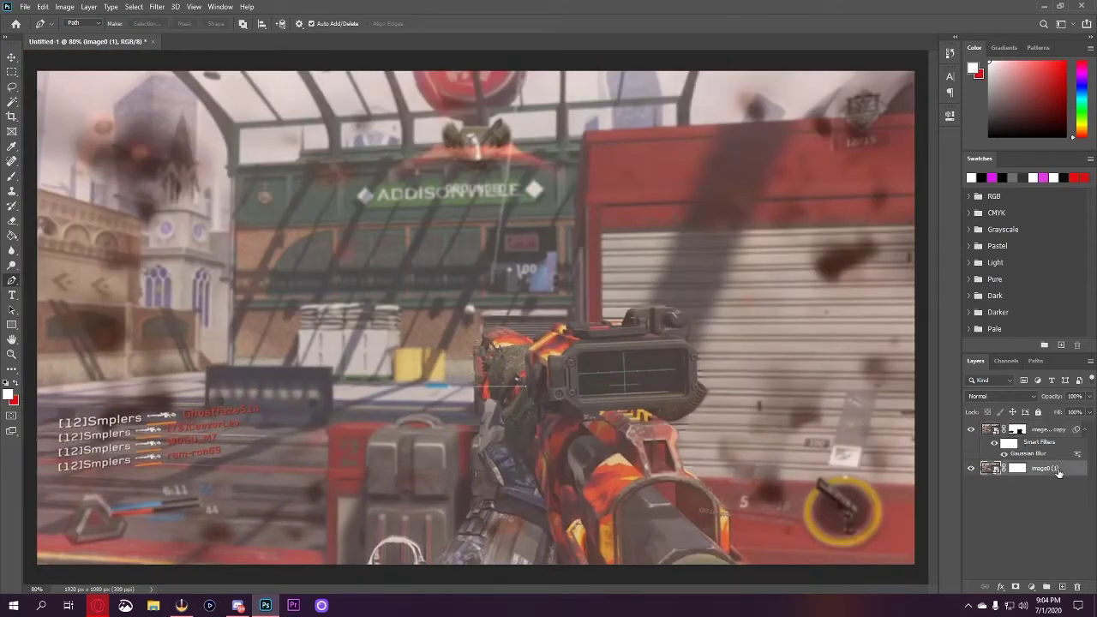
left_click(971, 470)
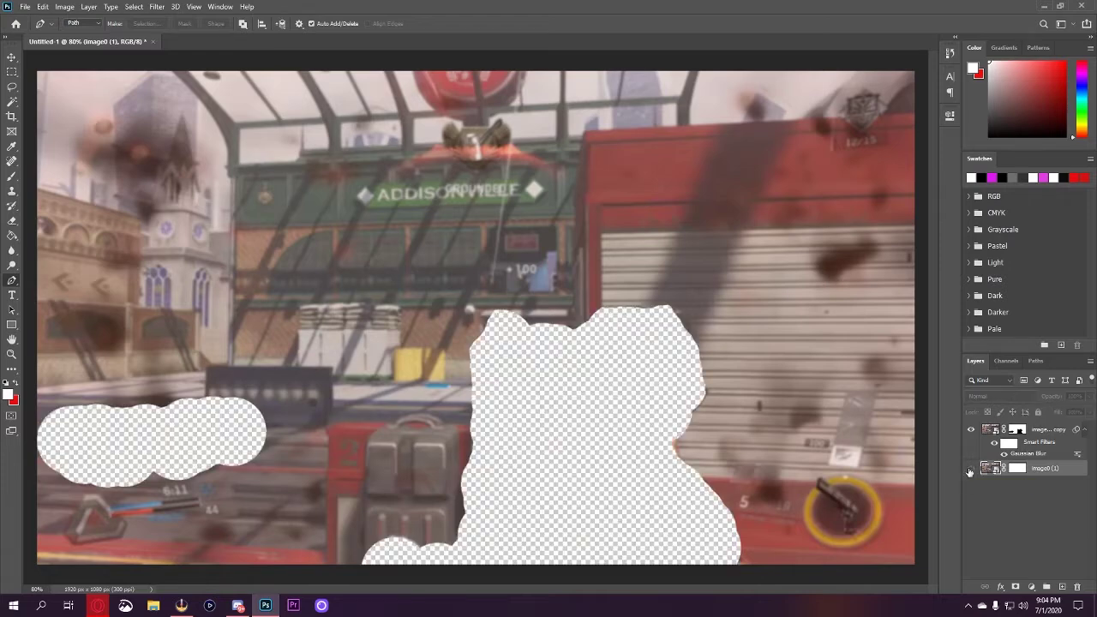
left_click(971, 471)
left_click(970, 471)
left_click(971, 470)
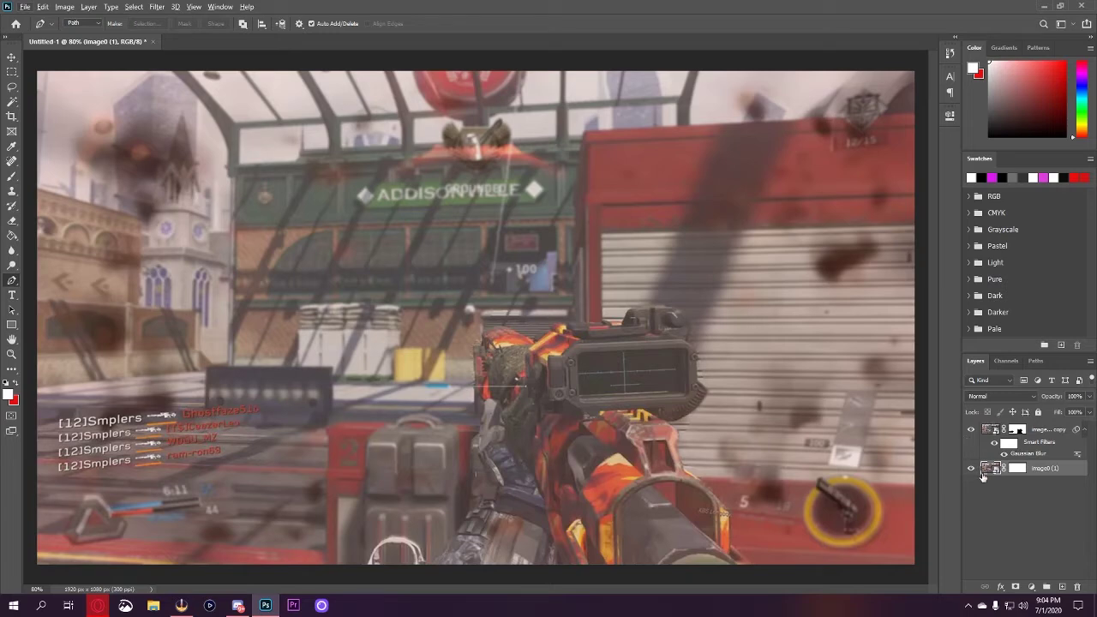
Trace a pen path on the image0 (1) layer from the canvas's lower edge up the left side of the hand and rifle.
scroll(558, 542, "up", 5, "alt")
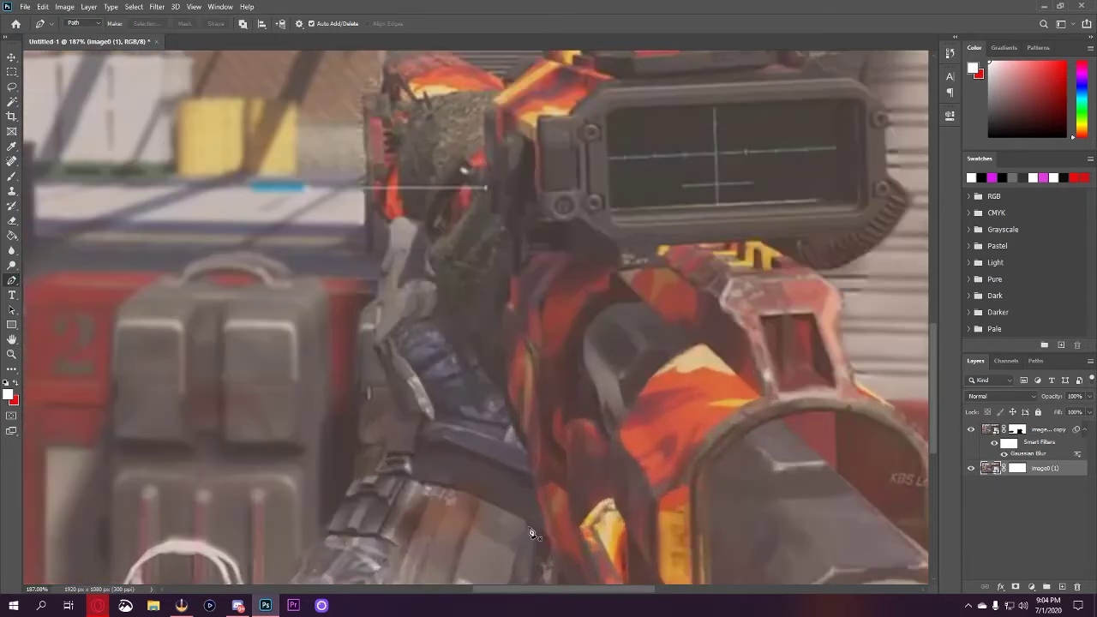
scroll(534, 527, "down", 3)
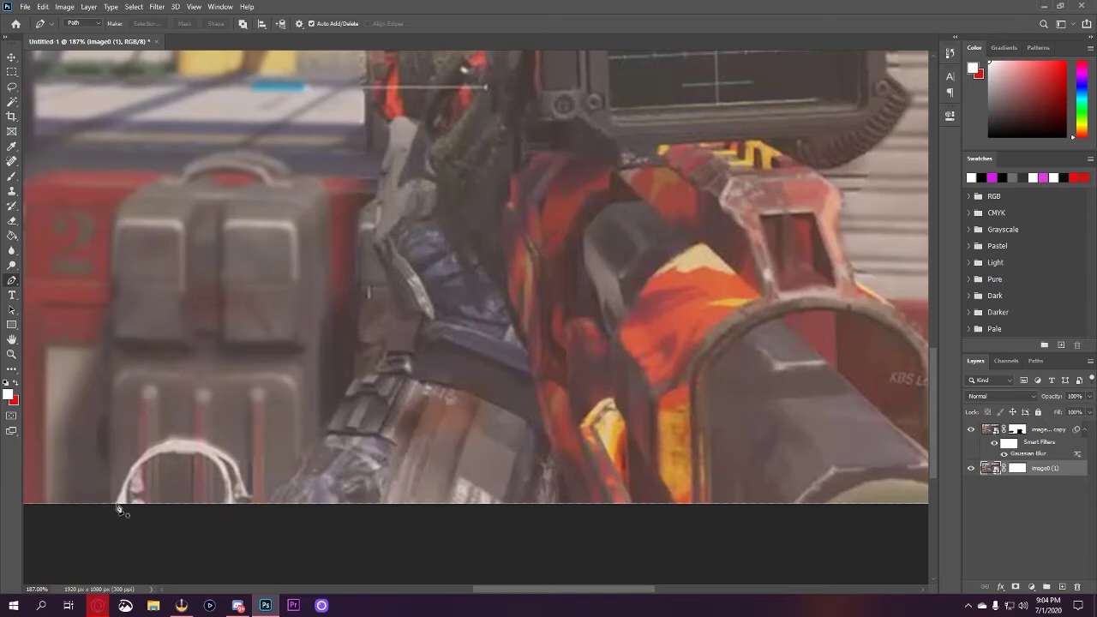
scroll(378, 487, "down", 2)
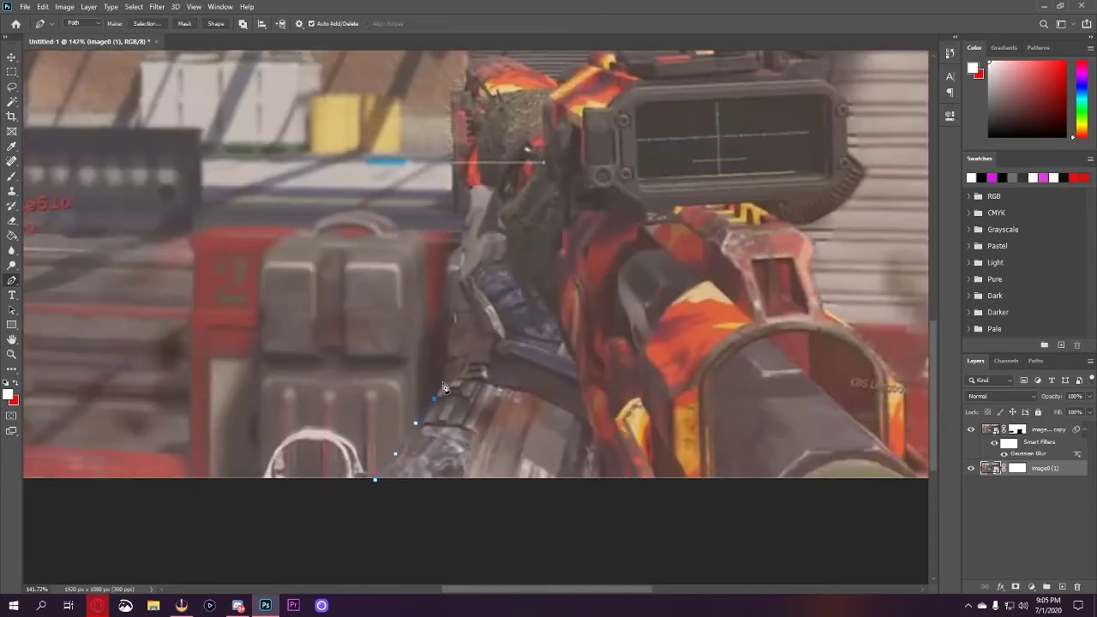
scroll(447, 296, "up", 4)
left_click(445, 250)
left_click(440, 184)
left_click(446, 149)
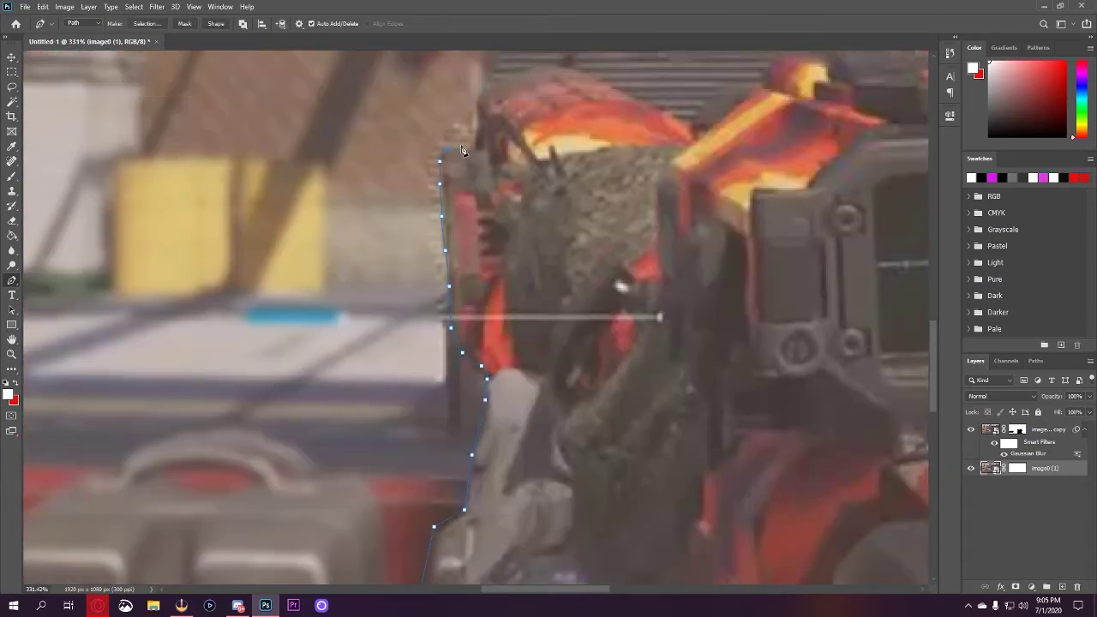
Extend the pen path over the rifle's rounded rear section and up to the flame-coloured corner behind the scope.
scroll(480, 104, "up", 1)
left_click(473, 171)
left_click(492, 104)
scroll(495, 115, "up", 2)
left_click(562, 146)
left_click(631, 179)
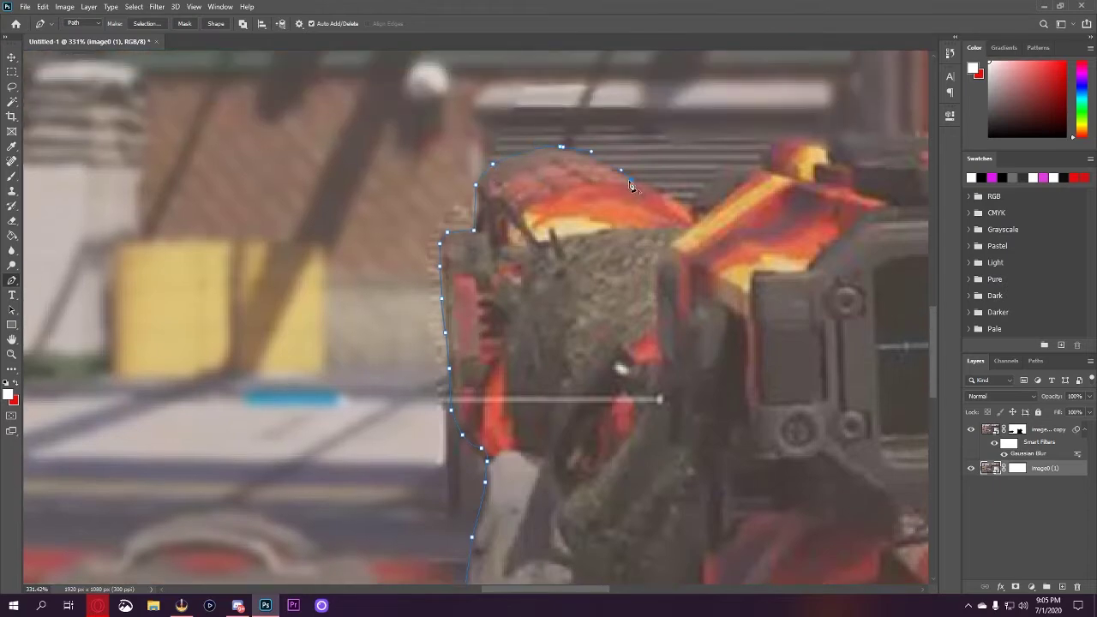
left_click(702, 210)
scroll(707, 221, "down", 2)
left_click(701, 209)
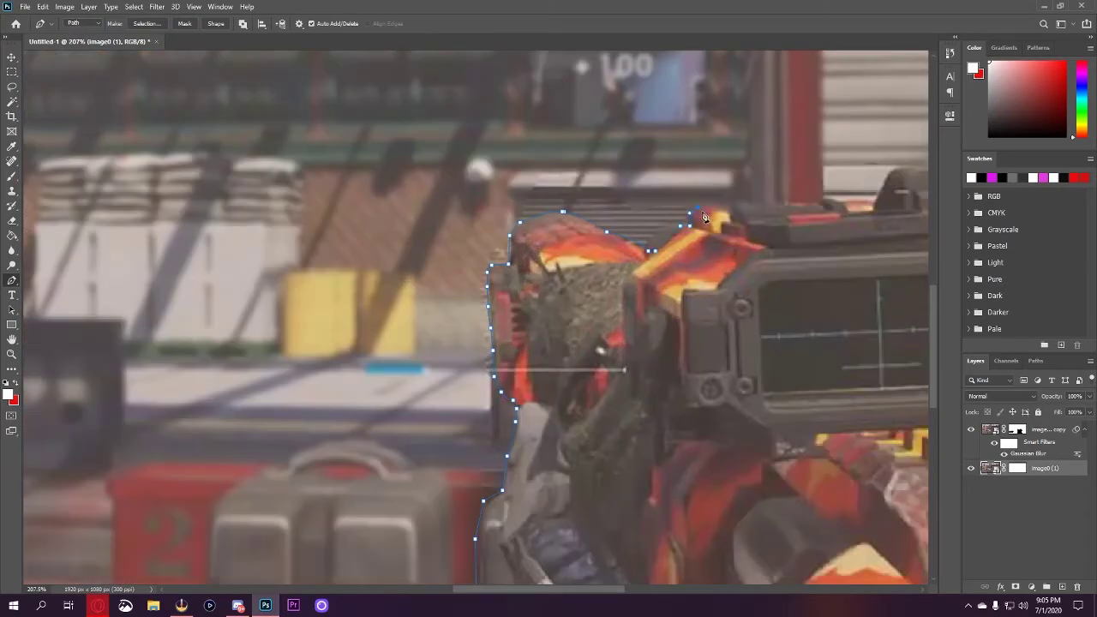
left_click(748, 217)
Extend the pen path along the rail on top of the scope and over the raised adjustment knob.
scroll(750, 234, "down", 2)
scroll(754, 227, "up", 4)
left_click(800, 201)
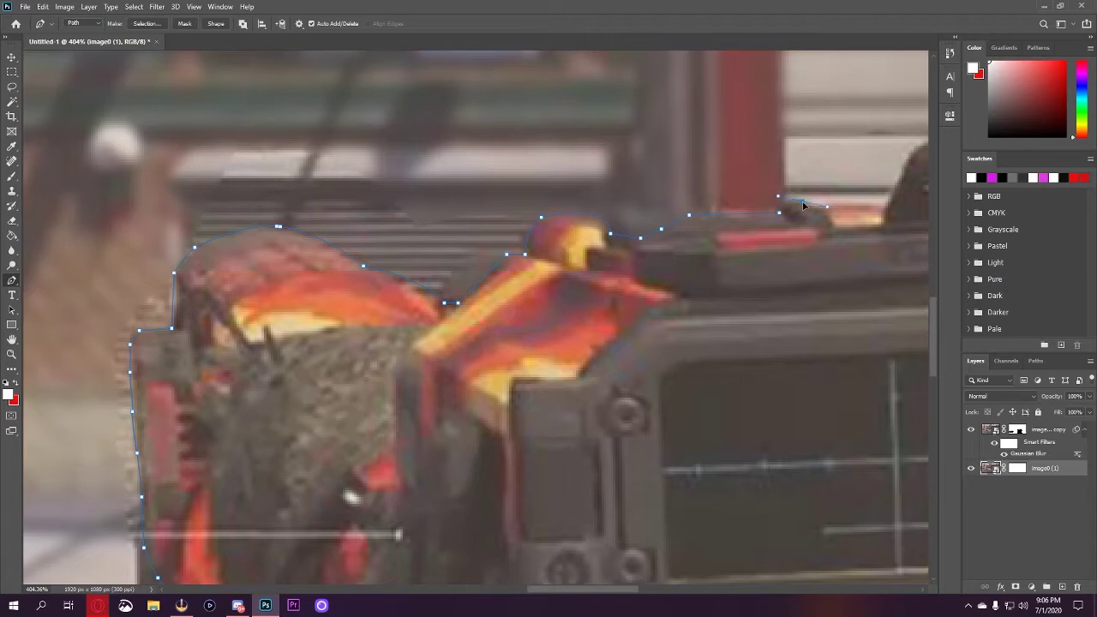
left_click(826, 201)
left_click_drag(880, 205, 891, 215)
scroll(765, 224, "up", 2)
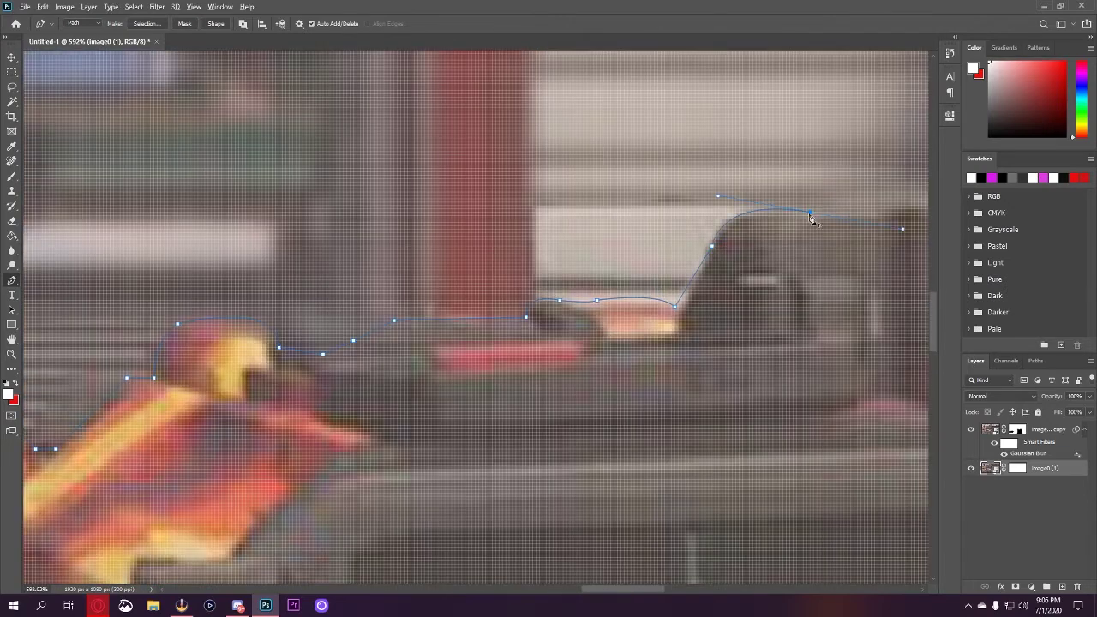
scroll(646, 213, "down", 2)
left_click(680, 207)
left_click(764, 279)
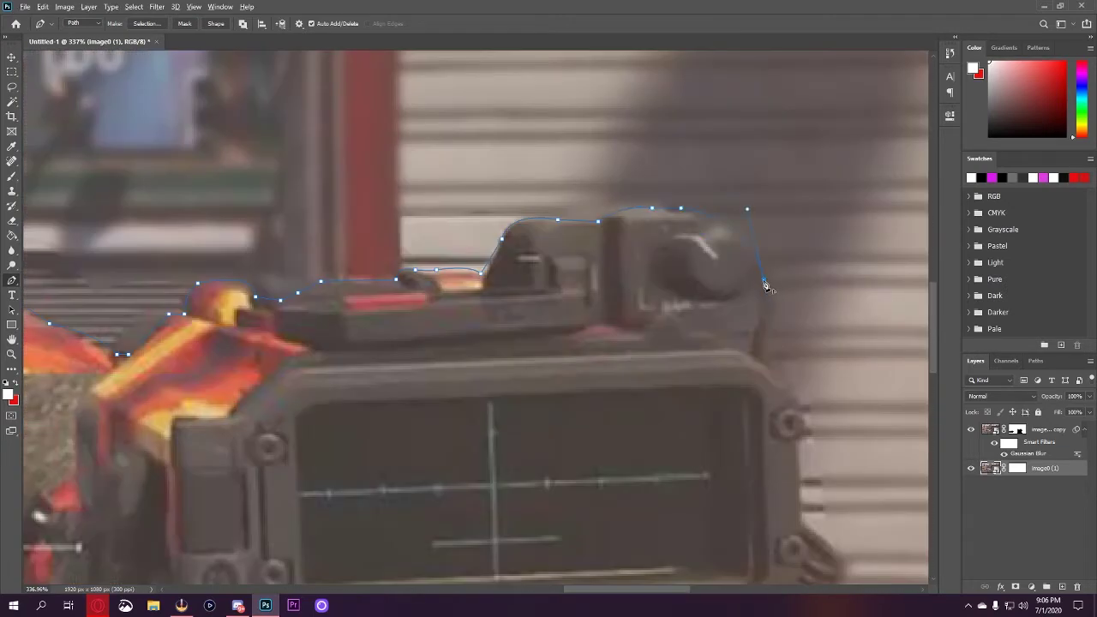
Extend the pen path down the scope's outer side and around the ridged piece beneath its corner.
left_click(763, 355)
left_click_drag(797, 403, 801, 434)
scroll(801, 432, "down", 5)
left_click(796, 230)
left_click(800, 307)
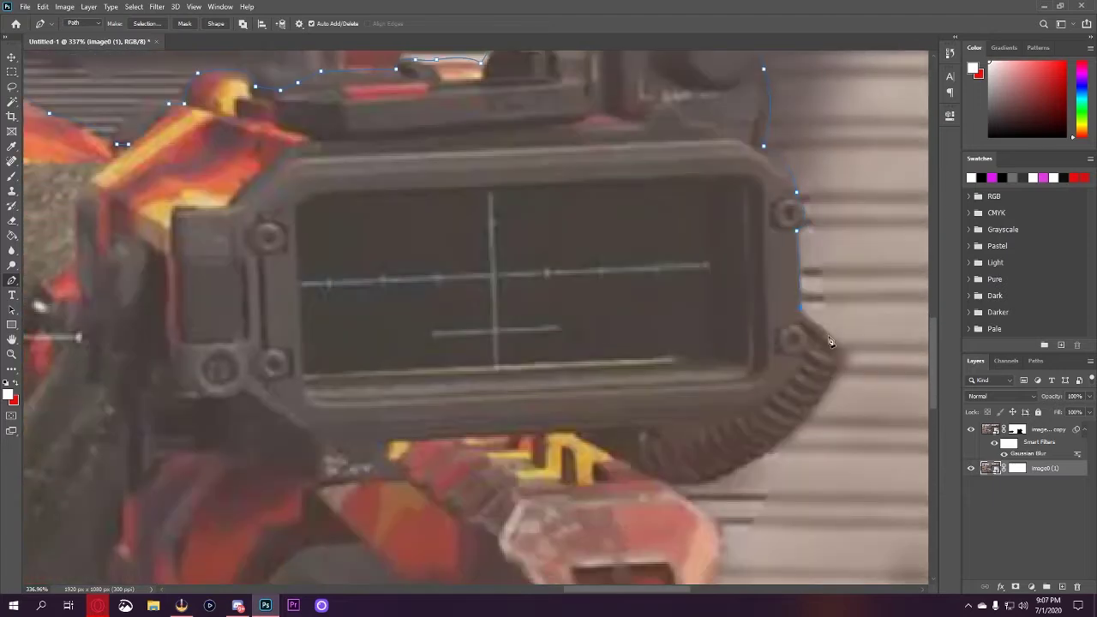
left_click_drag(836, 338, 853, 355)
scroll(820, 391, "down", 2)
left_click(677, 403)
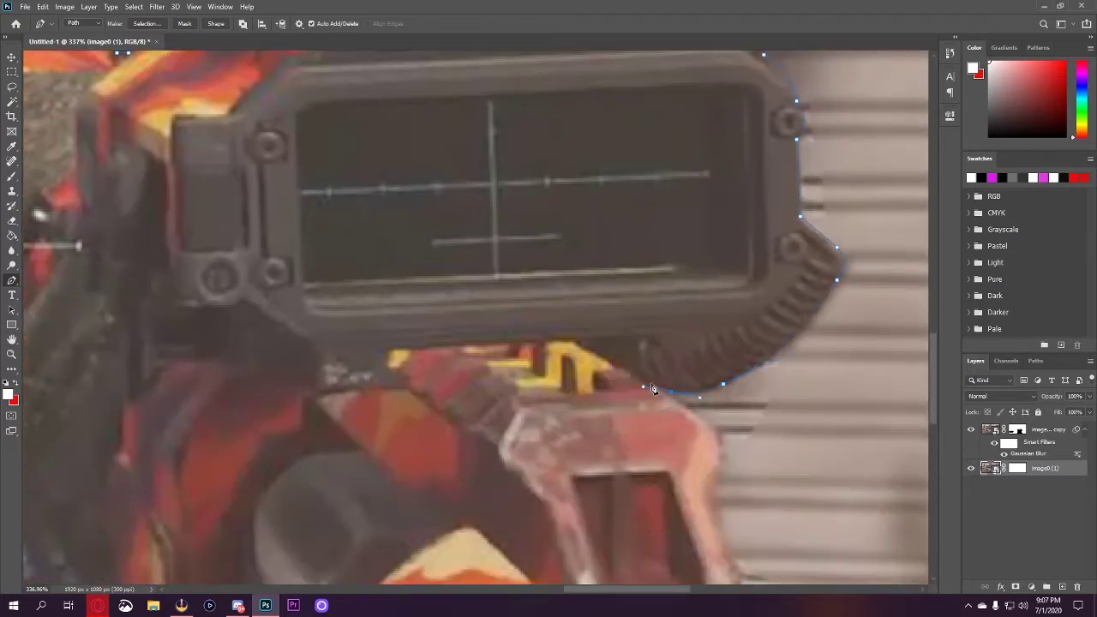
Extend the pen path around the outer edge of the pink front sight below the scope.
left_click(711, 433)
scroll(711, 433, "down", 3)
left_click_drag(707, 403, 690, 424)
scroll(690, 425, "down", 2)
Touch up the blurred copy's layer mask beside the front sight with a small black brush.
left_click(1048, 432)
key("b")
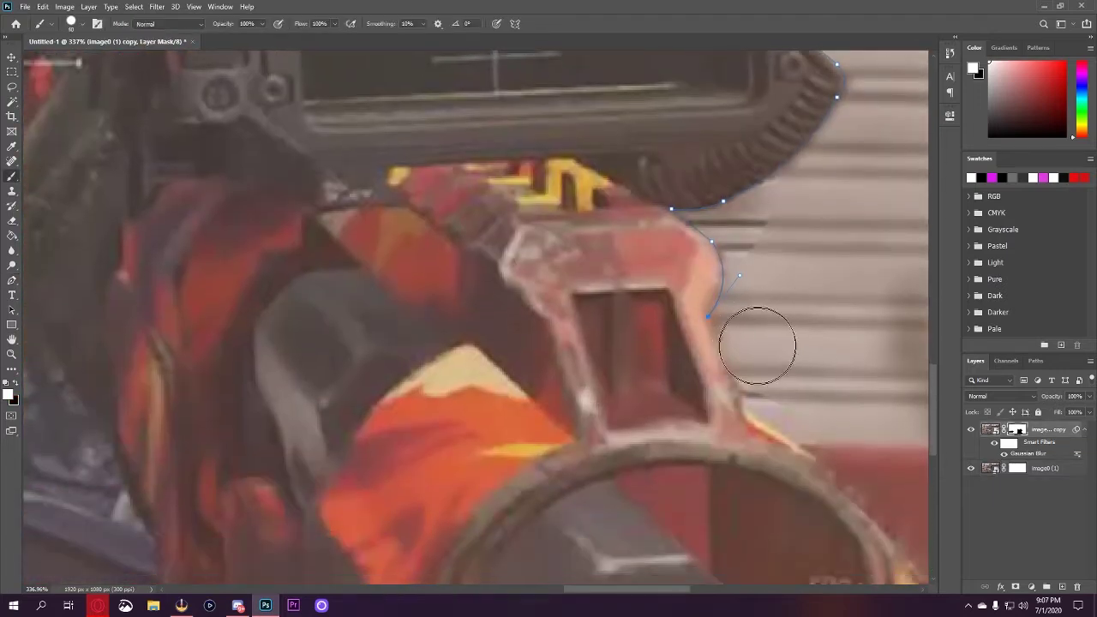
key("d")
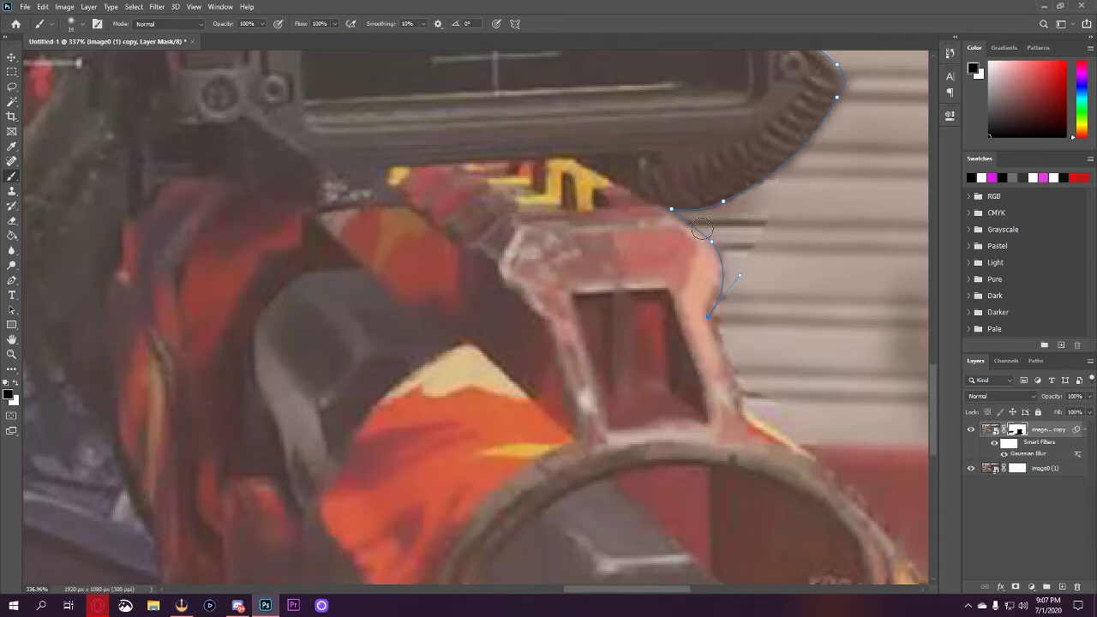
key("x")
key("ctrl+Return")
scroll(703, 438, "down", 5)
scroll(703, 438, "up", 6)
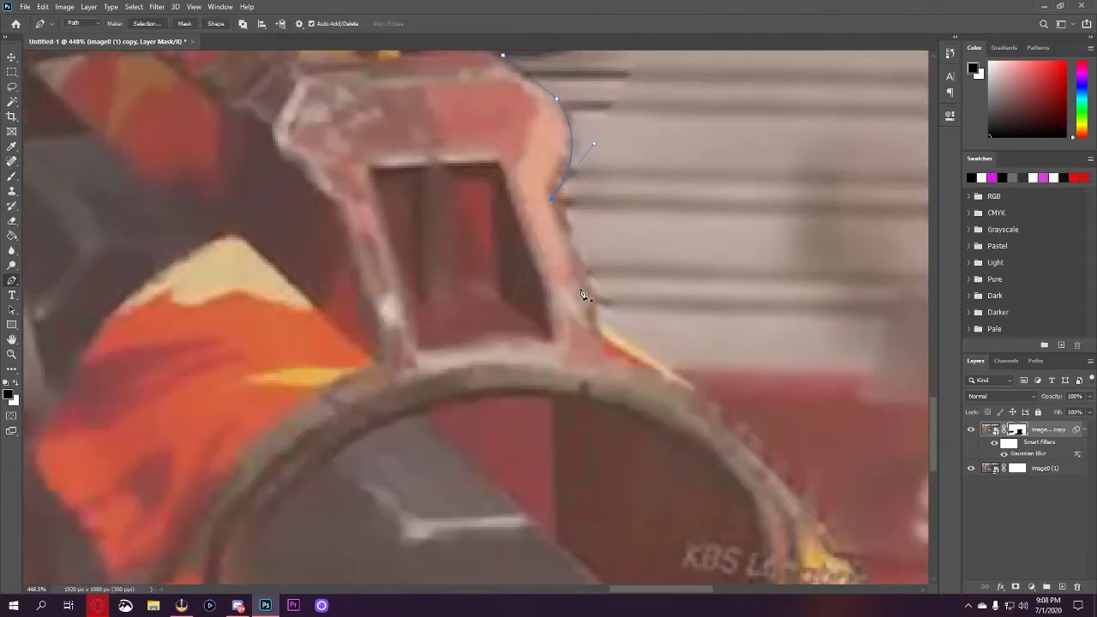
Continue the pen path around the muzzle ring and below the canvas edge, closing it at its starting point.
key("p")
key("ctrl+d")
scroll(601, 367, "down", 7)
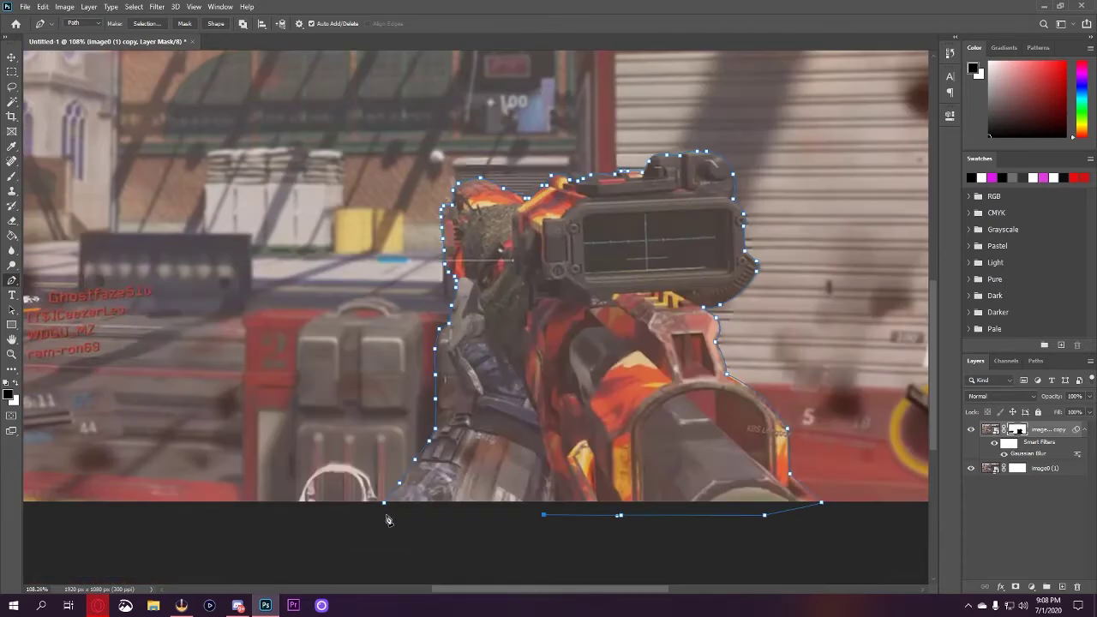
left_click(383, 505)
Check the closed path around the rifle and convert it to a new anti-aliased selection with a feather radius of 0 pixels.
scroll(454, 240, "up", 7)
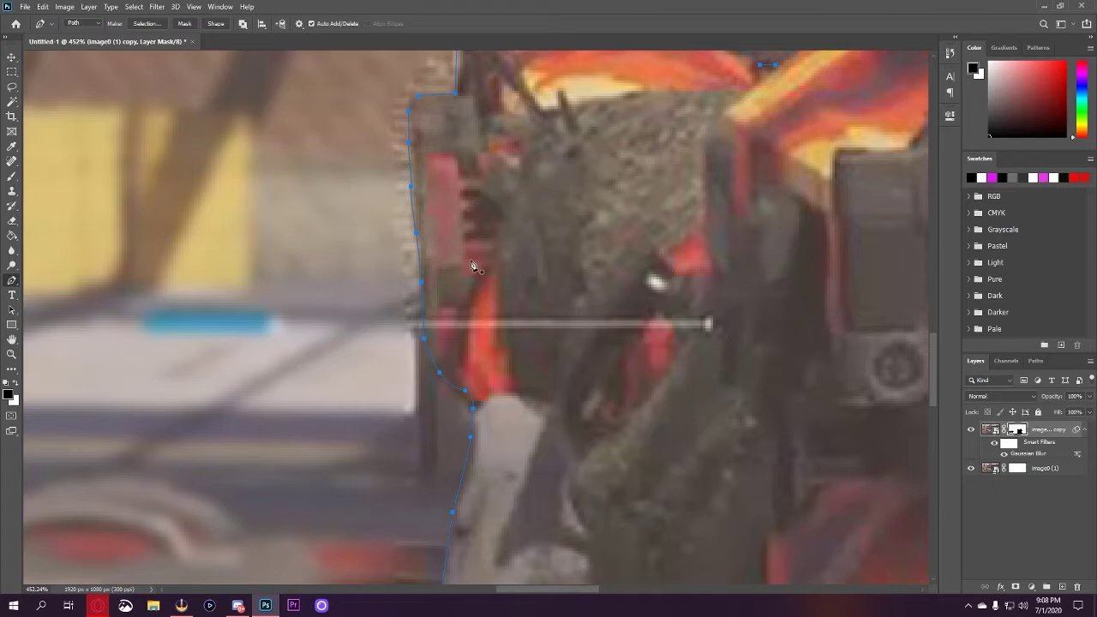
scroll(470, 265, "down", 7)
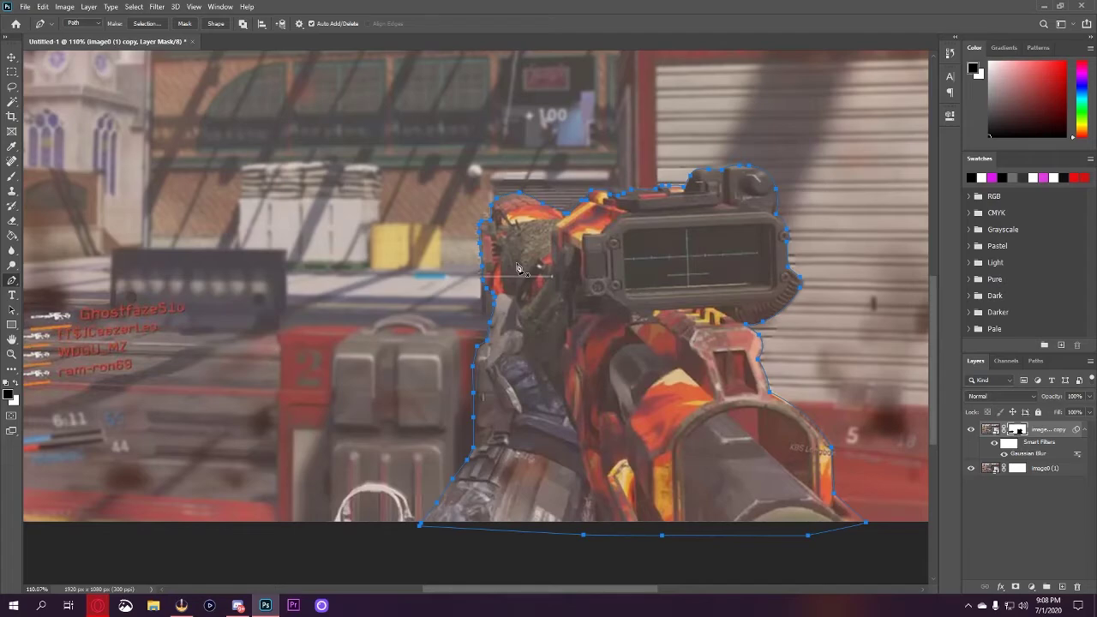
scroll(517, 268, "down", 2)
scroll(517, 269, "up", 5)
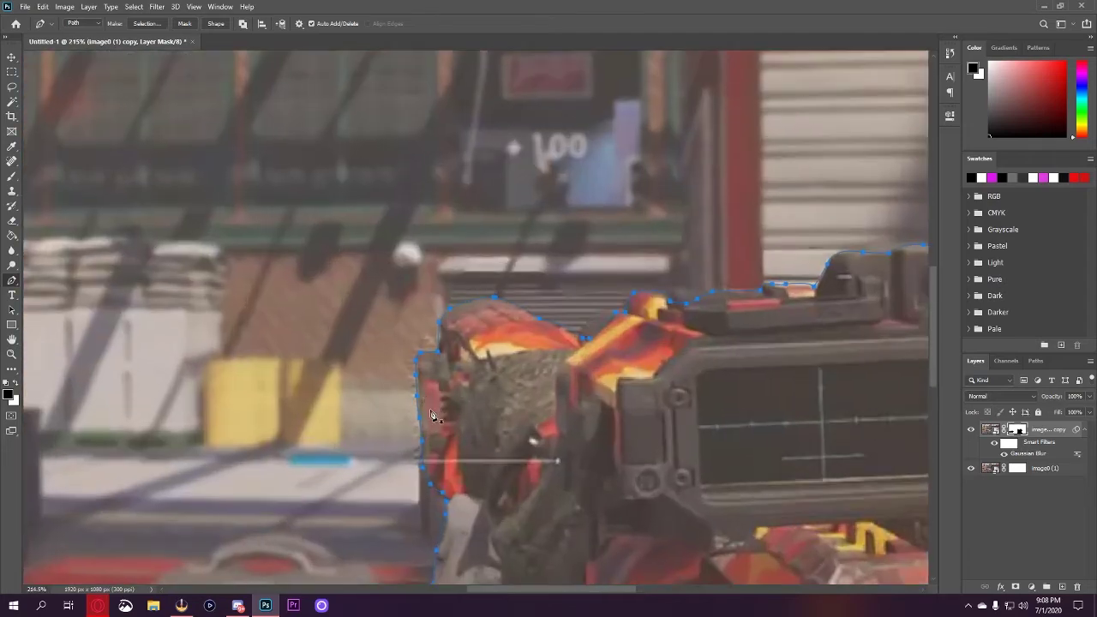
scroll(432, 415, "down", 5)
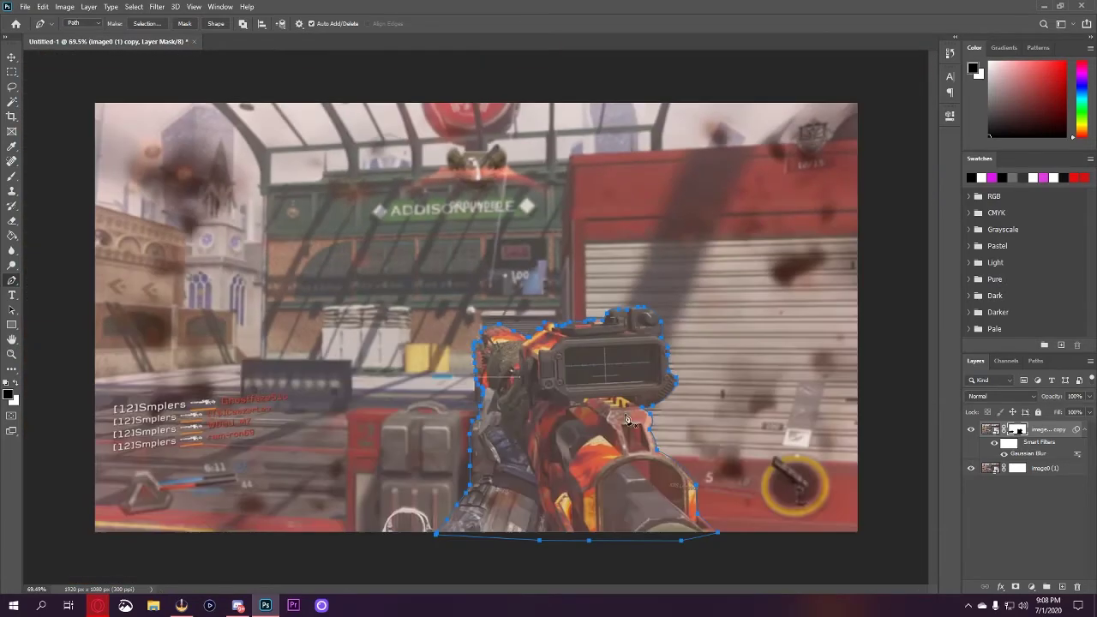
right_click(675, 410)
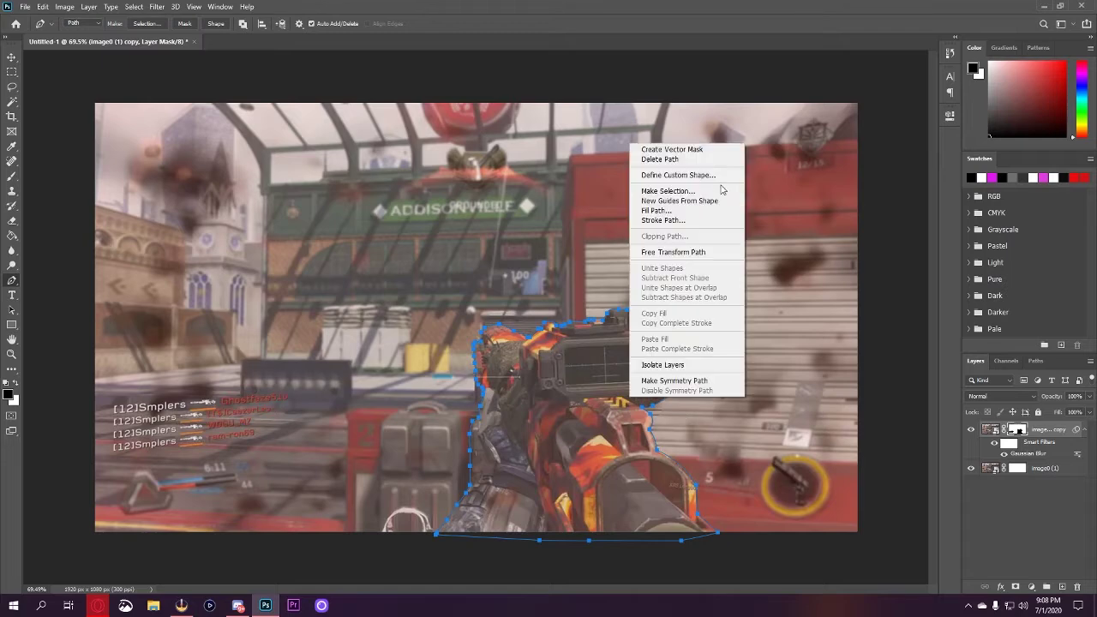
left_click(670, 191)
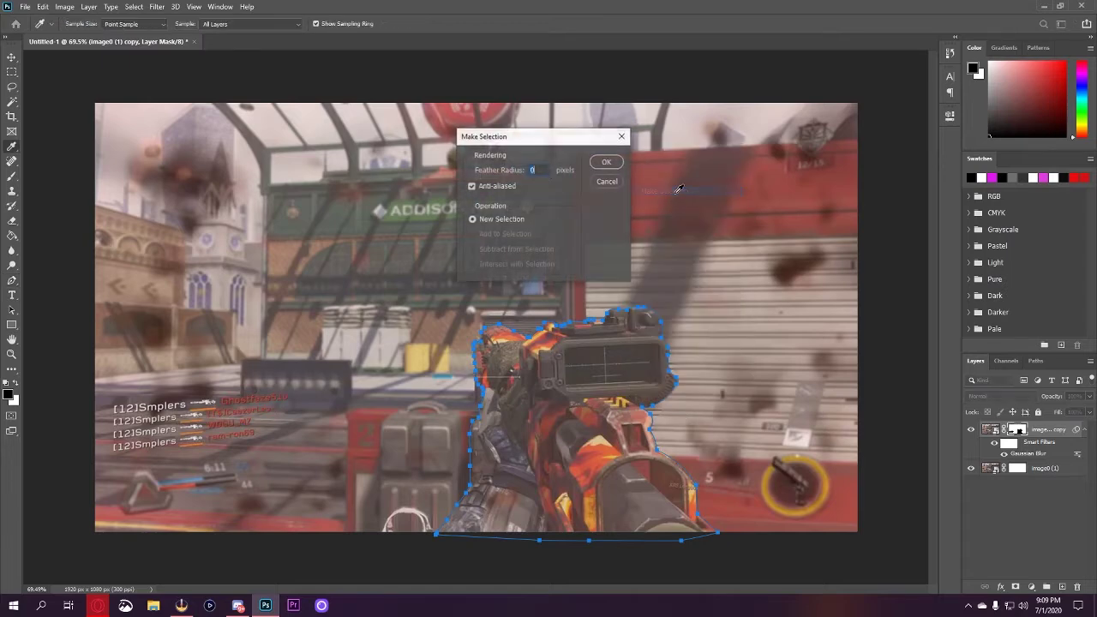
left_click(600, 165)
Copy the selected hand and rifle from the sharp image0 (1) layer to a new layer using Layer Via Copy.
right_click(537, 388)
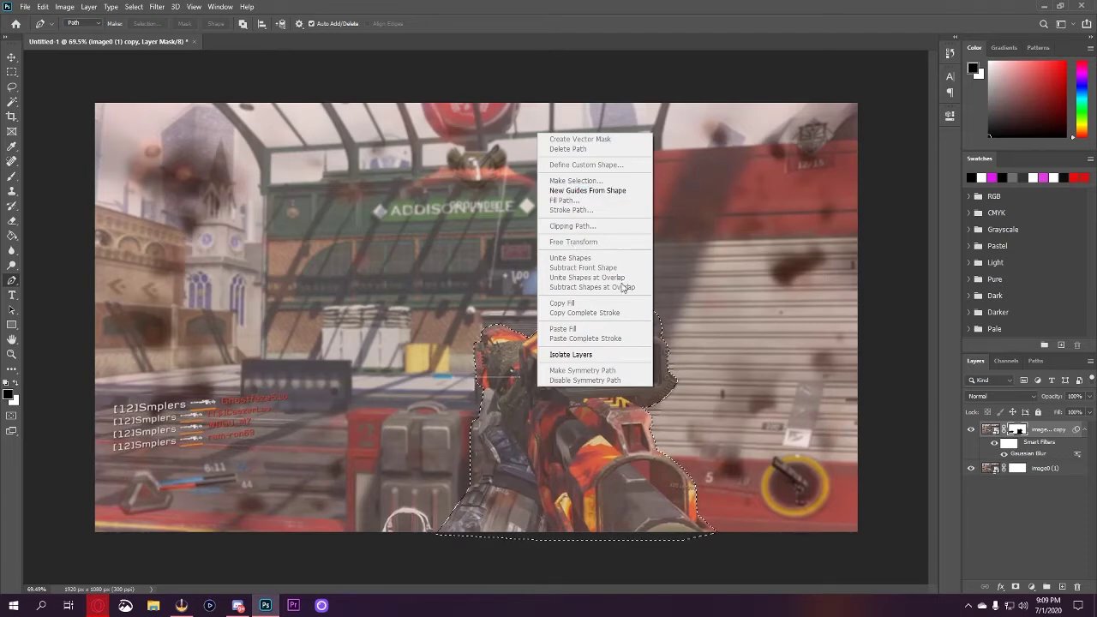
left_click(961, 508)
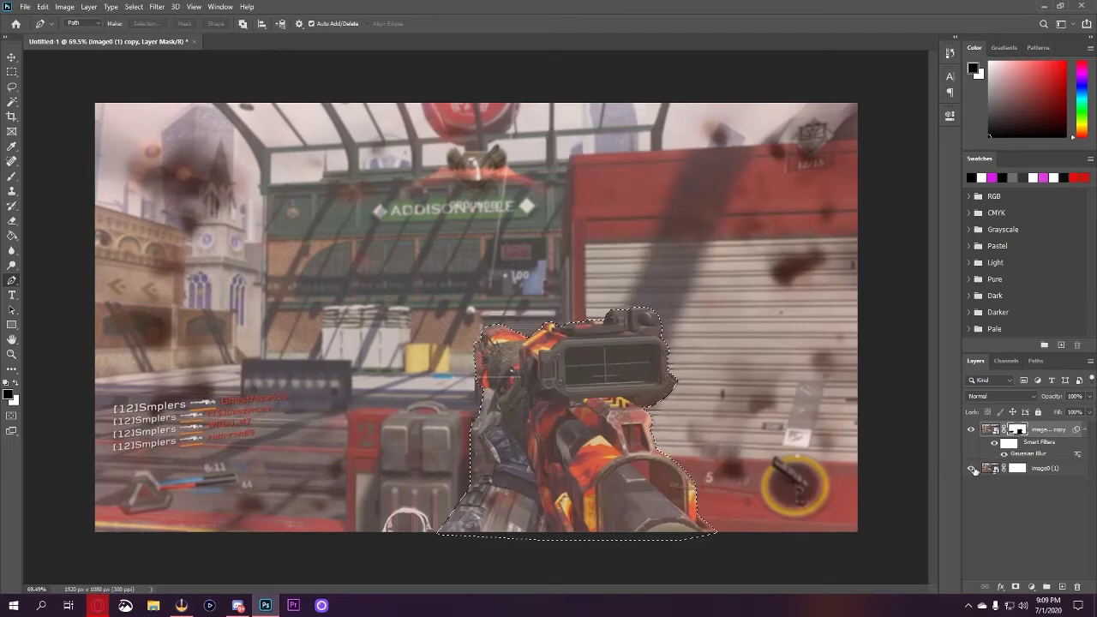
left_click(991, 468)
right_click(540, 385)
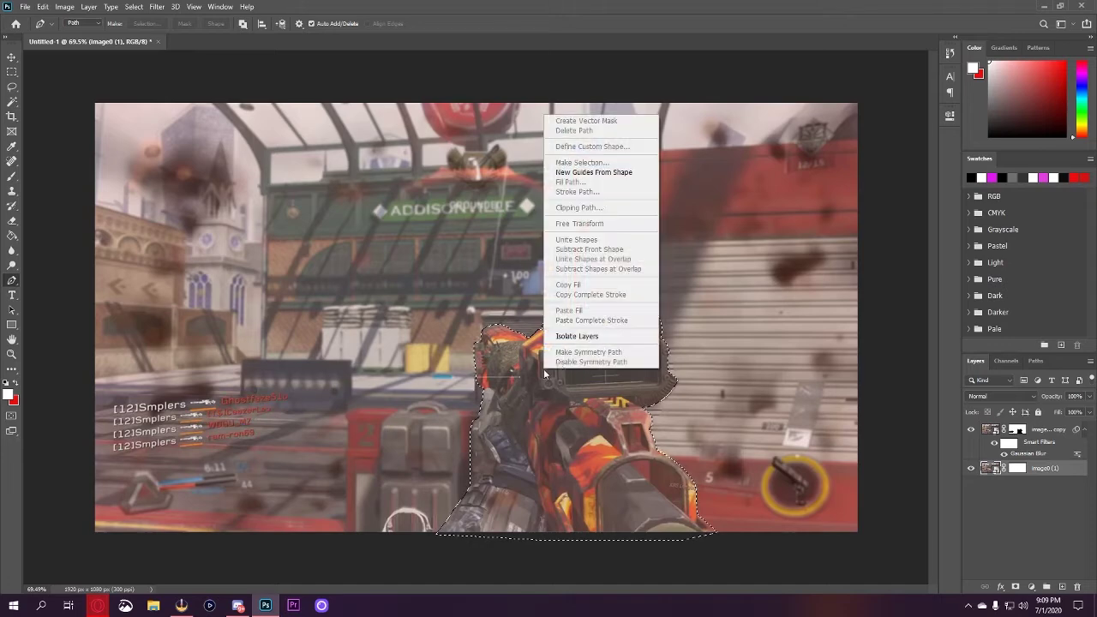
left_click(11, 76)
left_click(11, 73)
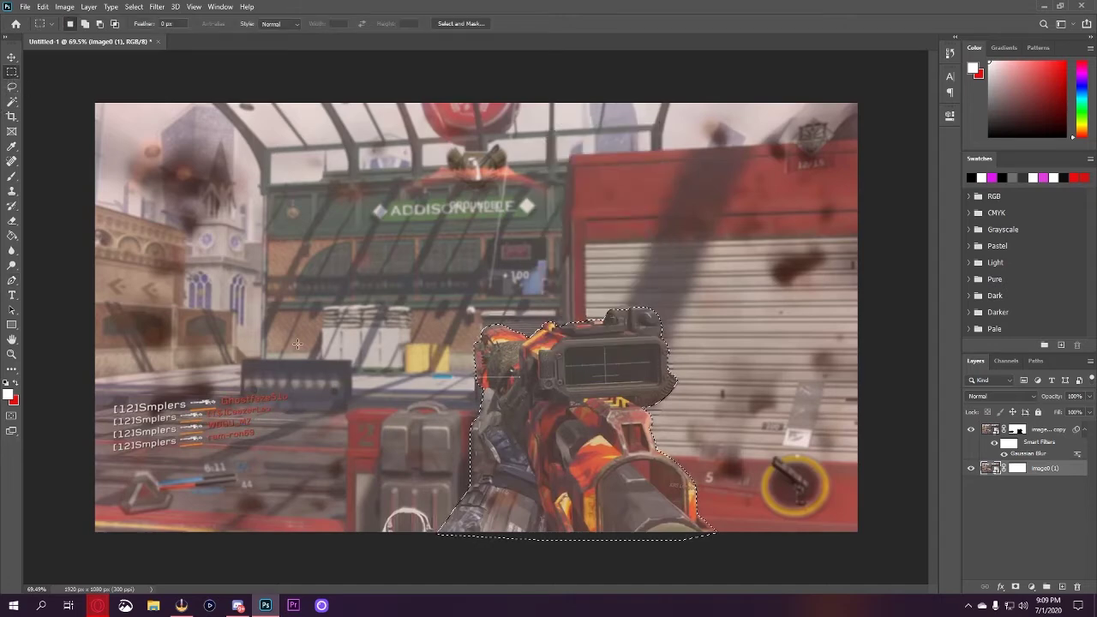
right_click(604, 442)
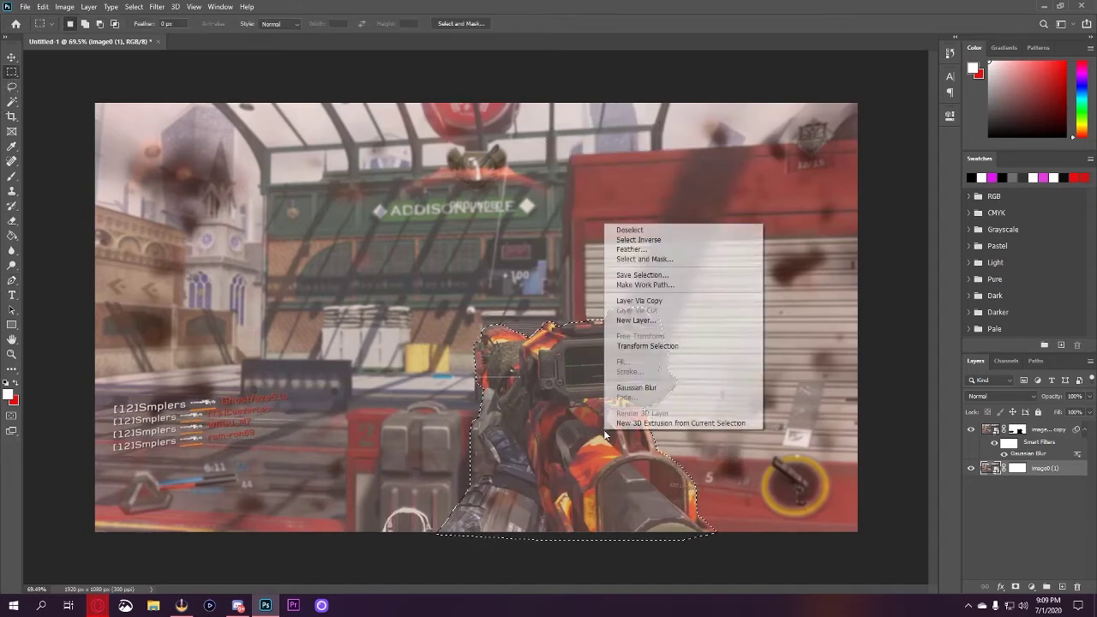
left_click(657, 301)
Hide the image0 (1) layer and the blurred copy to inspect the rifle cut-out, and show both again.
left_click(971, 484)
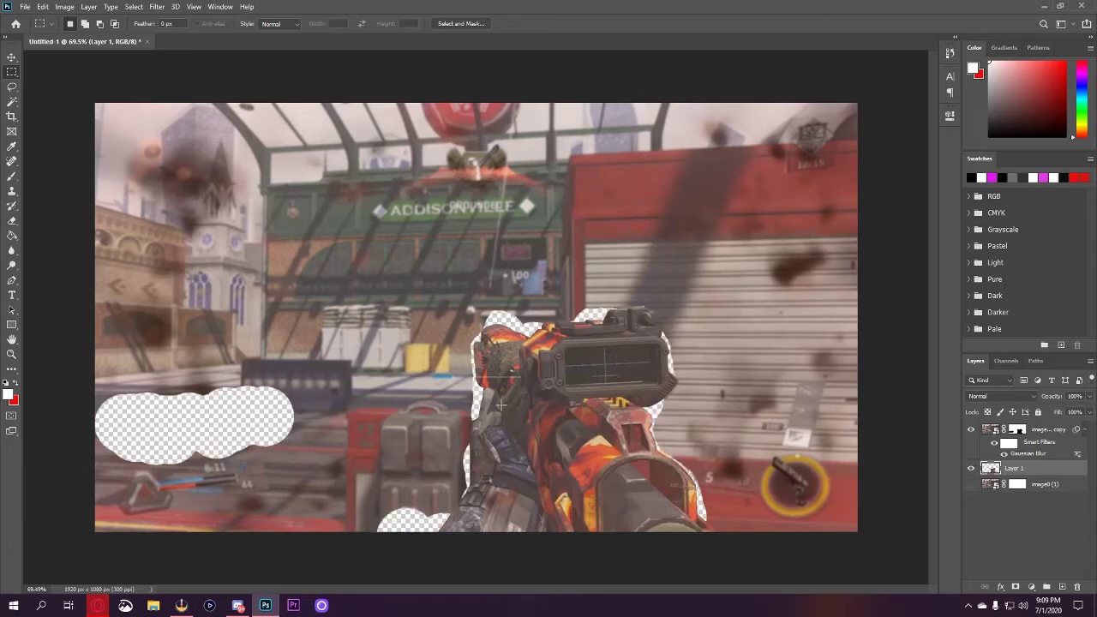
left_click(971, 429)
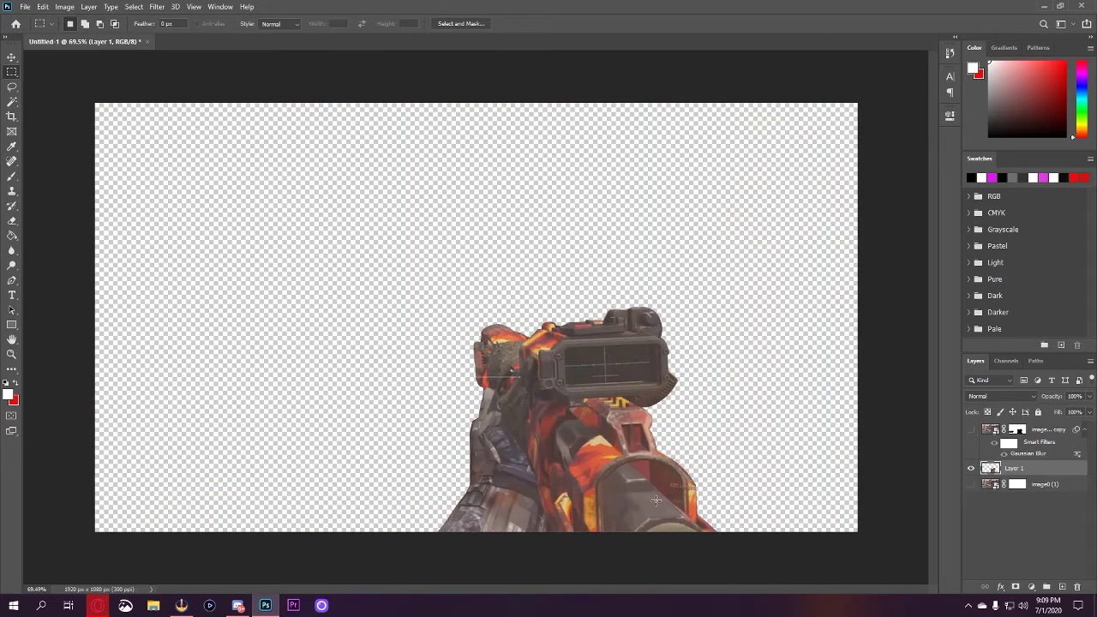
left_click(971, 430)
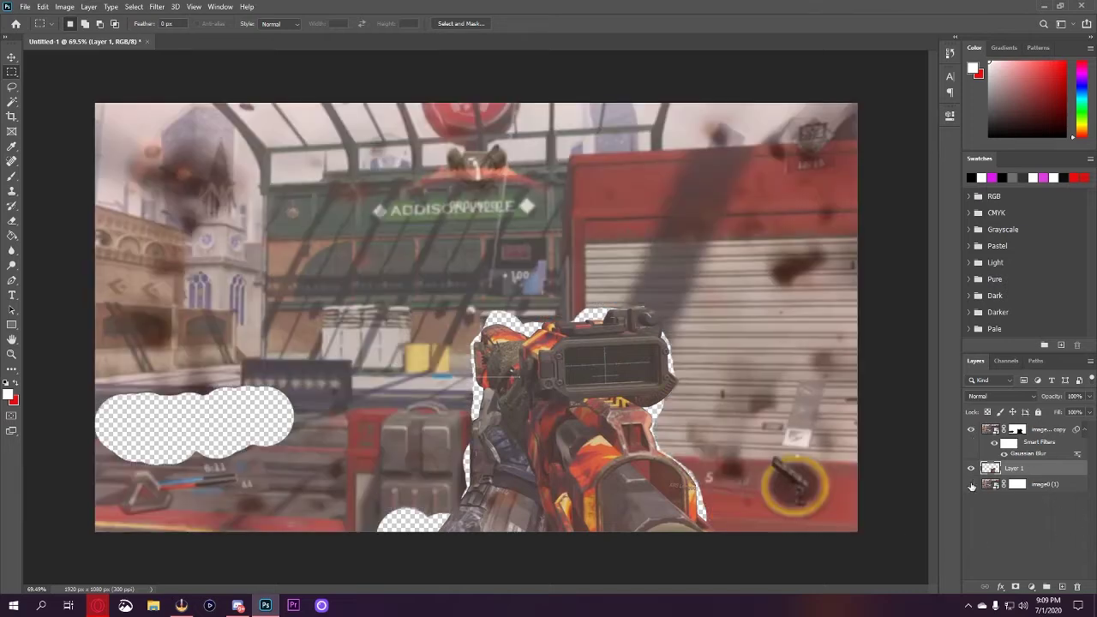
left_click(971, 484)
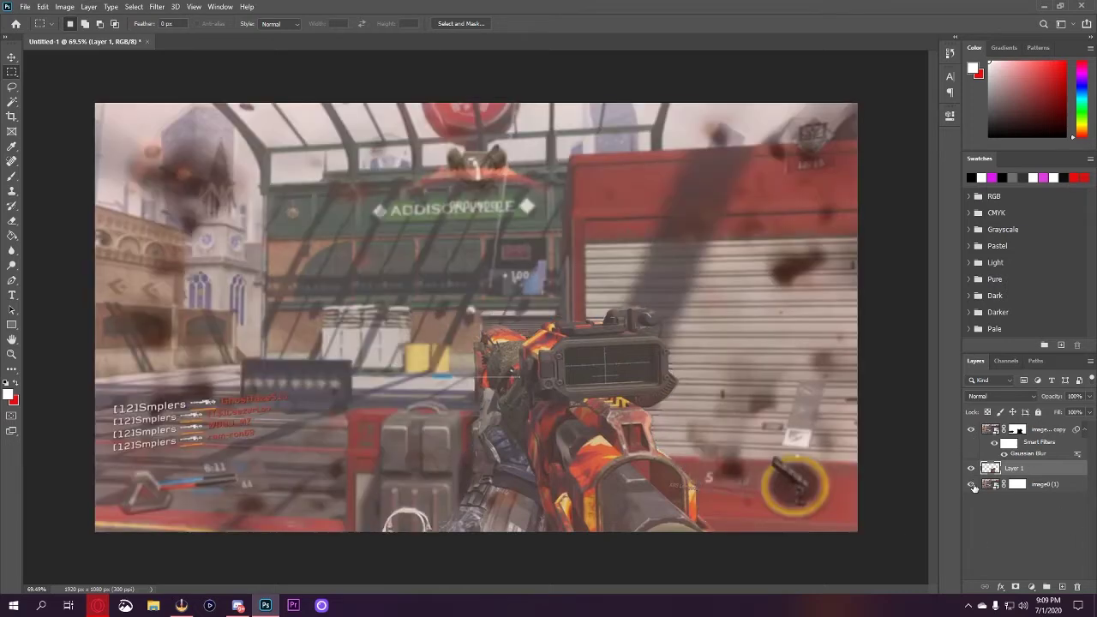
Add an Inner Glow to the rifle cut-out layer and set its blend mode to Screen.
double_click(1044, 474)
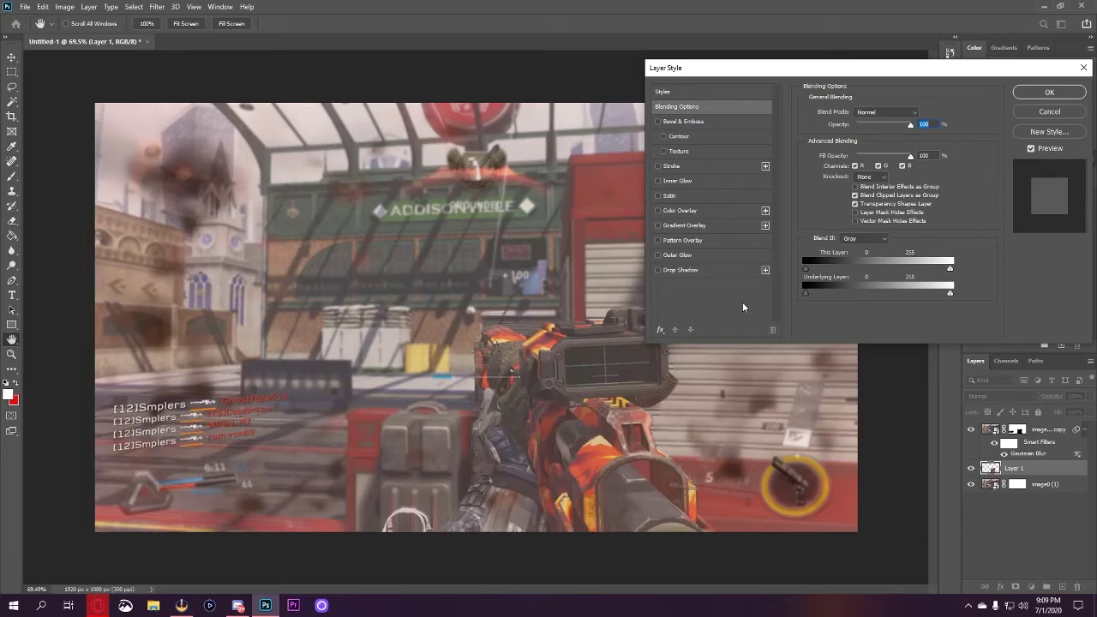
left_click(714, 181)
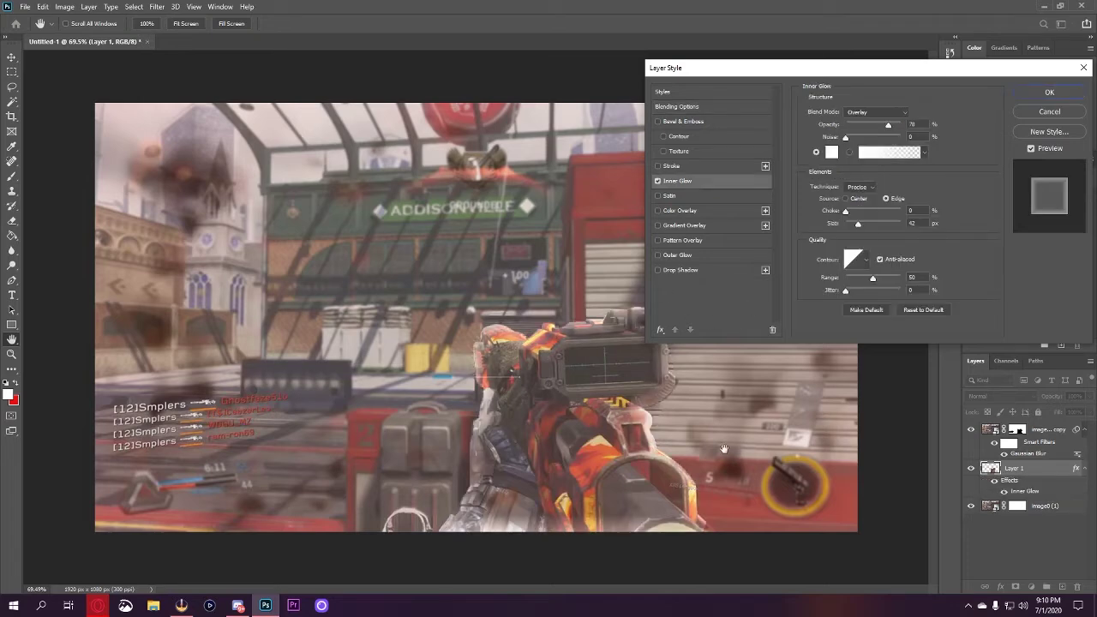
left_click(880, 110)
left_click(857, 208)
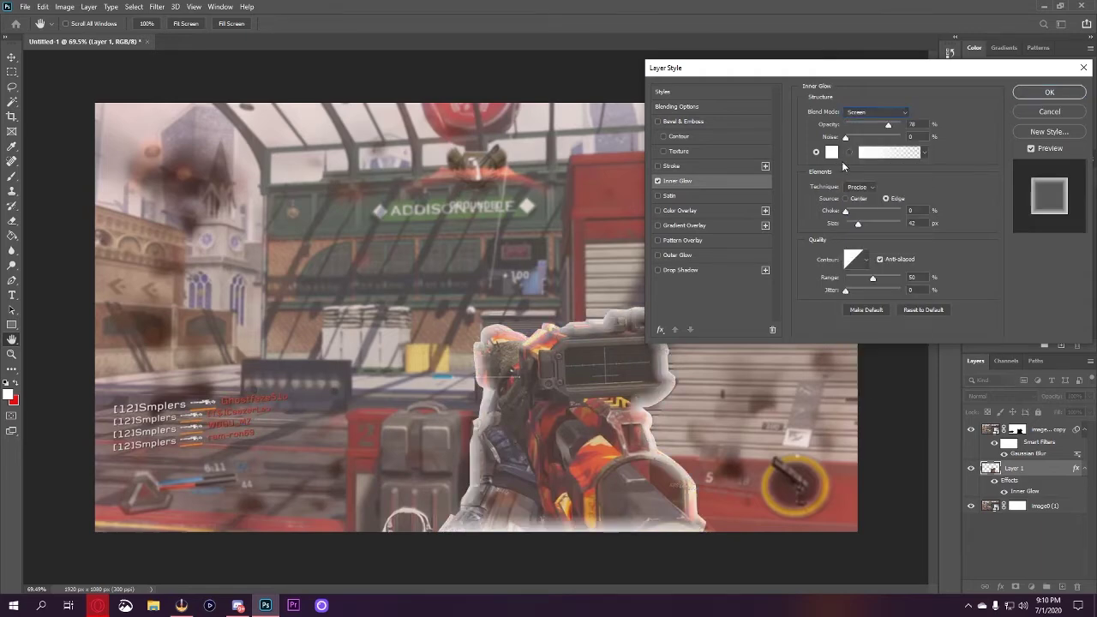
Set the inner glow colour to the muted red #a34b45 sampled from the image's red wall.
left_click(831, 152)
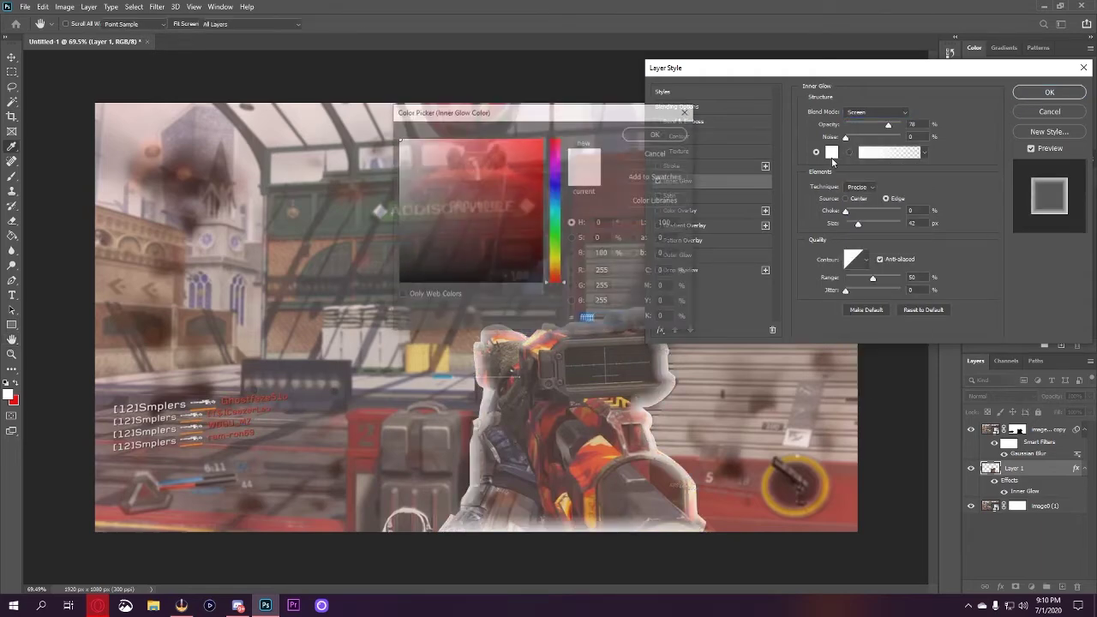
left_click(557, 281)
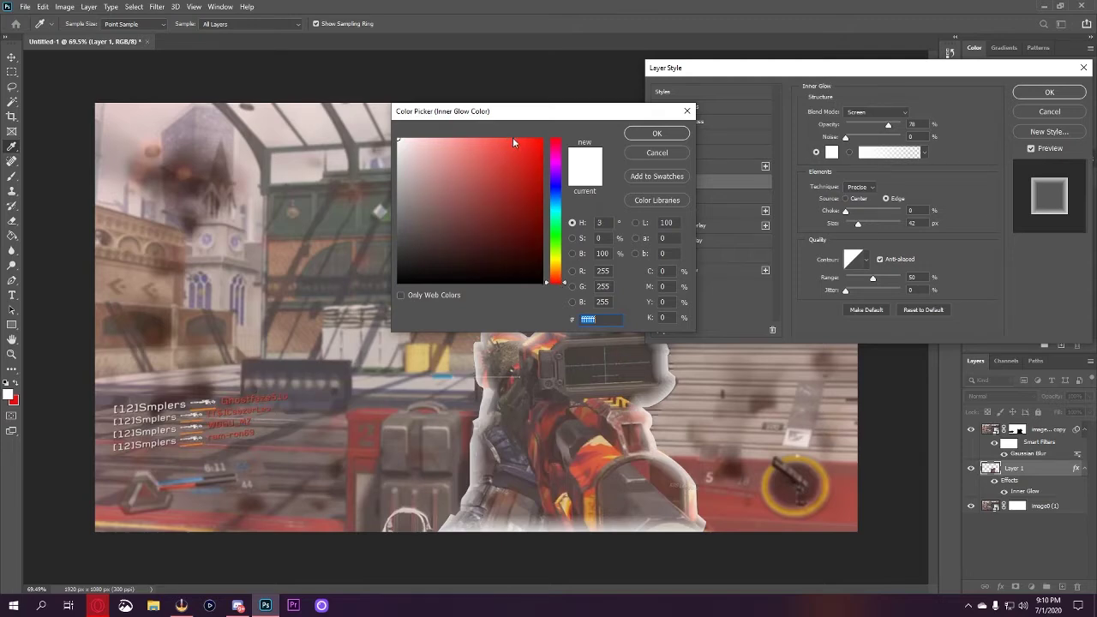
left_click(513, 139)
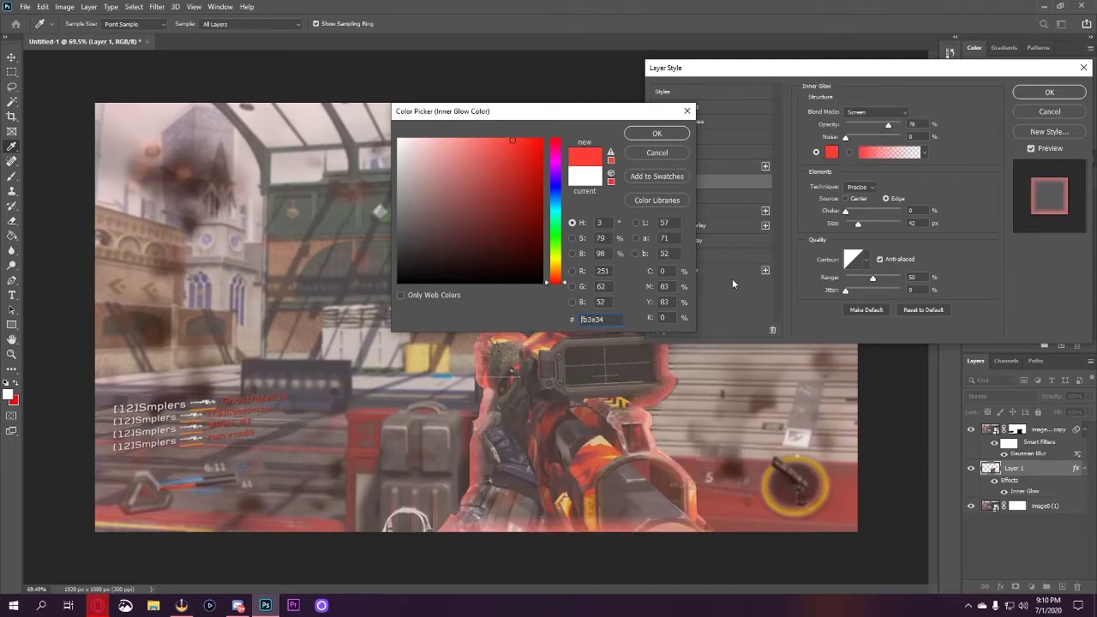
left_click(759, 498)
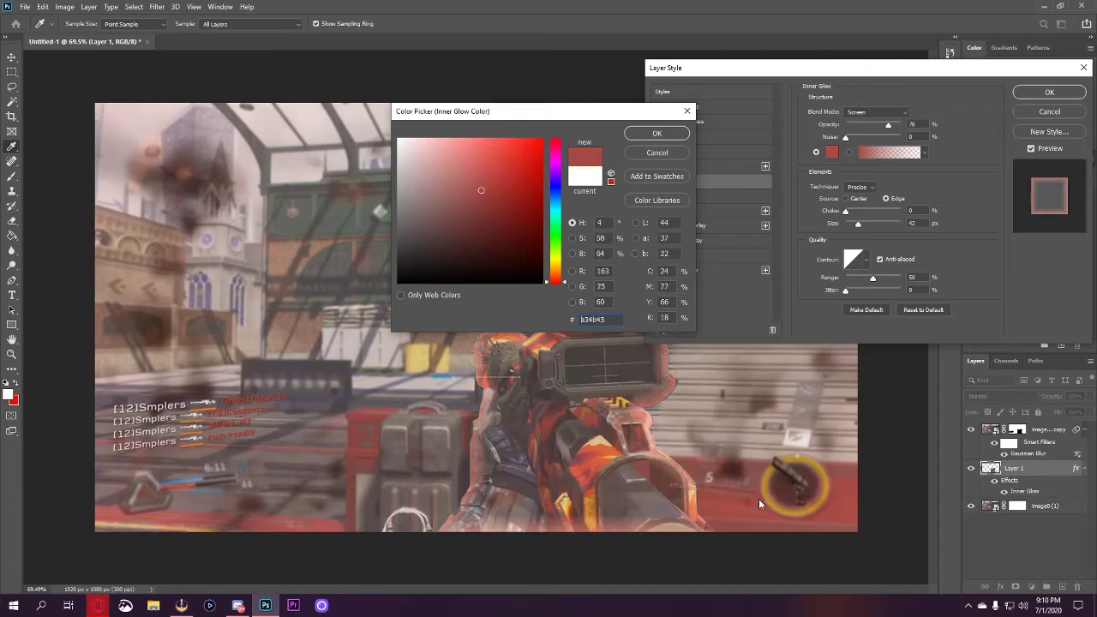
left_click(656, 133)
Compare several blend modes for the inner glow, including Linear Dodge (Add), and set it to Color Dodge.
scroll(887, 115, "down", 2)
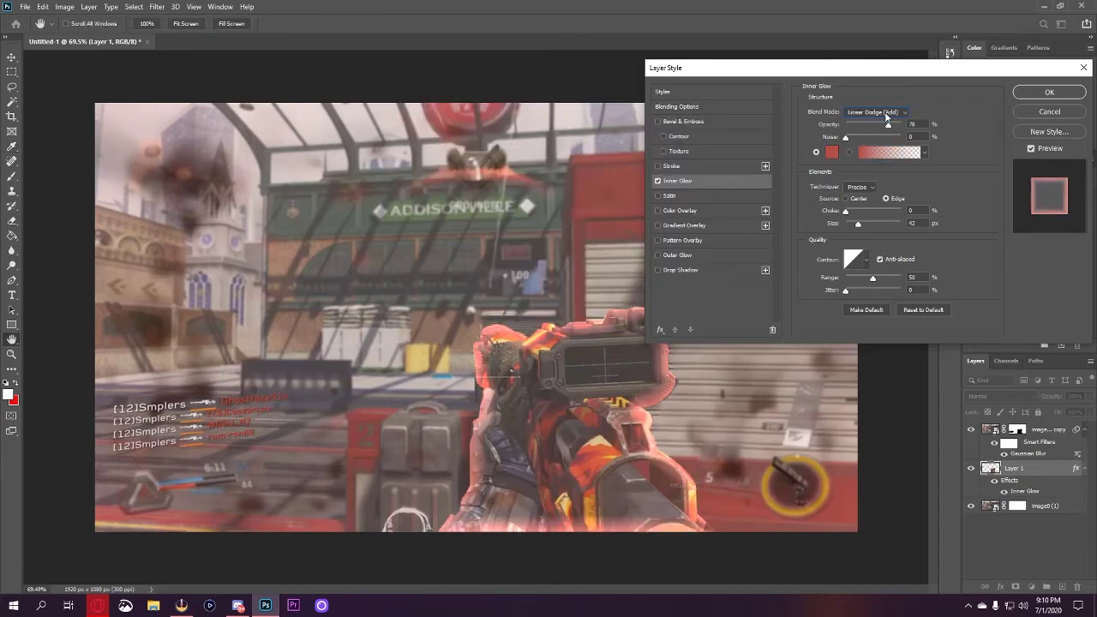
scroll(887, 115, "down", 1)
scroll(887, 115, "up", 1)
scroll(887, 115, "down", 2)
scroll(887, 115, "up", 2)
scroll(887, 115, "up", 1)
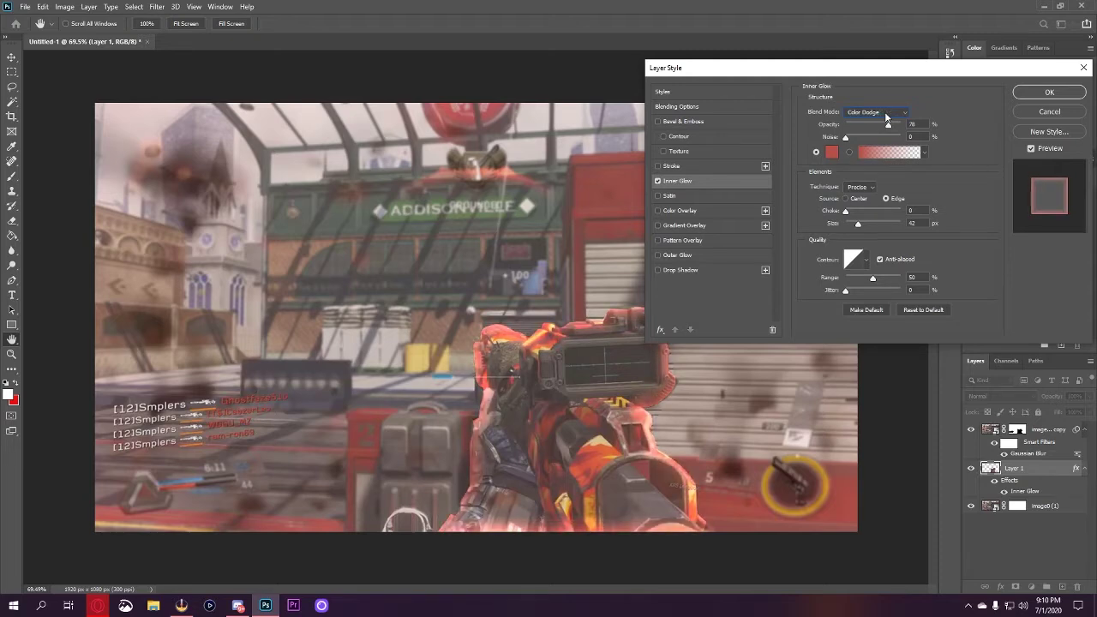
Compare Lighten for the inner glow but keep Color Dodge, with opacity 100%, size 24 px and range 67%.
scroll(887, 114, "up", 2)
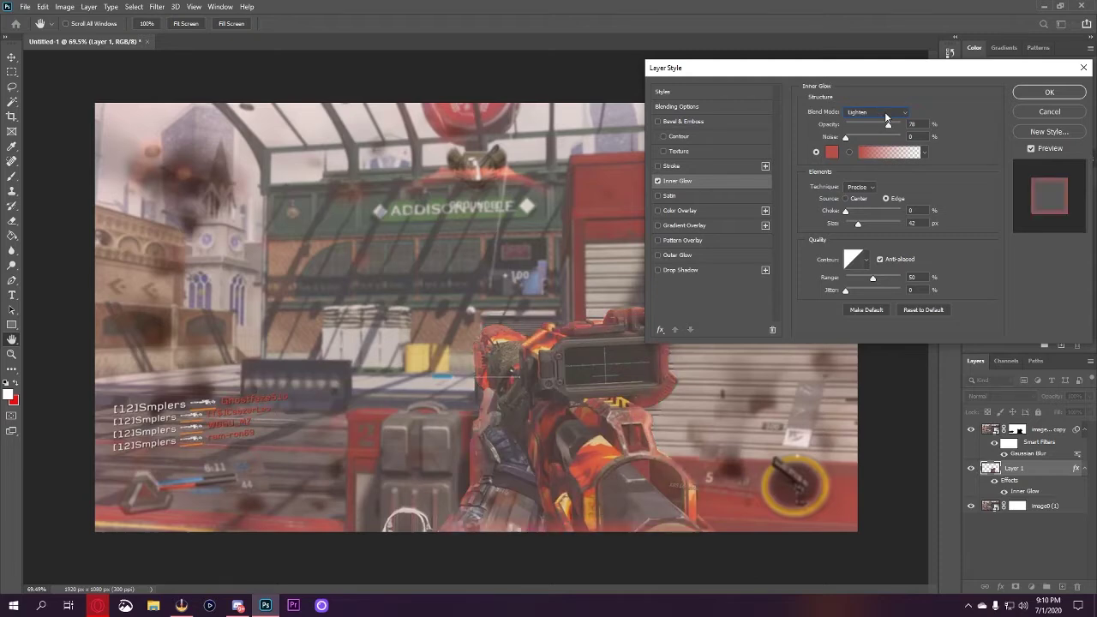
scroll(887, 114, "down", 2)
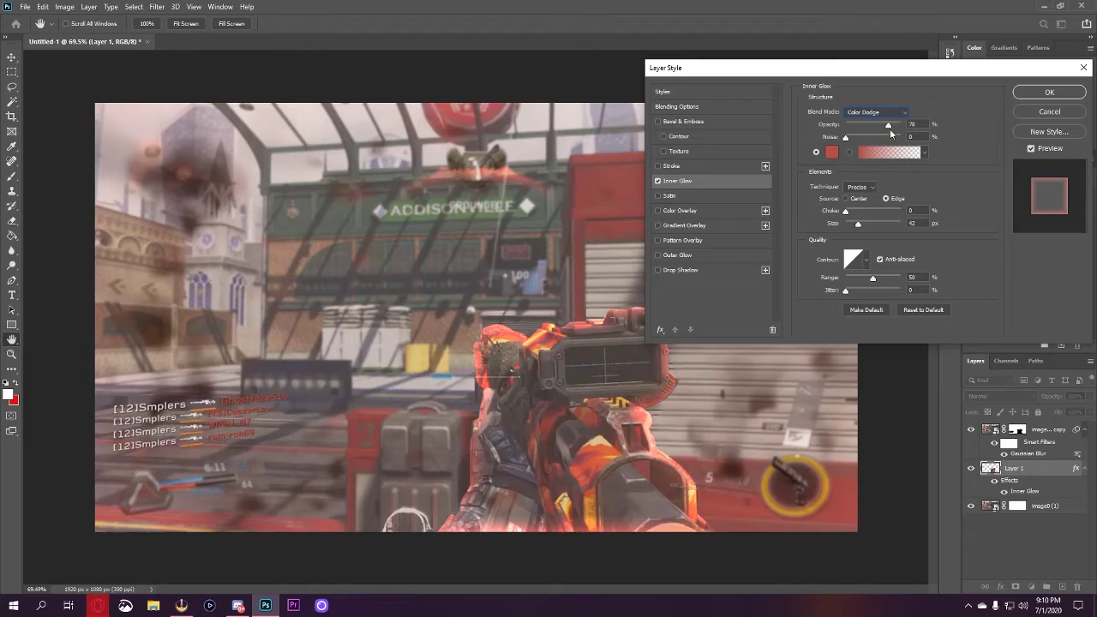
left_click_drag(889, 127, 896, 133)
left_click_drag(858, 223, 855, 224)
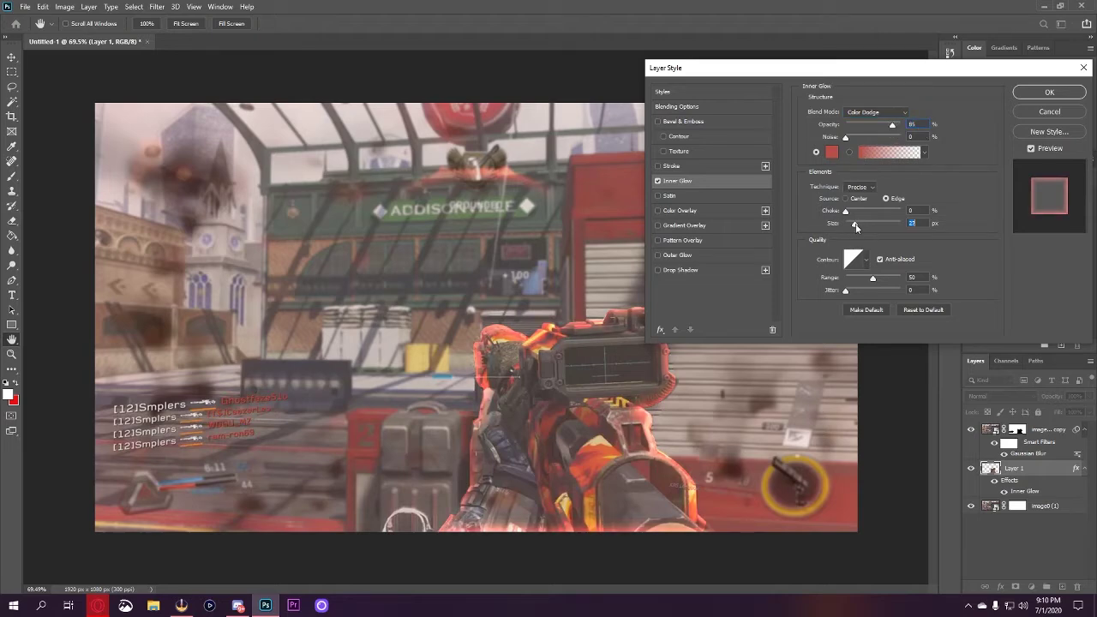
left_click_drag(872, 277, 882, 280)
left_click_drag(893, 125, 902, 129)
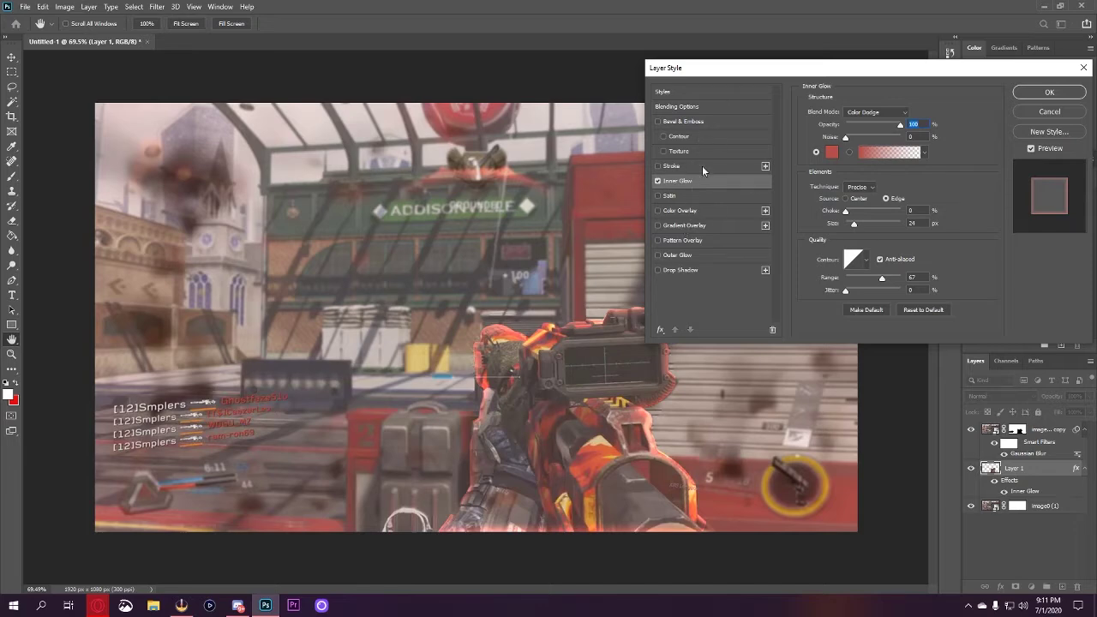
Add an Outer Glow to the rifle cut-out, sampling its colour from the image's red wall and shifting it to a brighter red.
left_click(697, 255)
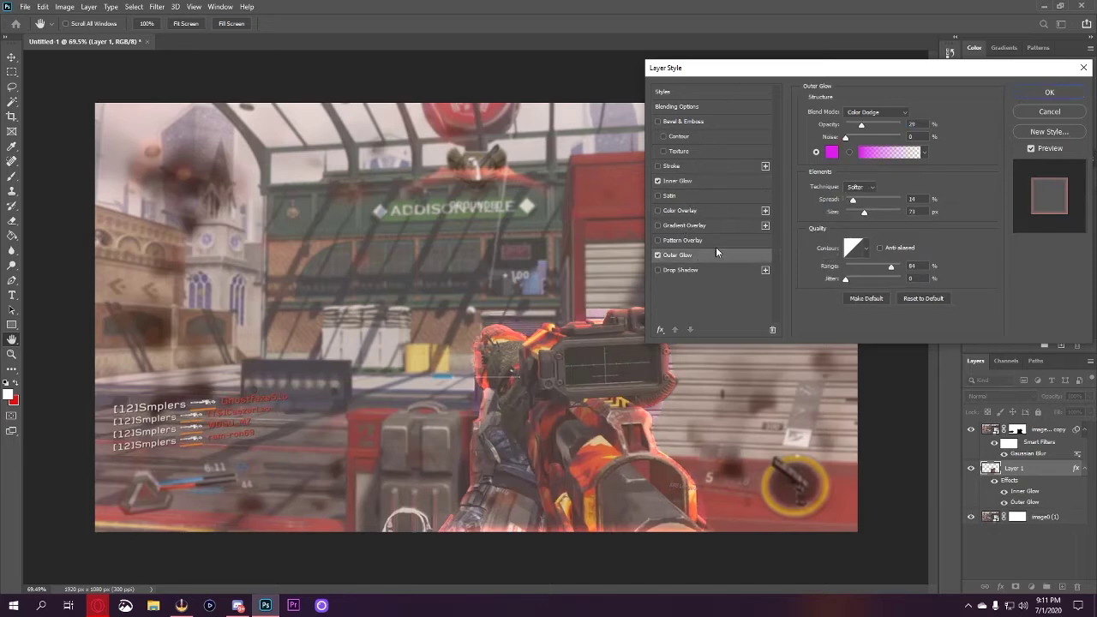
left_click(831, 153)
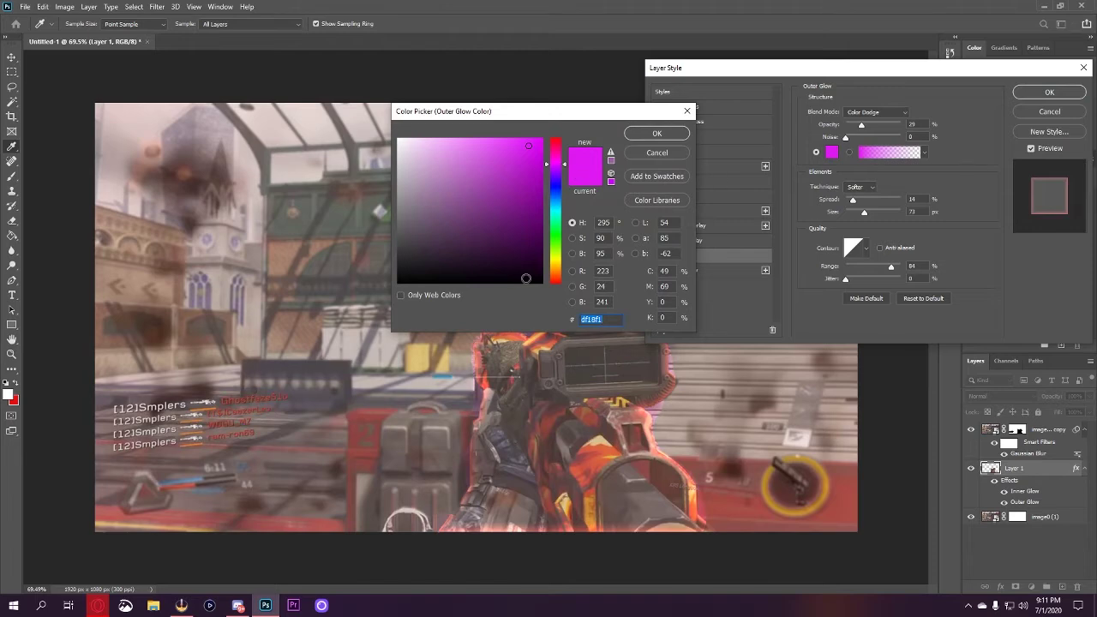
left_click(765, 502)
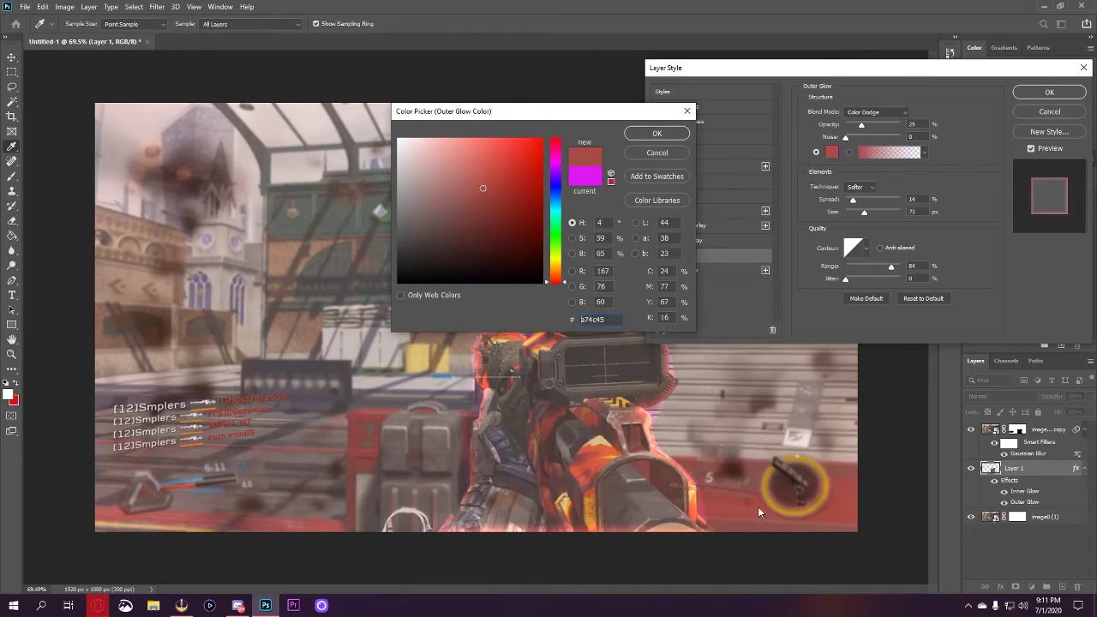
left_click(524, 151)
left_click(656, 134)
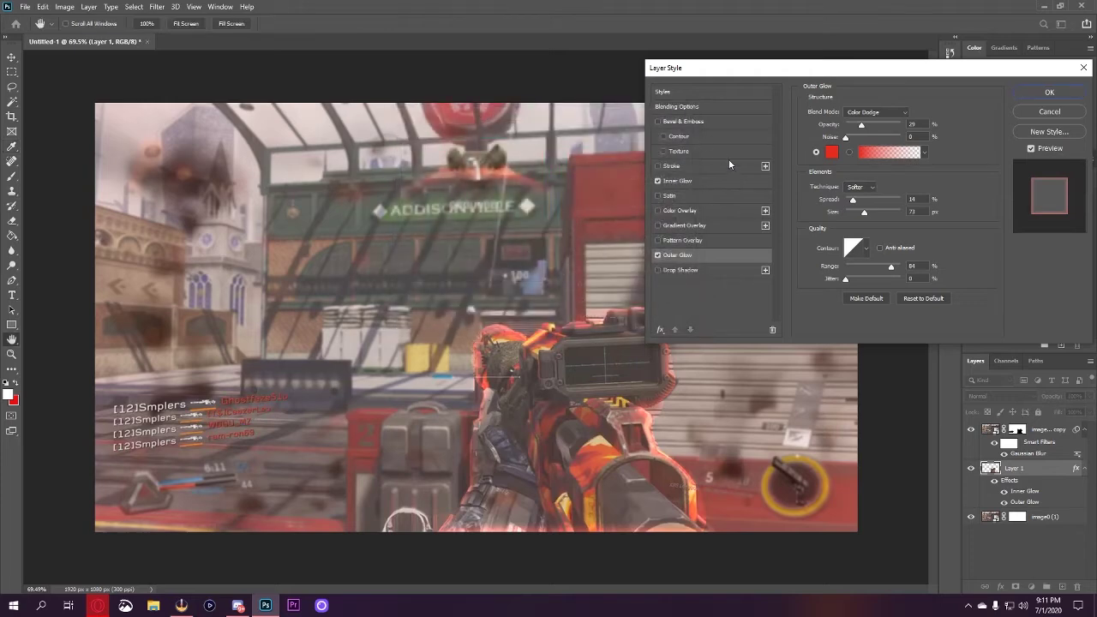
Set the outer glow's opacity to 51%, spread to 0% and size to 43 px, and apply the layer style.
left_click_drag(863, 127, 874, 127)
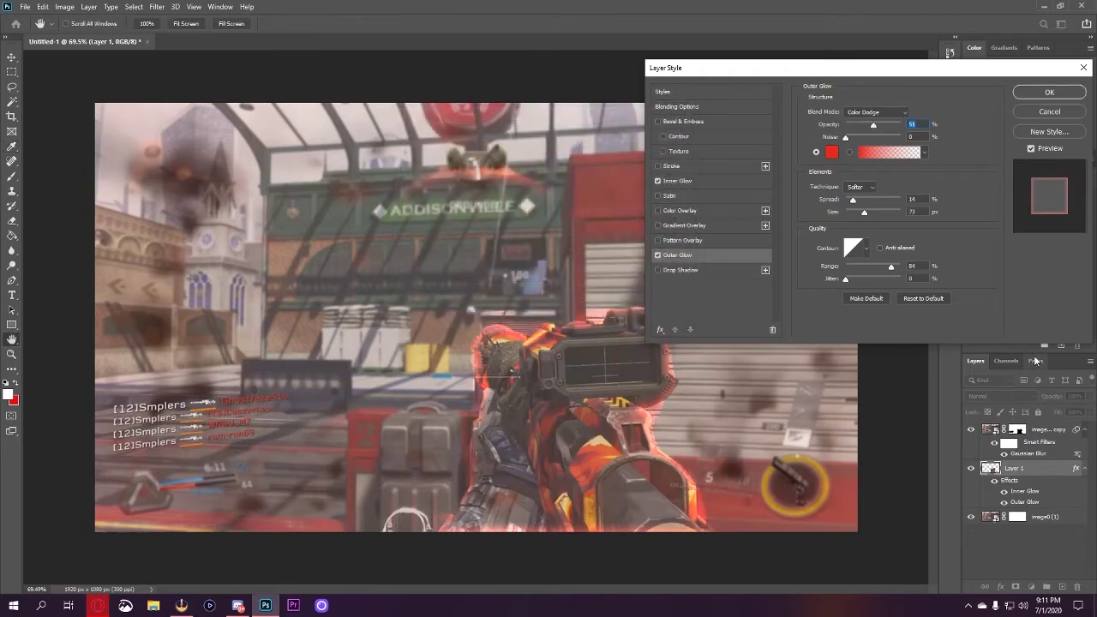
mouse_move(852, 199)
left_mouse_down()
mouse_move(883, 211)
mouse_move(857, 211)
left_mouse_up()
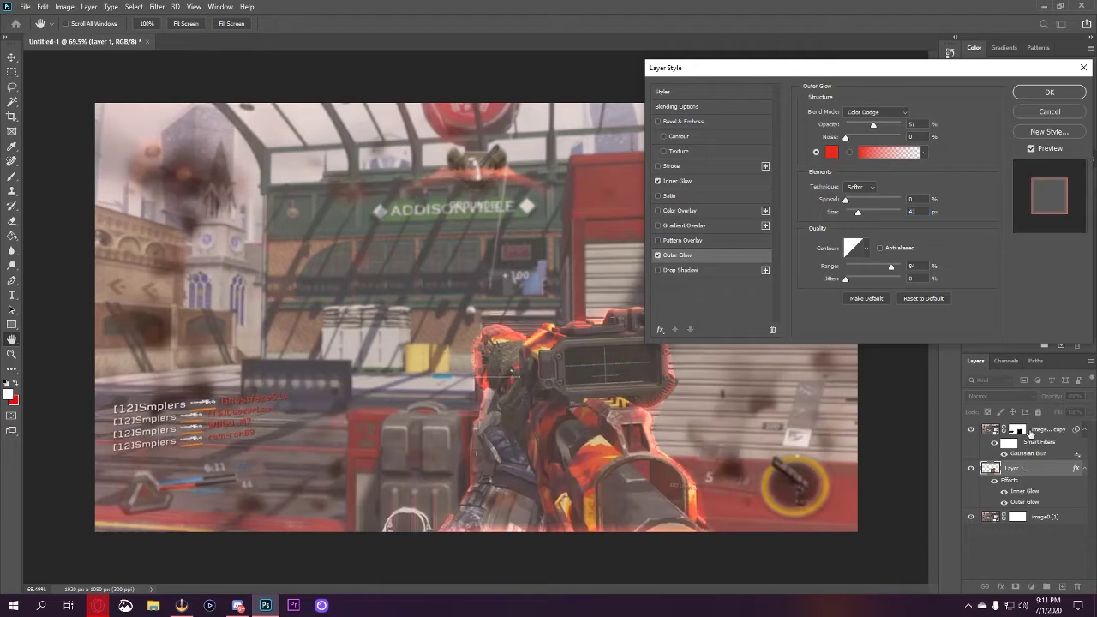
left_click(1049, 93)
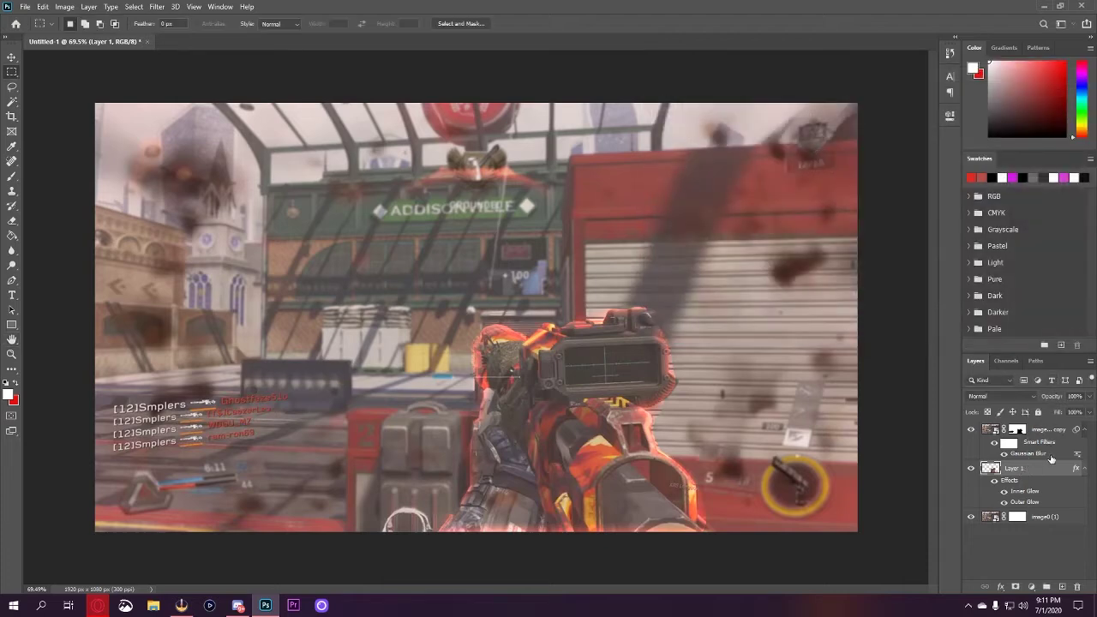
Move Layer 1 above the blurred copy and paint the copy's mask white over the rifle area with a large 1100 px brush.
left_click_drag(1040, 472, 1043, 429)
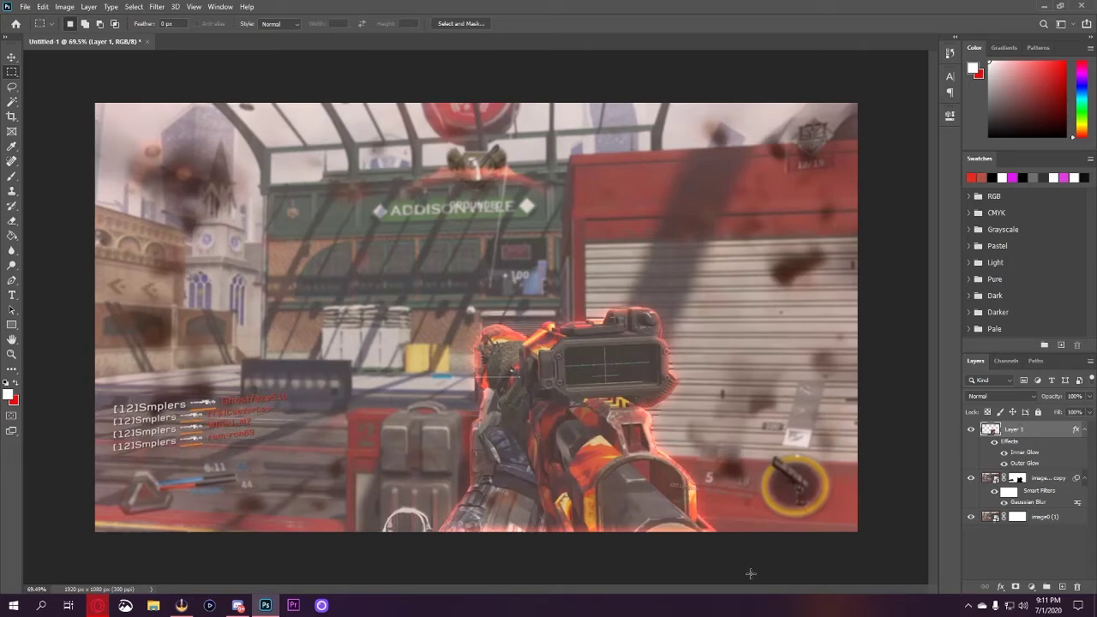
left_click(1017, 478)
key("b")
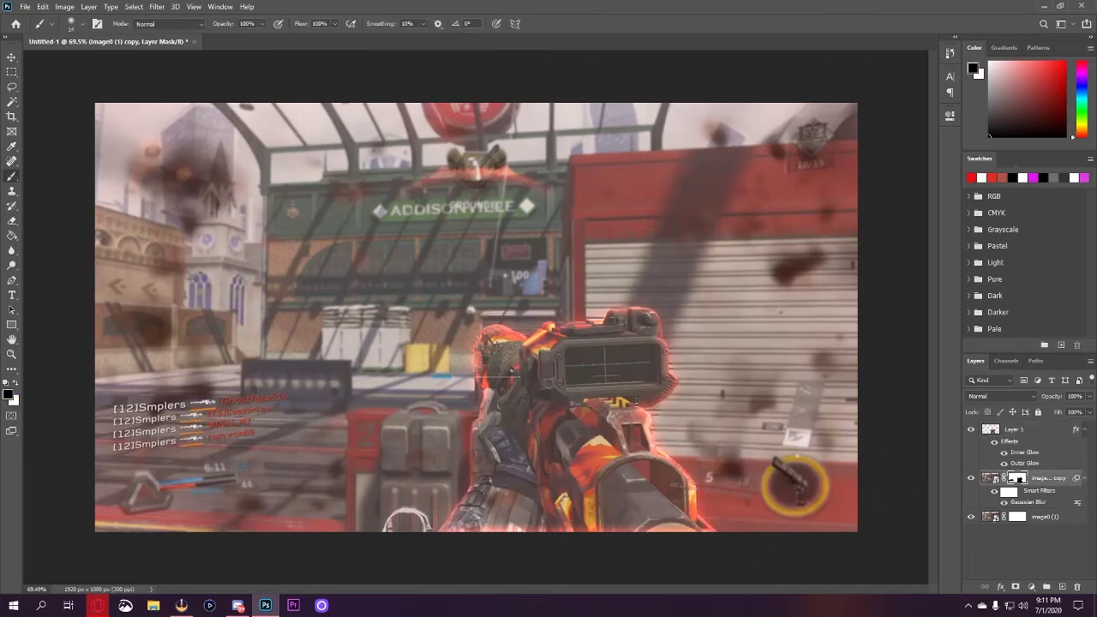
key("bracketright")
key("bracketright")
key("bracketright")
key("bracketright")
key("bracketright")
key("bracketright")
key("bracketright")
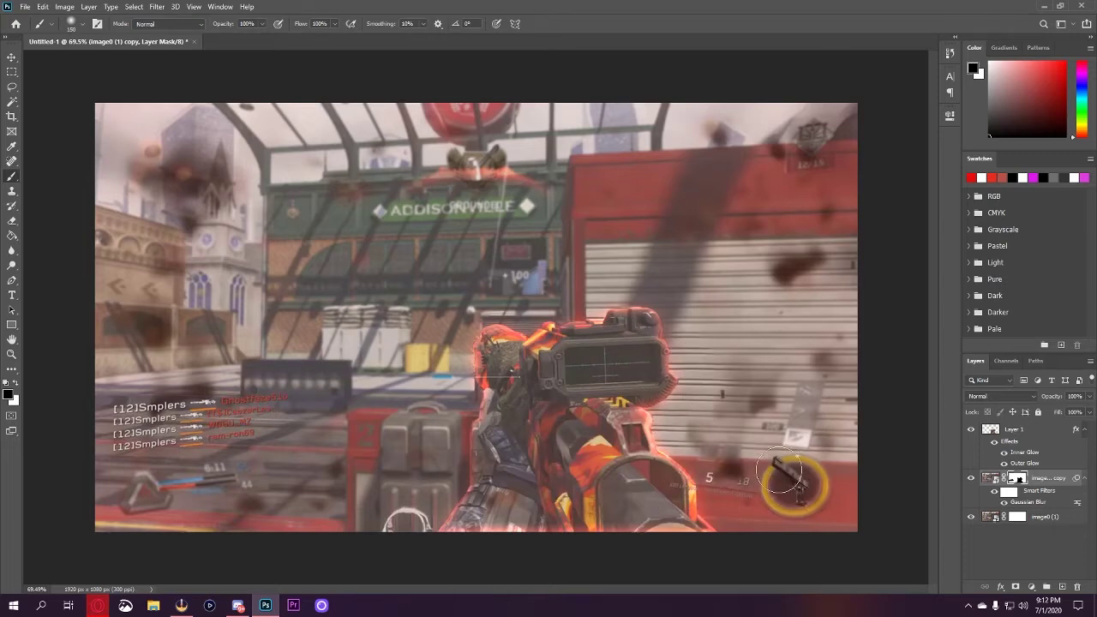
key("x")
key("bracketright")
key("bracketright")
key("bracketright")
key("bracketright")
key("bracketright")
key("bracketright")
key("bracketright")
key("bracketright")
key("bracketright")
key("bracketright")
key("bracketright")
key("bracketright")
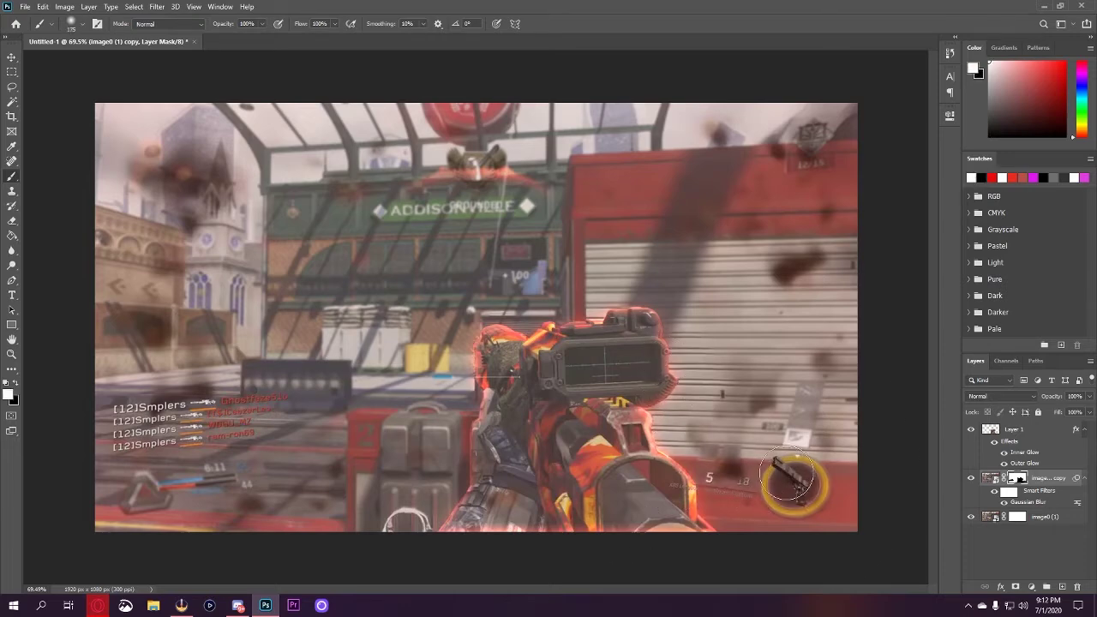
Set the rifle's outer glow to 95% opacity with the Linear Dodge (Add) blend mode and apply the style.
left_click(1014, 431)
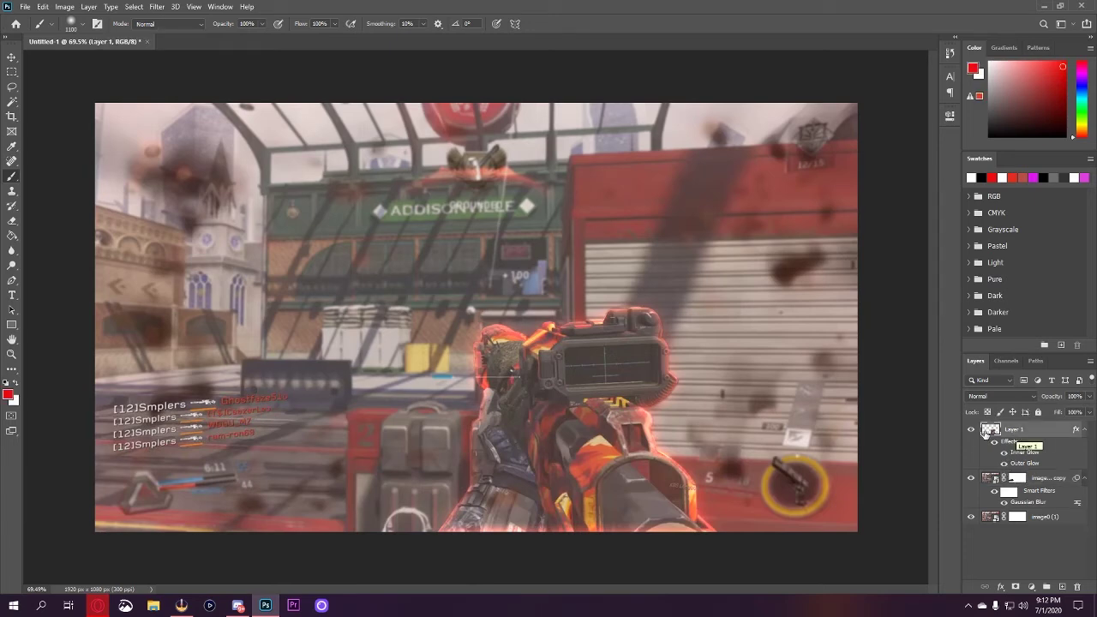
double_click(1015, 435)
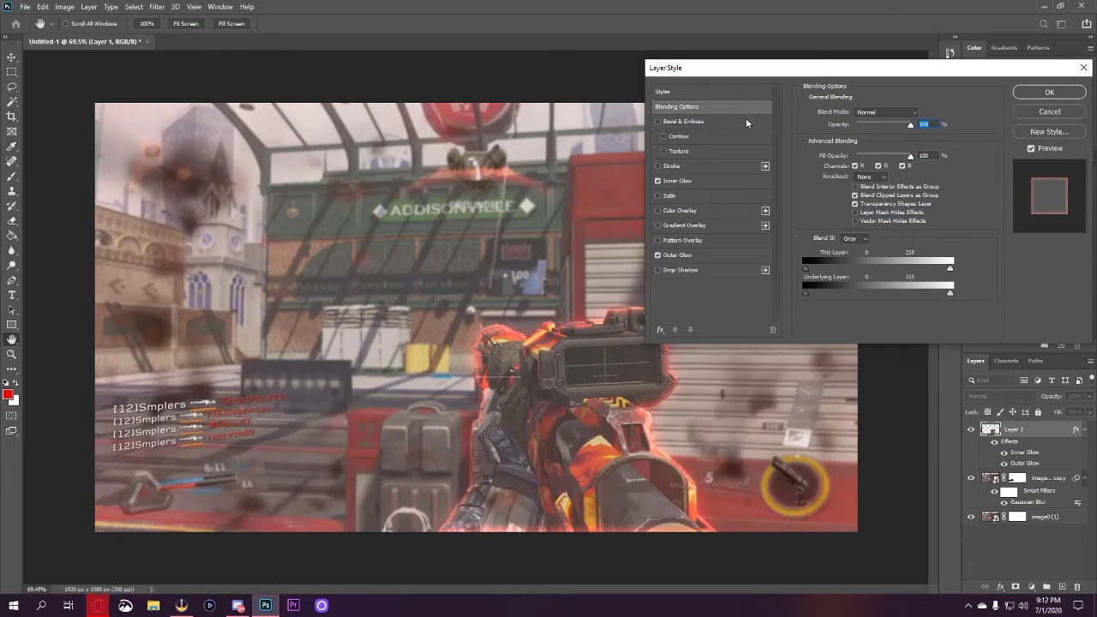
left_click(677, 255)
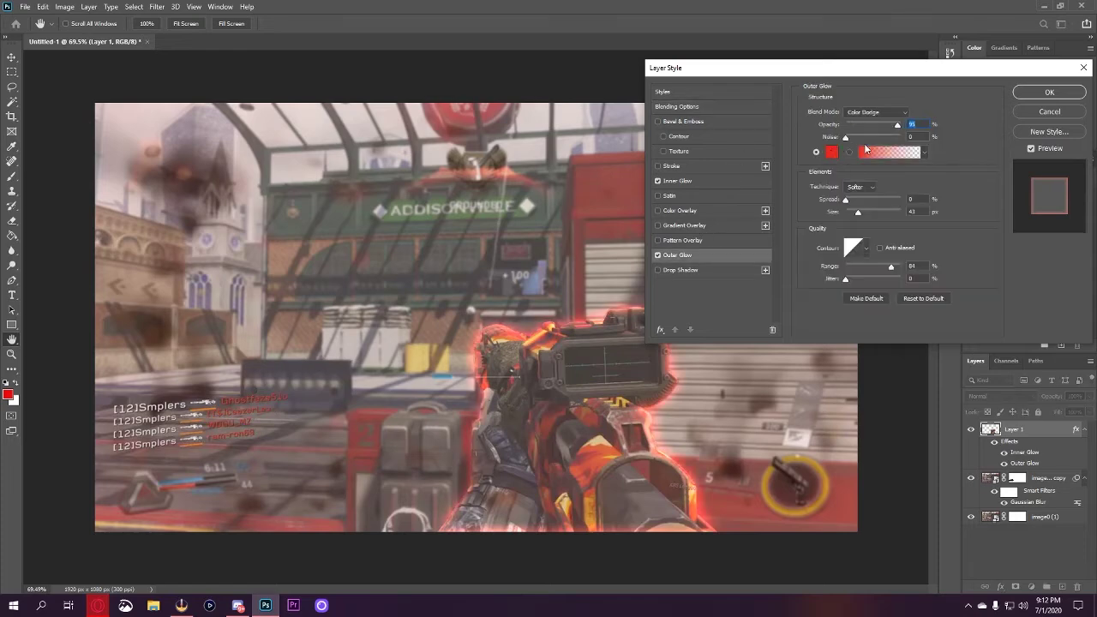
left_click(867, 114)
left_click(870, 225)
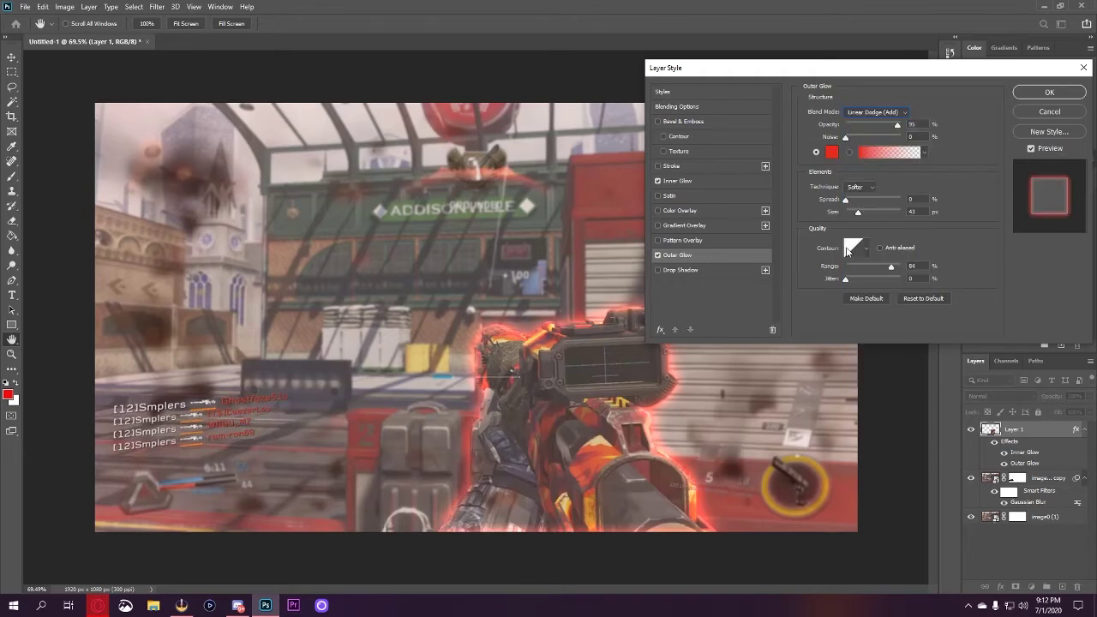
left_click(1049, 92)
key("b")
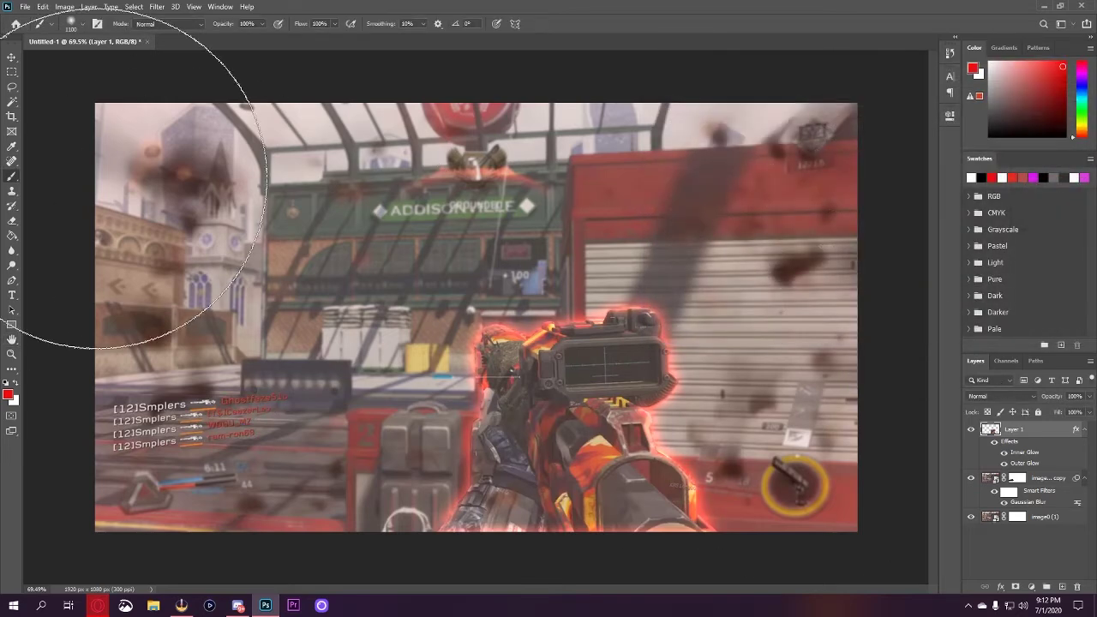
Scale the rifle cut-out up slightly, extending it past the canvas's lower edge.
left_click(11, 57)
left_click_drag(718, 532, 734, 545)
left_click_drag(730, 300, 746, 293)
left_click(565, 24)
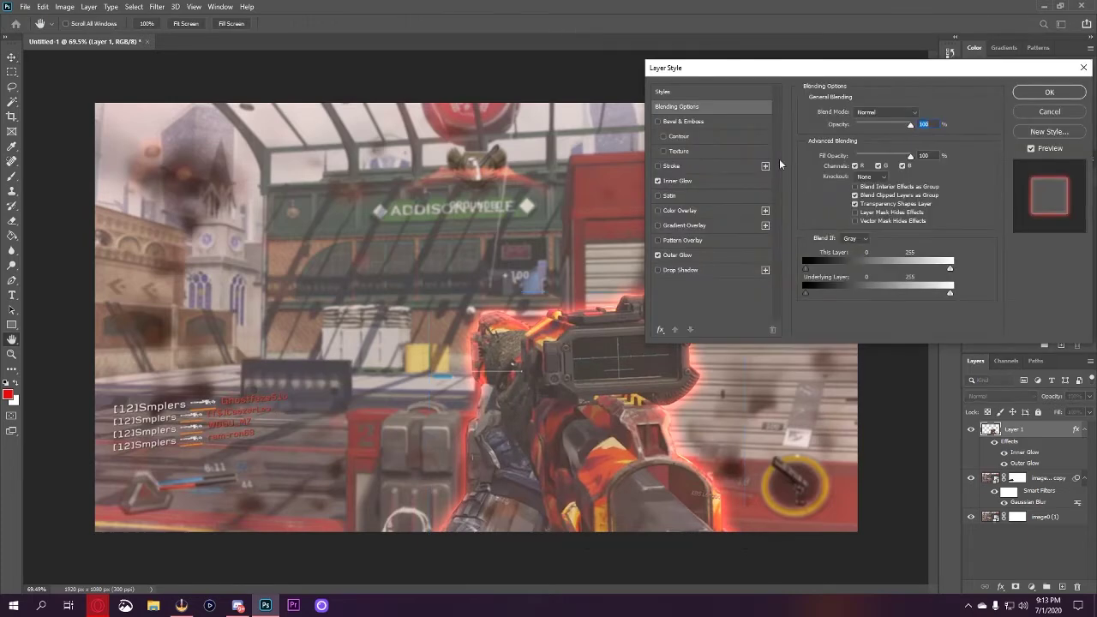
Add a Gradient Overlay to the rifle layer, comparing the Reds presets Red_06 and Red_01 and choosing Red_01.
left_click(711, 226)
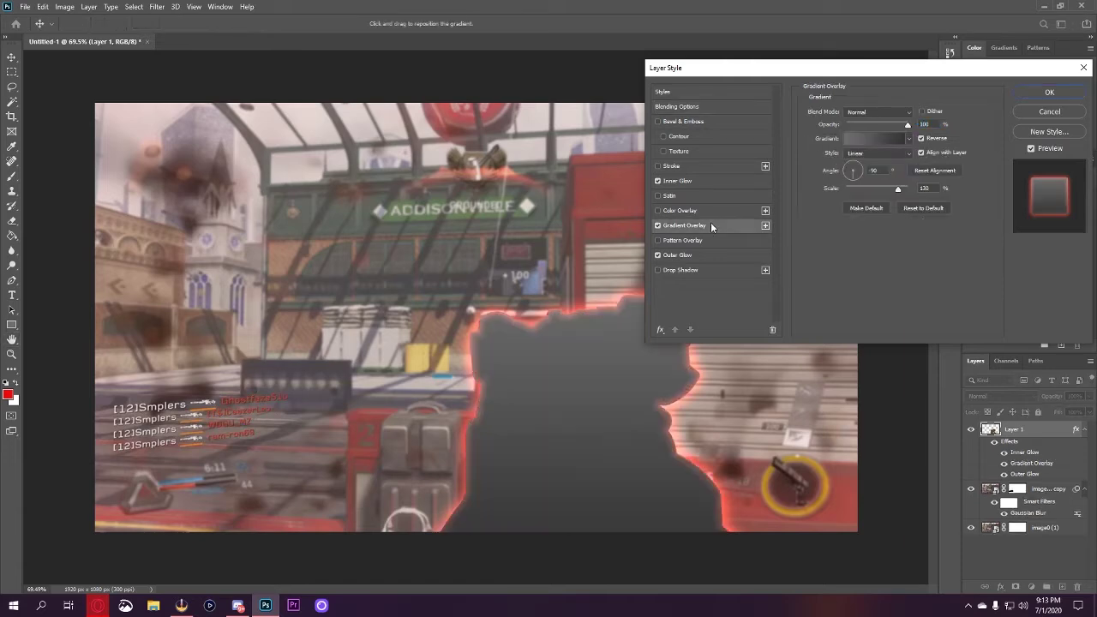
left_click(880, 140)
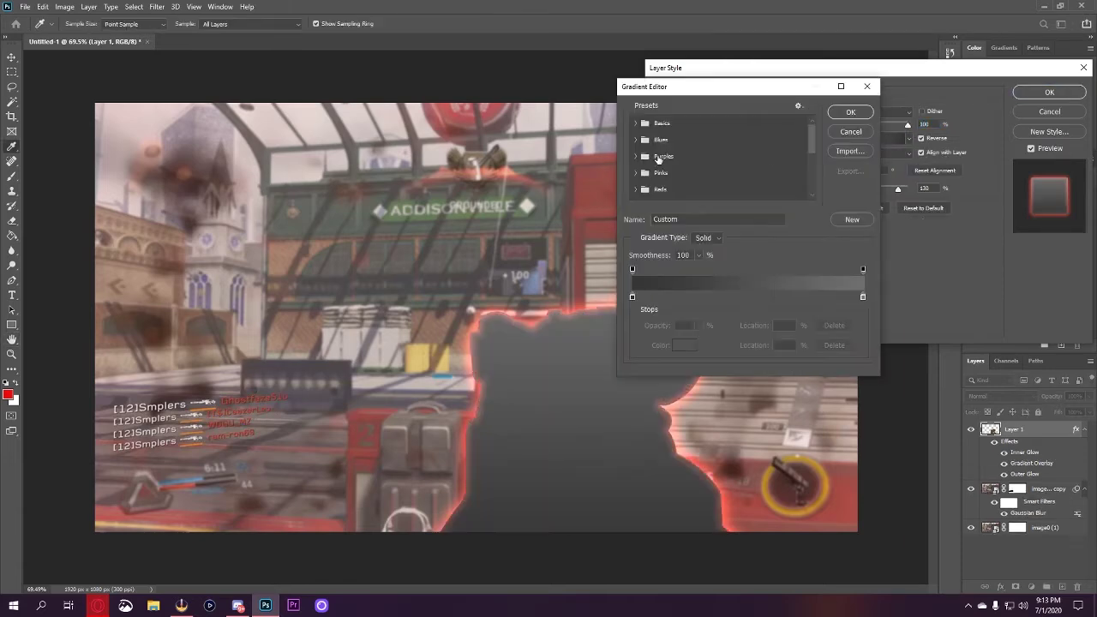
left_click(635, 162)
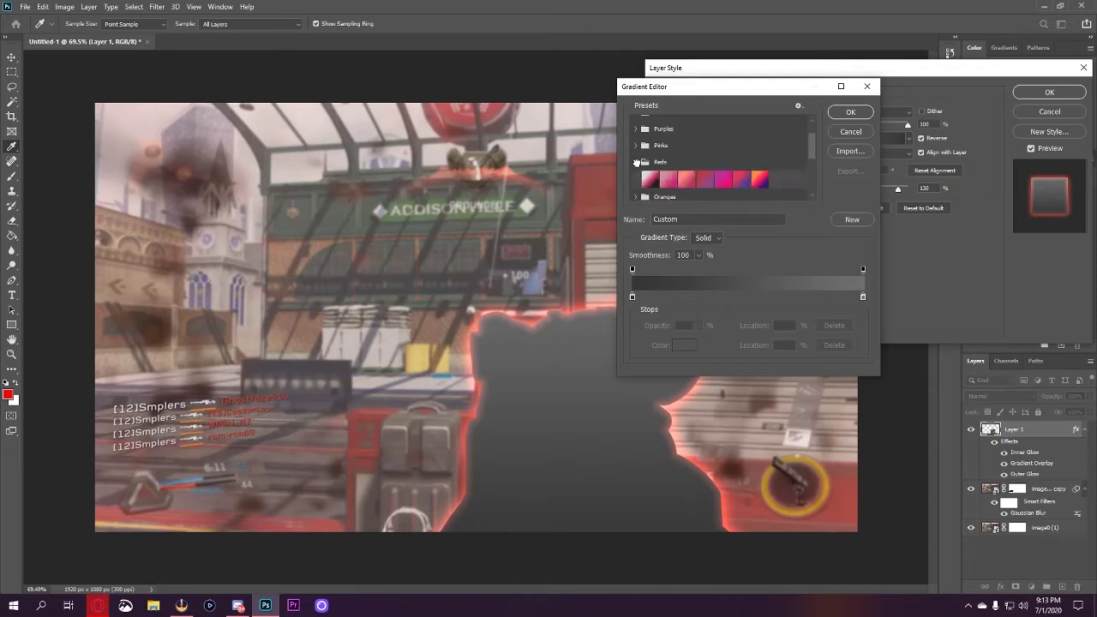
left_click(744, 172)
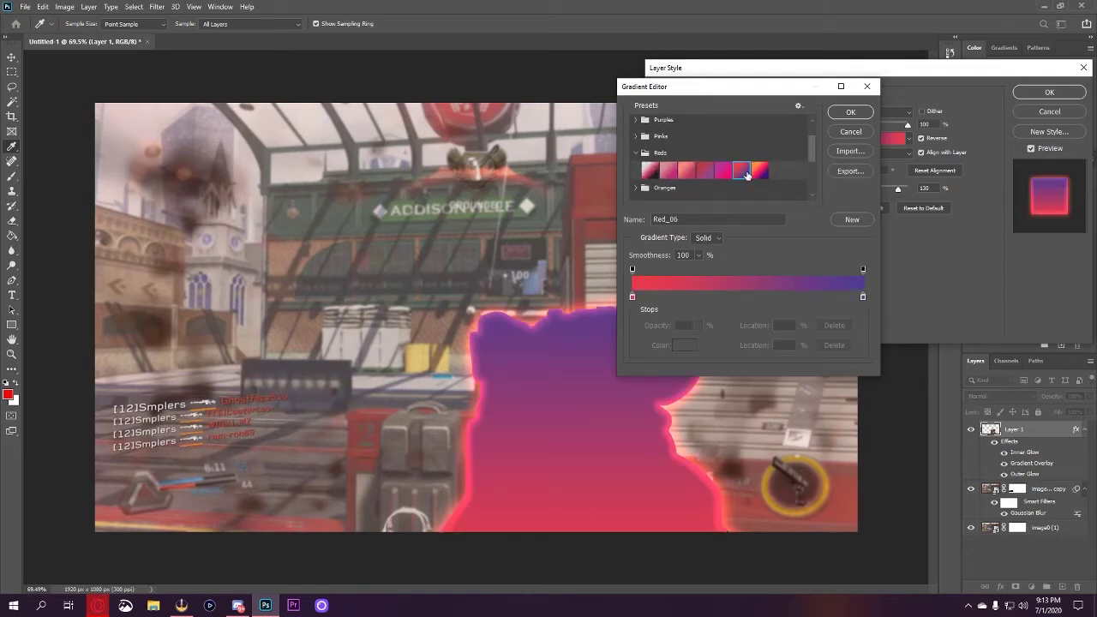
left_click(650, 171)
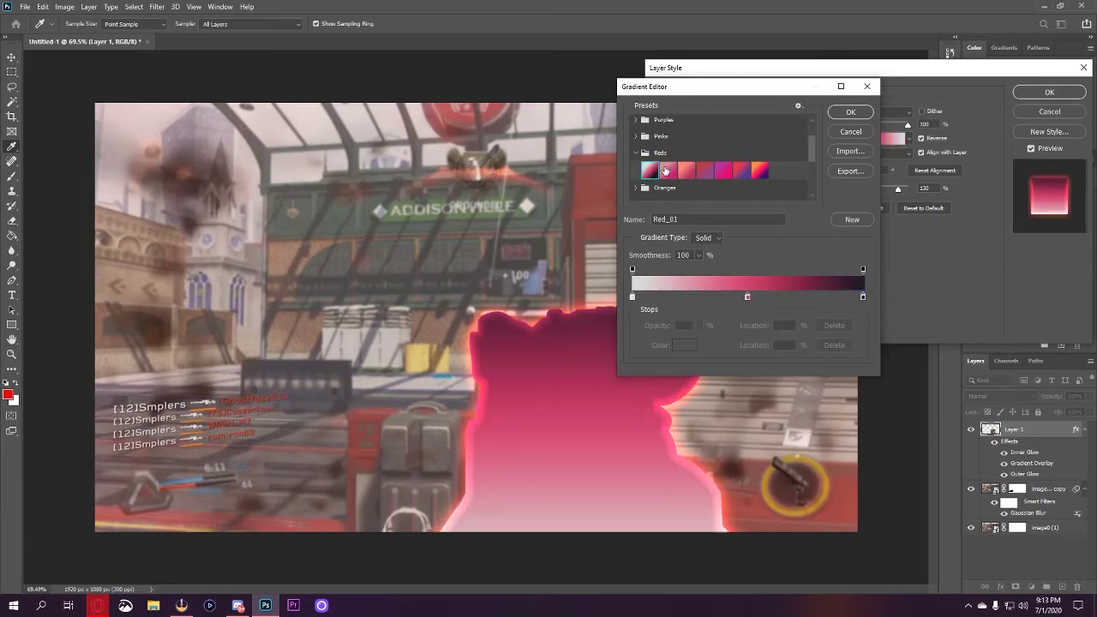
left_click(636, 153)
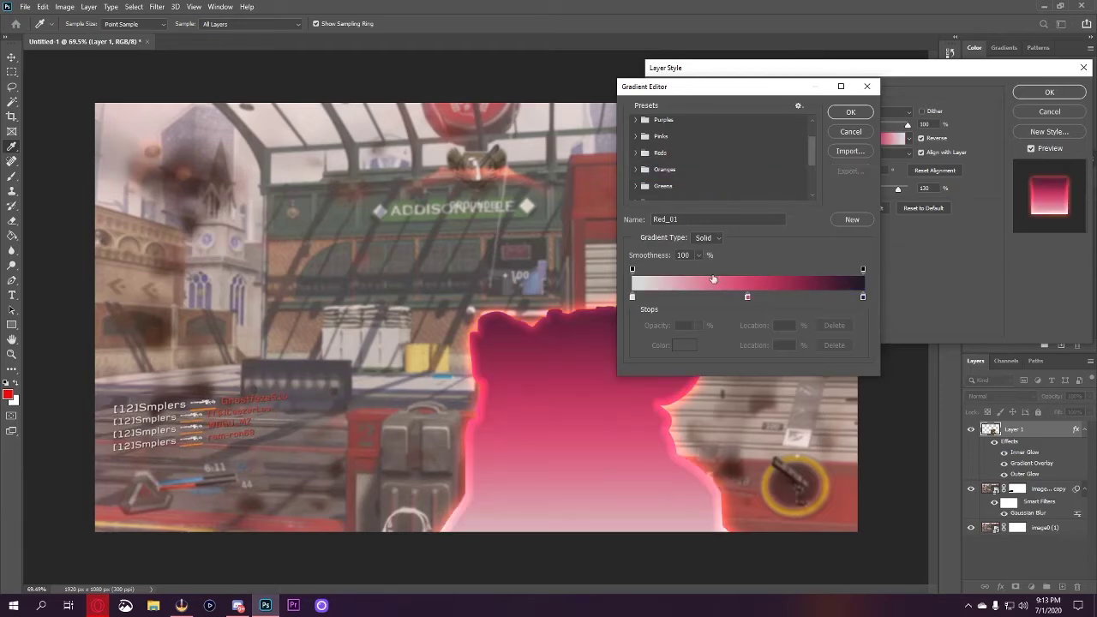
Remove the gradient's middle colour stop and set its light end stop to red #e03d3d.
left_click_drag(745, 297, 754, 334)
left_click(632, 298)
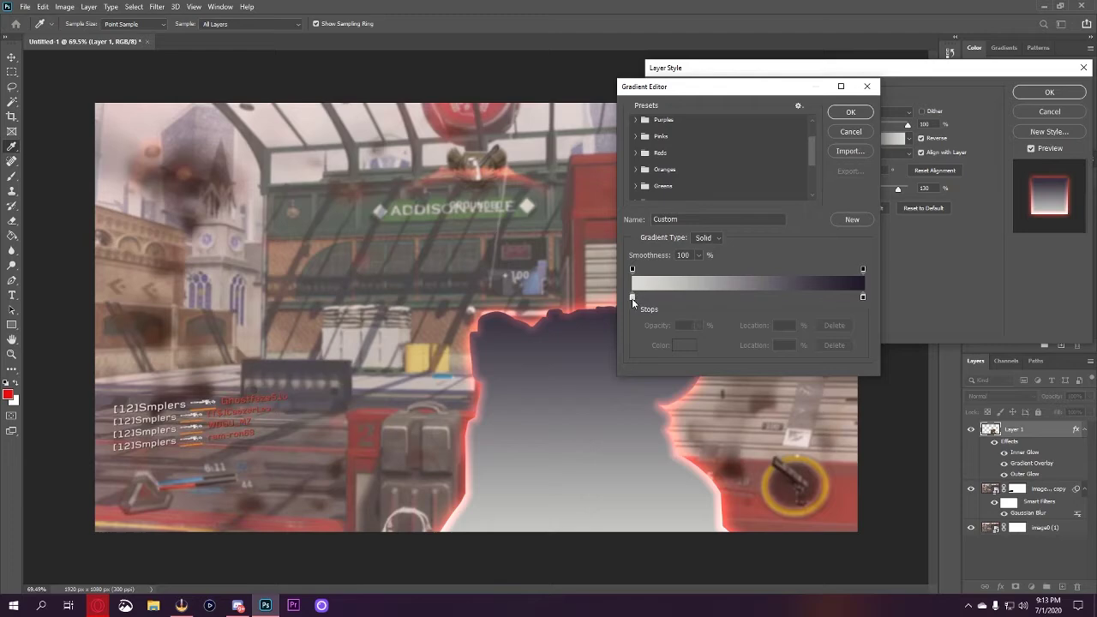
double_click(632, 299)
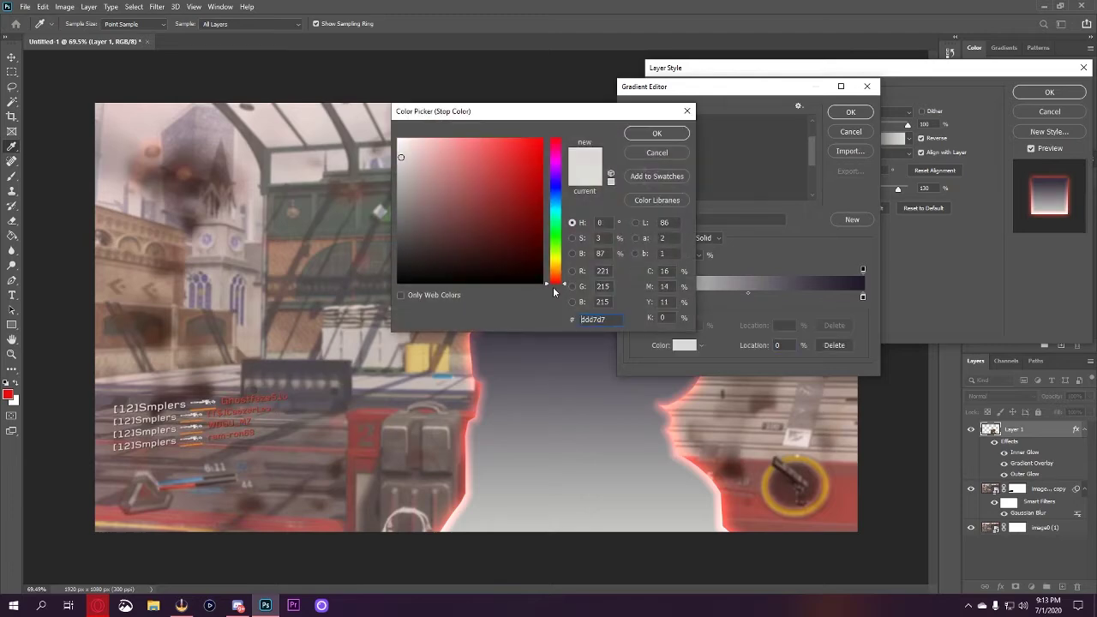
left_click(503, 155)
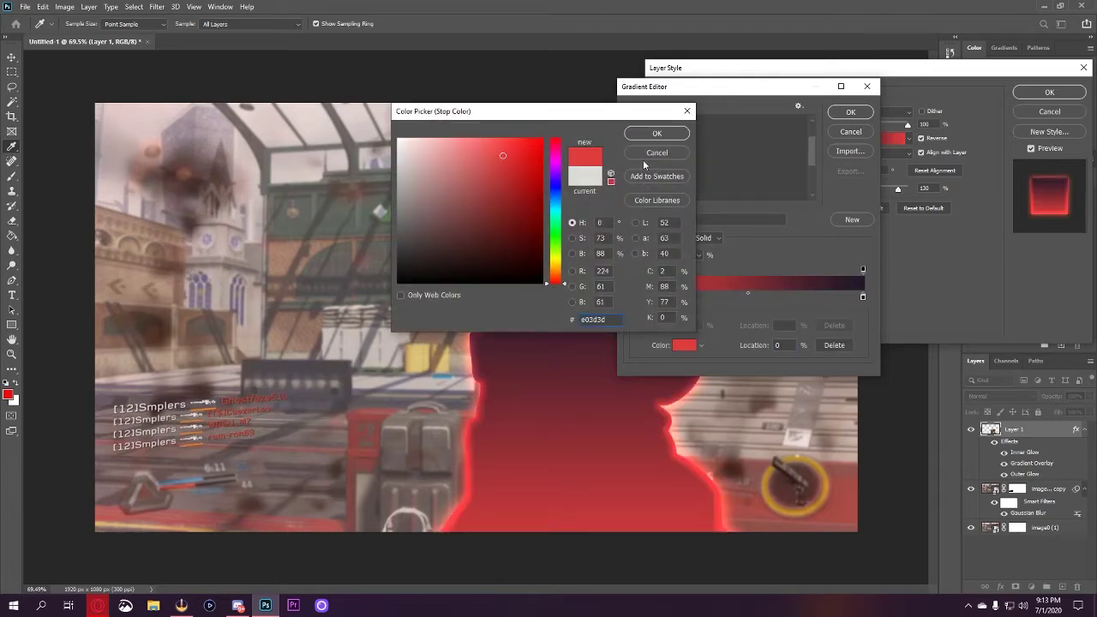
left_click(656, 133)
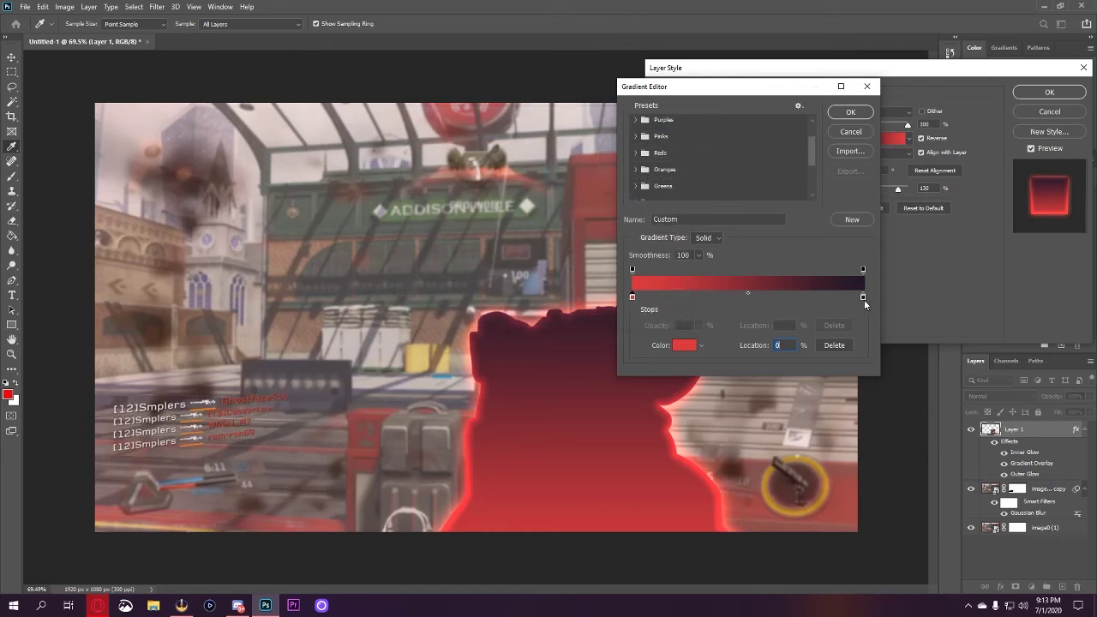
Set the opacity of the gradient's dark end to 0% and accept the edited gradient.
left_click(864, 297)
left_click(863, 270)
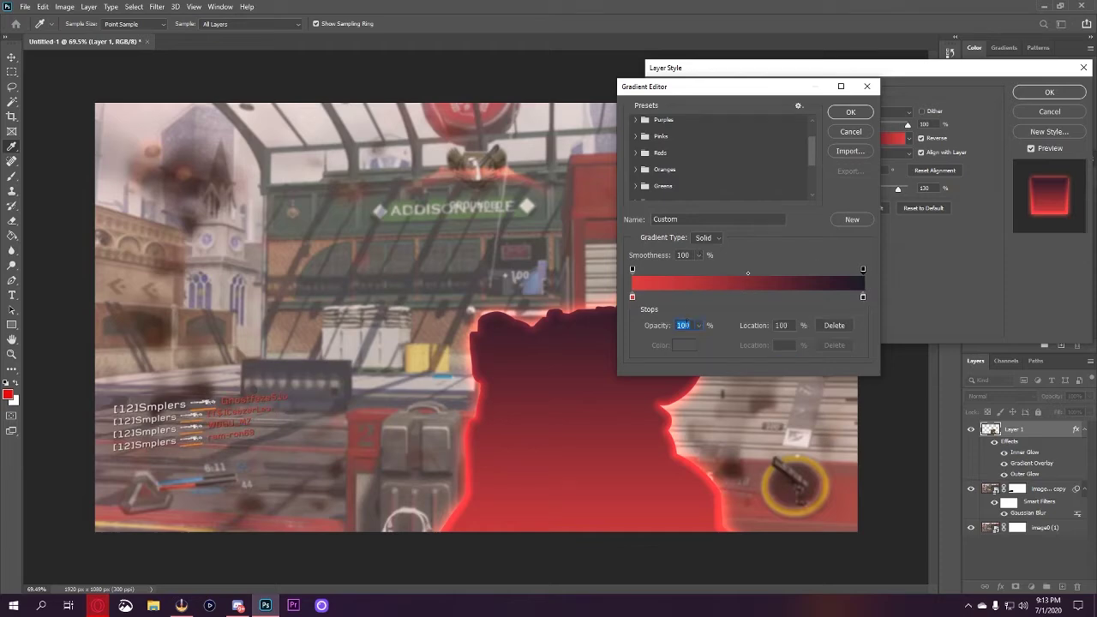
type("0")
key("Return")
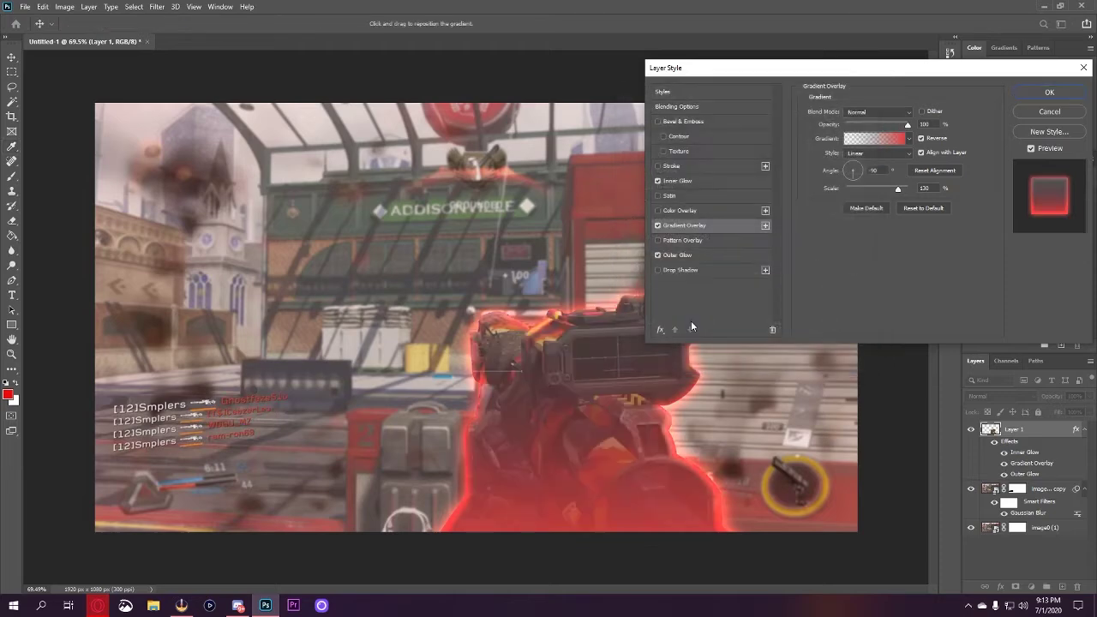
Set the rifle's Gradient Overlay to angle -80°, scale 114% and Color Dodge blend mode, comparing Color Burn and Linear Dodge (Add), and accept the layer style.
left_click(857, 180)
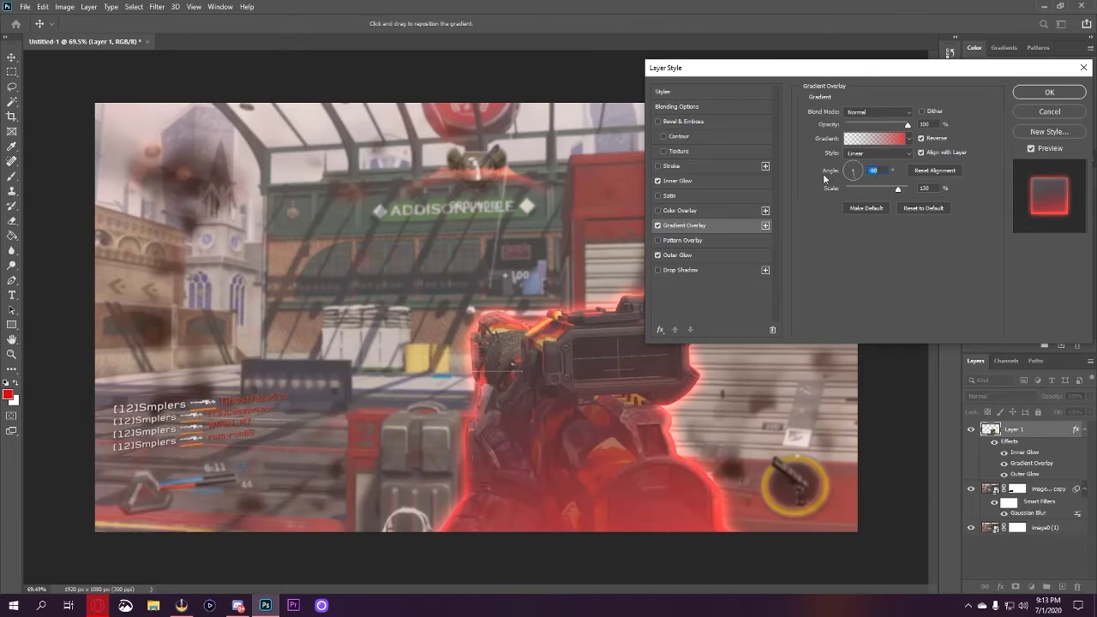
mouse_move(898, 189)
left_mouse_down()
mouse_move(877, 187)
mouse_move(898, 189)
left_mouse_up()
left_click(878, 113)
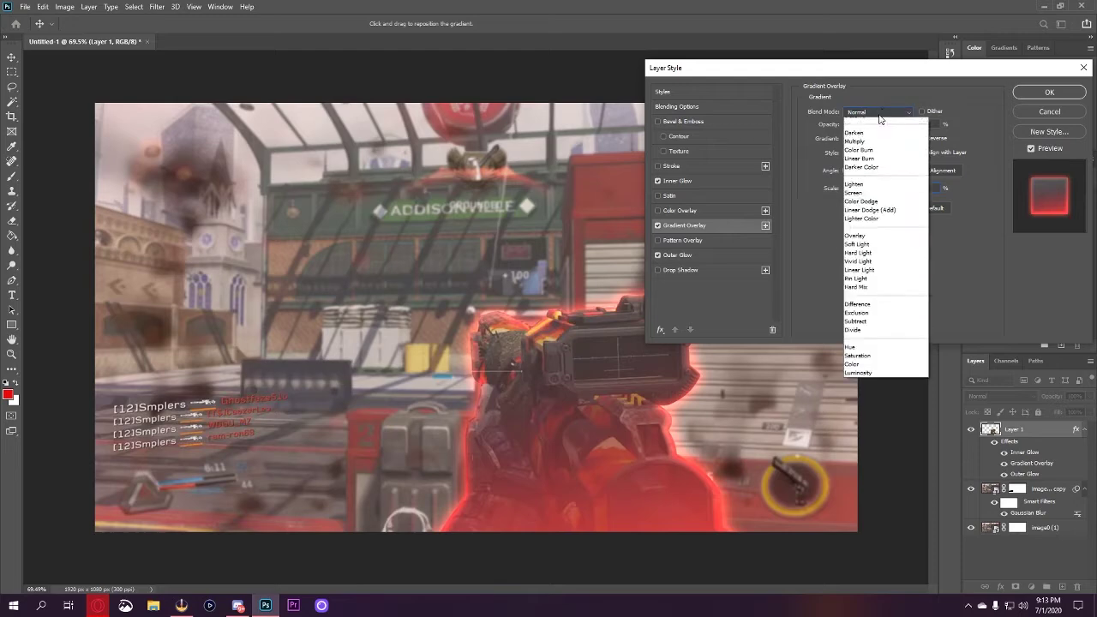
left_click(879, 113)
scroll(878, 113, "down", 7)
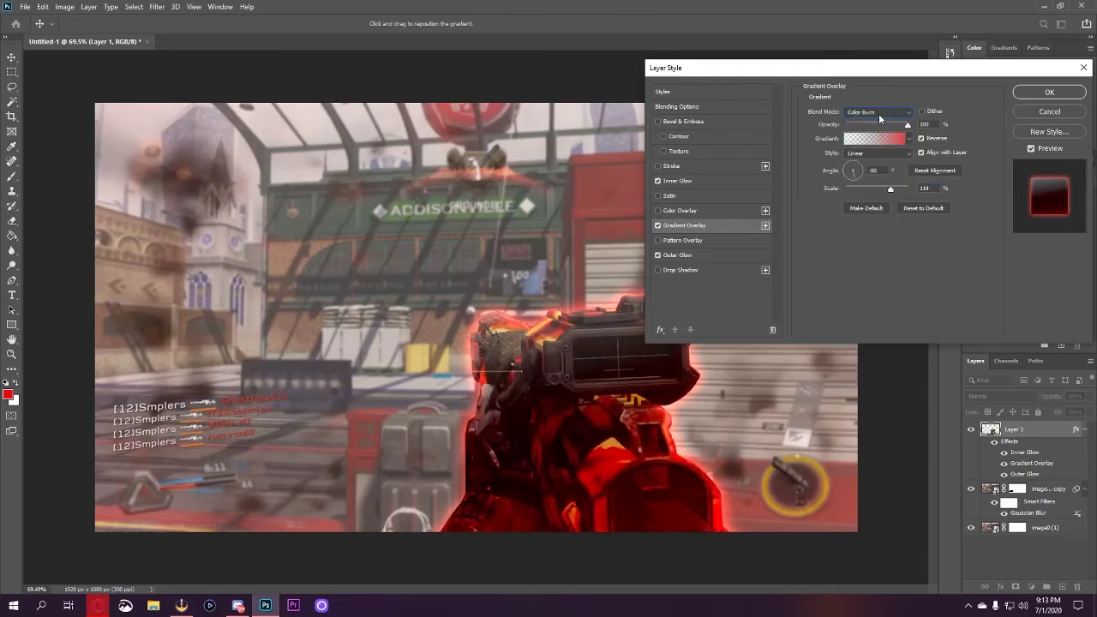
scroll(879, 113, "down", 4)
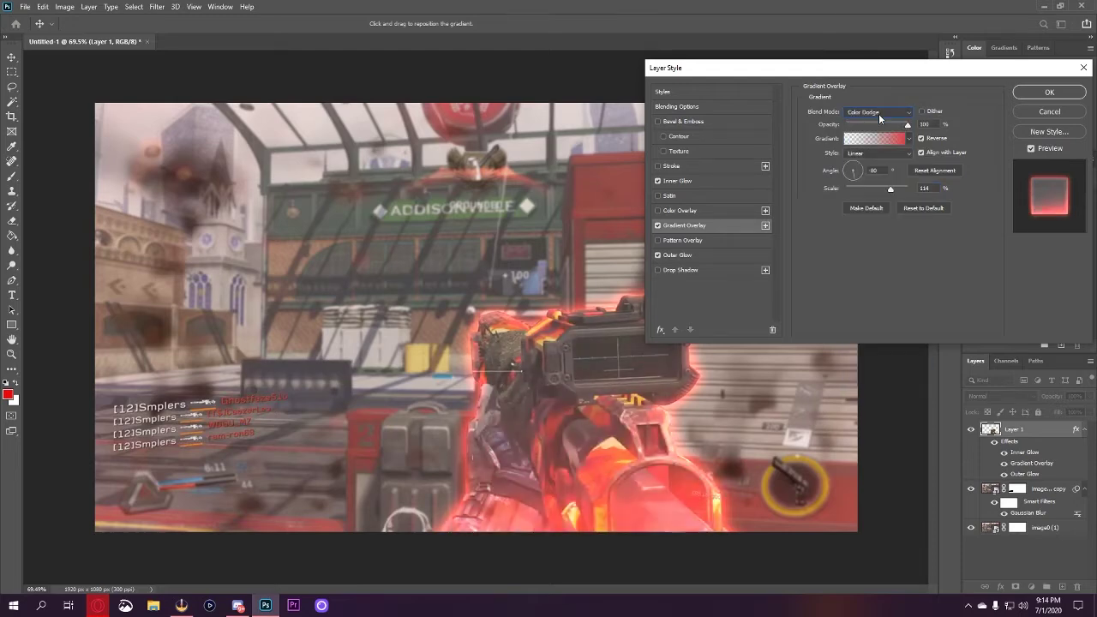
scroll(878, 114, "up", 1)
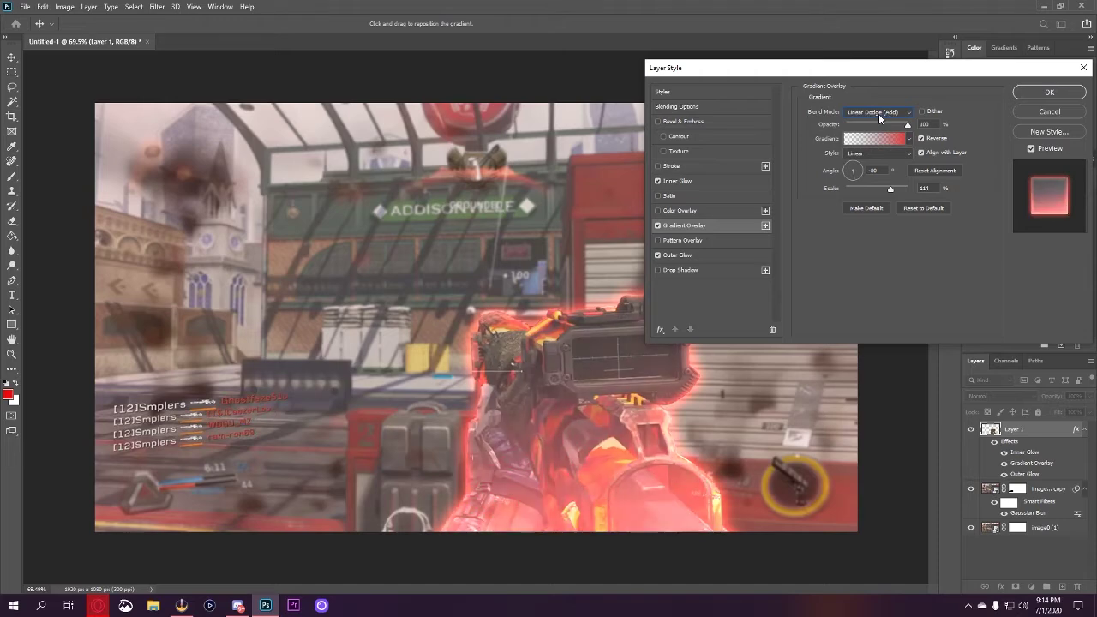
scroll(878, 113, "up", 1)
scroll(878, 113, "down", 1)
scroll(879, 114, "up", 1)
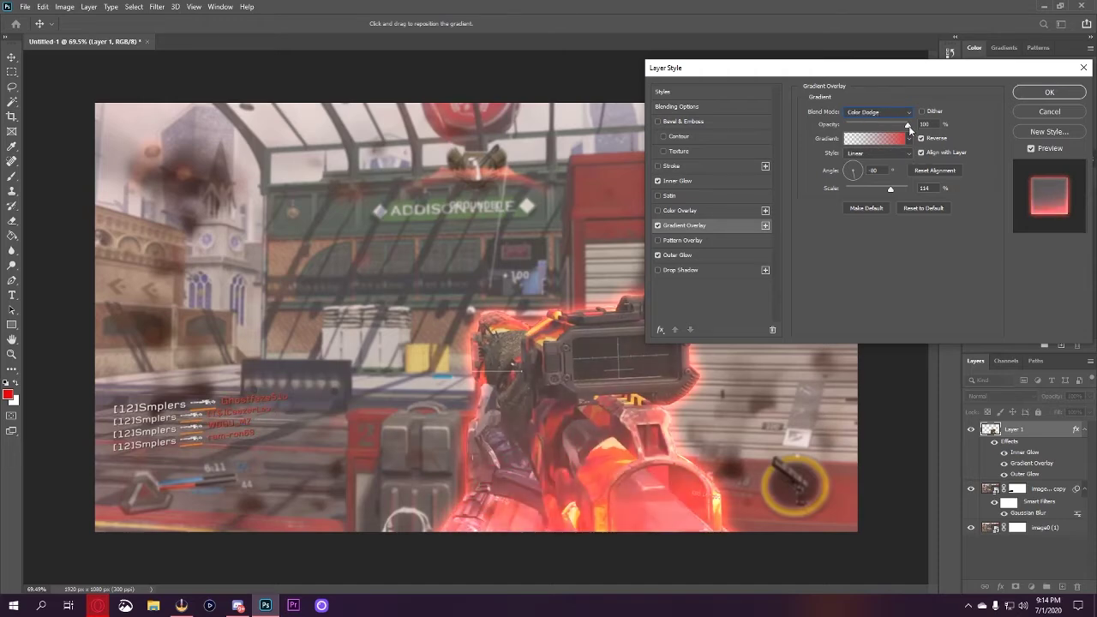
mouse_move(909, 129)
left_mouse_down()
mouse_move(863, 131)
mouse_move(908, 129)
left_mouse_up()
left_click(1049, 92)
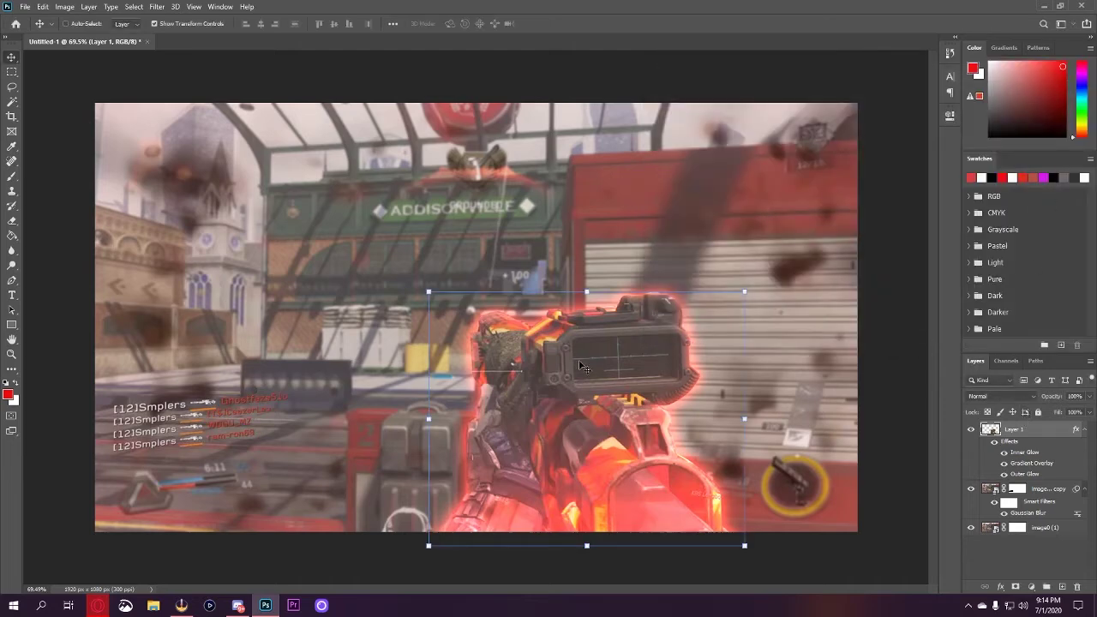
Hide all layer effects on the rifle cut-out.
left_click(994, 442)
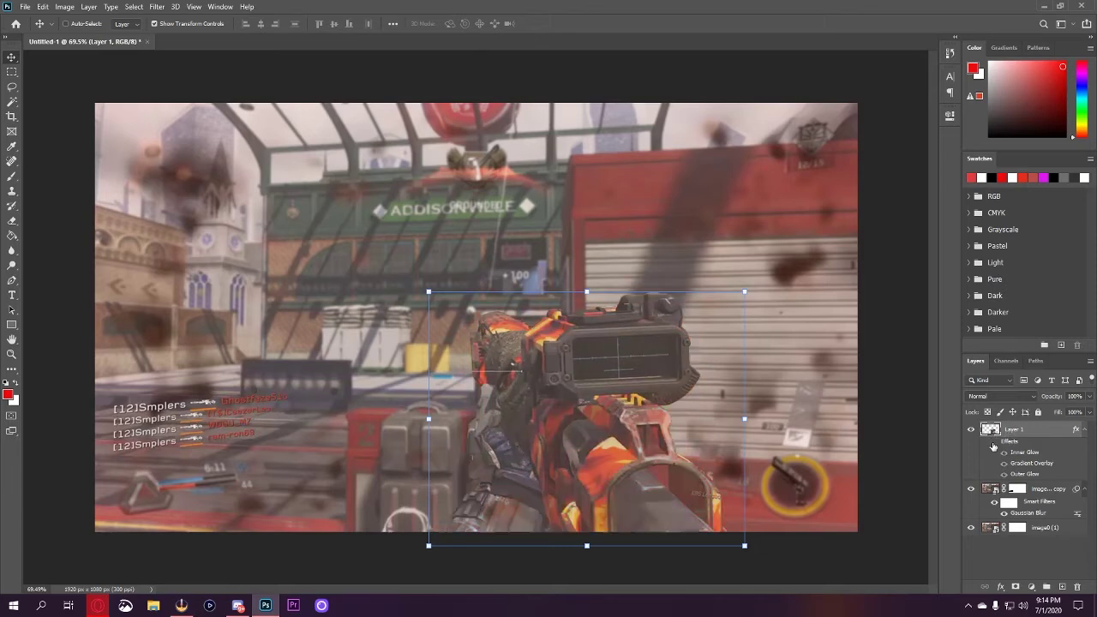
right_click(1040, 429)
left_click(1051, 435)
Start a Camera Raw Filter on the rifle with Exposure +0.25, Contrast +10, Highlights +3, Shadows -15 and Blacks -20.
left_click(156, 7)
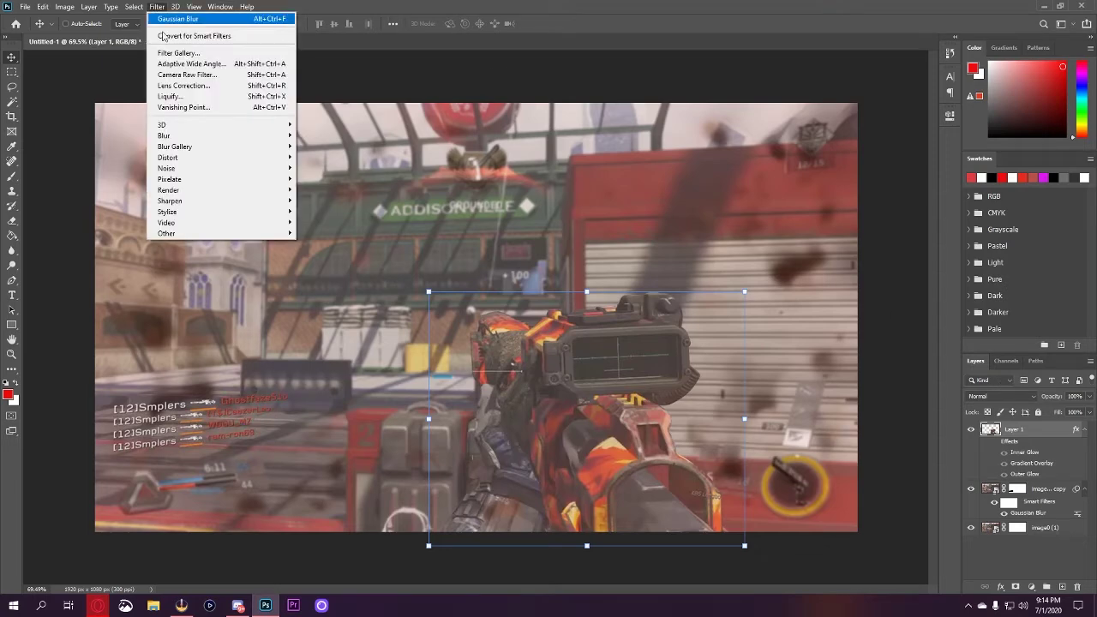
left_click(172, 75)
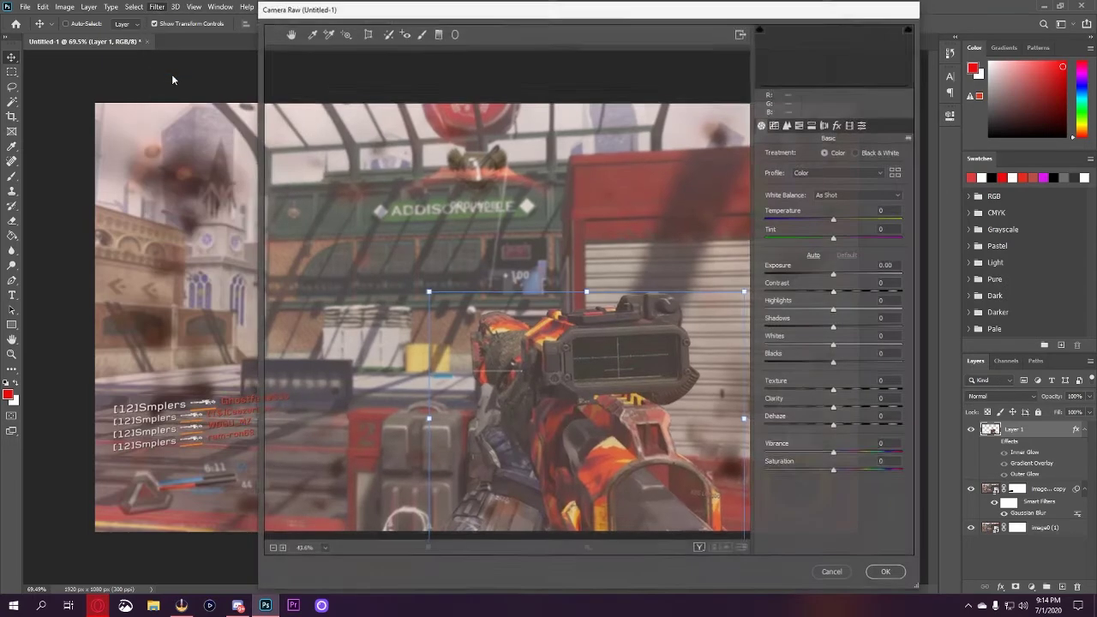
scroll(565, 392, "up", 4)
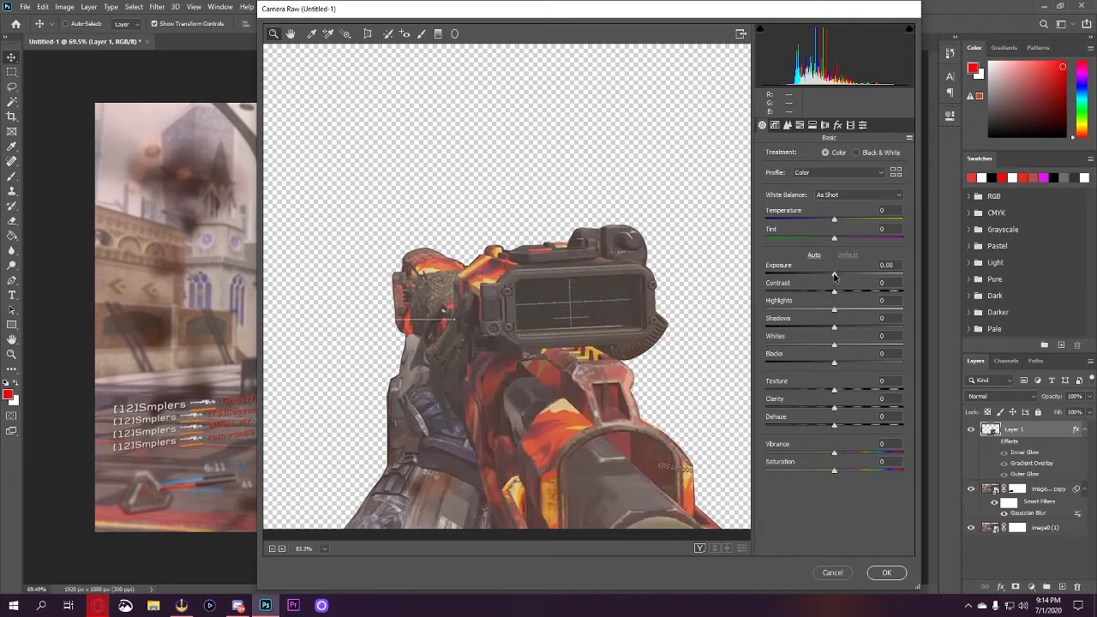
left_click_drag(835, 276, 820, 364)
double_click(830, 349)
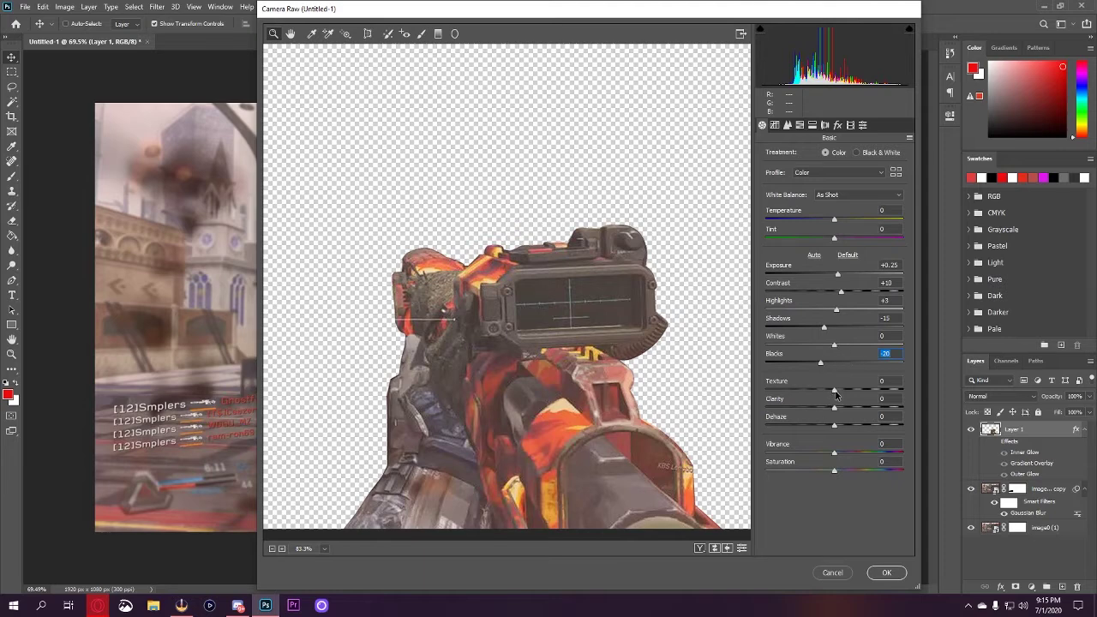
Set Texture and Clarity to +3, Dehaze to -4 and Vibrance to +5, lower Saturation slightly, apply the filter and show the rifle's effects again.
left_click_drag(832, 391, 832, 426)
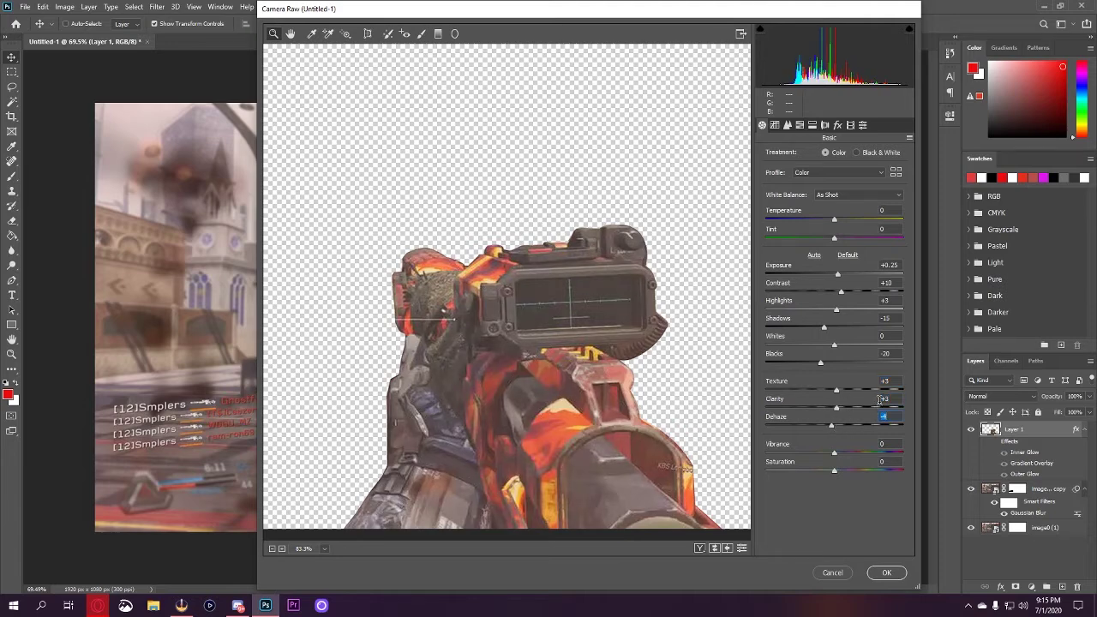
mouse_move(833, 460)
left_mouse_down()
mouse_move(838, 453)
mouse_move(830, 472)
left_mouse_up()
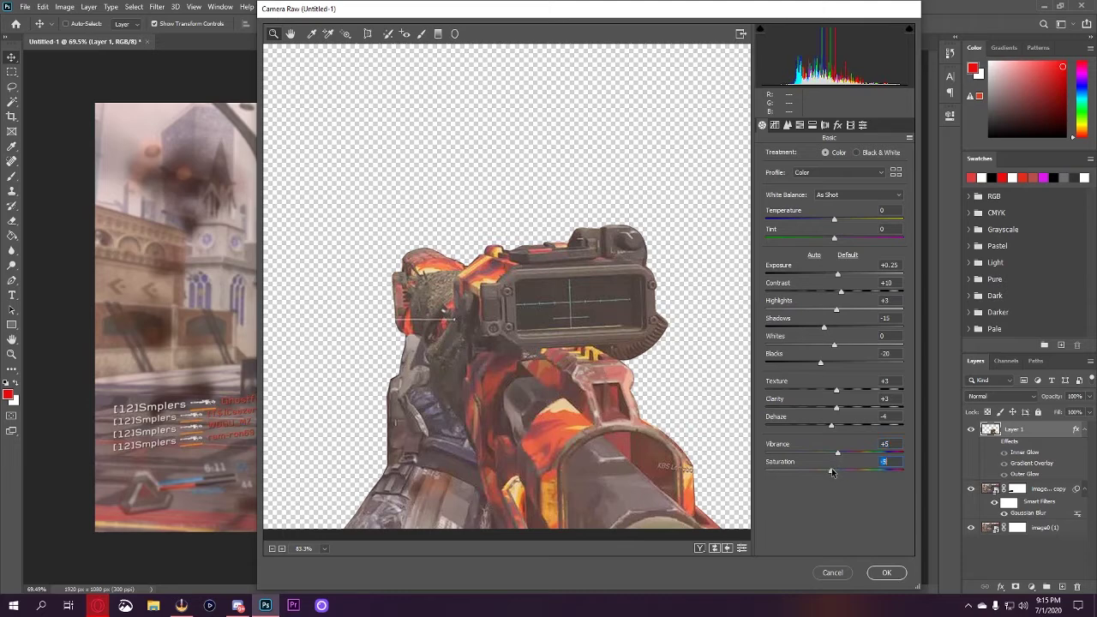
left_click(888, 573)
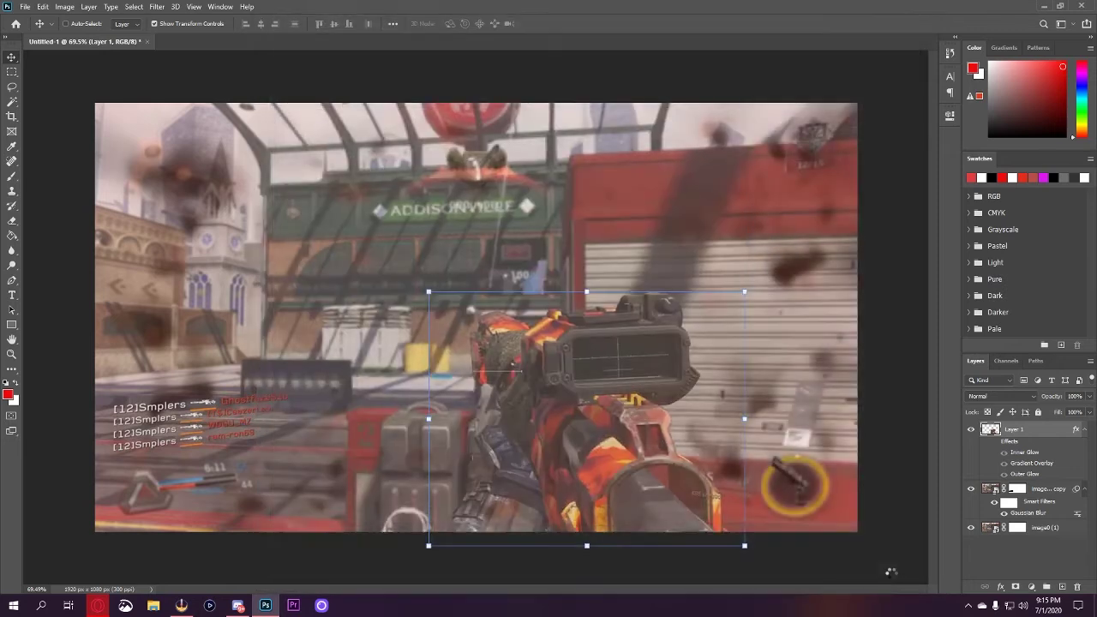
left_click(995, 443)
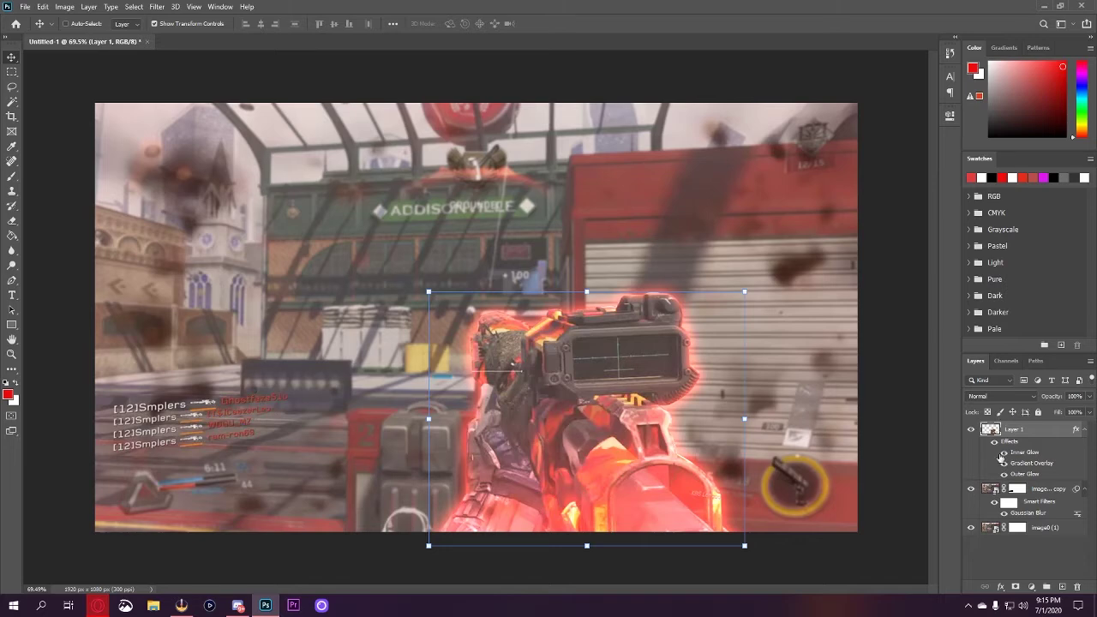
Add a text layer above the rifle and enter the white sample word HELLO in Couture Bold across the upper middle of the image.
left_click(1062, 587)
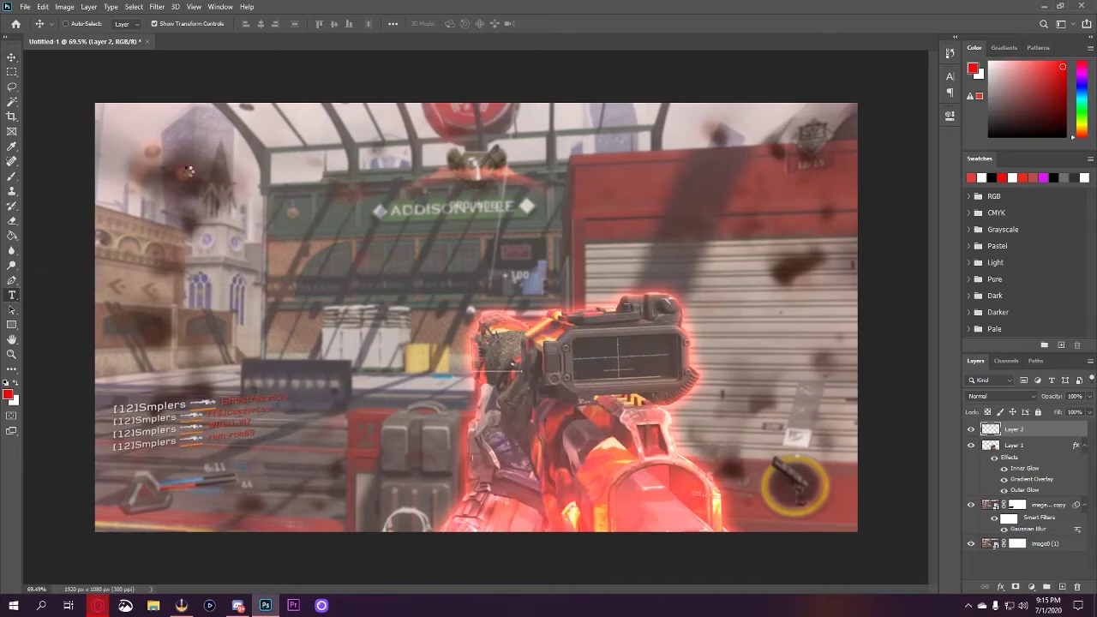
key("t")
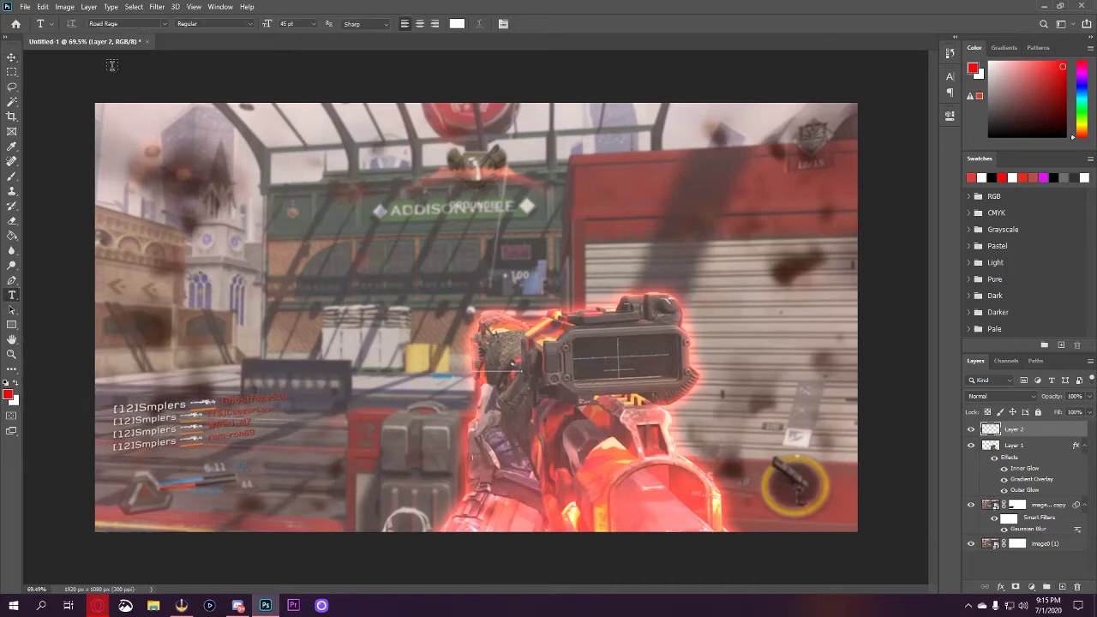
left_click(162, 29)
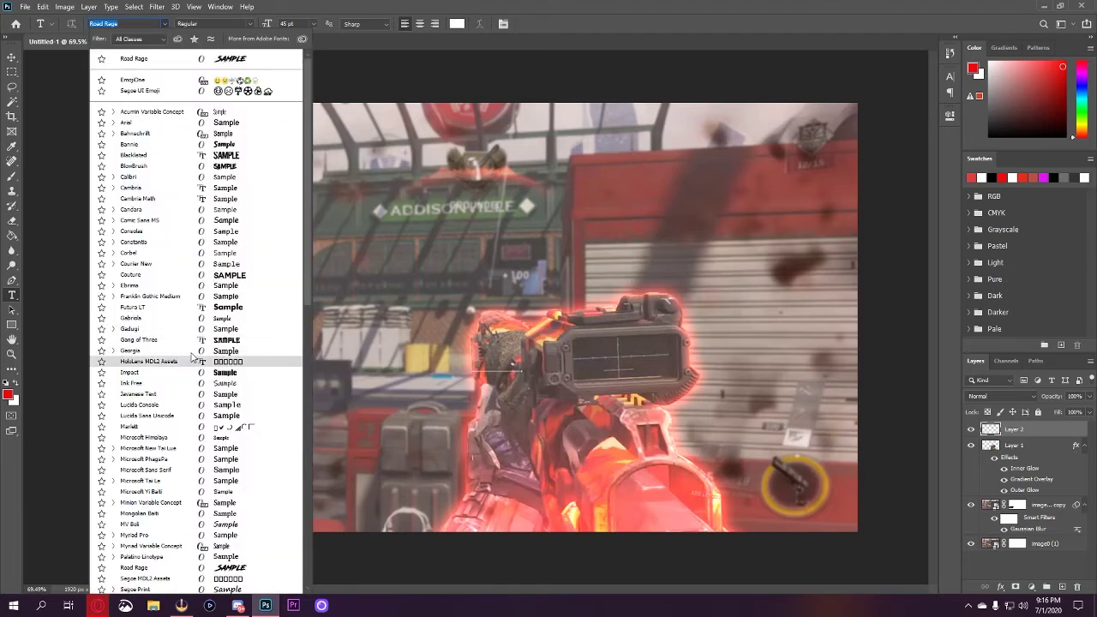
key("Escape")
left_click(413, 223)
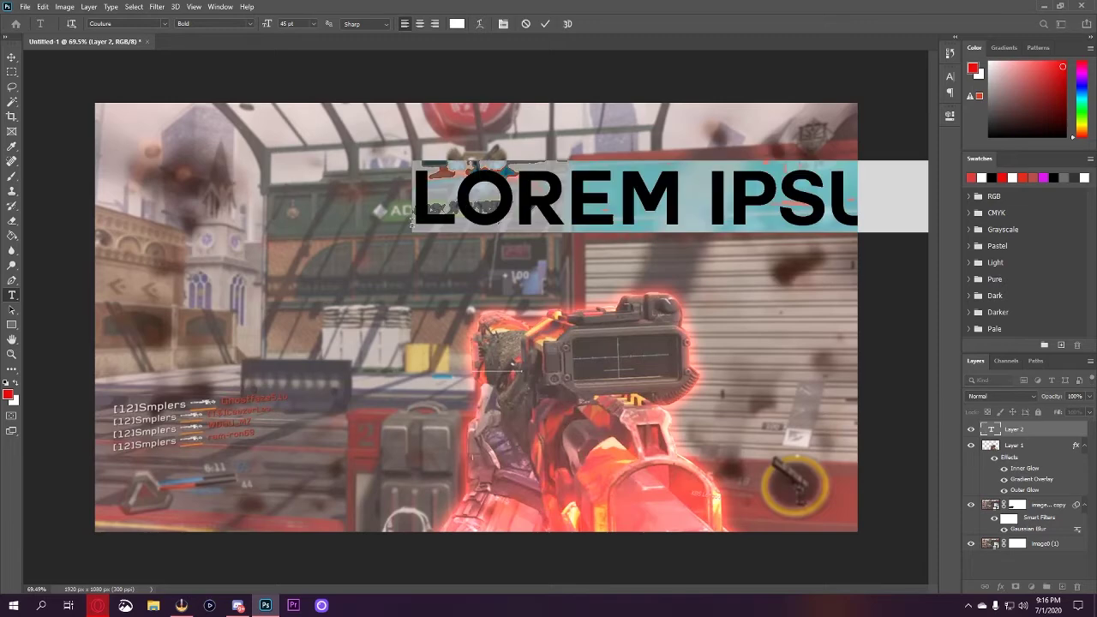
type("HELLIO")
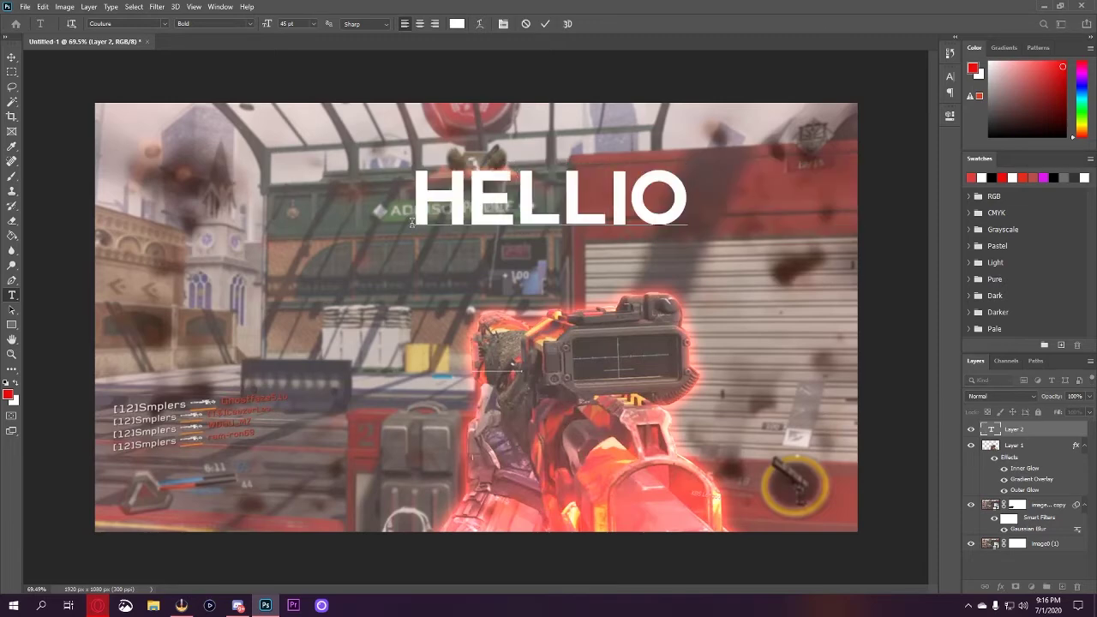
key("BackSpace")
key("BackSpace")
type("O")
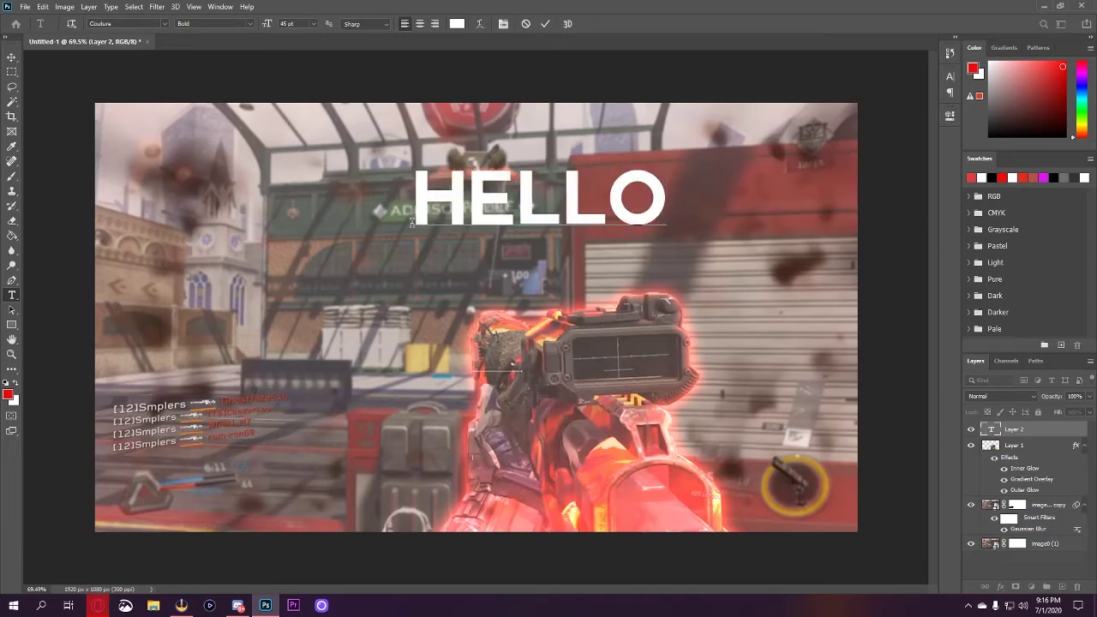
scroll(162, 23, "down", 1)
Try the Road Rage font on the HELLO text and switch it back to Couture.
double_click(623, 196)
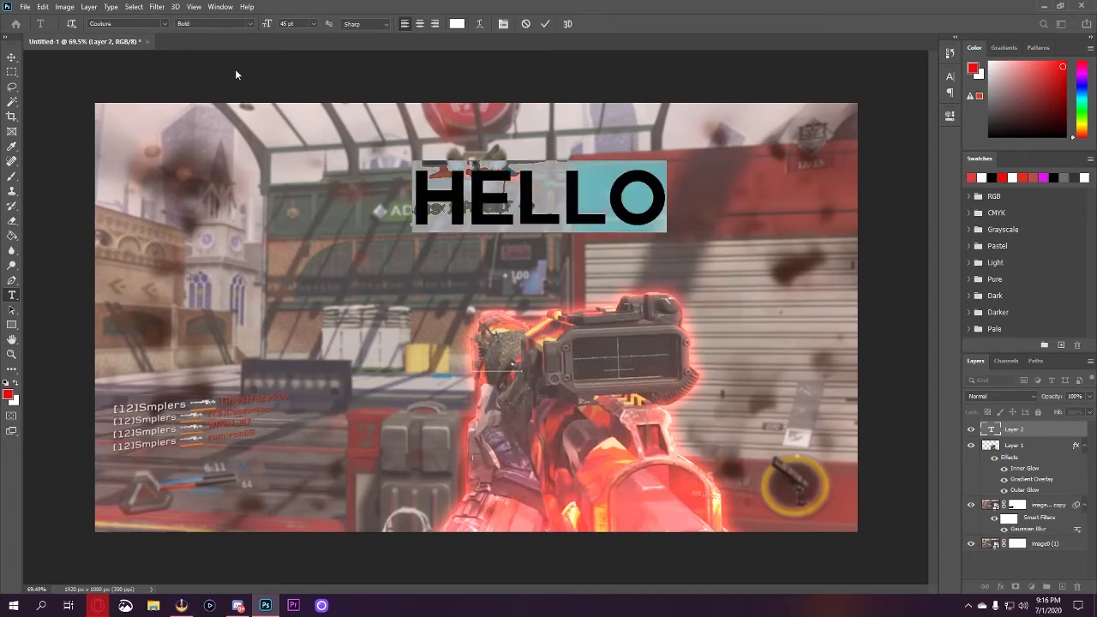
left_click(165, 24)
left_click(148, 62)
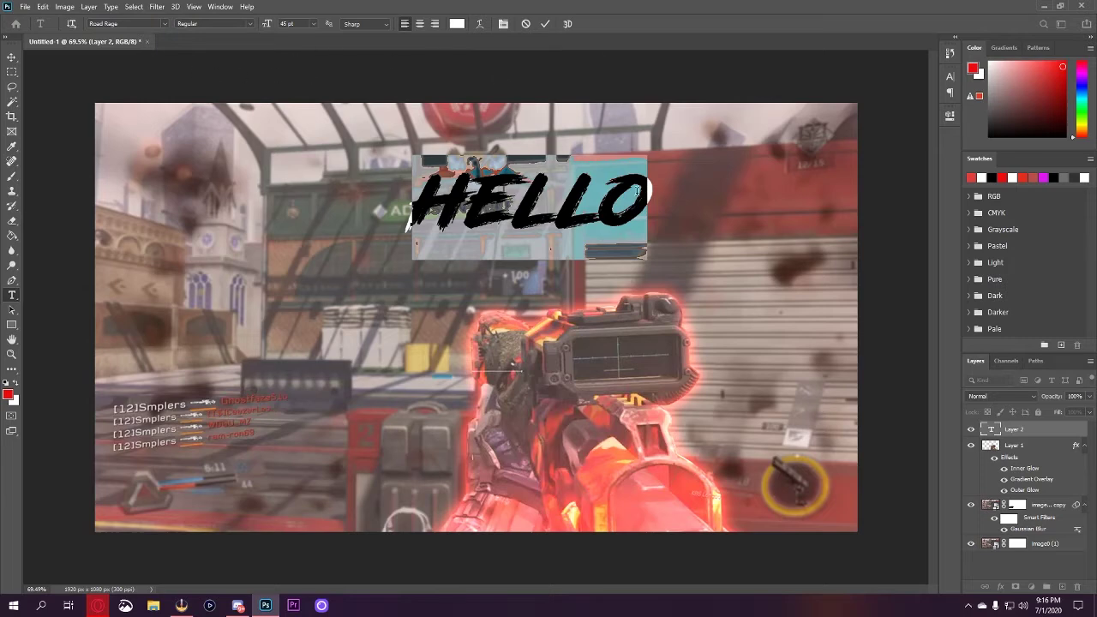
left_click(641, 193)
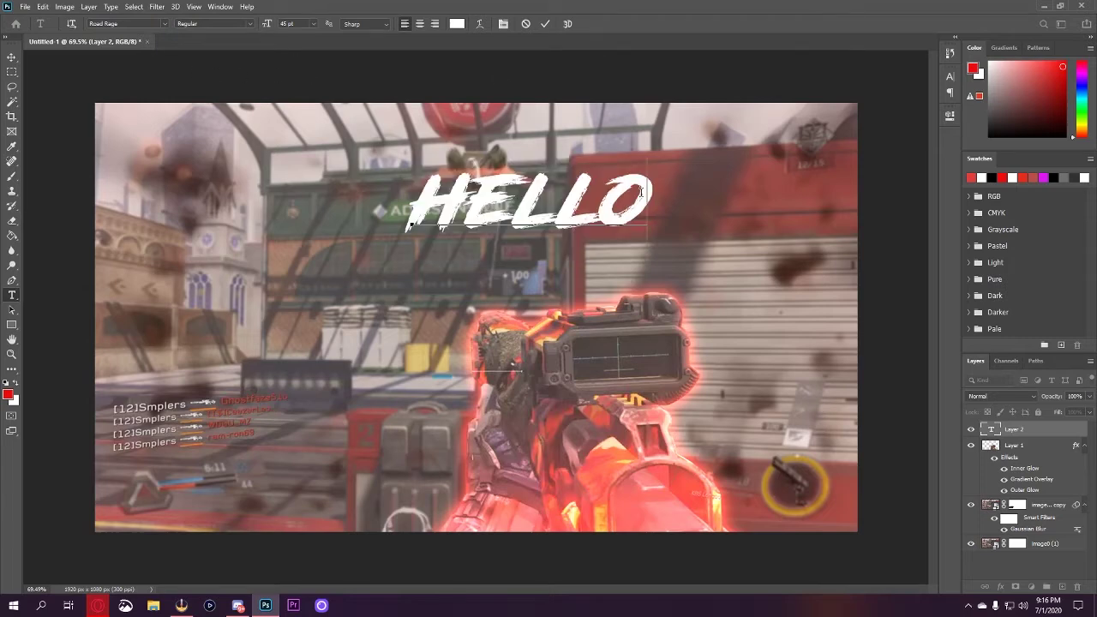
left_click_drag(640, 193, 262, 175)
left_click(164, 23)
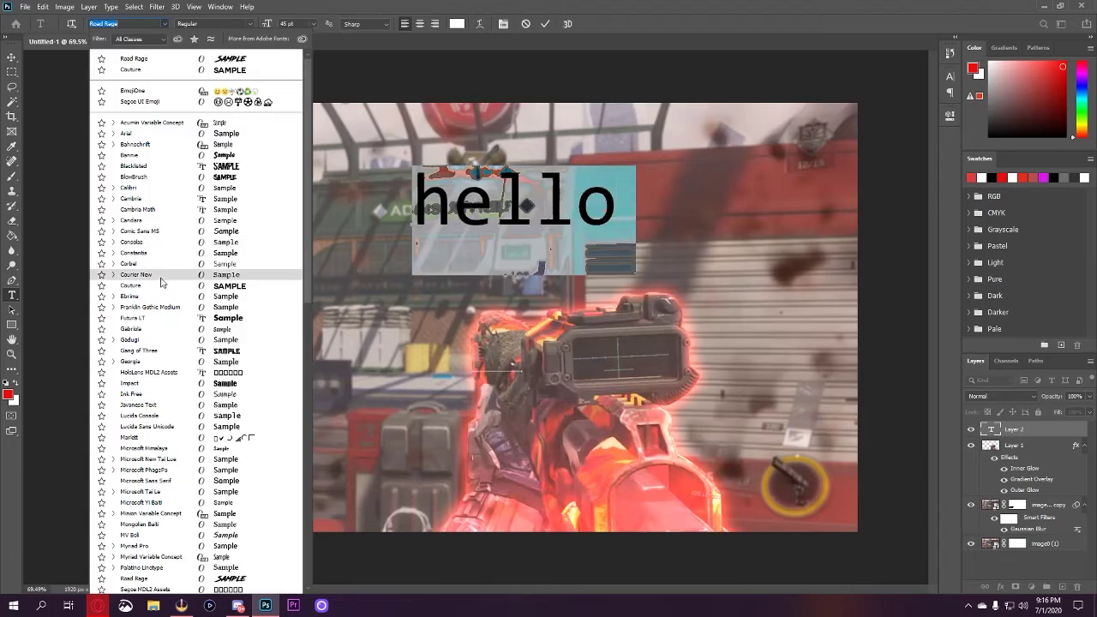
left_click(161, 283)
Replace the word HELLO with the title HIGHLIGHTS and commit the text.
left_click_drag(658, 185, 454, 192)
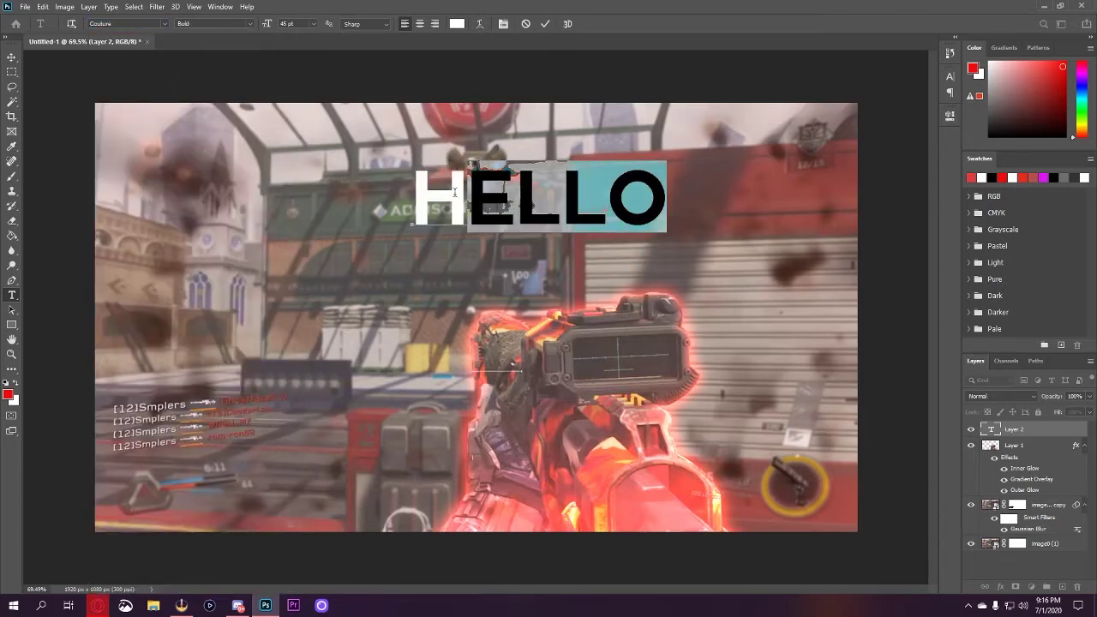
key("BackSpace")
key("BackSpace")
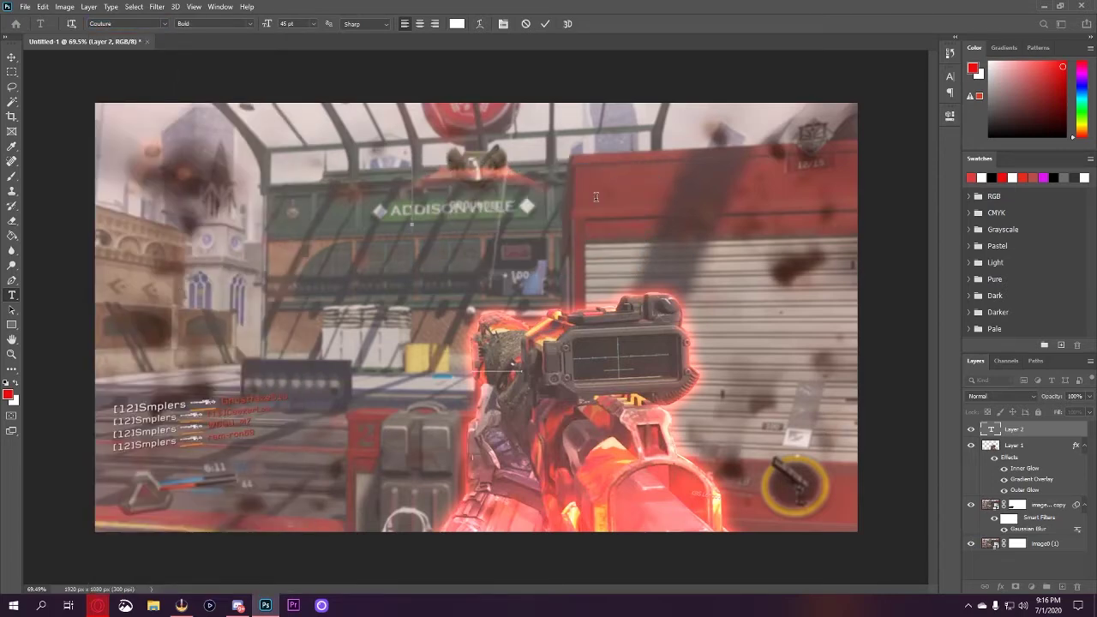
type("HIGHLIGHTS")
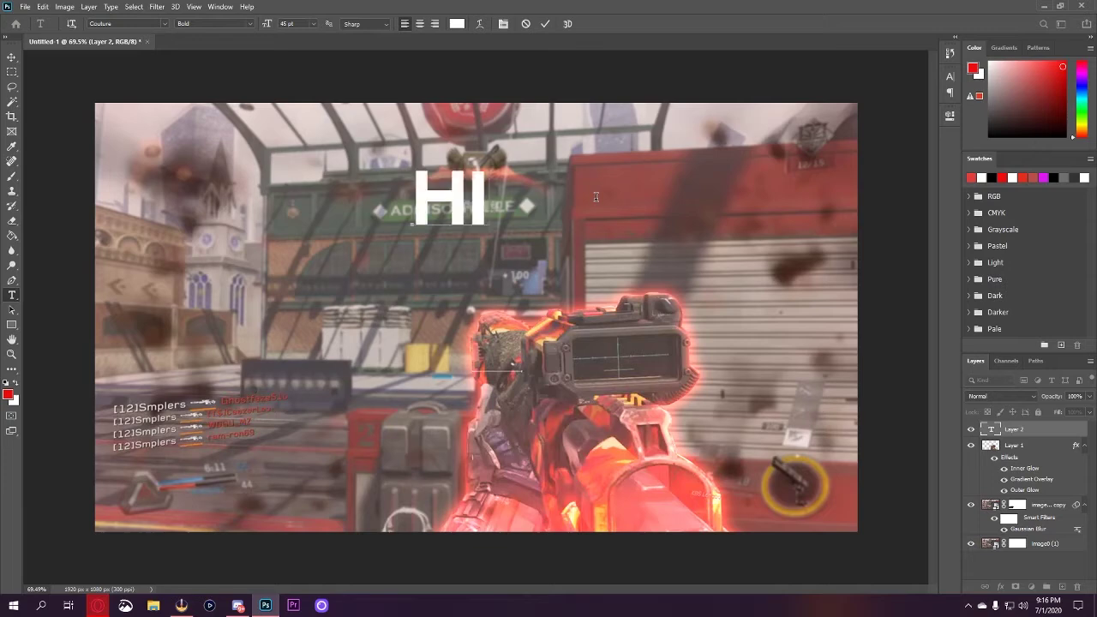
left_click(545, 24)
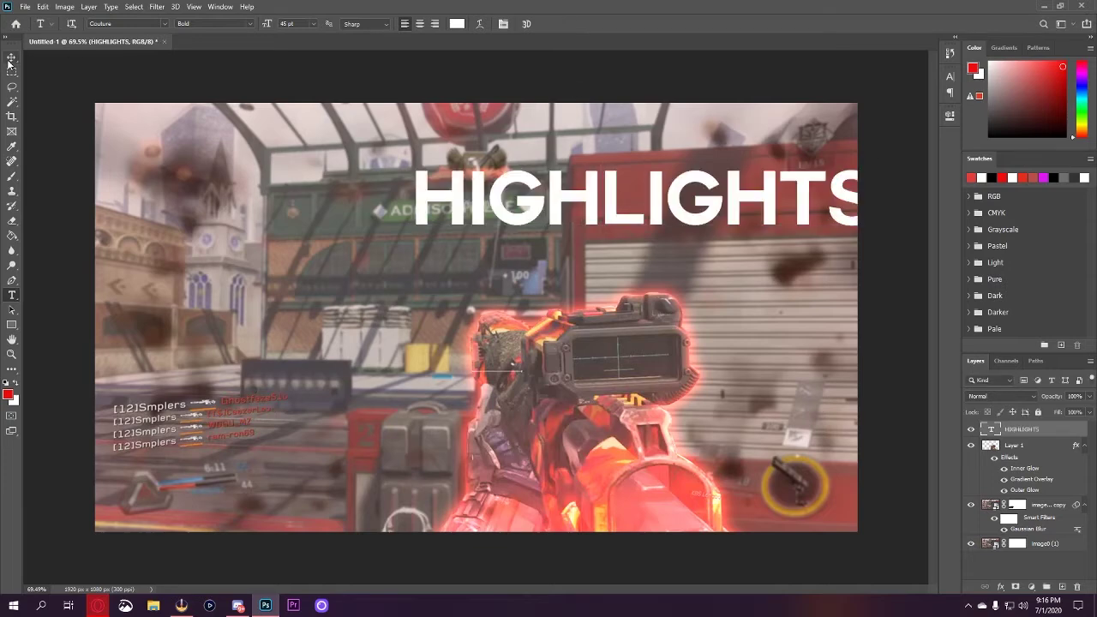
Scale the HIGHLIGHTS title to 116.80% and move it near the top centre of the canvas, with the character settings shown.
key("ctrl+t")
left_click_drag(597, 158, 333, 143)
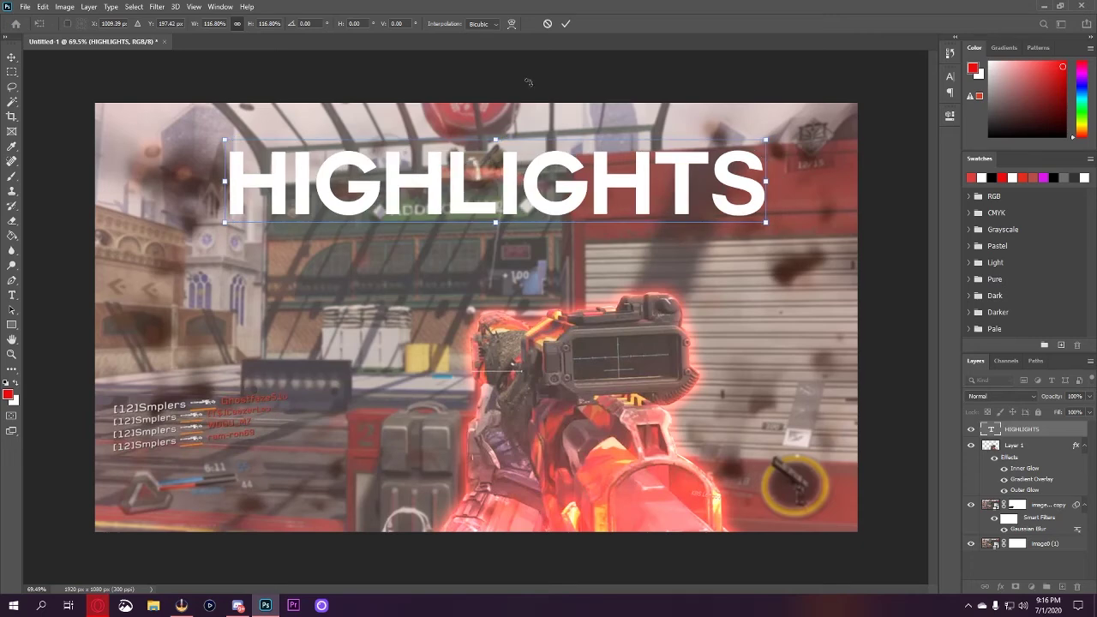
left_click(950, 77)
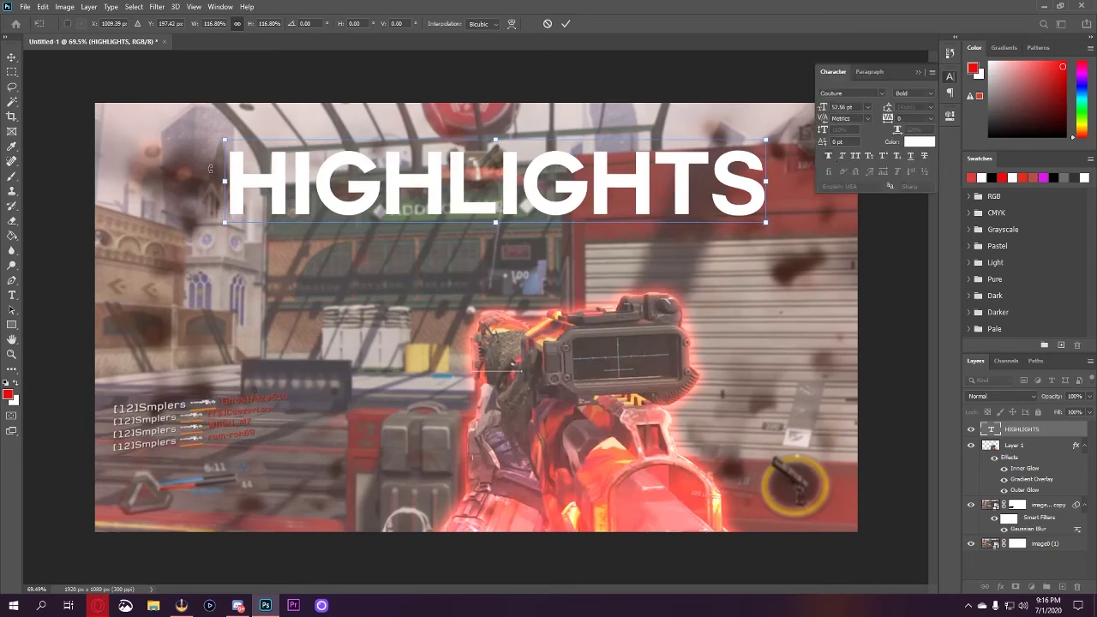
key("Return")
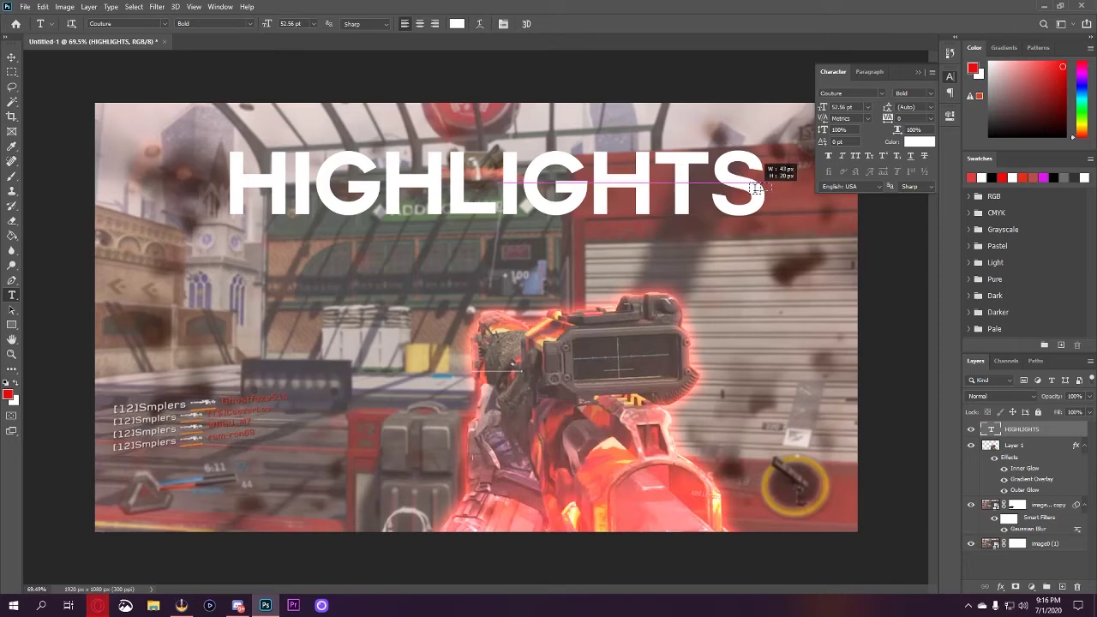
Select the whole HIGHLIGHTS title and apply Faux Bold to it.
left_click(760, 185)
left_click(525, 23)
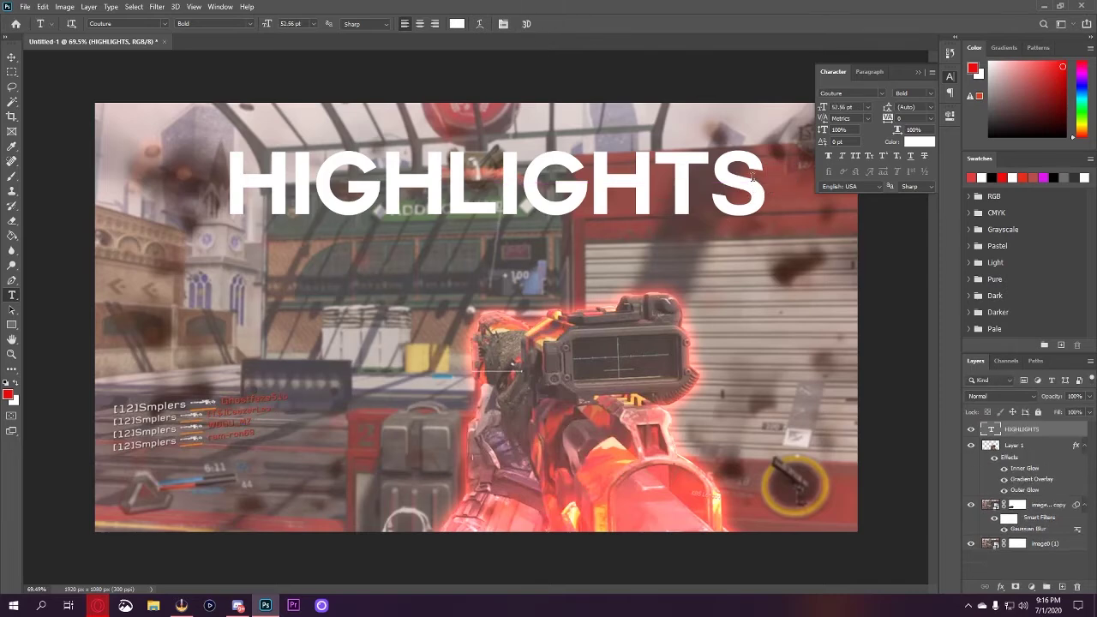
double_click(642, 141)
left_click(828, 156)
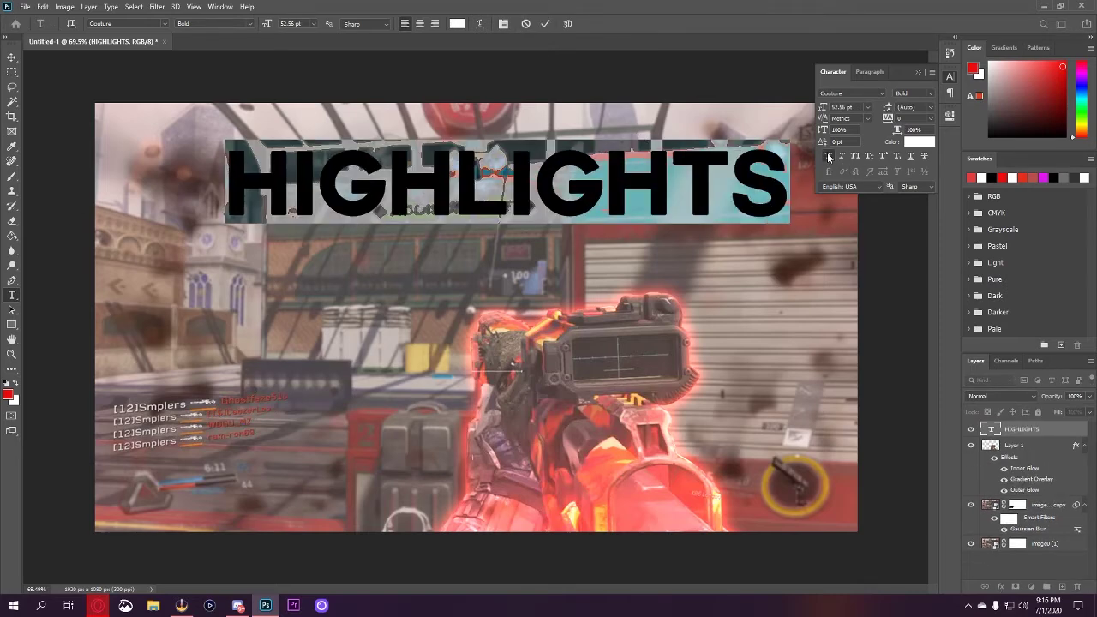
Turn off Faux Bold for the HIGHLIGHTS title and warp it with Arc Lower, bend +2% and a slight vertical distortion.
left_click(828, 156)
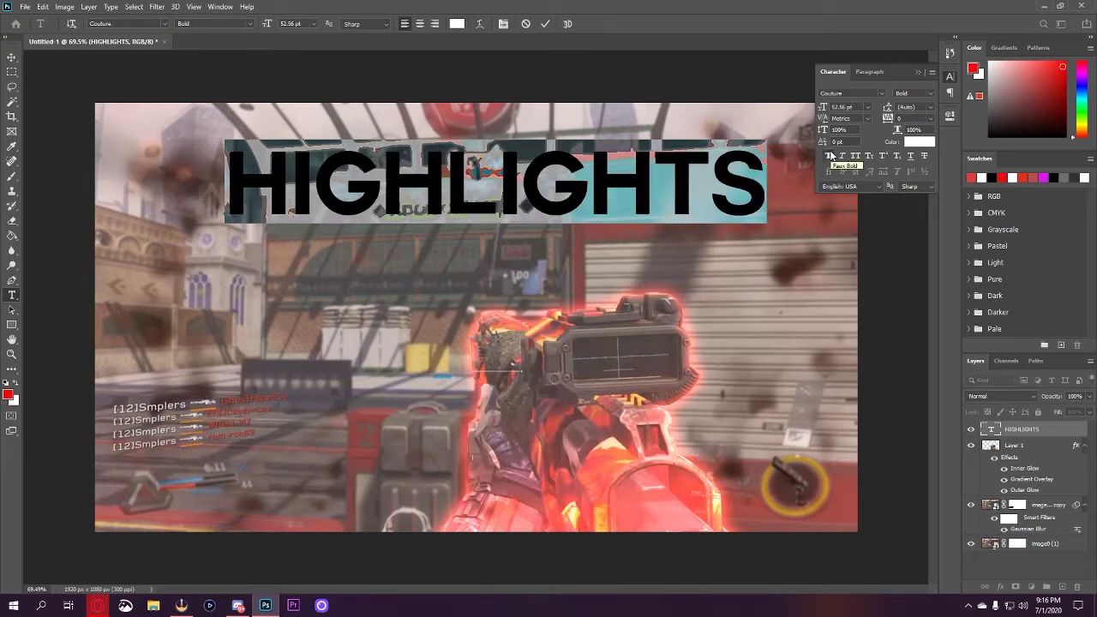
left_click(478, 23)
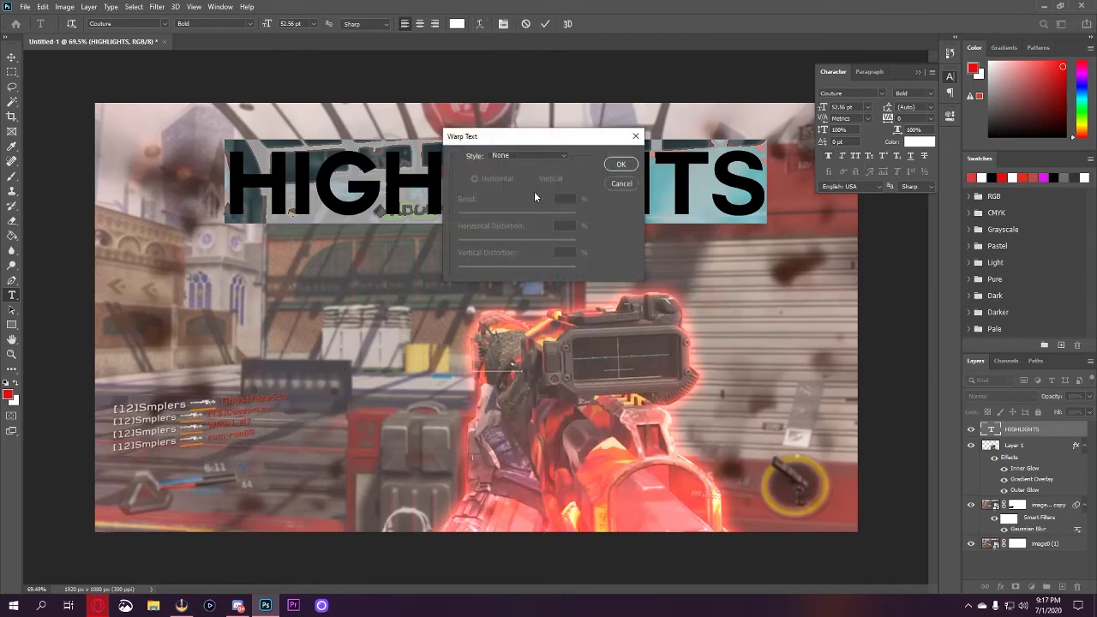
left_click(516, 156)
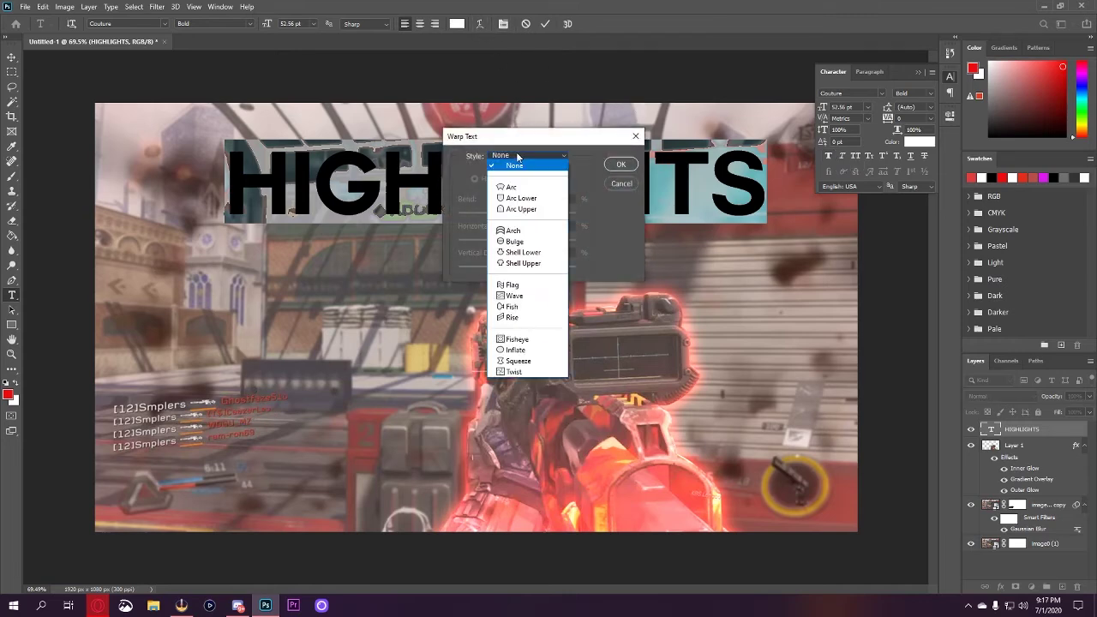
left_click(521, 198)
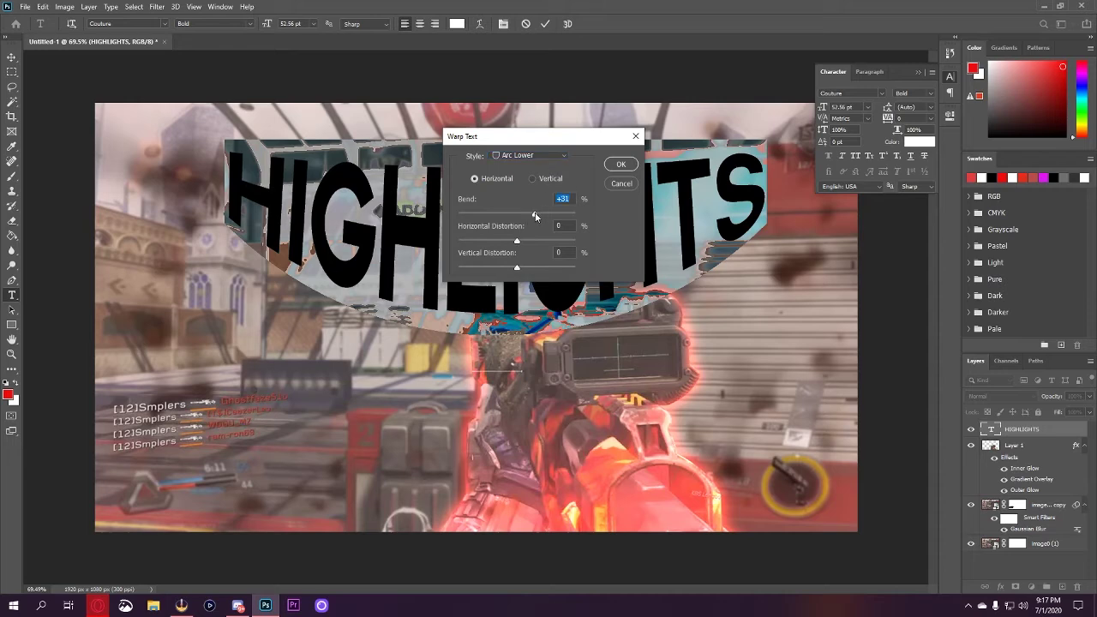
left_click_drag(535, 215, 518, 215)
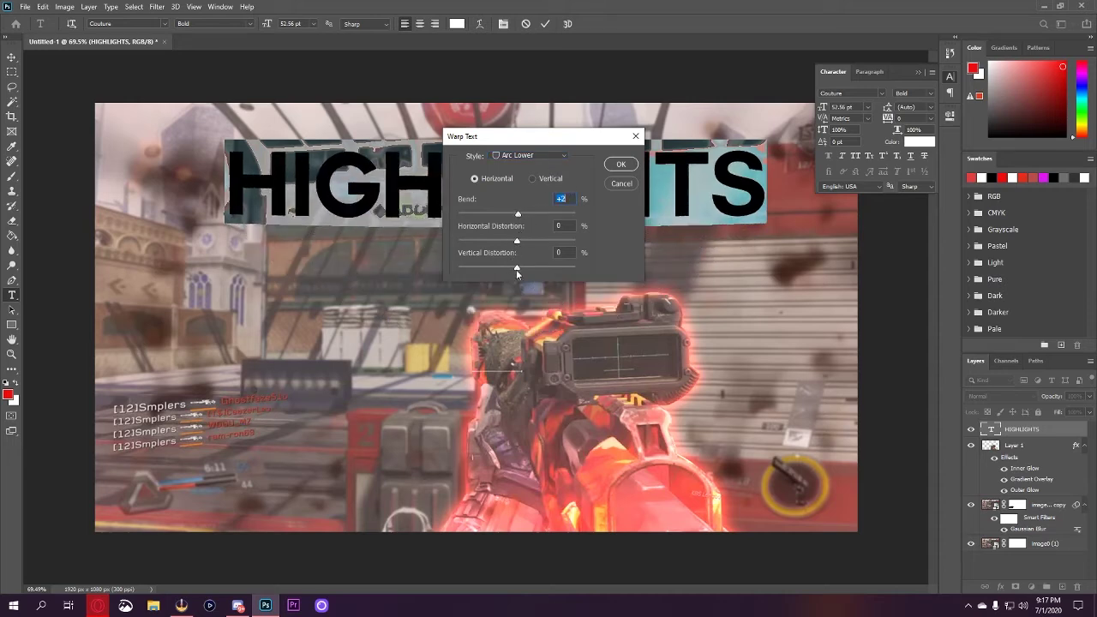
left_click_drag(515, 270, 518, 270)
left_click(623, 163)
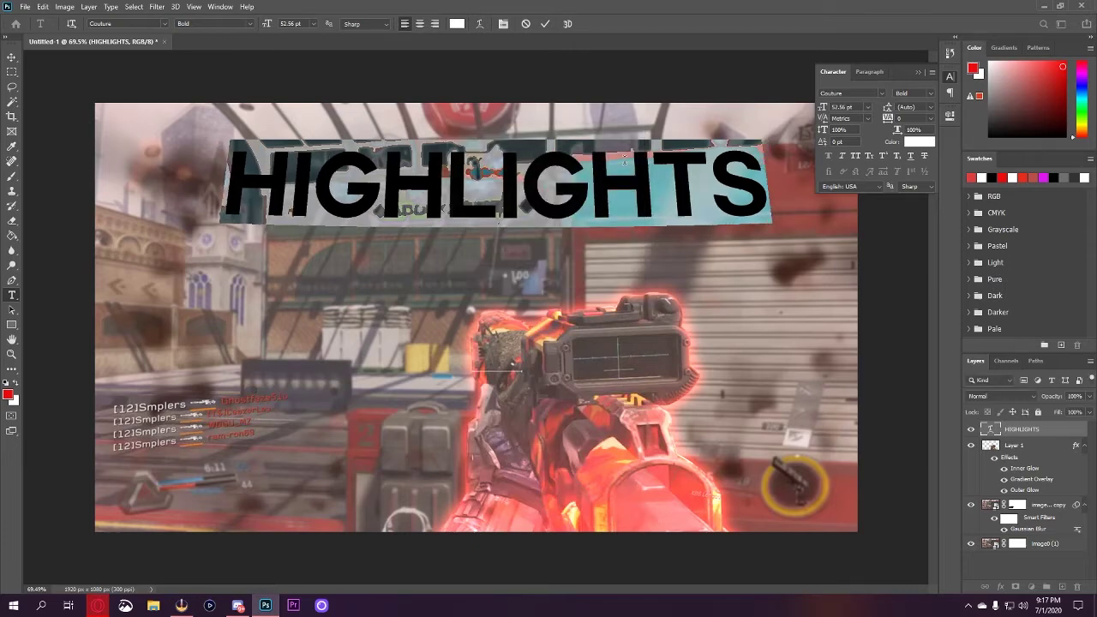
left_click(546, 24)
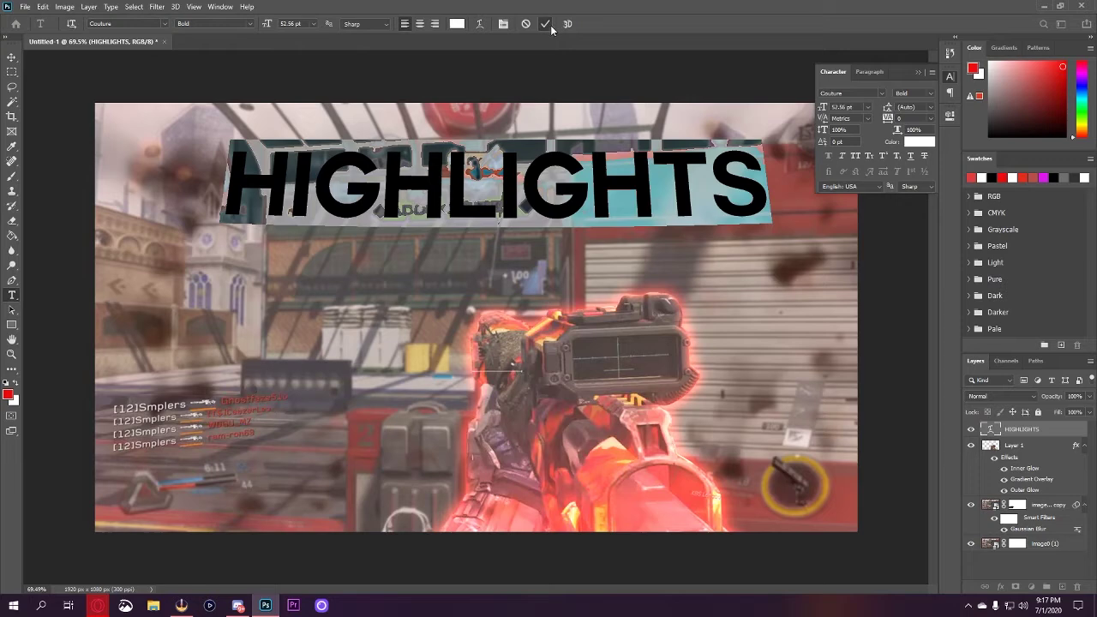
Rotate the HIGHLIGHTS title to -13.34°, scale it to 110.48% and place it in the upper left area of the canvas.
left_click(12, 57)
left_click_drag(493, 133, 401, 169)
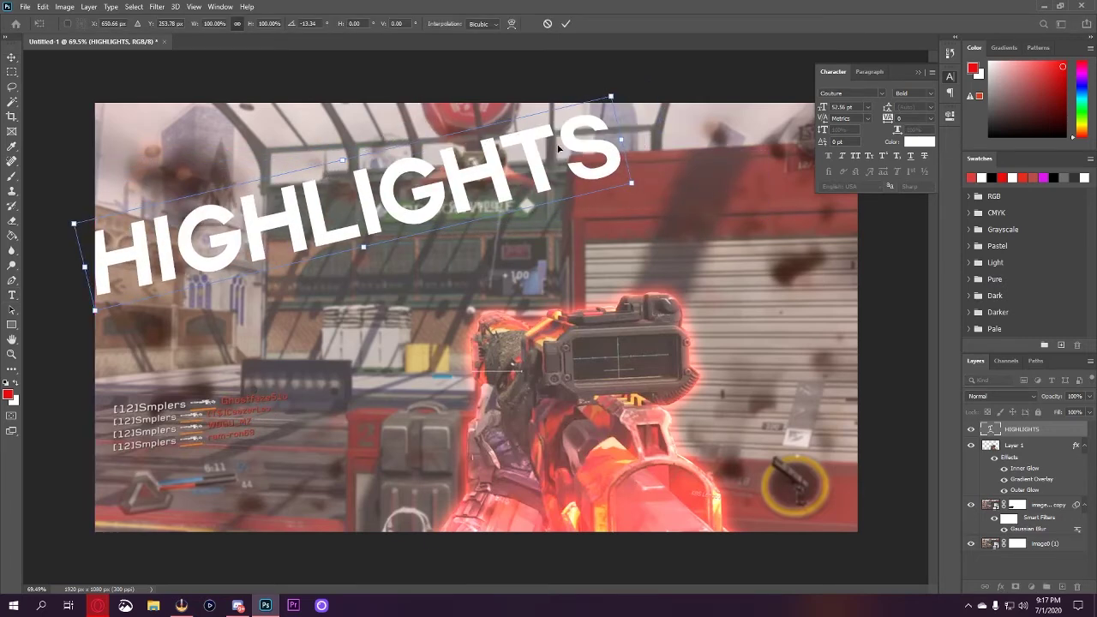
left_click_drag(558, 148, 575, 146)
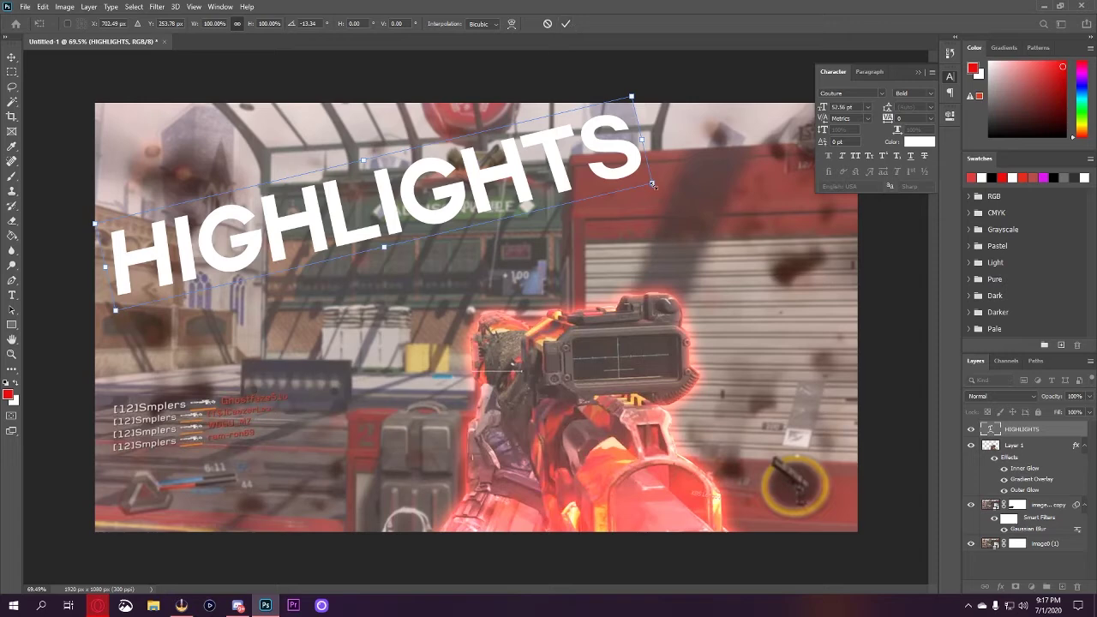
left_click_drag(653, 185, 712, 202)
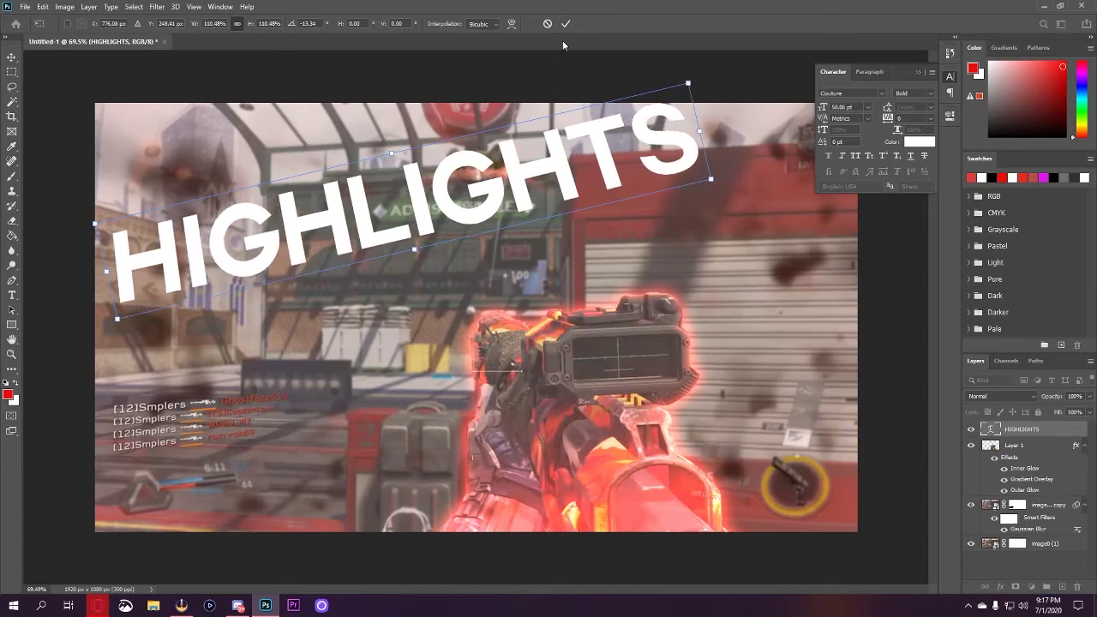
left_click(565, 24)
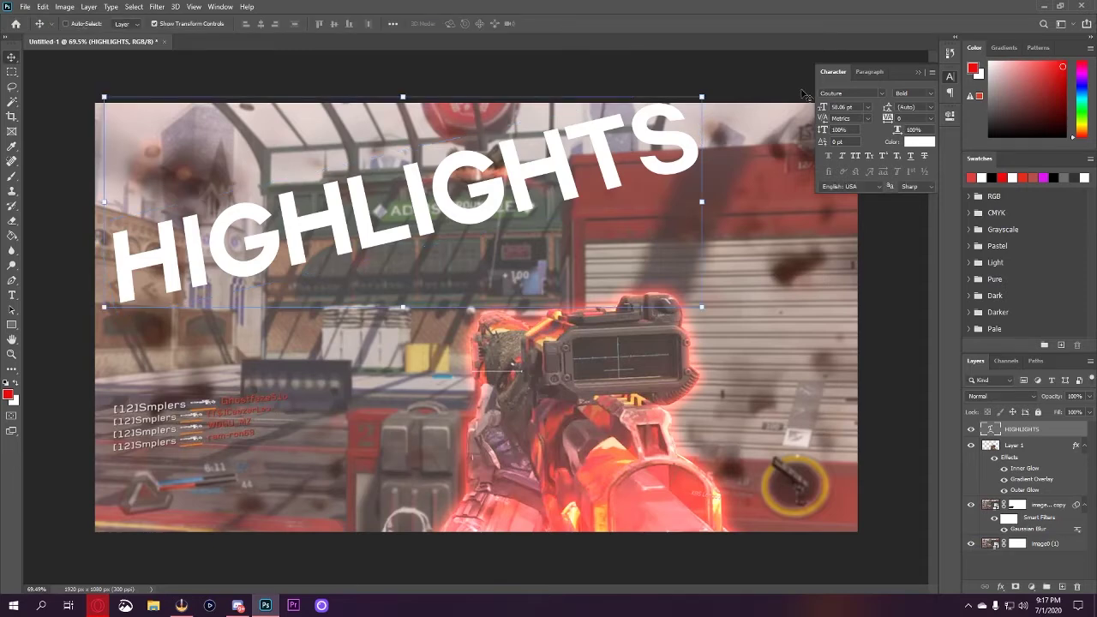
left_click(949, 76)
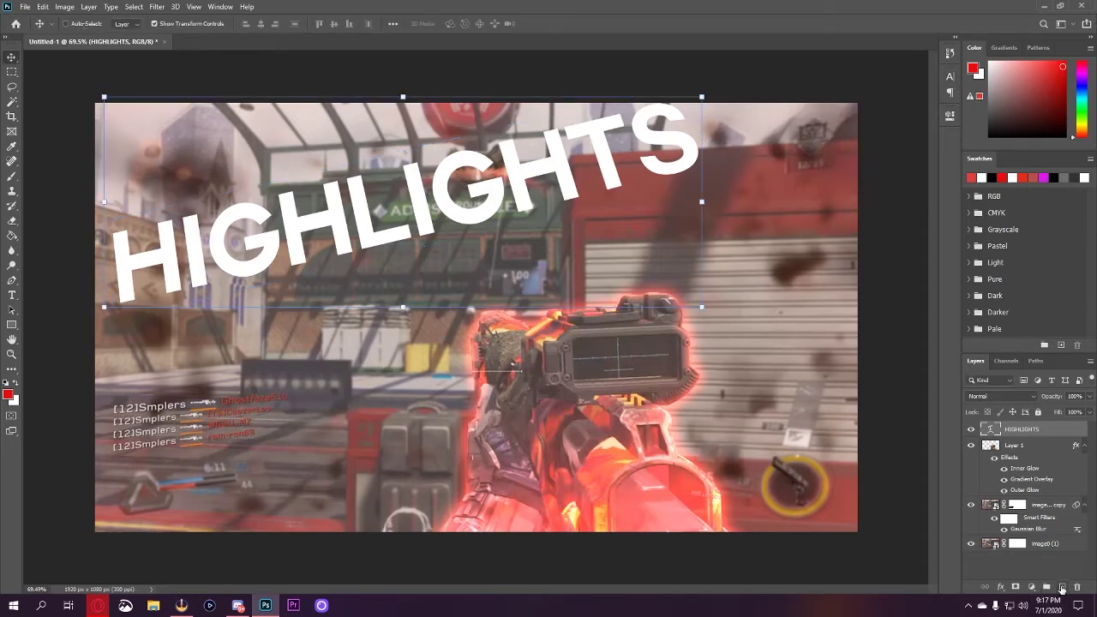
Add a new text layer reading #31 in the Road Rage font at 45 pt below the HIGHLIGHTS title.
left_click(1062, 587)
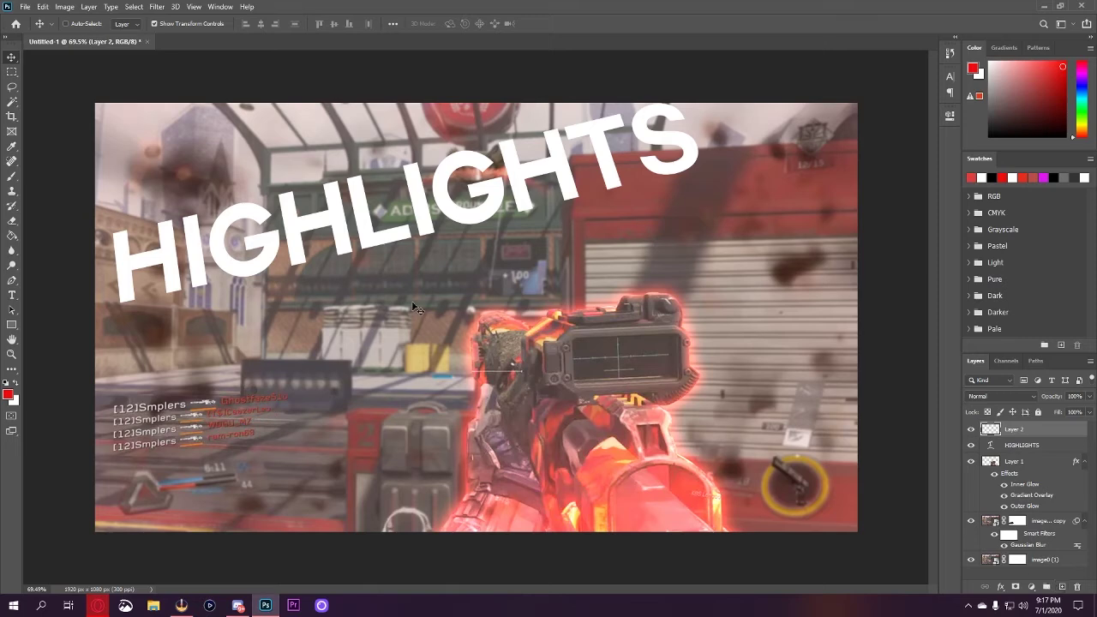
left_click(11, 296)
left_click(331, 323)
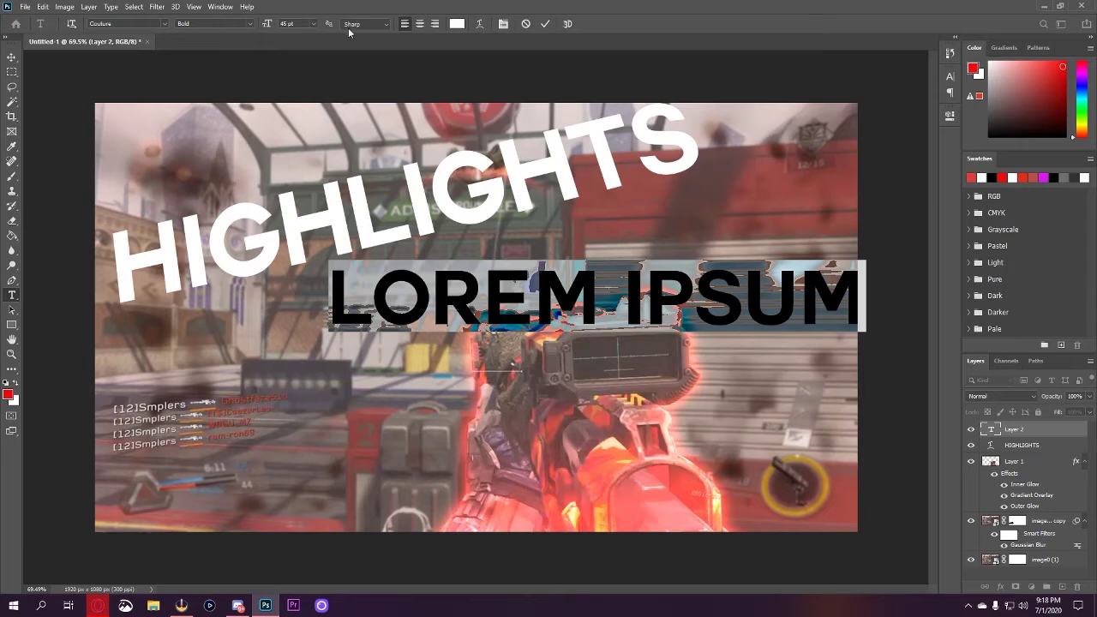
key("BackSpace")
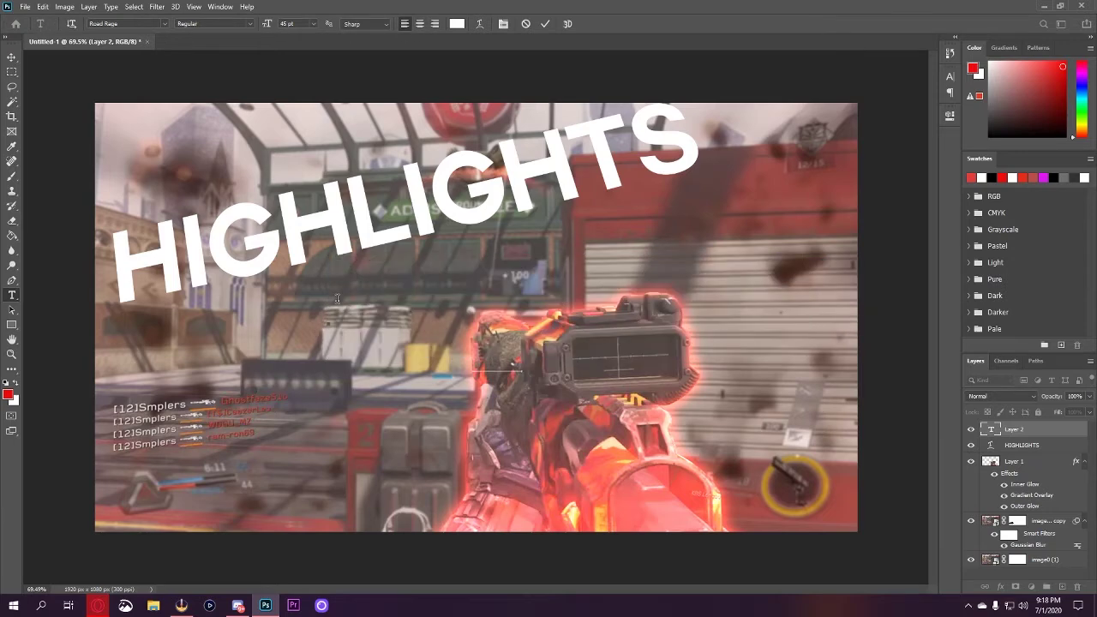
type("#")
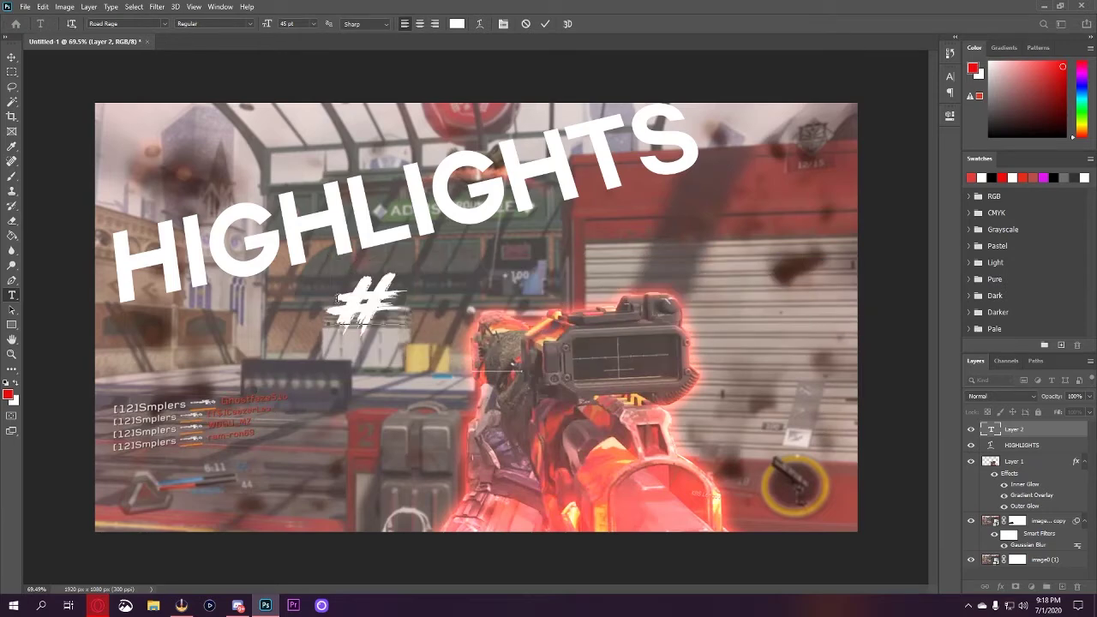
type("31")
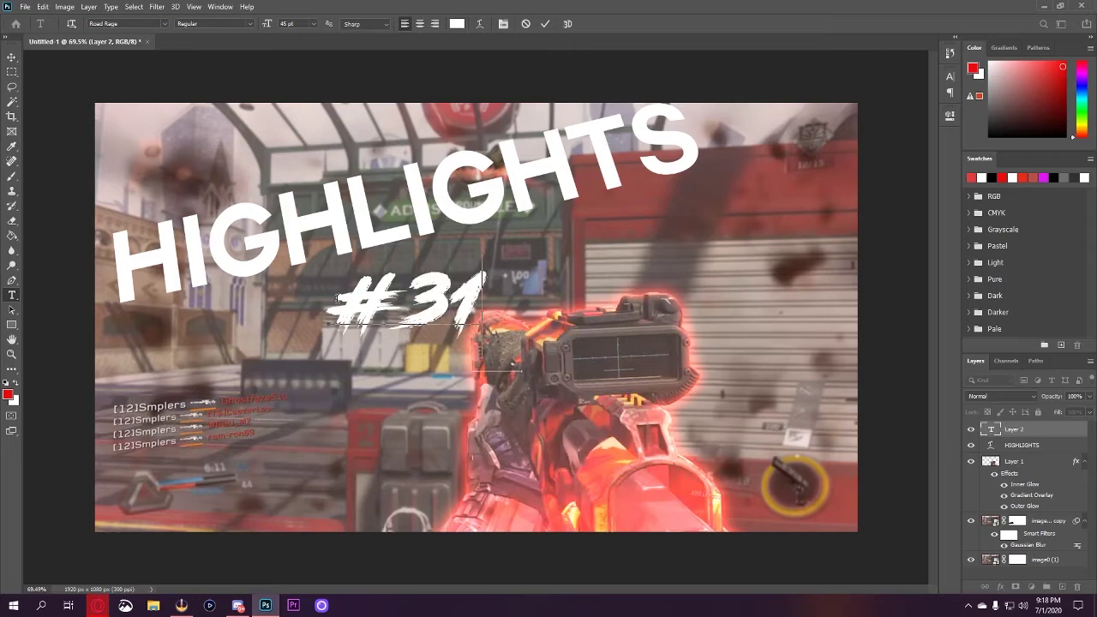
Scale the #31 text to 135.62%, rotate it to -12.20° and place it directly under the HIGHLIGHTS title.
left_click_drag(446, 234, 428, 226)
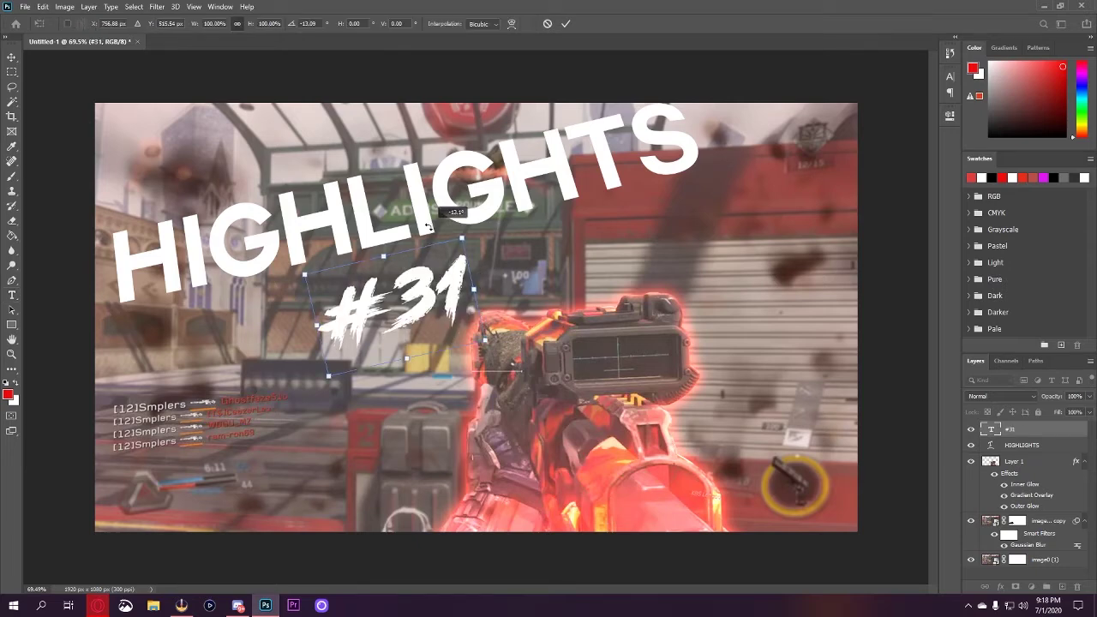
left_click_drag(454, 281, 435, 293)
left_click_drag(312, 387, 263, 434)
left_click_drag(418, 283, 417, 248)
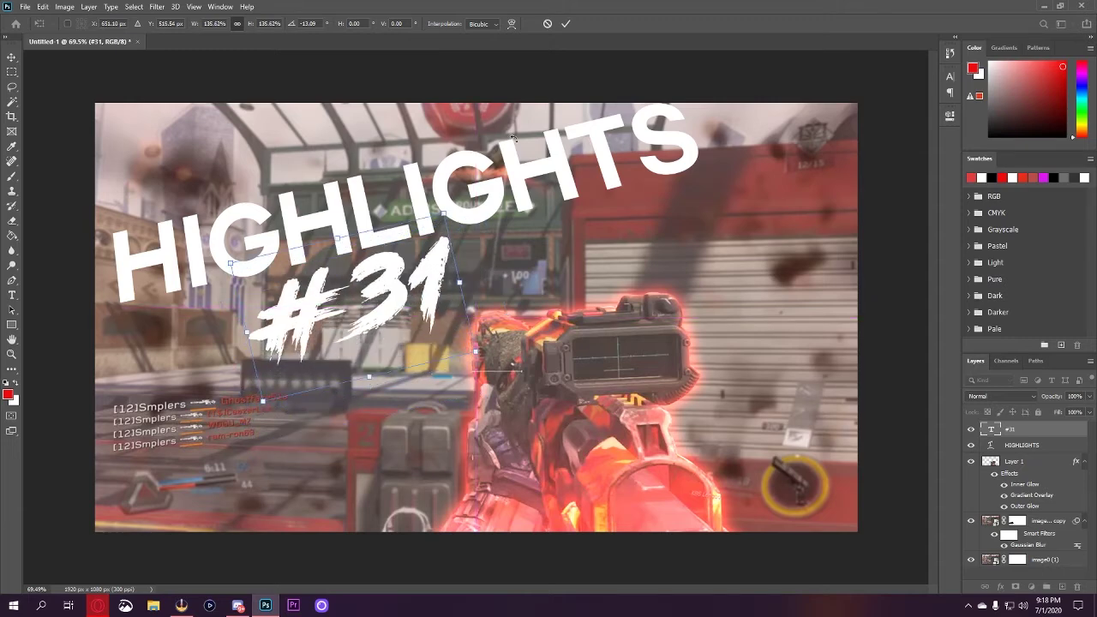
left_click_drag(390, 291, 386, 290)
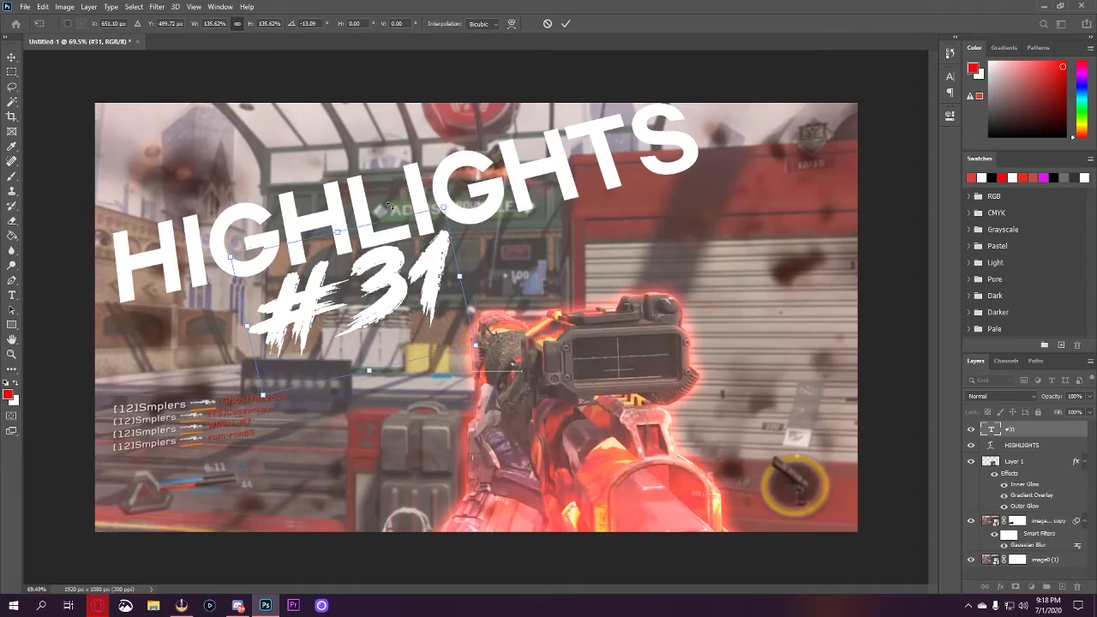
left_click_drag(390, 204, 392, 205)
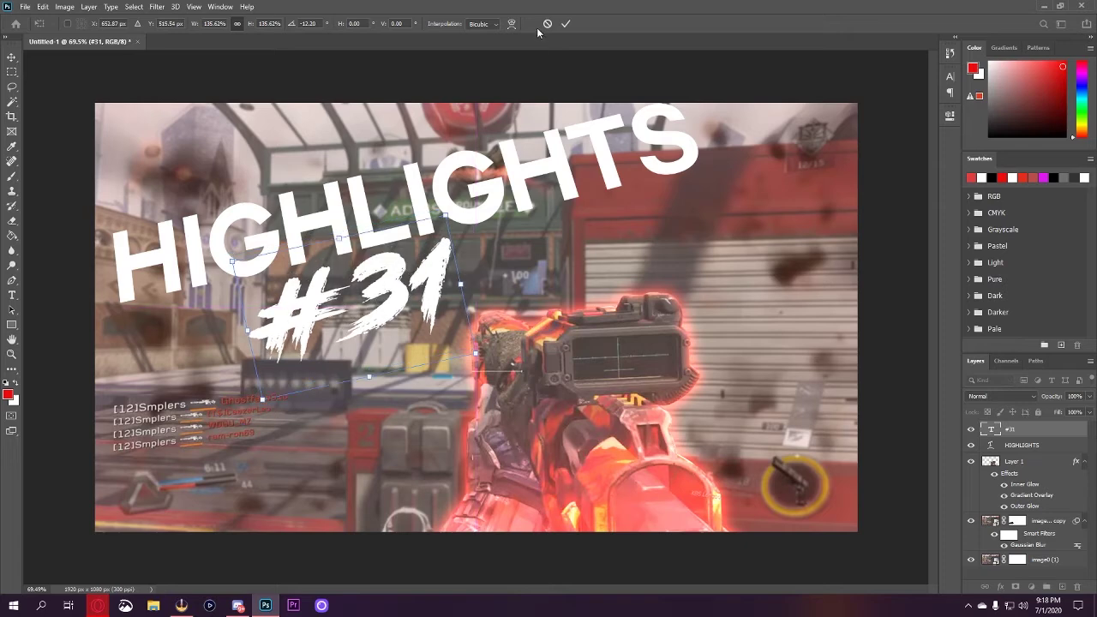
left_click(566, 23)
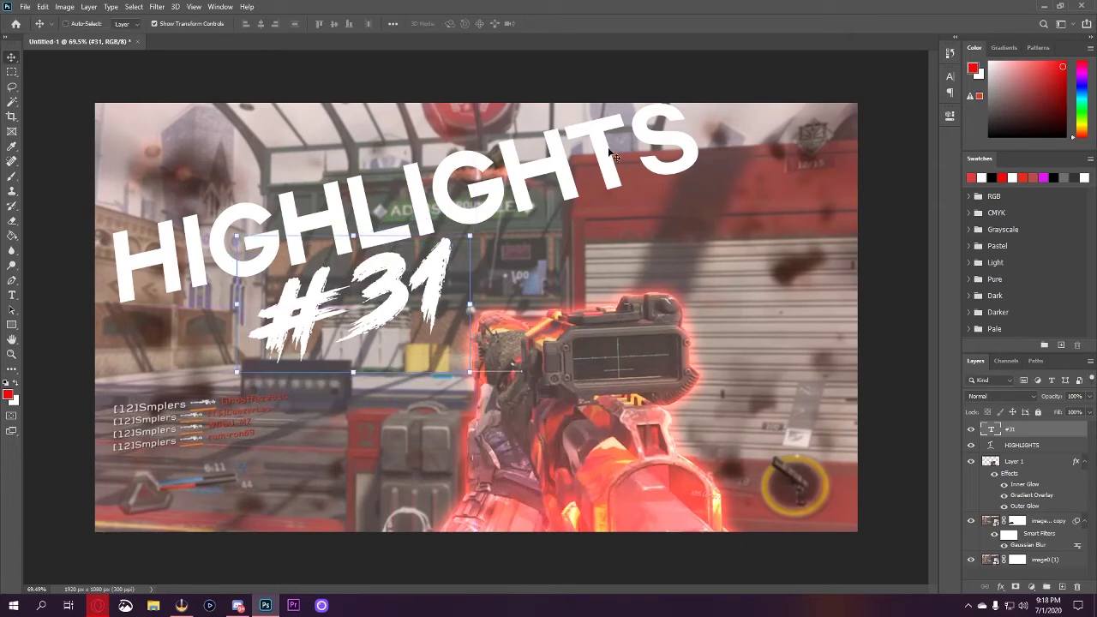
Set the tracking of the whole HIGHLIGHTS title to -40 and commit the text.
left_click(11, 295)
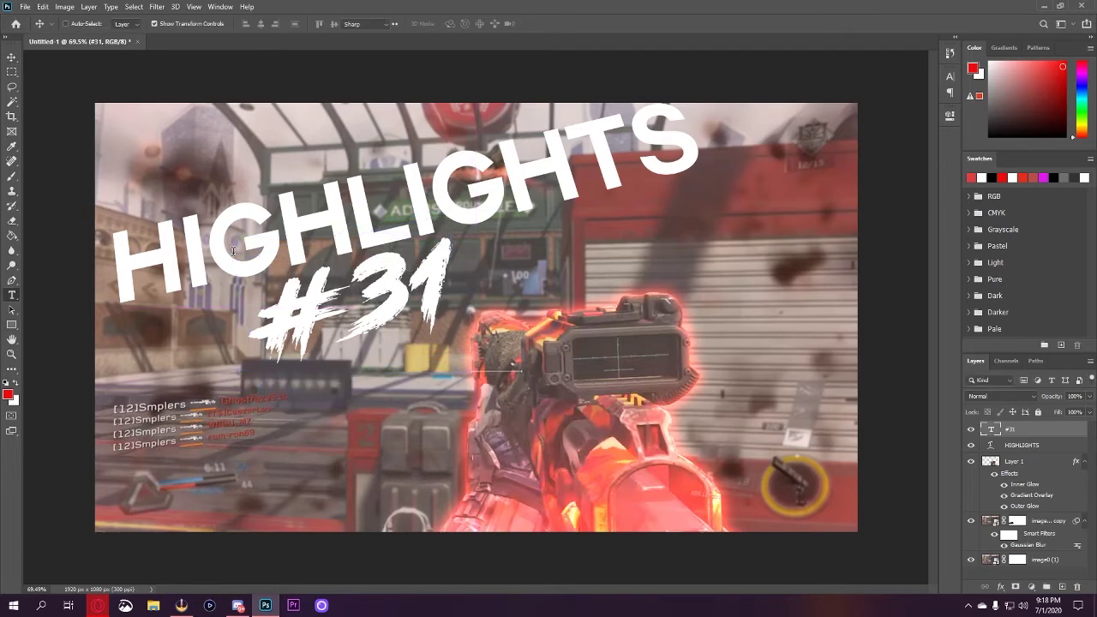
double_click(687, 138)
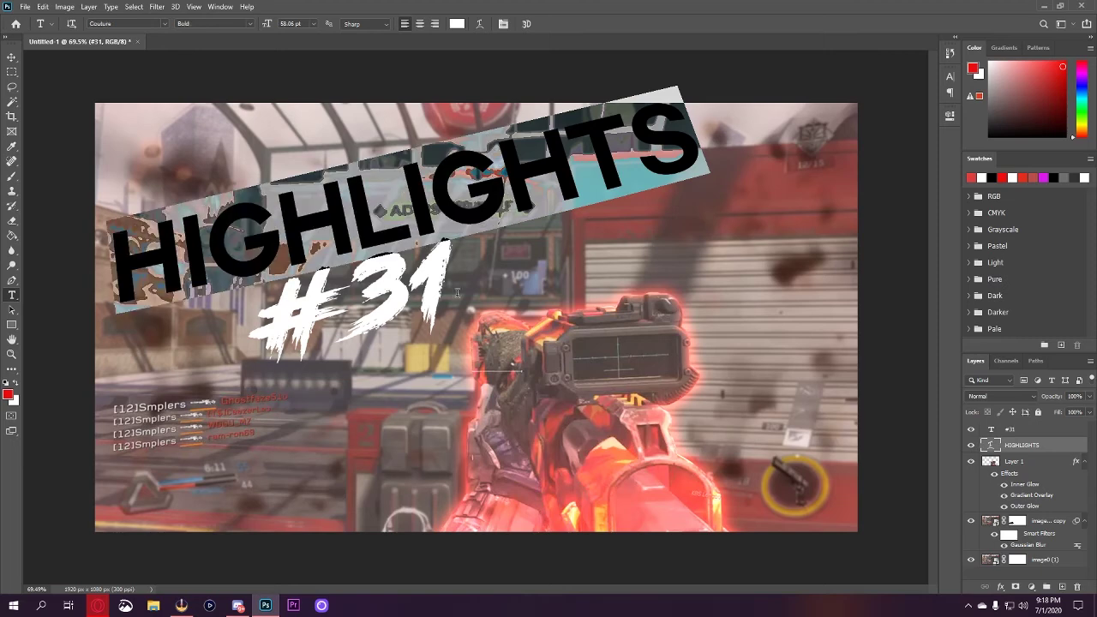
left_click(951, 77)
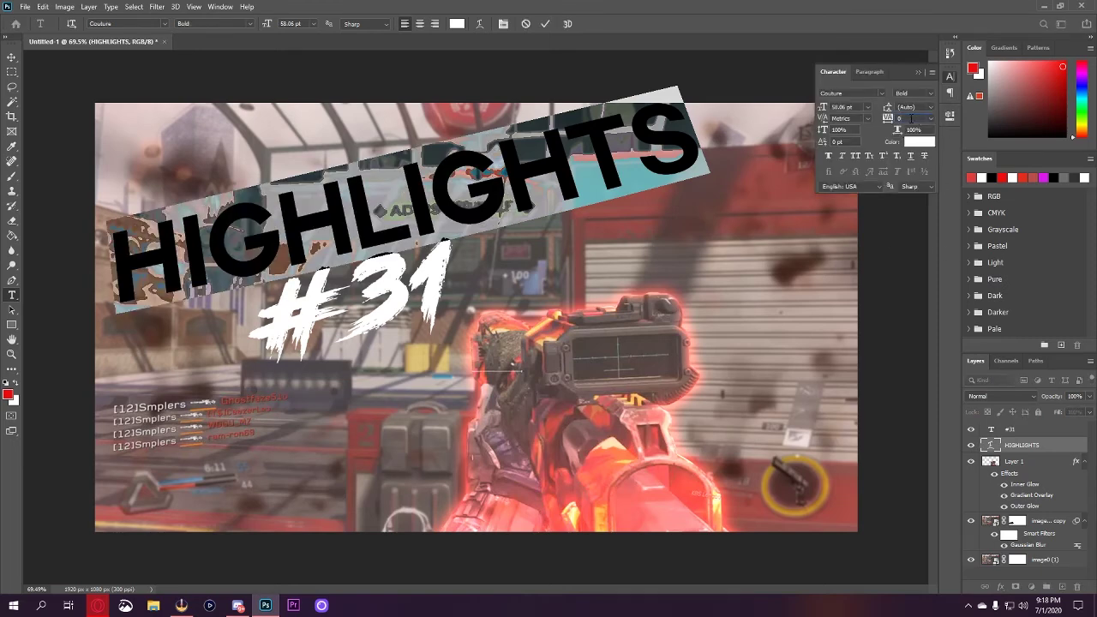
scroll(910, 118, "down", 2)
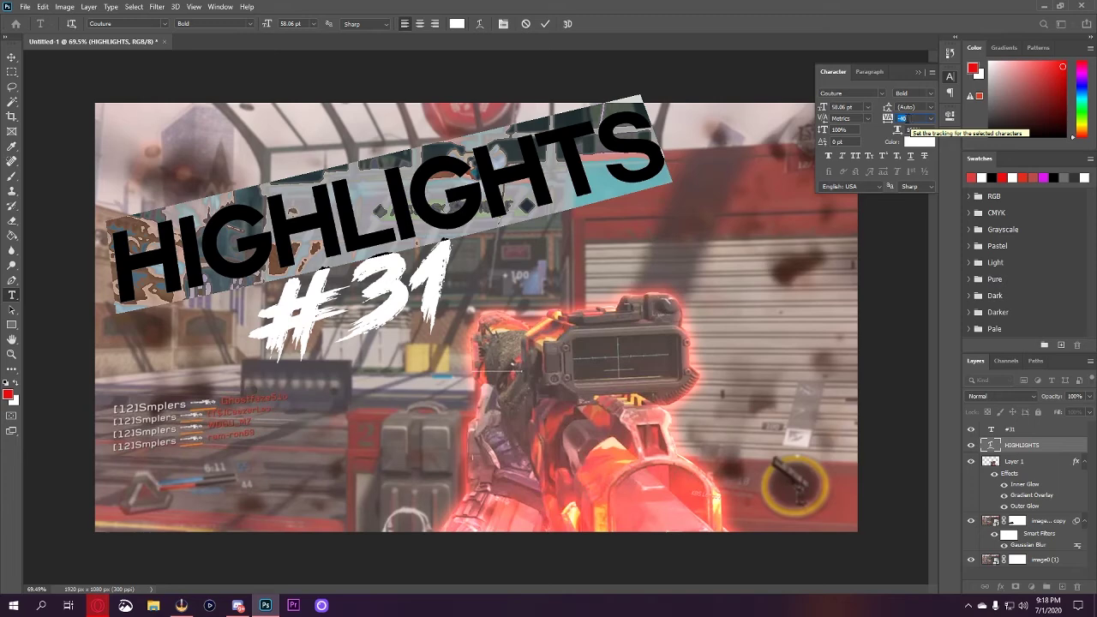
left_click(545, 24)
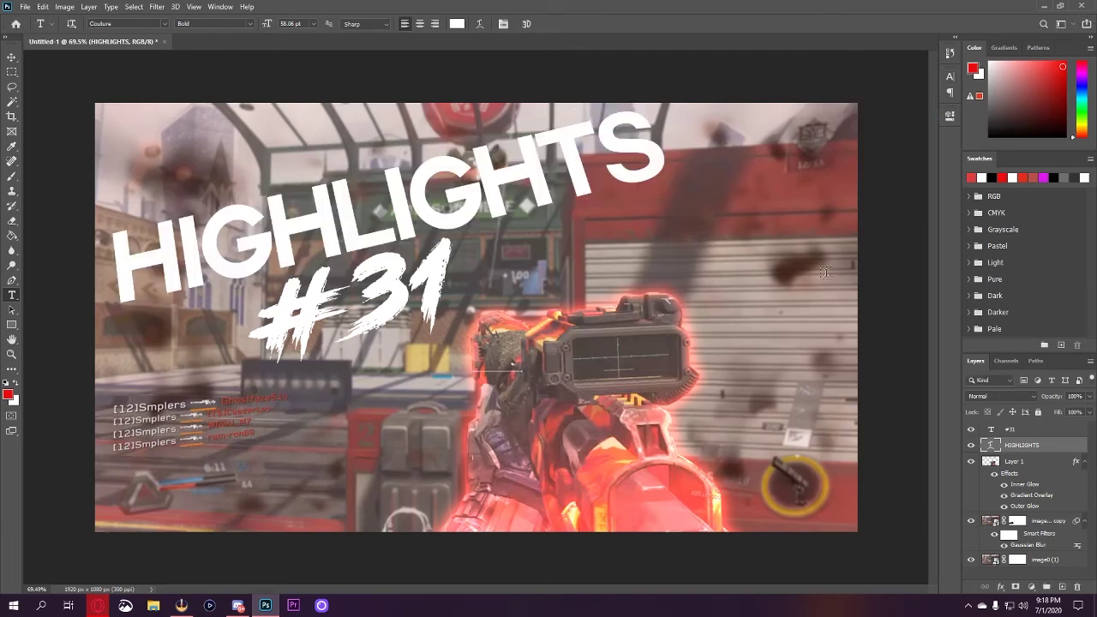
Open MEGA Layer Styles Pack.psd from the packs folder inside PSD's on the Easy Store (D:) drive.
left_click(25, 6)
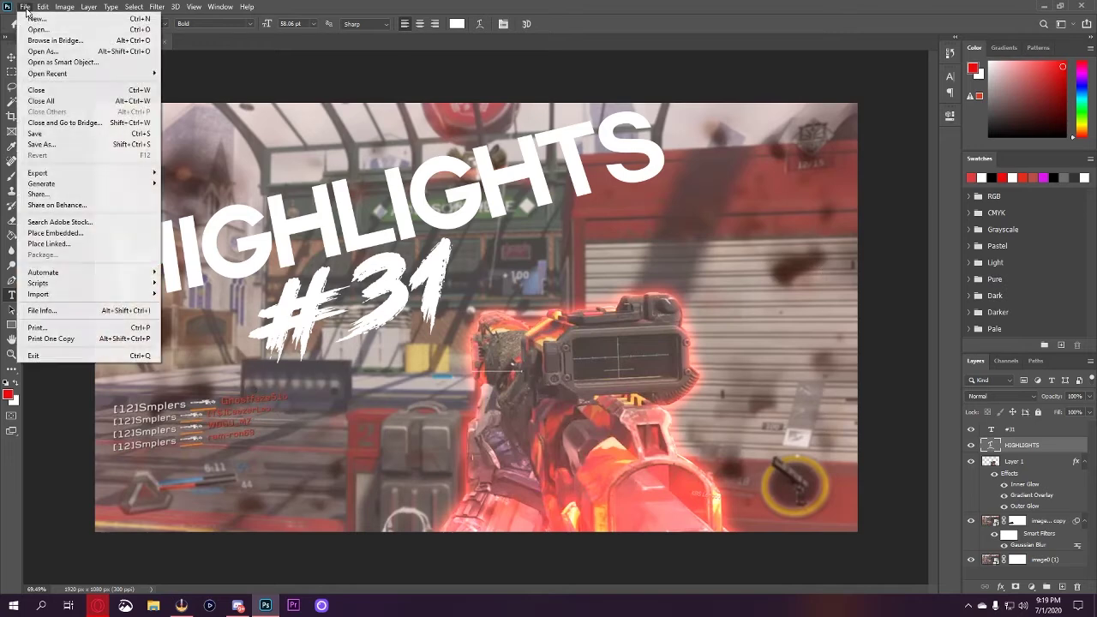
left_click(54, 29)
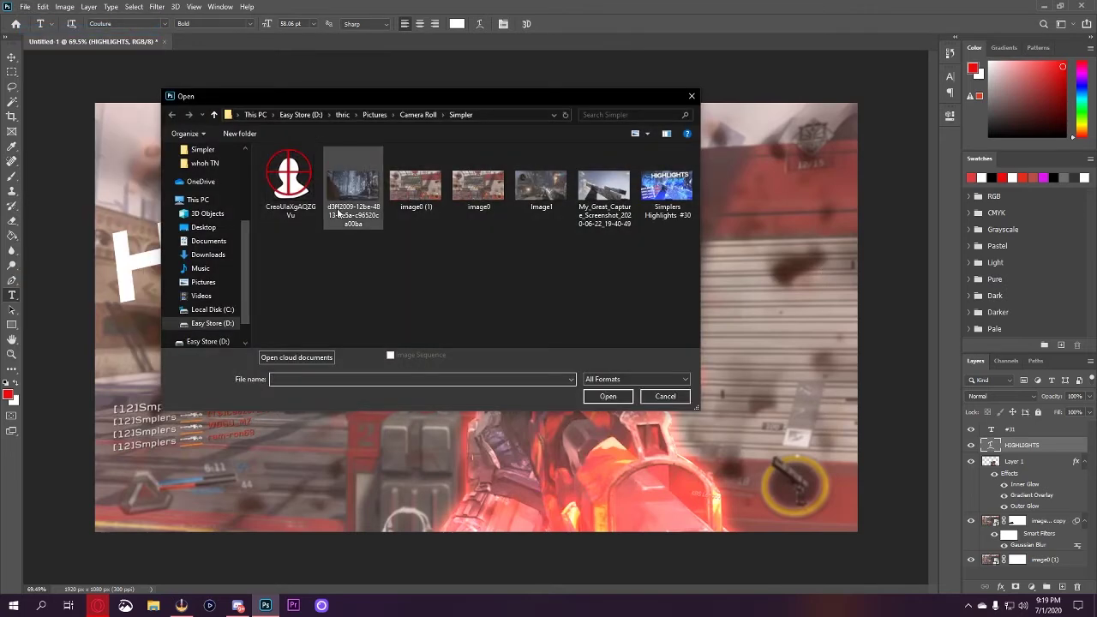
scroll(195, 216, "up", 2)
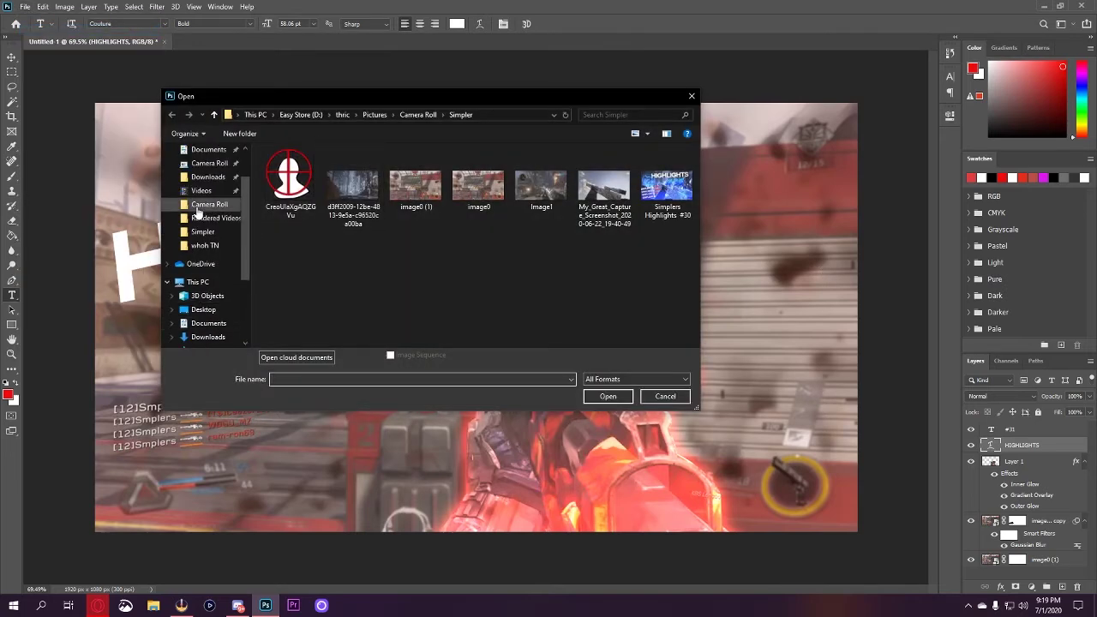
scroll(197, 214, "down", 2)
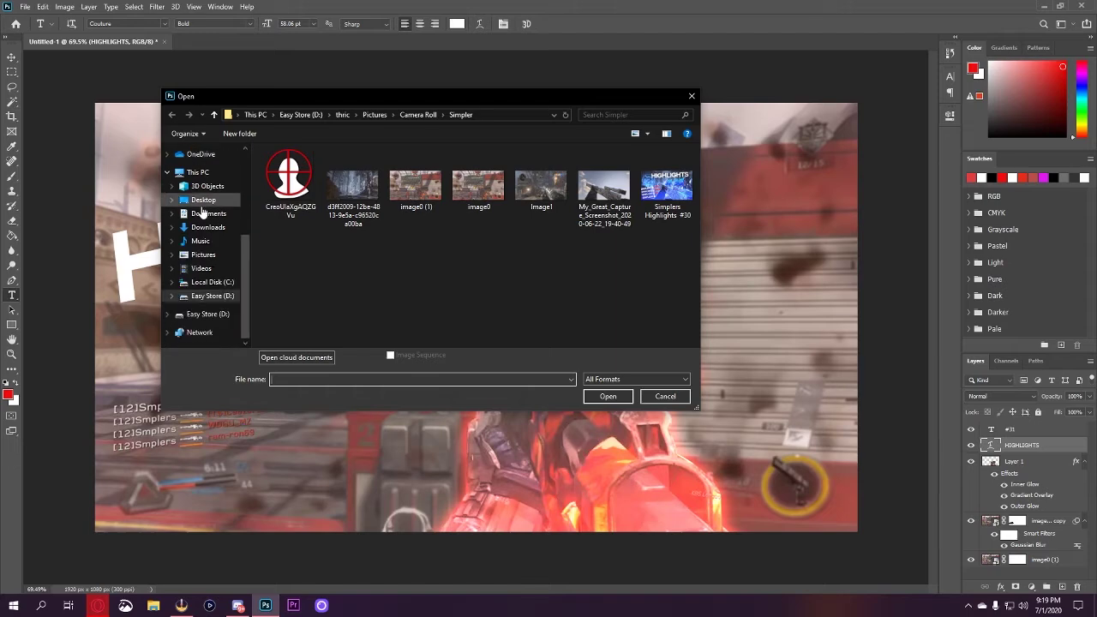
left_click(210, 299)
double_click(302, 212)
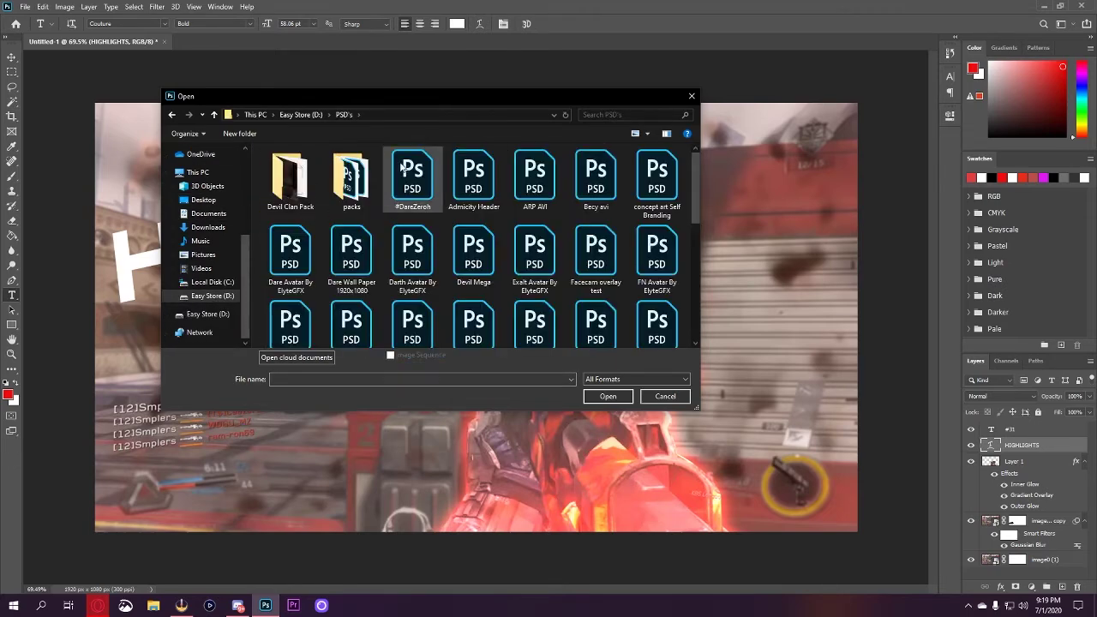
double_click(352, 176)
double_click(662, 176)
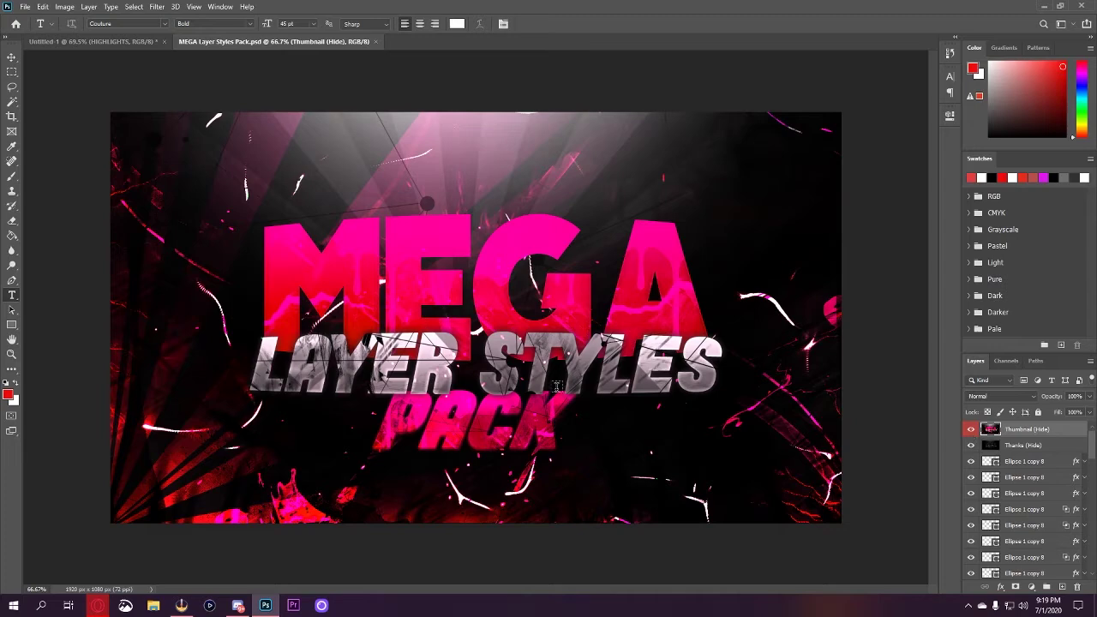
Hide the Thumbnail and Thanks layers and copy the layer style of the white-to-grey circle, second in the first row.
left_click(971, 429)
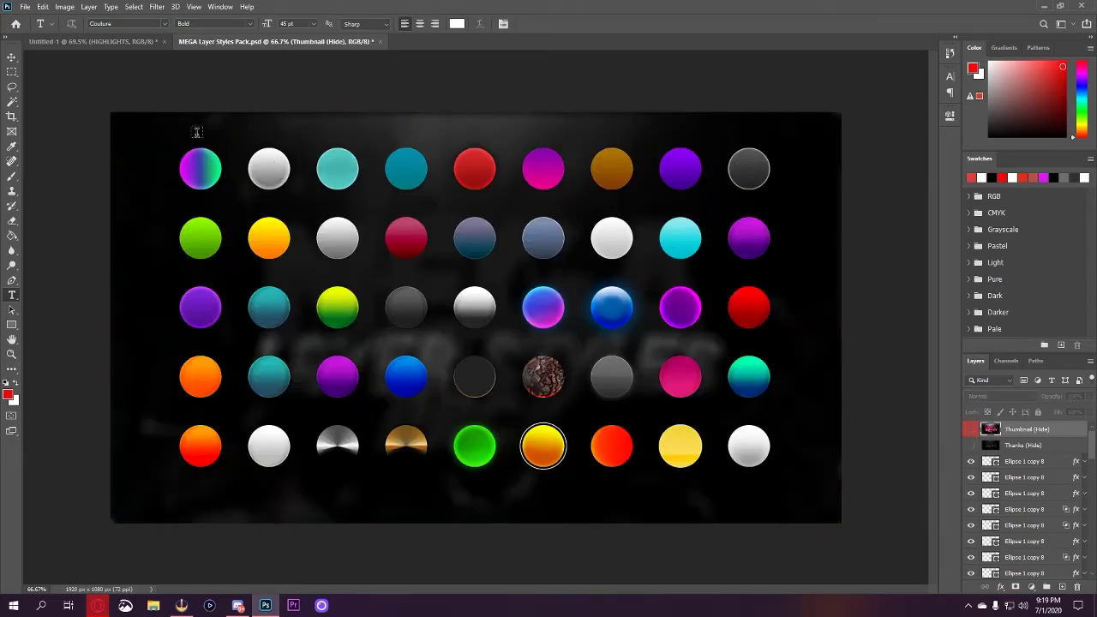
key("v")
right_click(1020, 446)
left_click(977, 351)
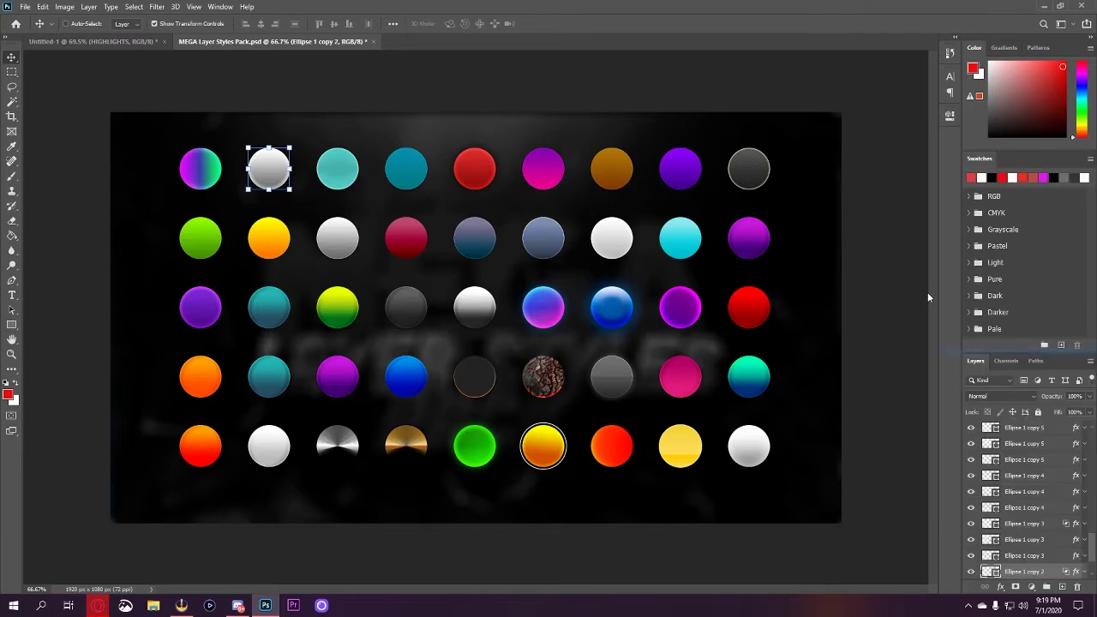
Return to the Untitled-1 thumbnail document and paste the copied white-to-grey layer style onto the HIGHLIGHTS text layer.
left_click(107, 40)
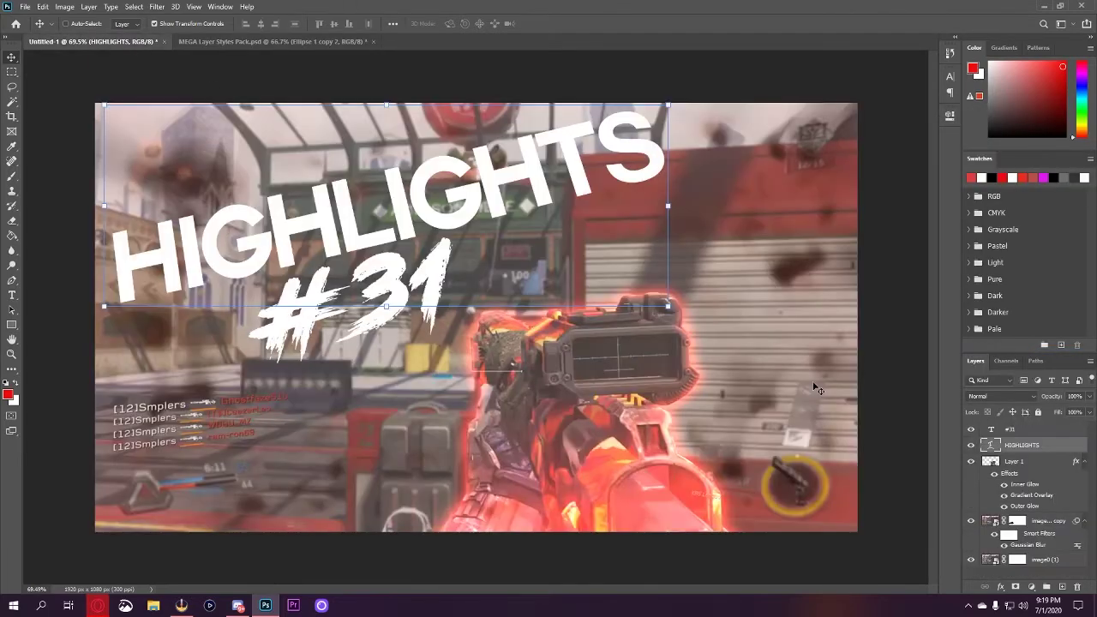
right_click(1018, 445)
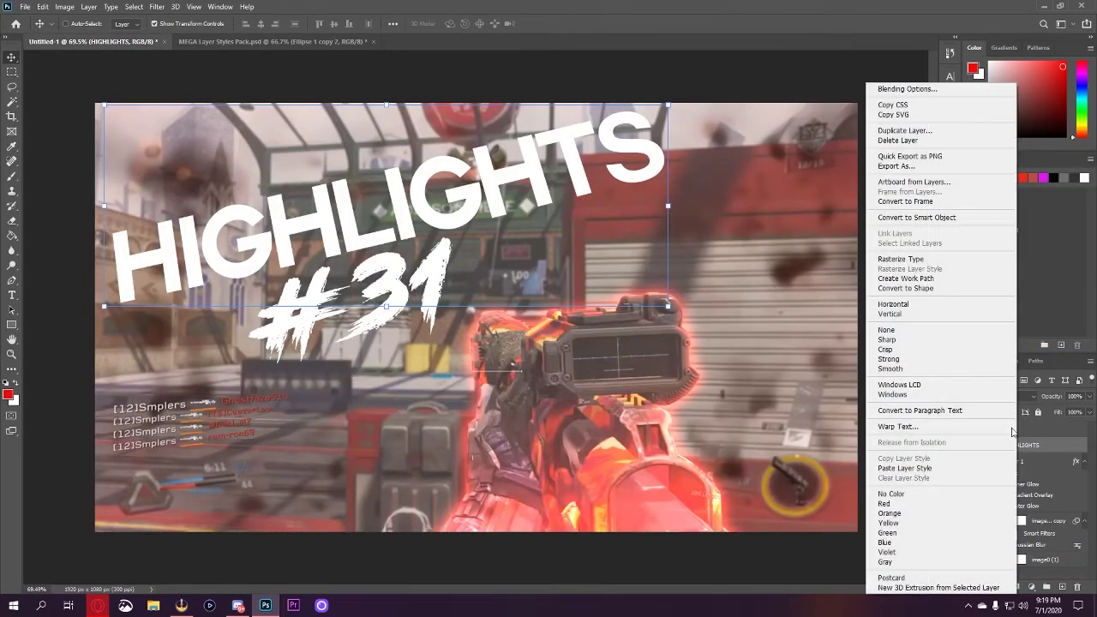
left_click(914, 470)
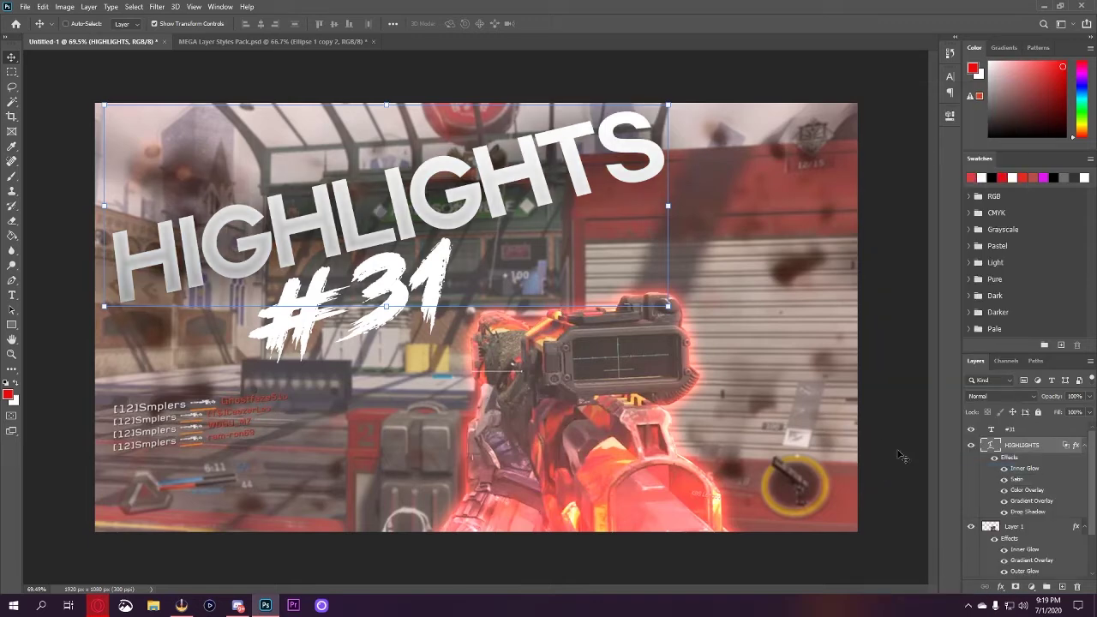
Soften the HIGHLIGHTS drop shadow to 66% opacity and 13 px size with a slight distance, and apply the layer style.
double_click(1057, 447)
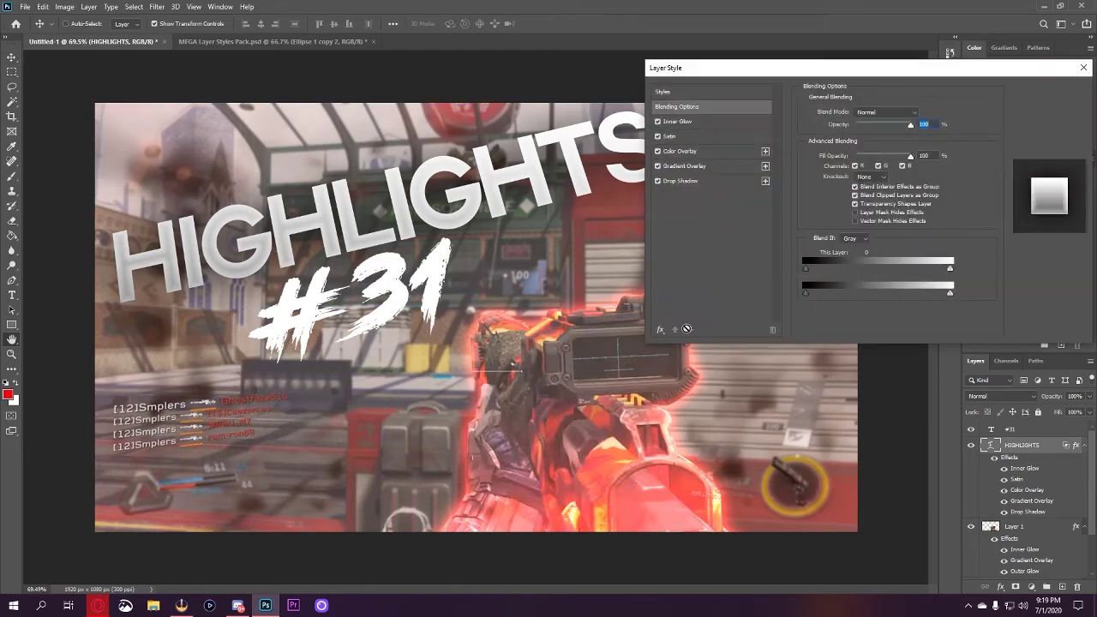
left_click(711, 180)
left_click_drag(873, 189, 856, 189)
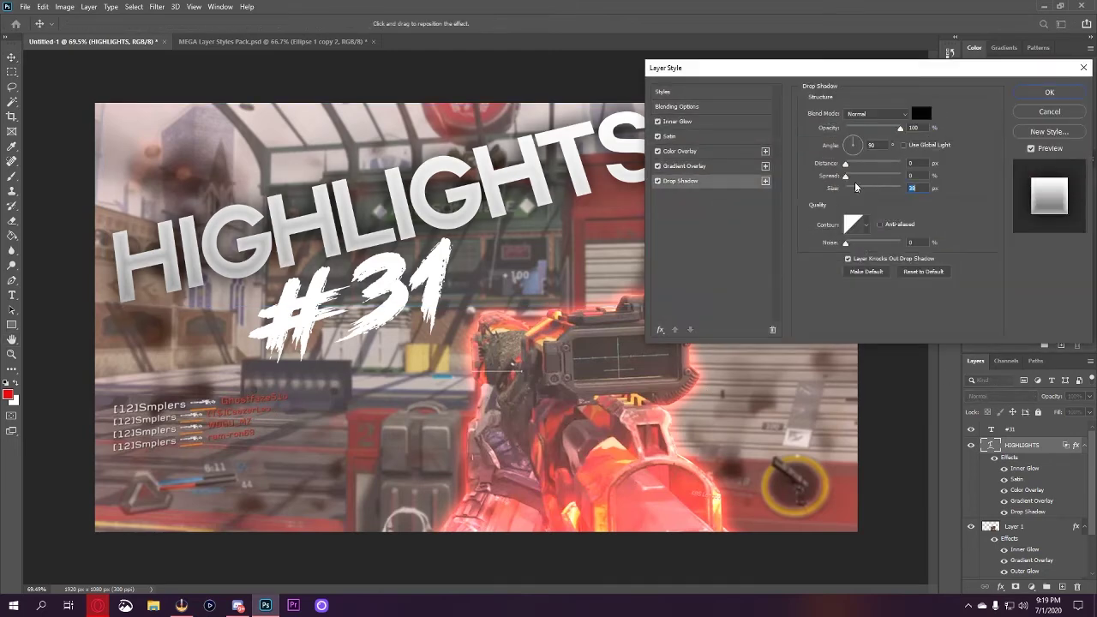
left_click_drag(899, 128, 881, 128)
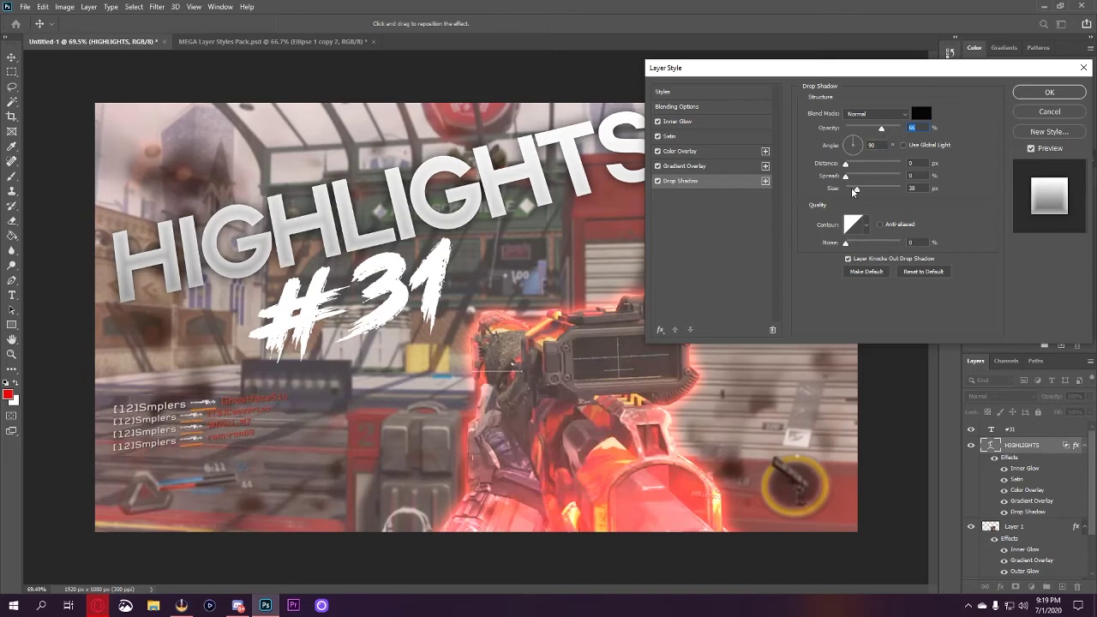
left_click_drag(857, 189, 851, 167)
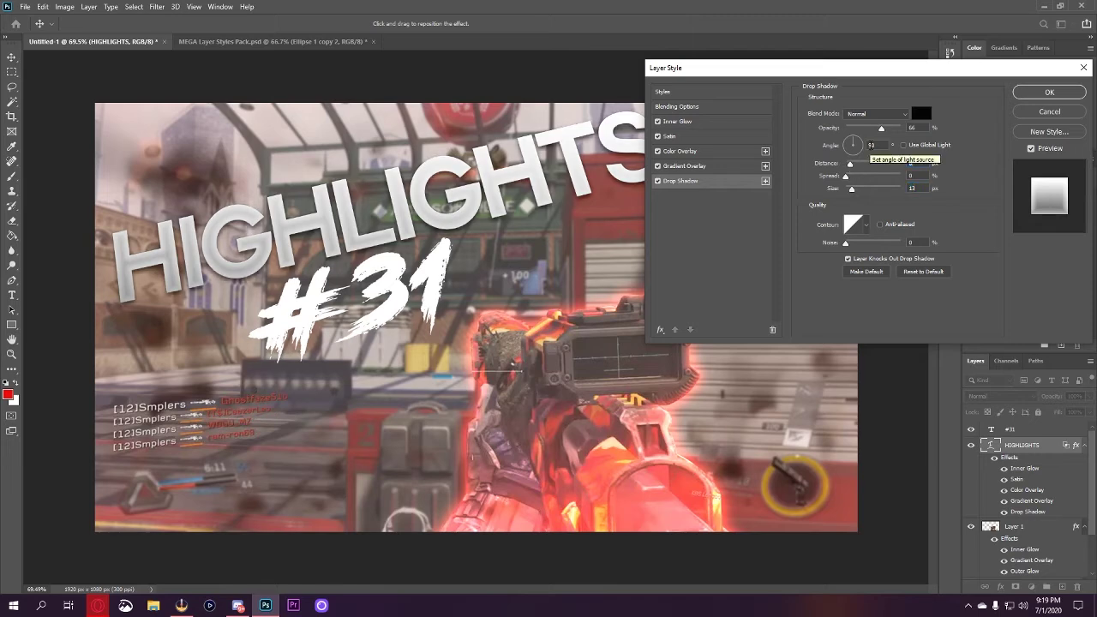
left_click(1049, 91)
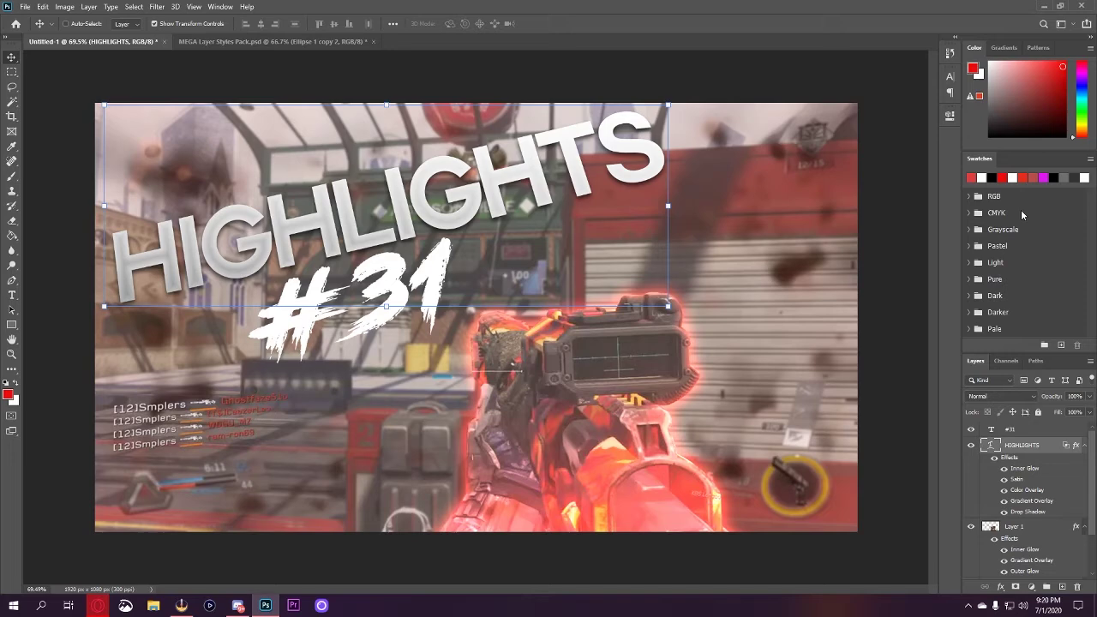
Copy the layer style of the red circle, fifth in the first row of MEGA Layer Styles Pack.psd.
left_click(262, 43)
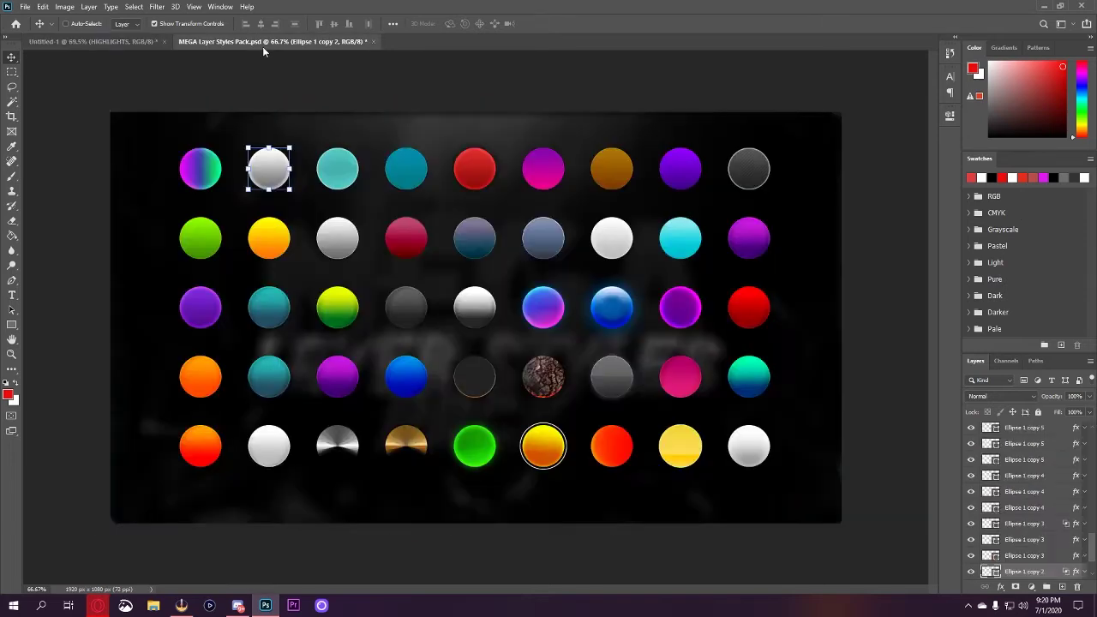
left_click(490, 174, "ctrl")
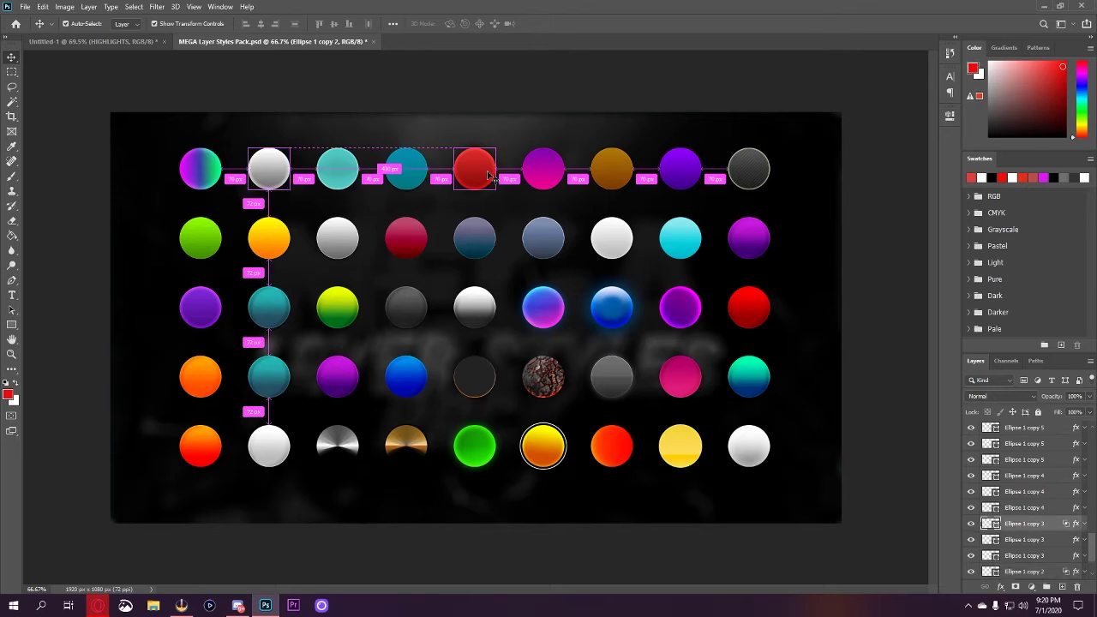
right_click(1051, 526)
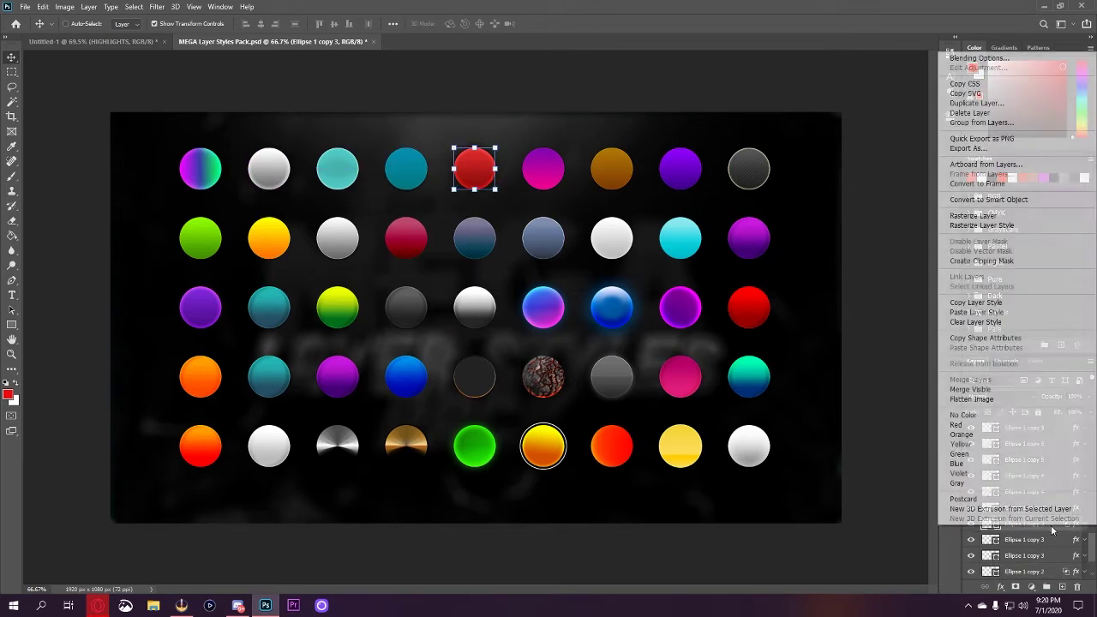
left_click(975, 303)
Paste the copied red layer style onto the #31 text layer in the Untitled-1 document.
left_click(95, 41)
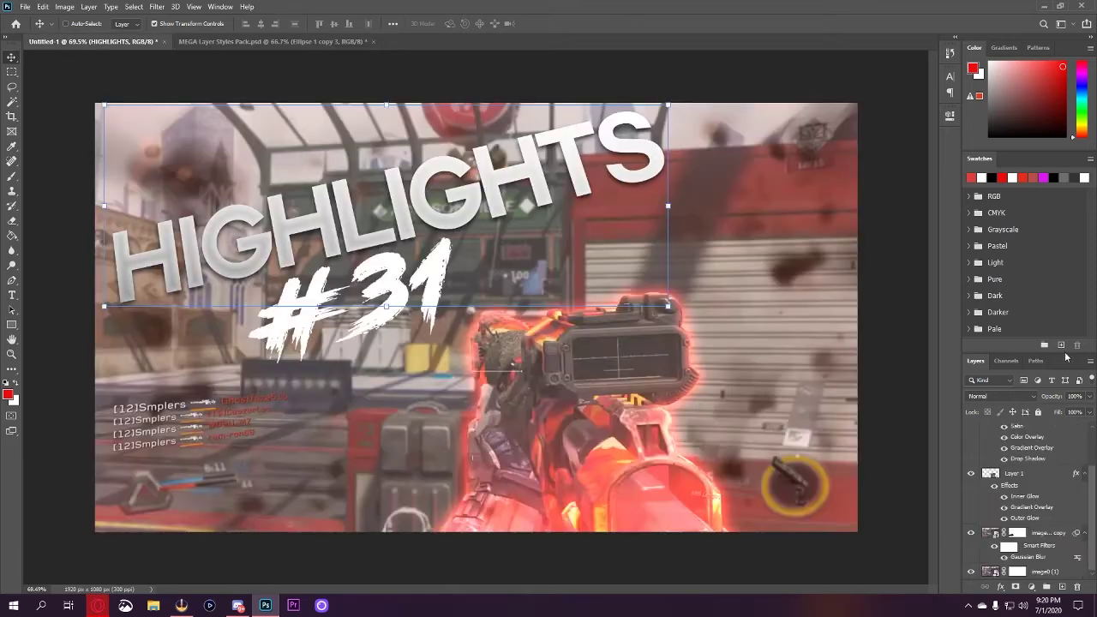
right_click(1018, 434)
left_click(1020, 431)
left_click(1020, 431)
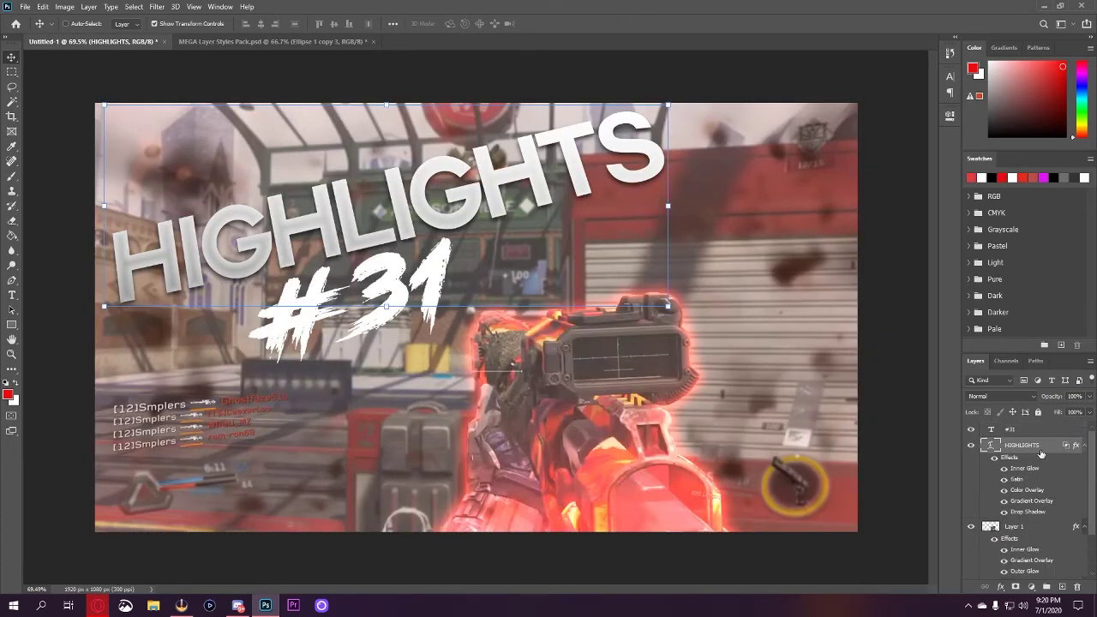
right_click(1024, 433)
left_click(936, 470)
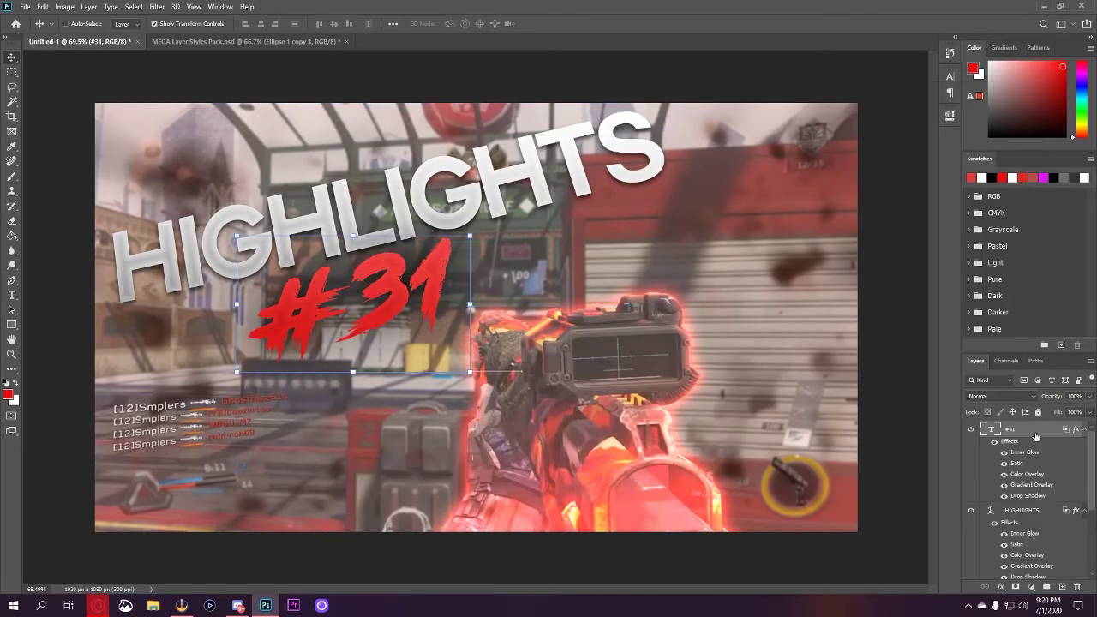
Set the #31 drop shadow to about 75% opacity and 5 px distance, and reduce its size to a few pixels.
double_click(1035, 438)
left_click(682, 181)
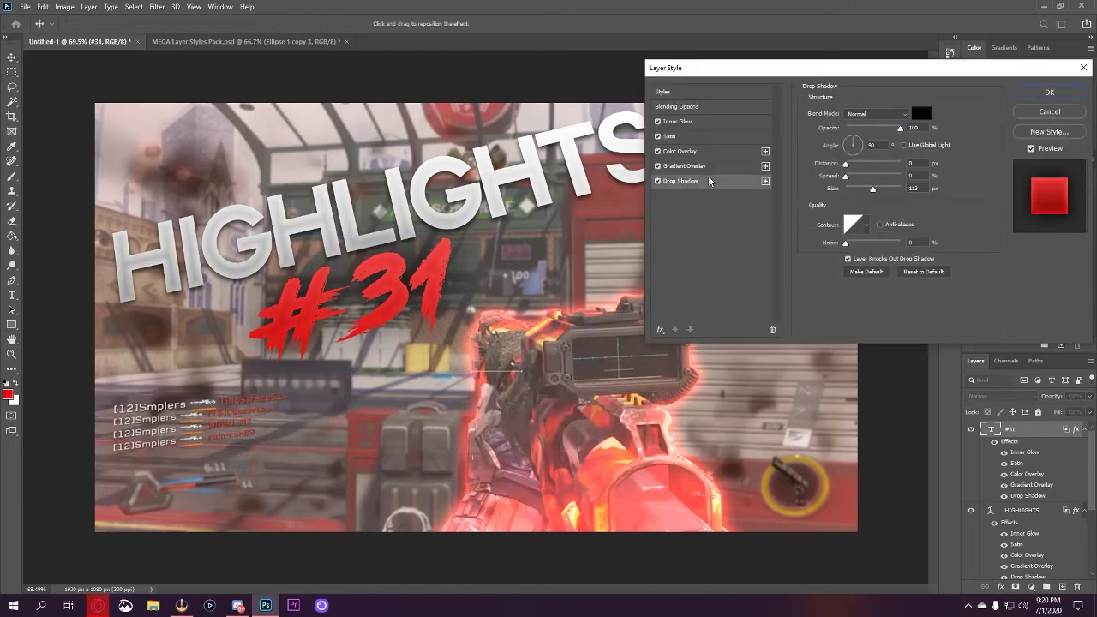
left_click_drag(908, 132, 887, 128)
left_click_drag(872, 189, 851, 190)
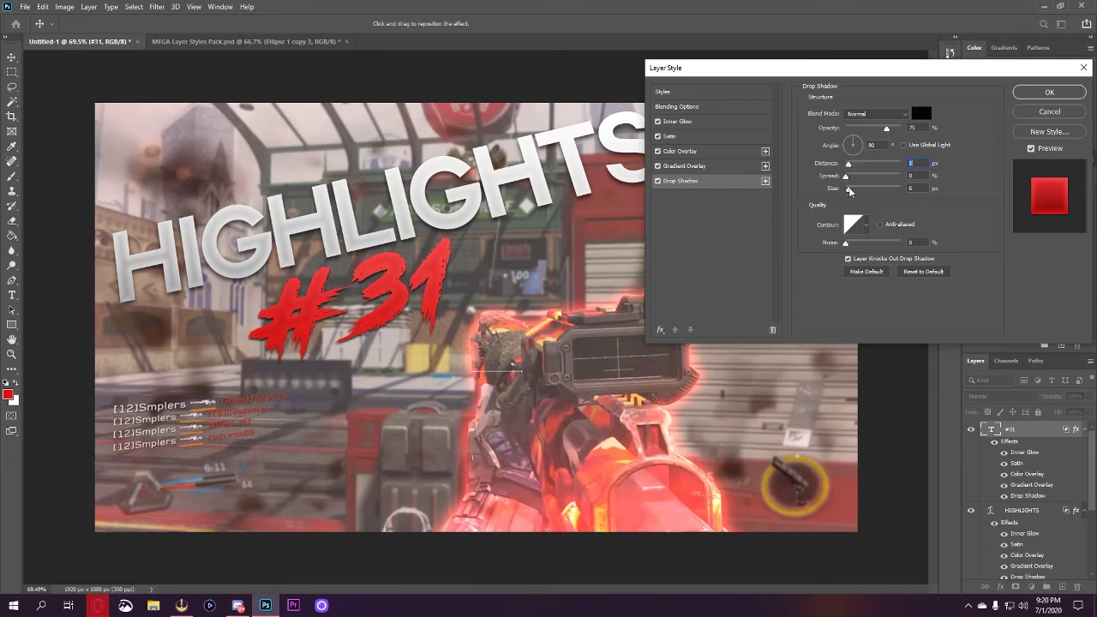
left_click_drag(852, 189, 851, 192)
left_click(888, 131)
Change the inner glow color of the #31 text to red ff2929.
left_click(703, 126)
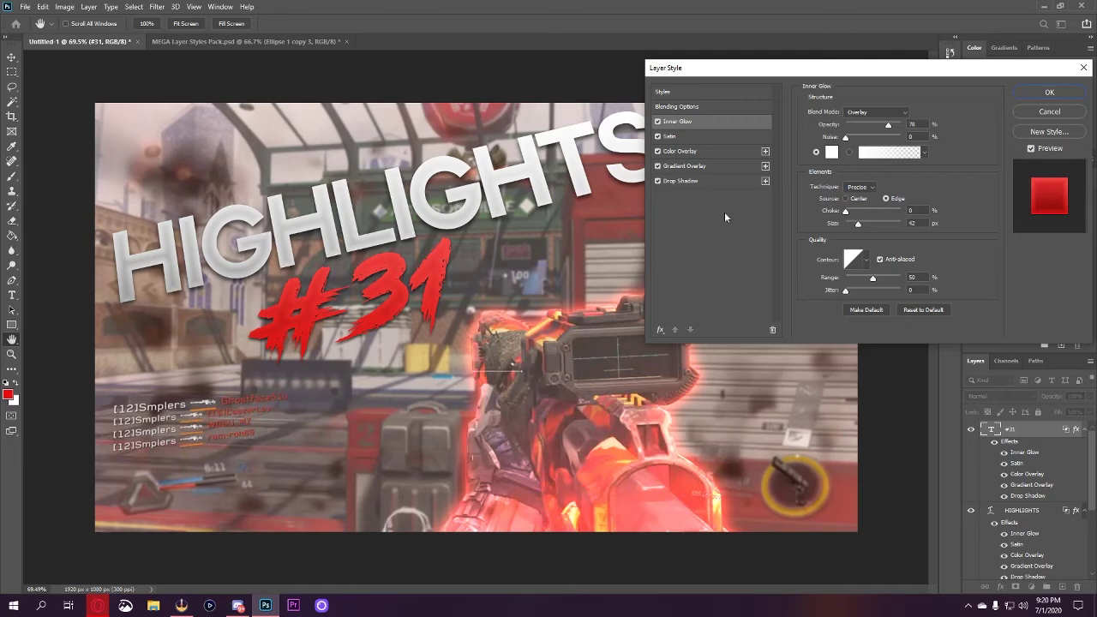
left_click(831, 152)
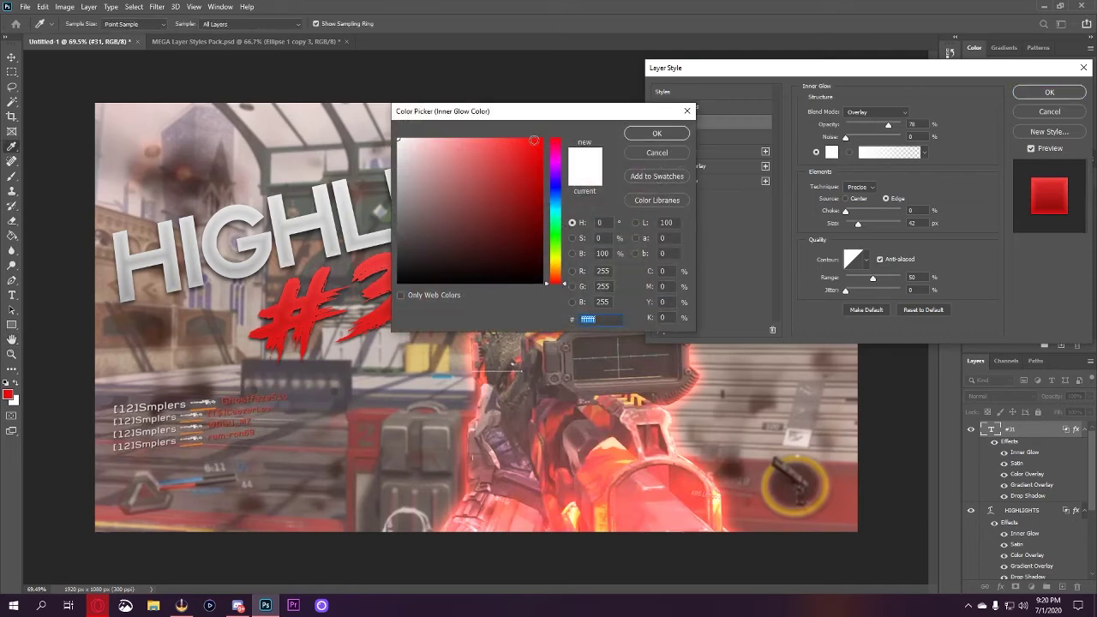
left_click(539, 142)
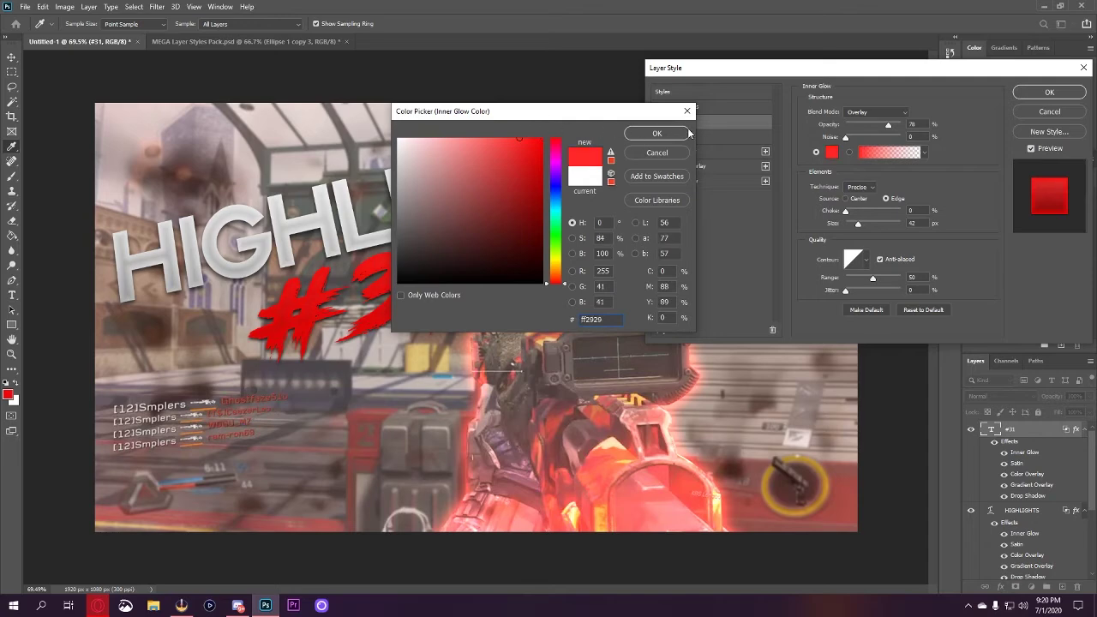
left_click(657, 134)
Set the #31 inner glow to Lighter Color blend mode and 18 px size, lower its opacity slightly, and apply the style.
left_click(876, 112)
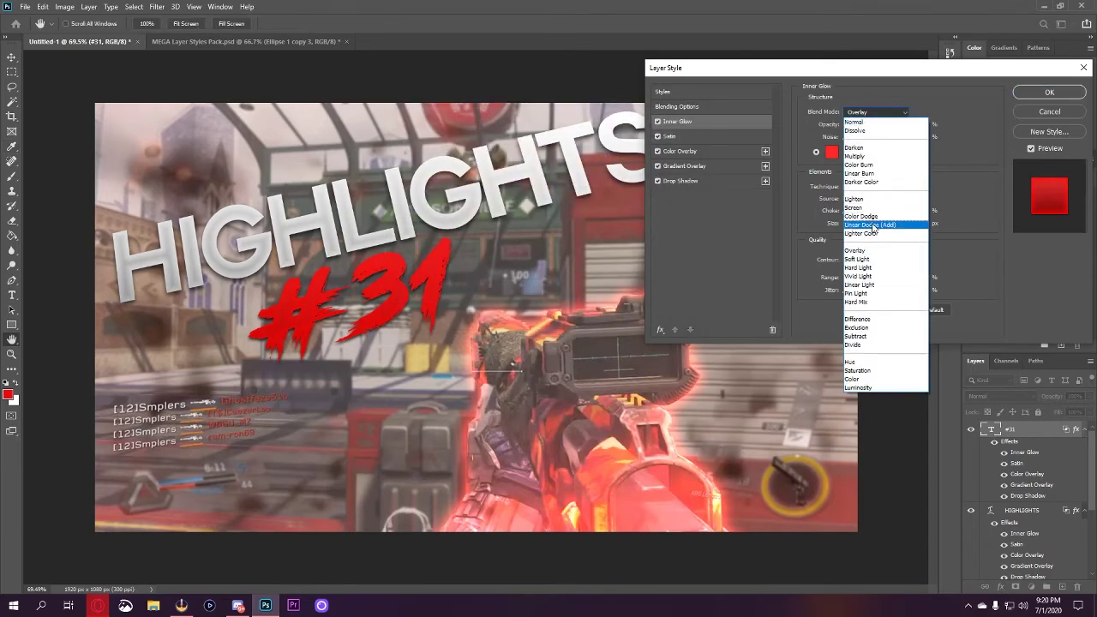
left_click(873, 223)
scroll(874, 113, "up", 2)
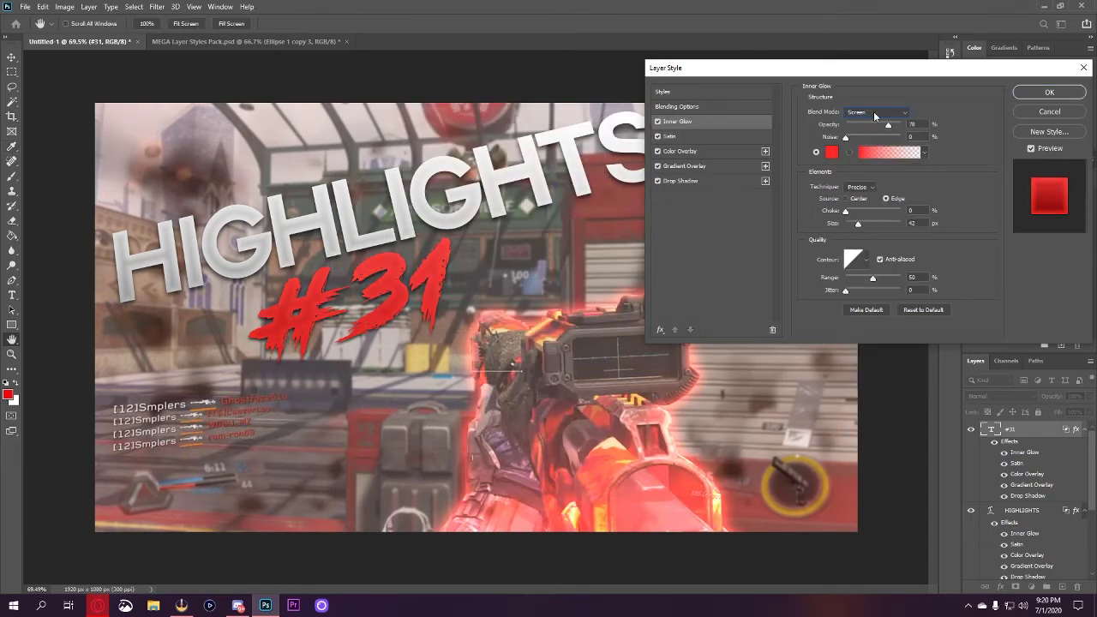
scroll(874, 113, "down", 1)
left_click_drag(858, 224, 854, 227)
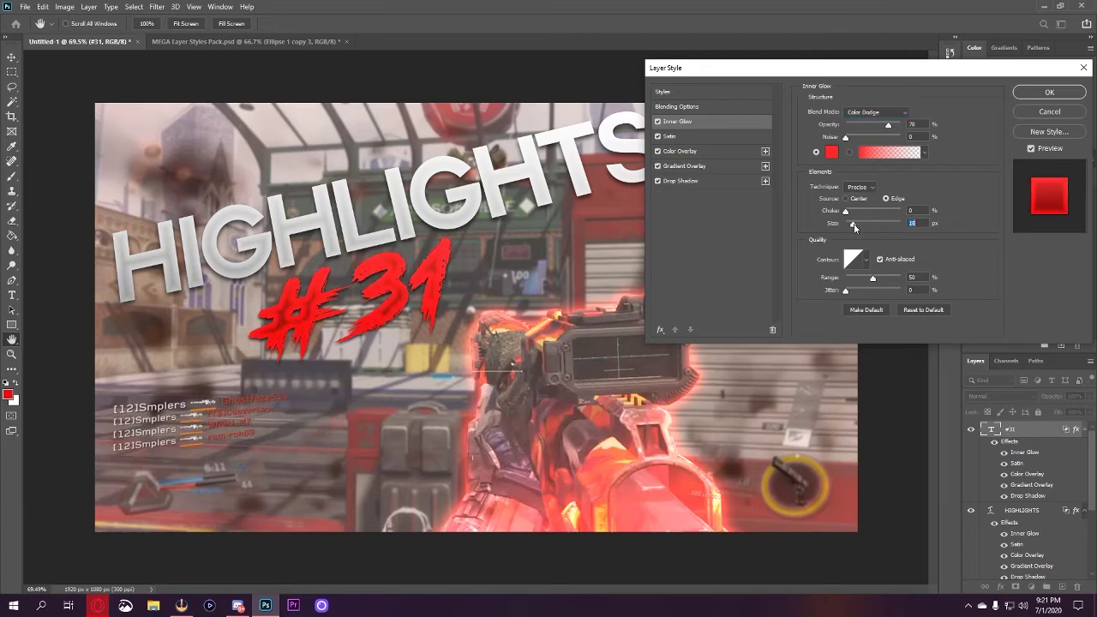
left_click(872, 113)
left_click(866, 114)
scroll(870, 116, "down", 2)
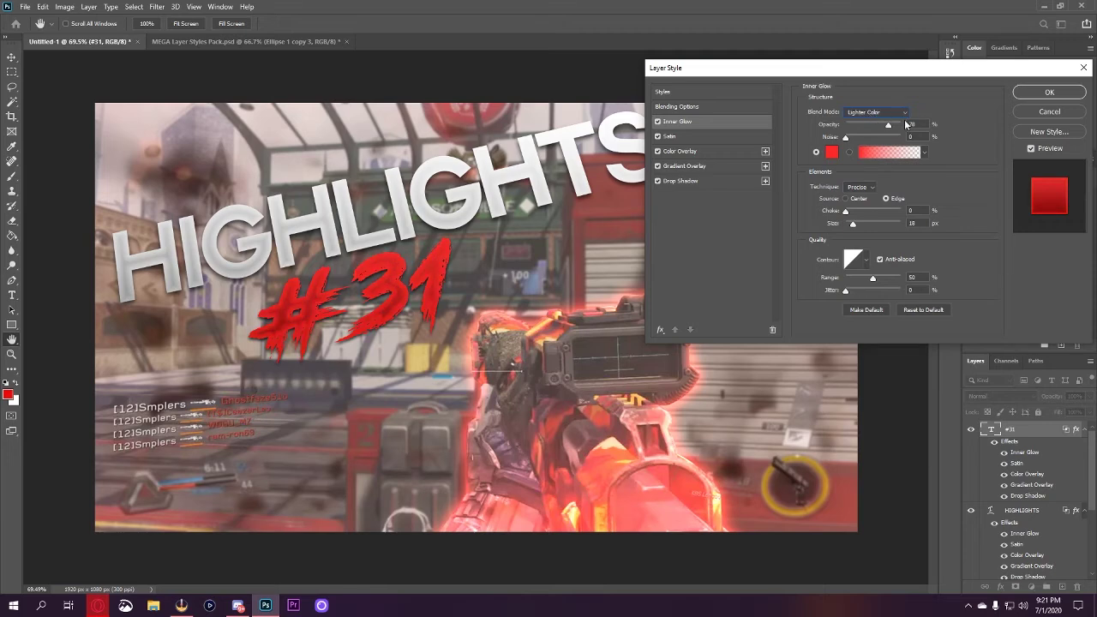
left_click_drag(888, 127, 884, 125)
left_click(1050, 93)
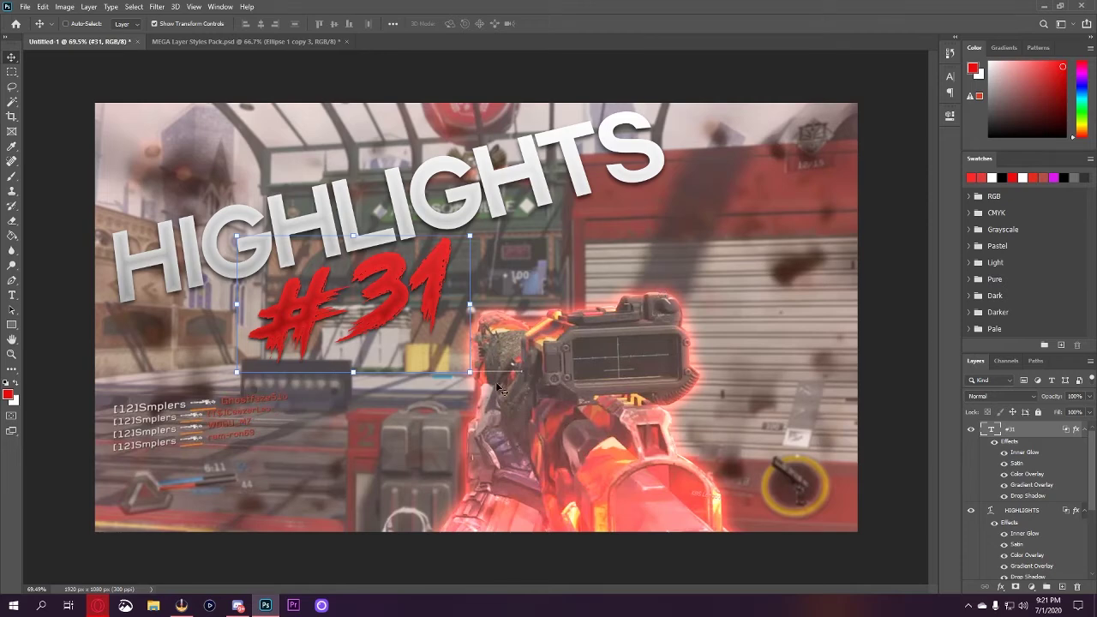
Collapse the effects of the #31 and HIGHLIGHTS layers and switch the image copy layer's smart filters off and on again.
left_click(1084, 428)
left_click(1085, 445)
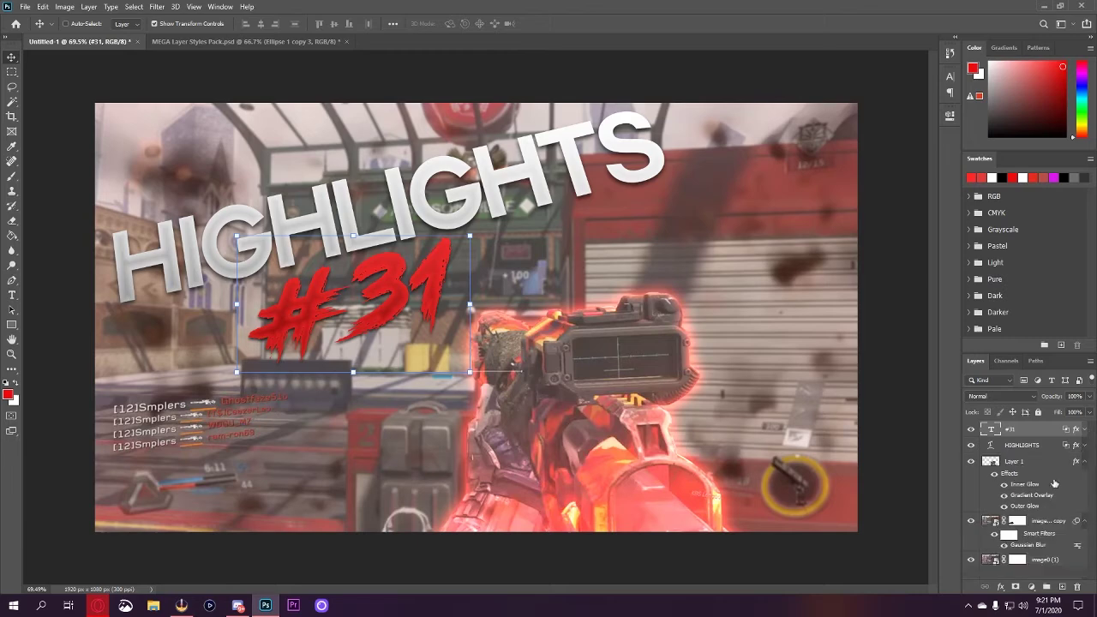
left_click(994, 534)
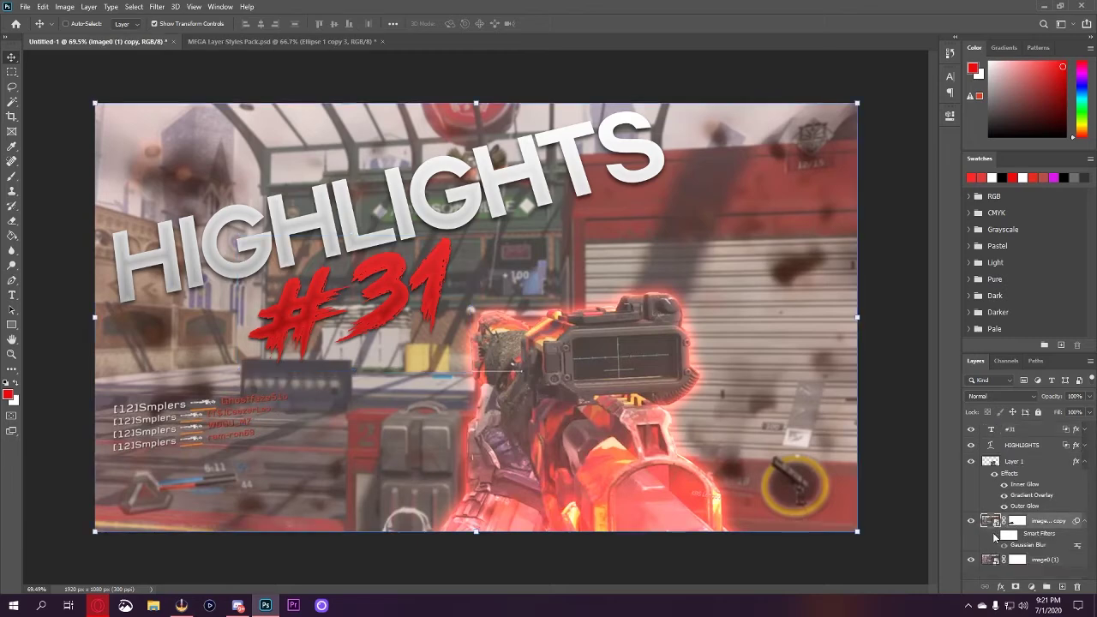
left_click(995, 534)
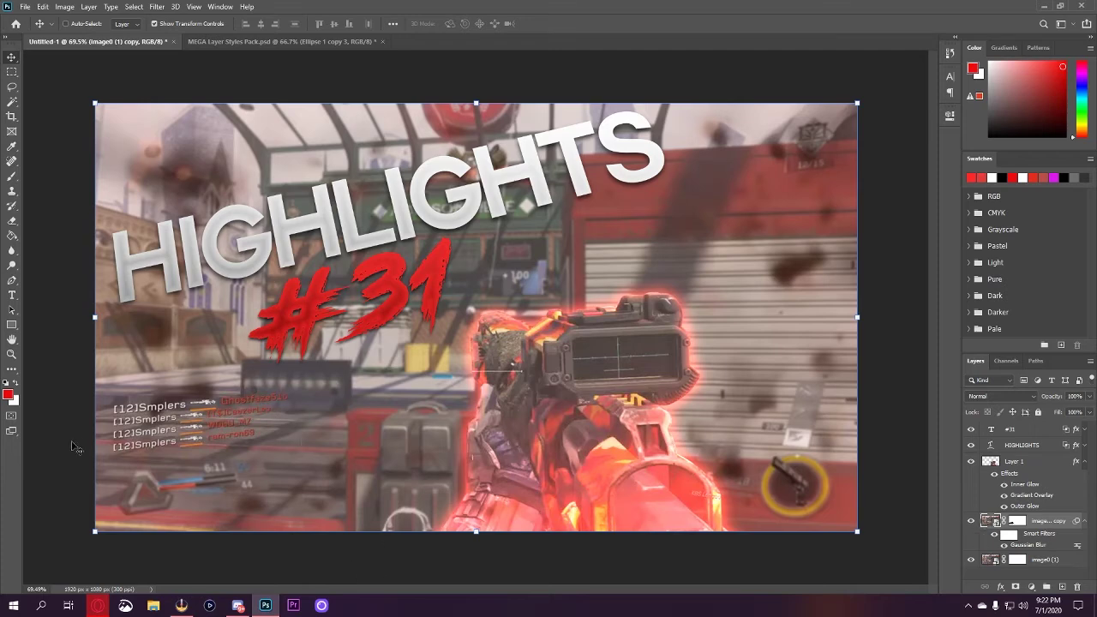
Outline the four kill feed lines on the image copy layer with a closed Polygonal Lasso selection.
left_click(12, 87)
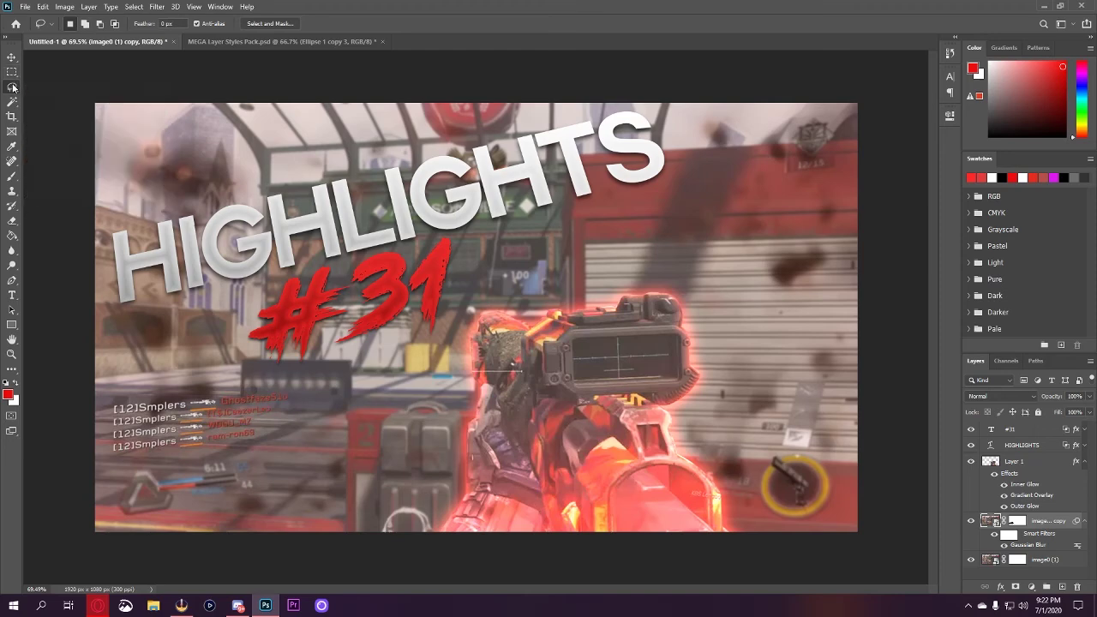
right_click(12, 87)
left_click(68, 97)
left_click(109, 401)
left_click(109, 456)
left_click(291, 392)
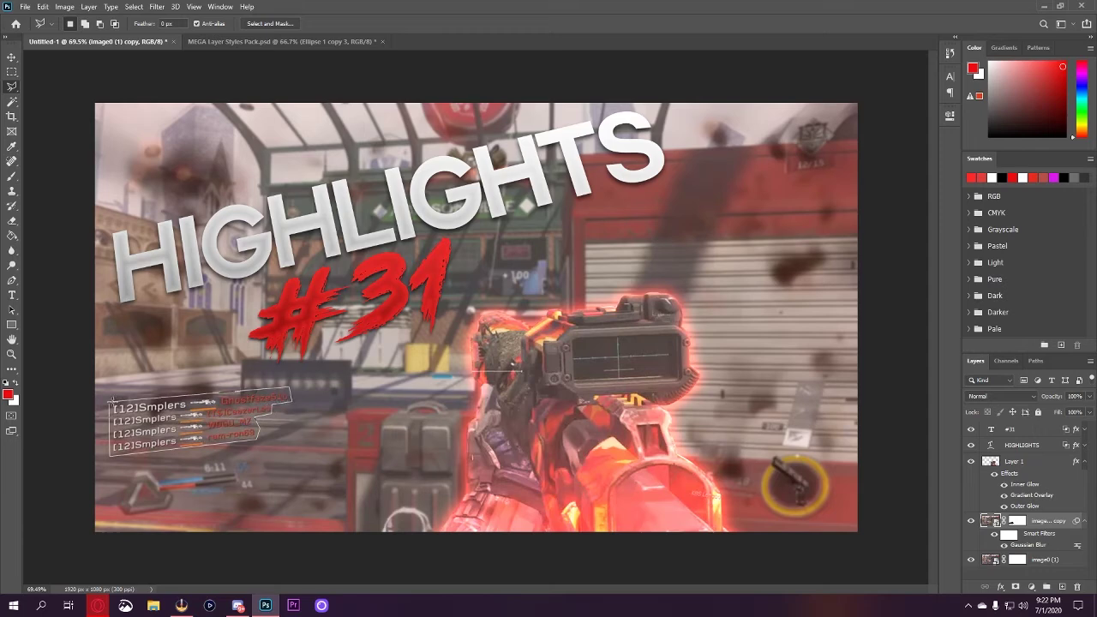
left_click(114, 406)
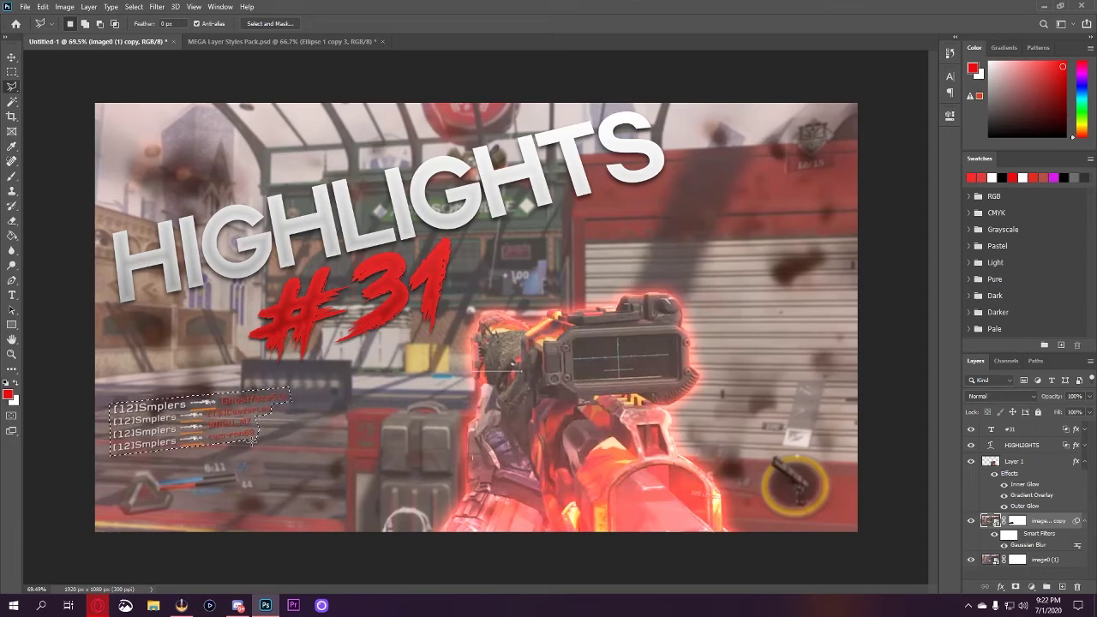
Feather the kill feed selection by 5 pixels and copy it from the image copy layer to a new layer.
right_click(215, 418)
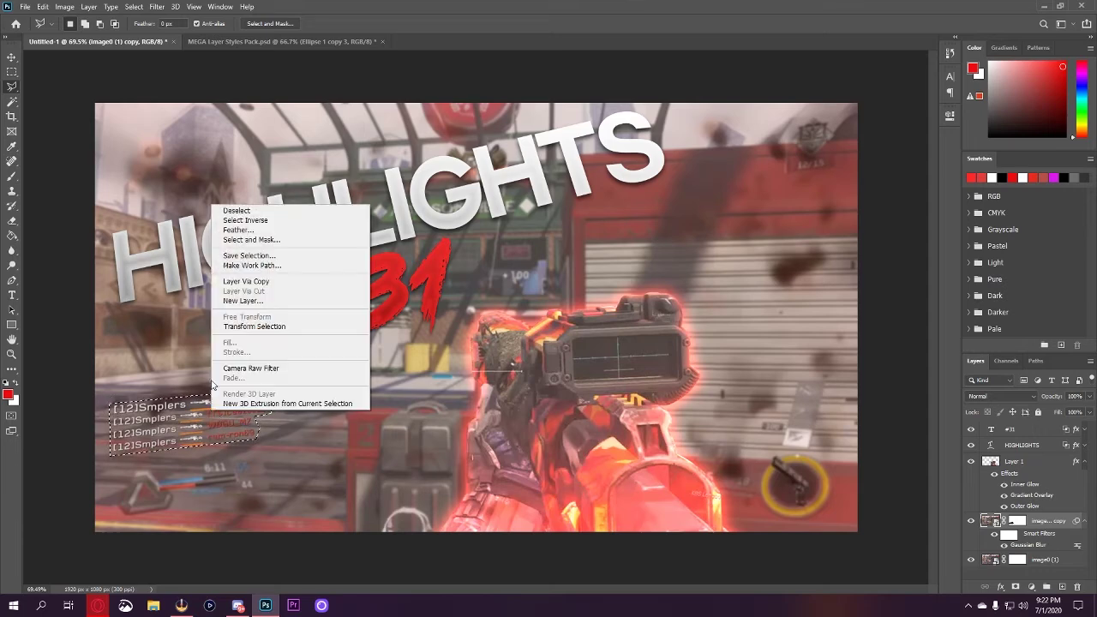
left_click(239, 229)
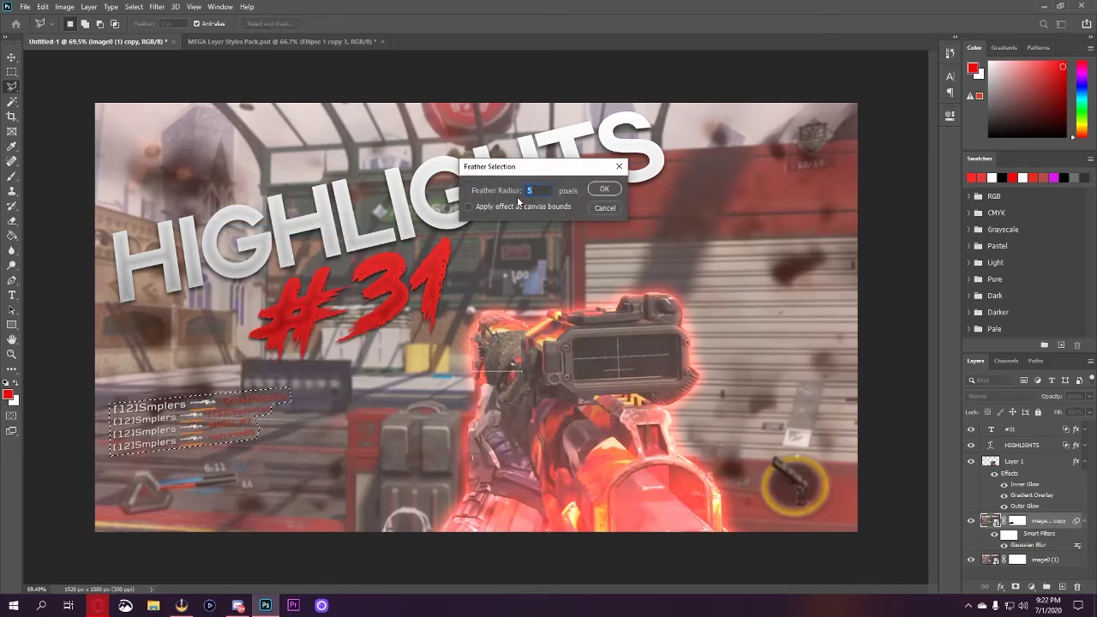
left_click(603, 189)
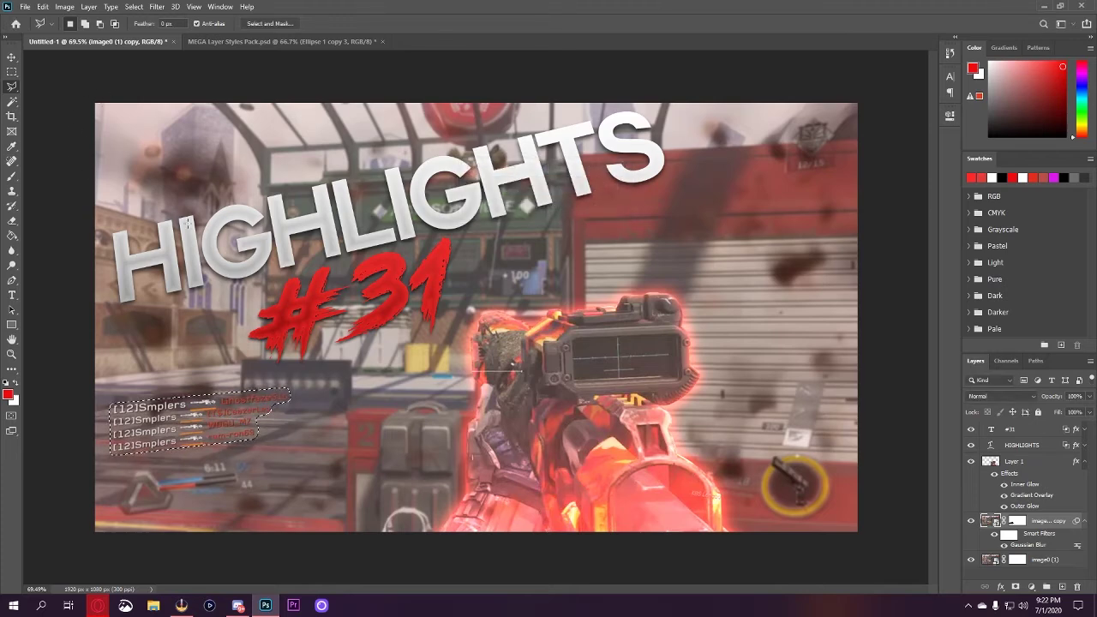
right_click(233, 410)
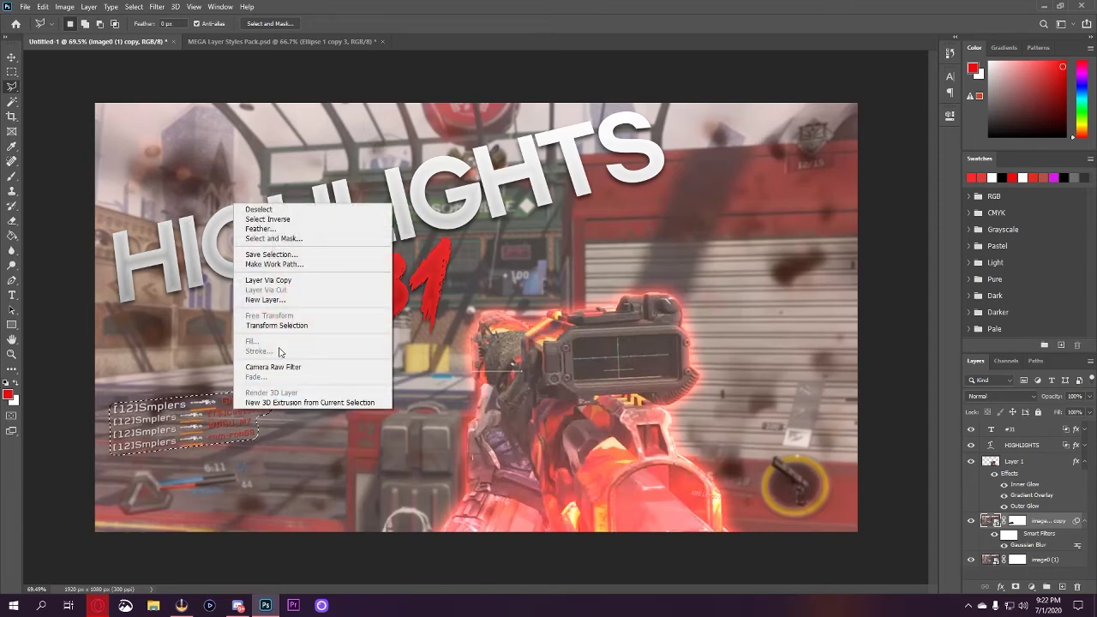
left_click(290, 280)
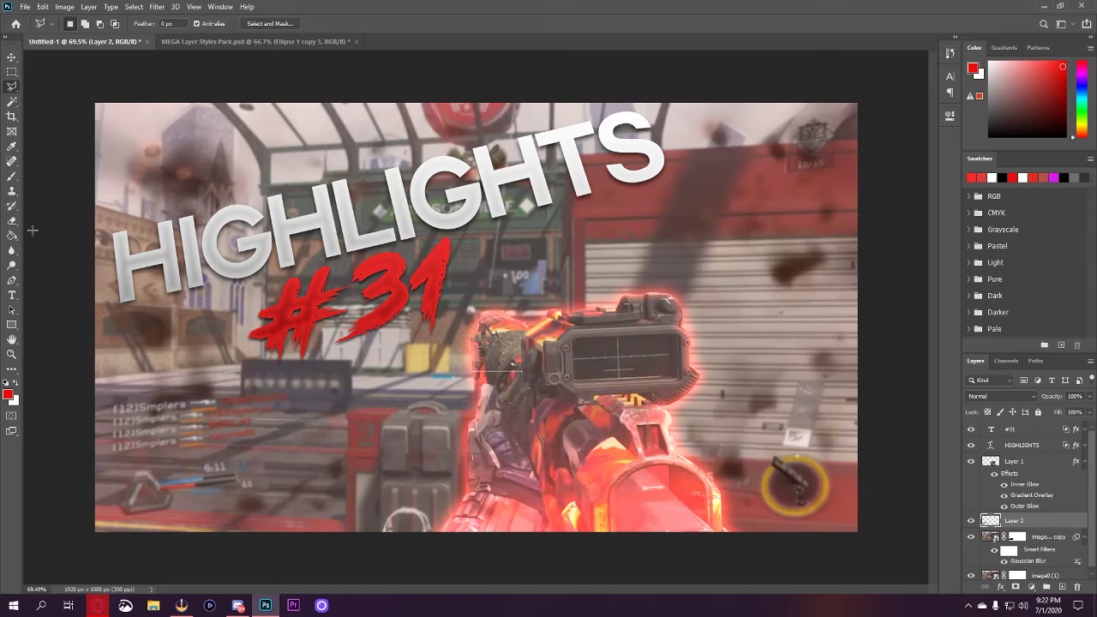
Undo copying the blurred kill feed to a new layer, restoring the selection around its four lines.
left_click(12, 58)
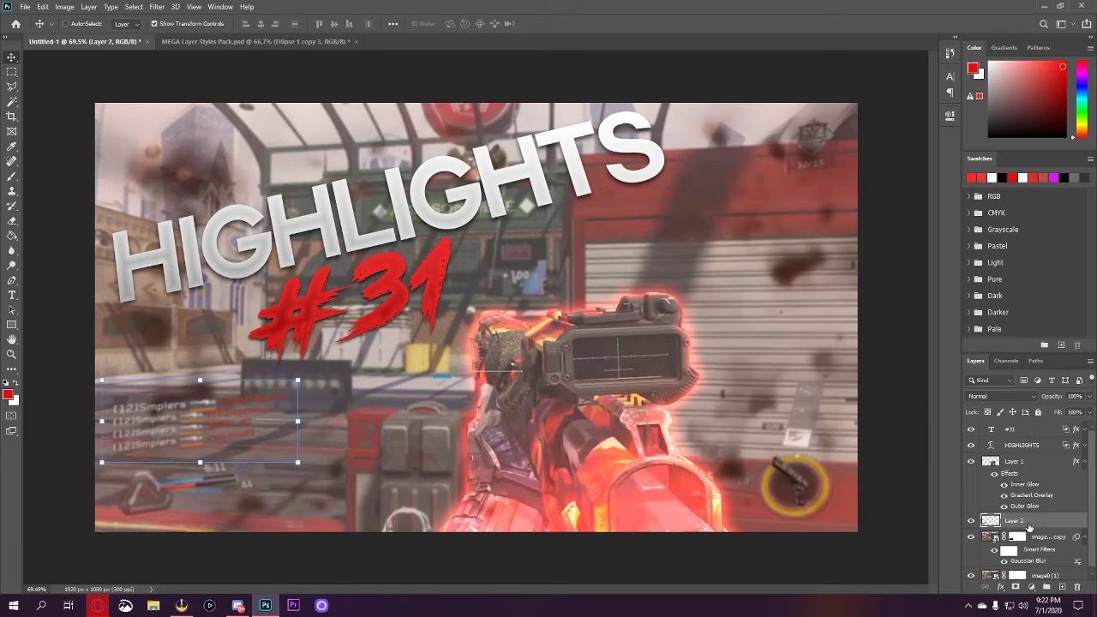
scroll(1032, 552, "down", 1)
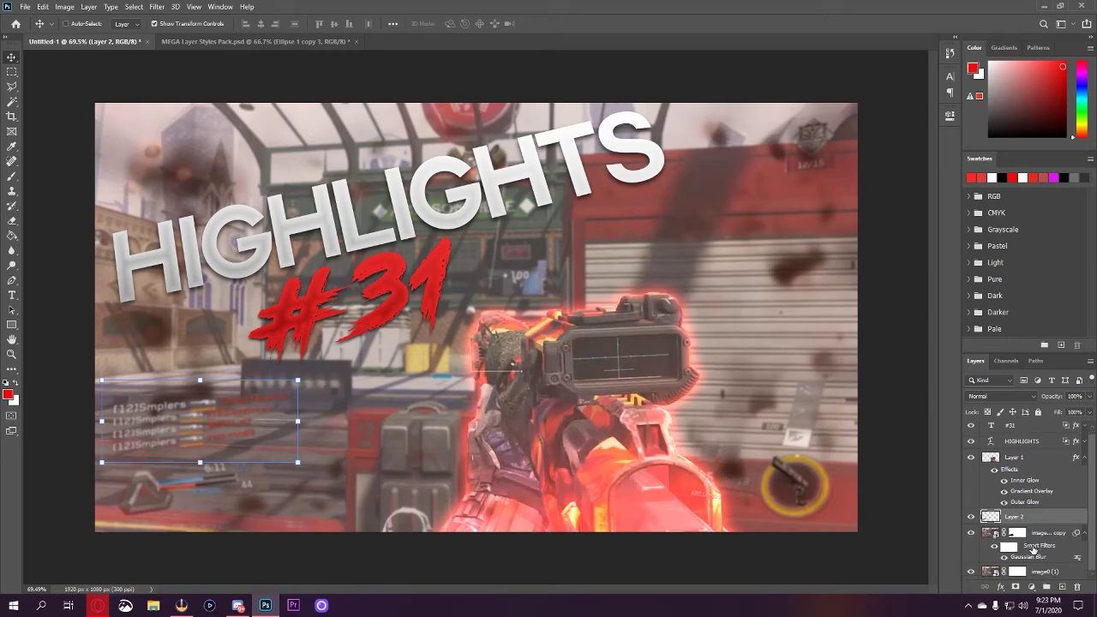
key("ctrl+z")
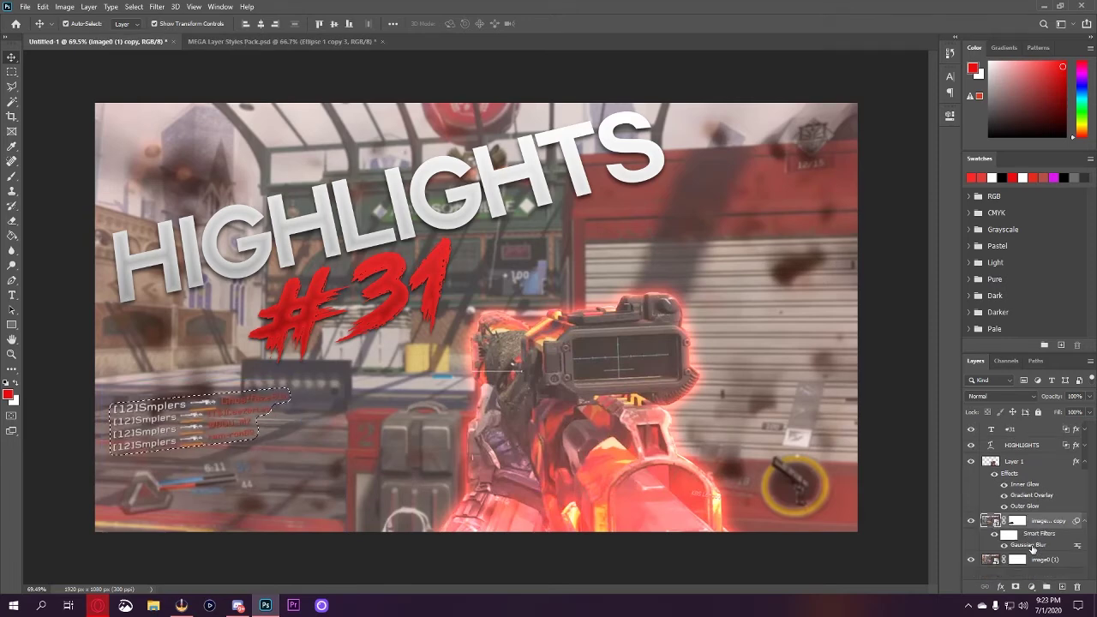
Copy the selected kill feed from the sharp image0 (1) layer to a new layer and place it above the image copy layer.
left_click(1041, 560)
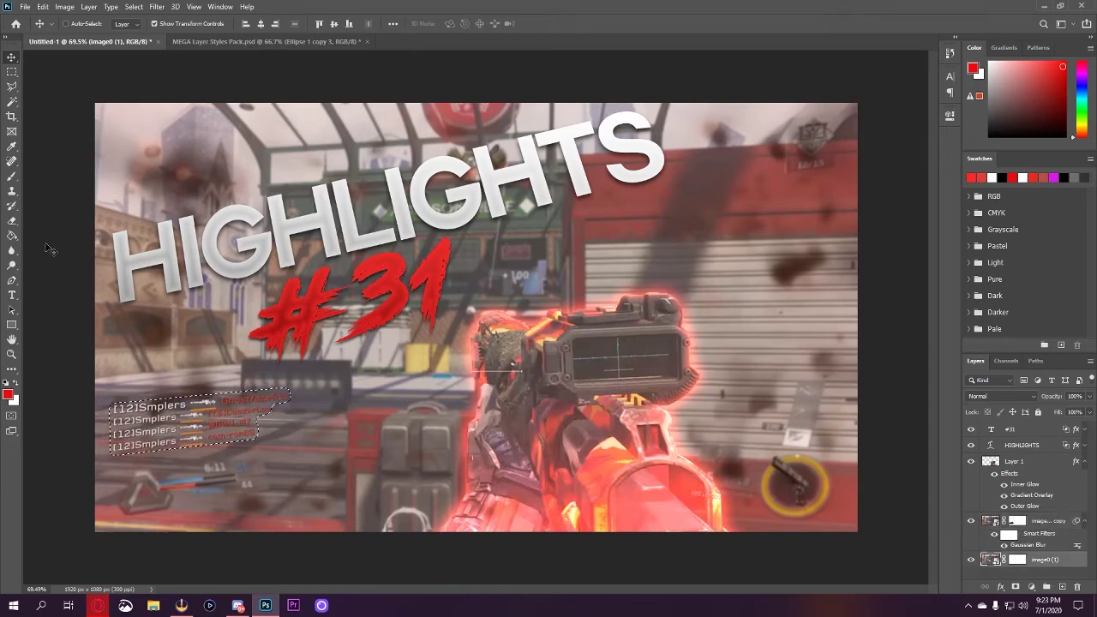
right_click(169, 417)
left_click(188, 372)
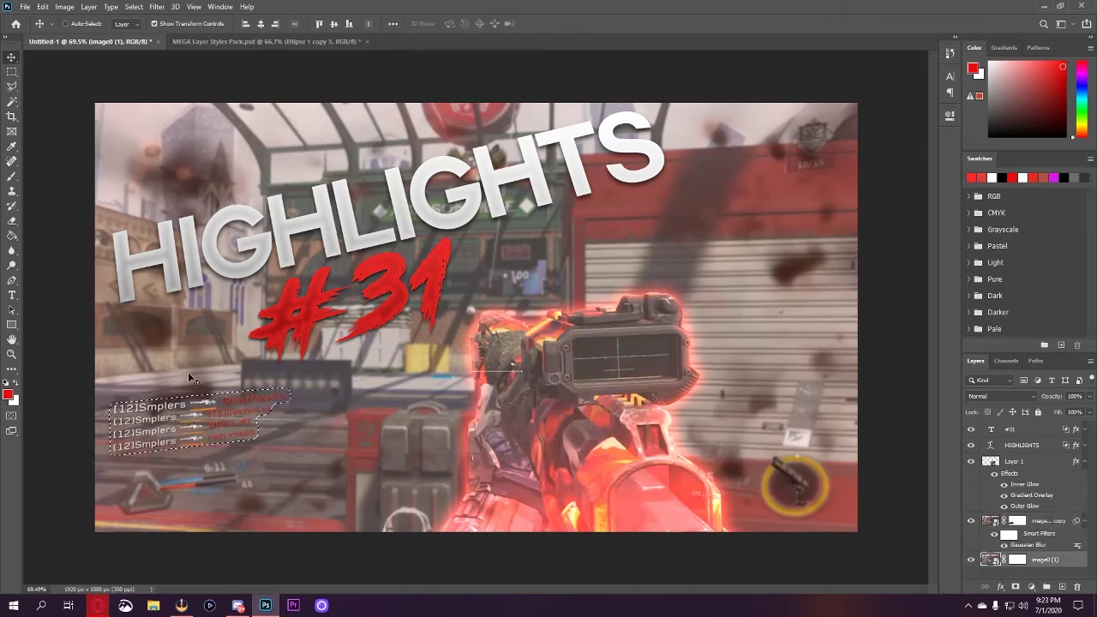
left_click(11, 71)
right_click(181, 198)
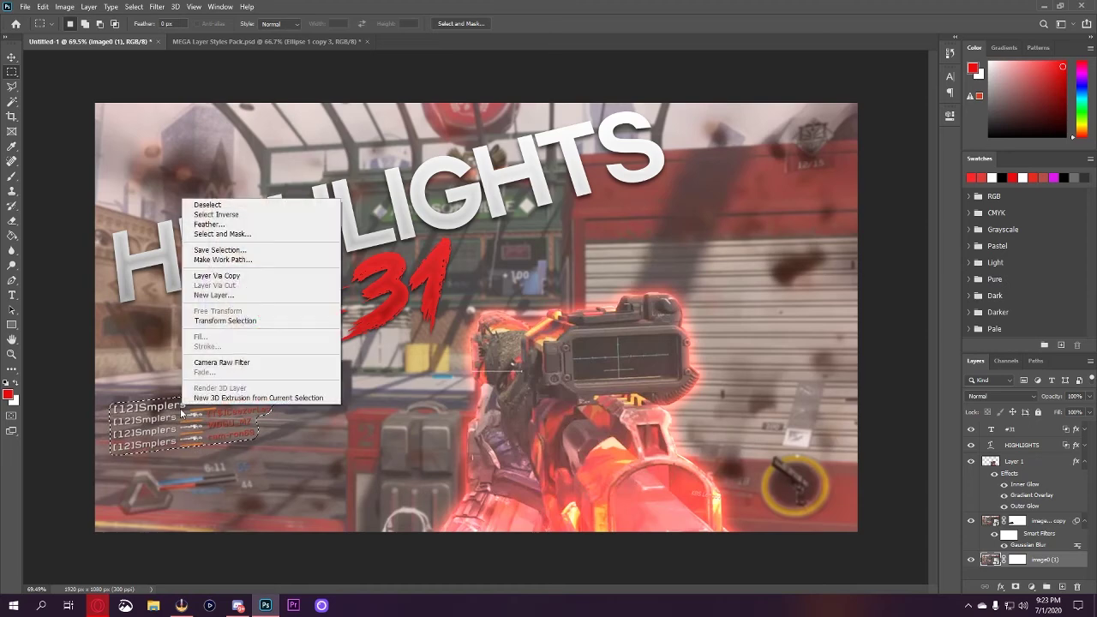
left_click(242, 276)
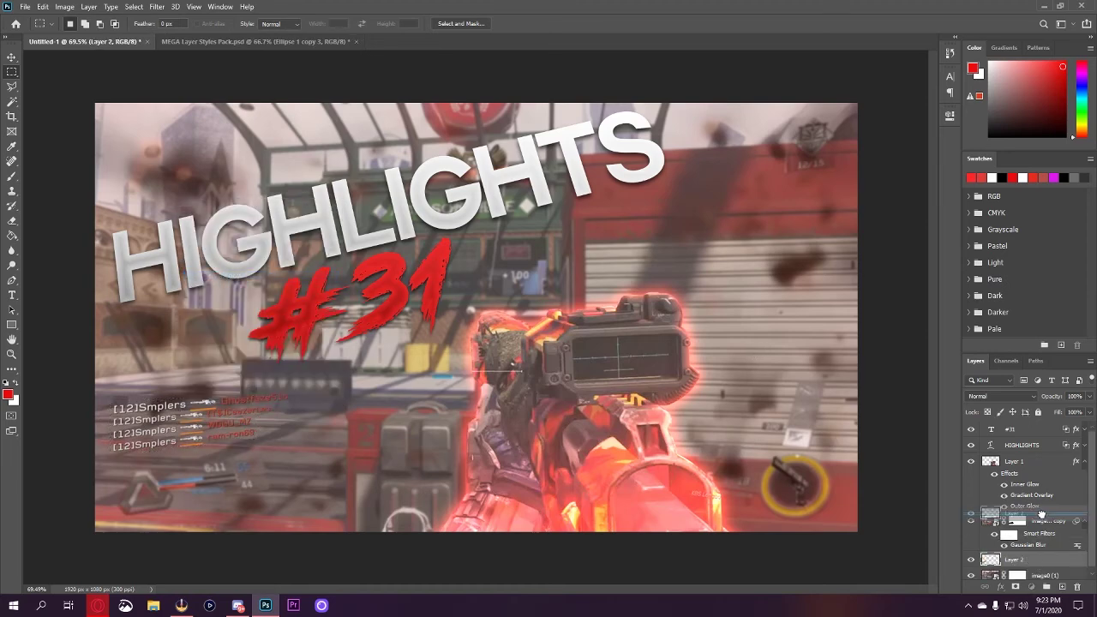
left_click_drag(1042, 511, 1041, 516)
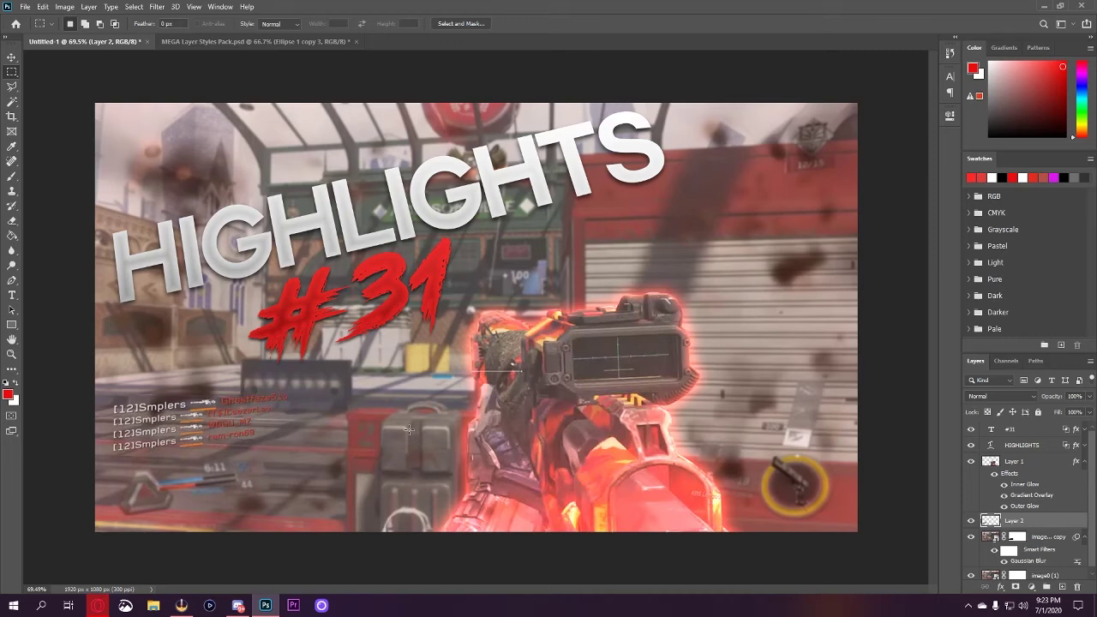
Scale the copied kill feed up proportionally to a little over 120% and apply the transformation.
left_click(11, 56)
left_click_drag(298, 380, 338, 364)
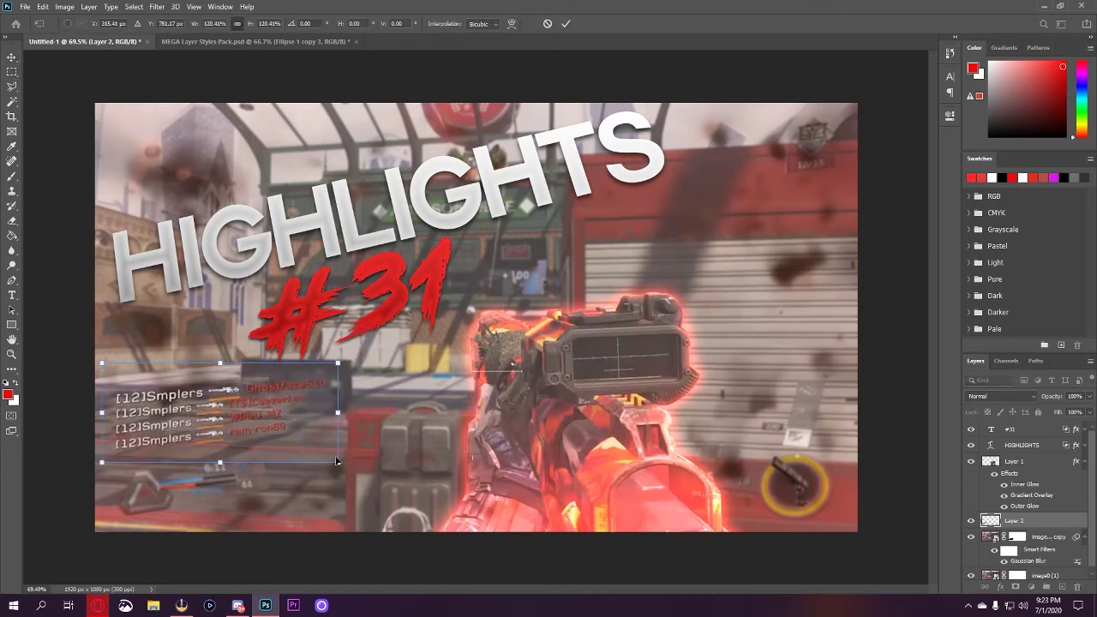
left_click_drag(338, 463, 348, 469)
left_click(566, 24)
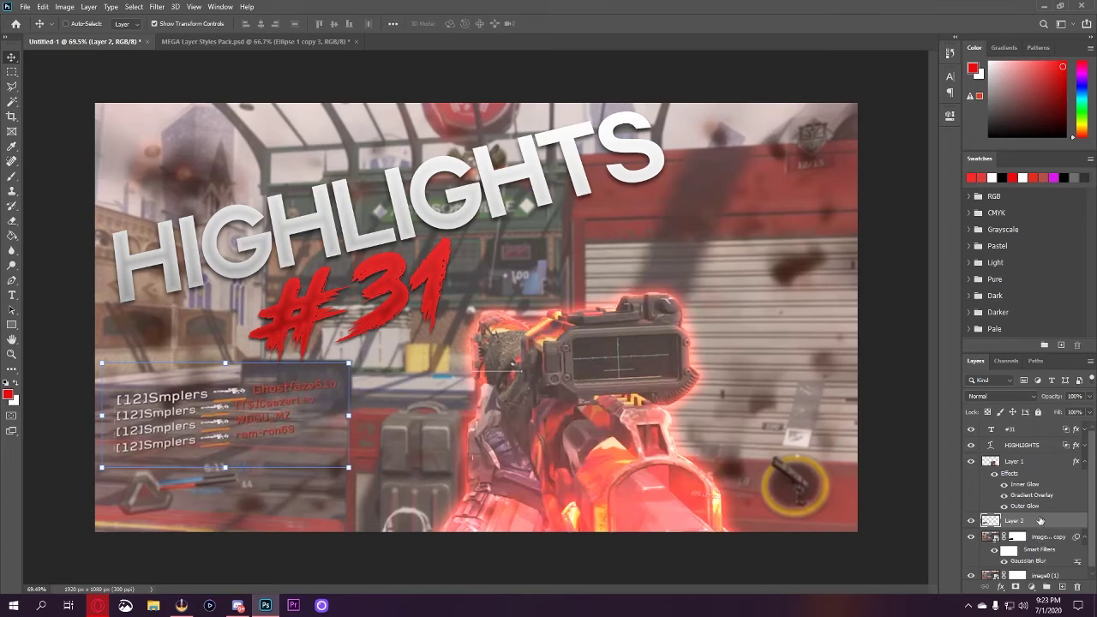
Try to erase leftover background around the player names on the kill feed layer with a small Eraser brush.
left_click(1029, 462)
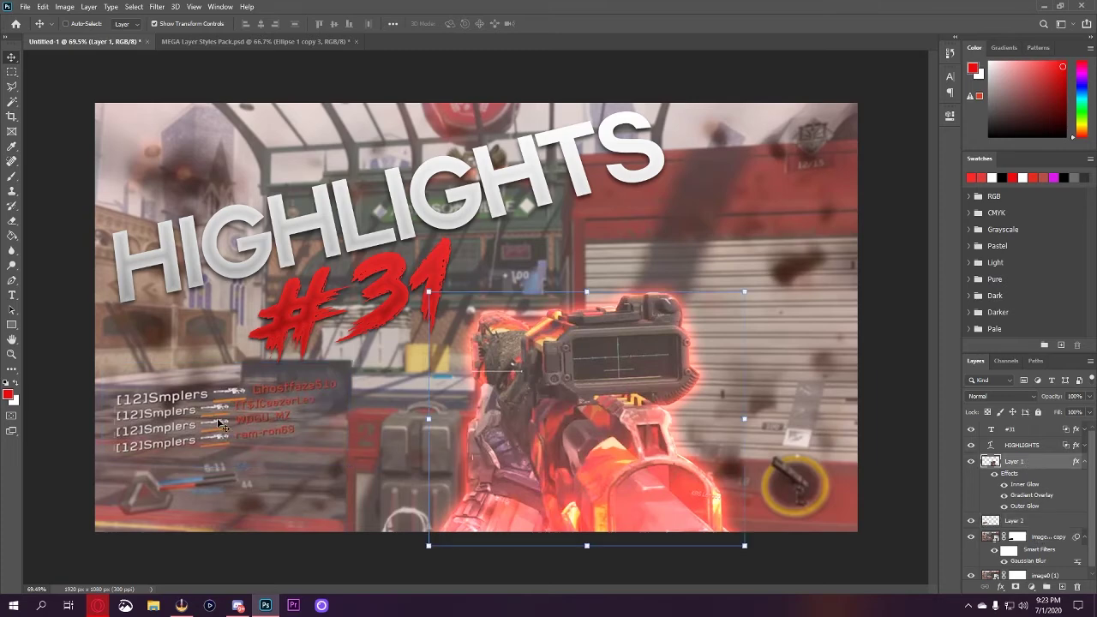
scroll(292, 384, "up", 3)
scroll(210, 419, "up", 2)
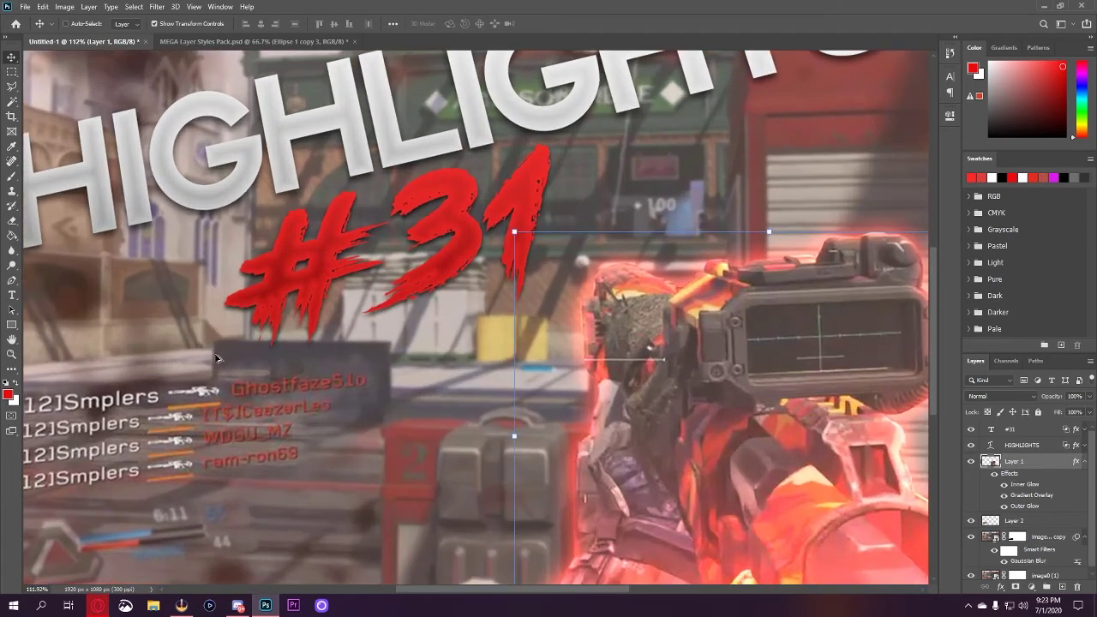
left_click(13, 221)
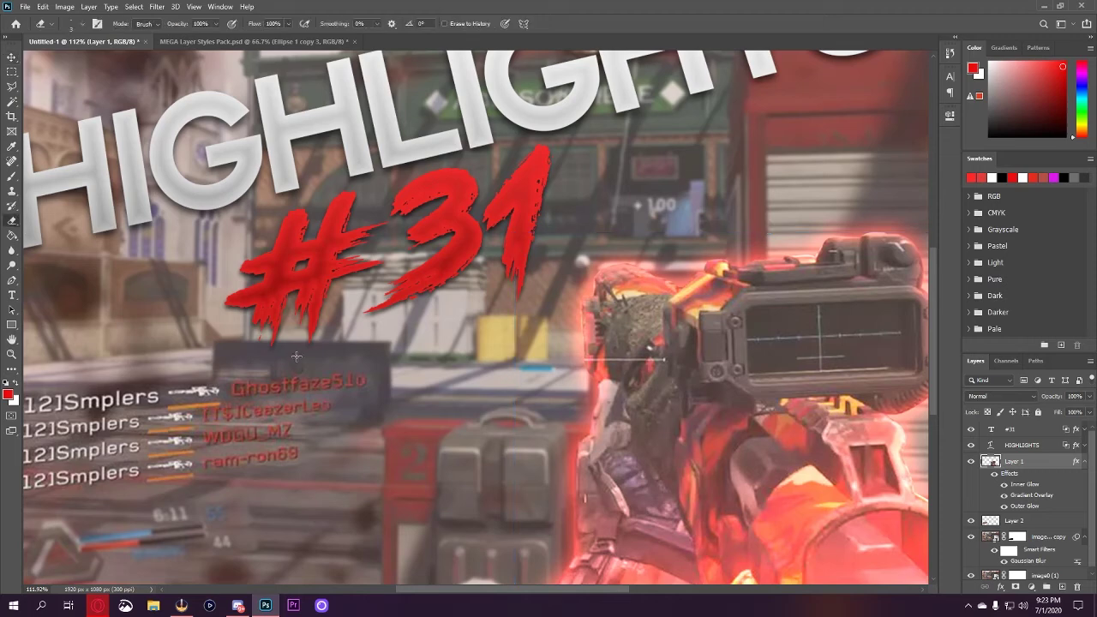
key("bracketright")
left_click(1033, 521)
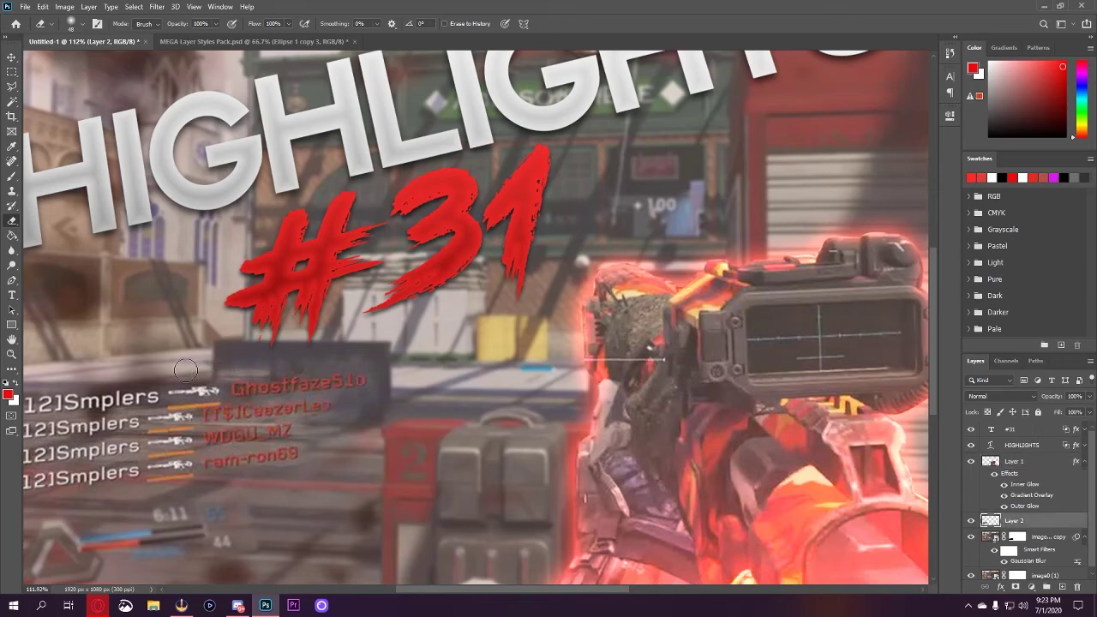
scroll(216, 450, "up", 5)
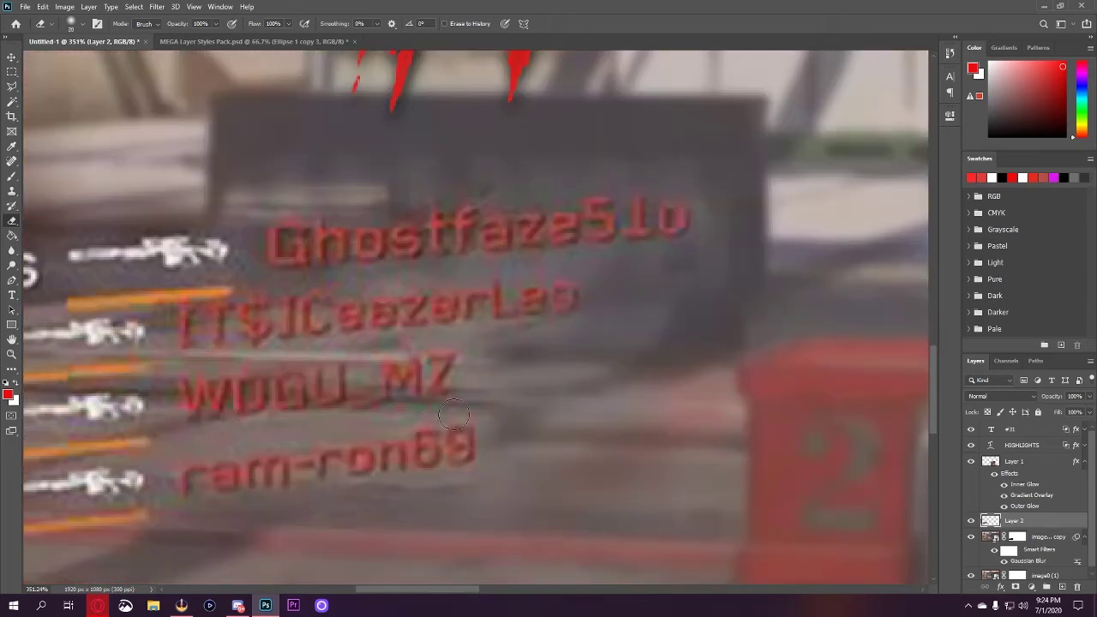
key("bracketleft")
key("bracketleft")
key("bracketleft")
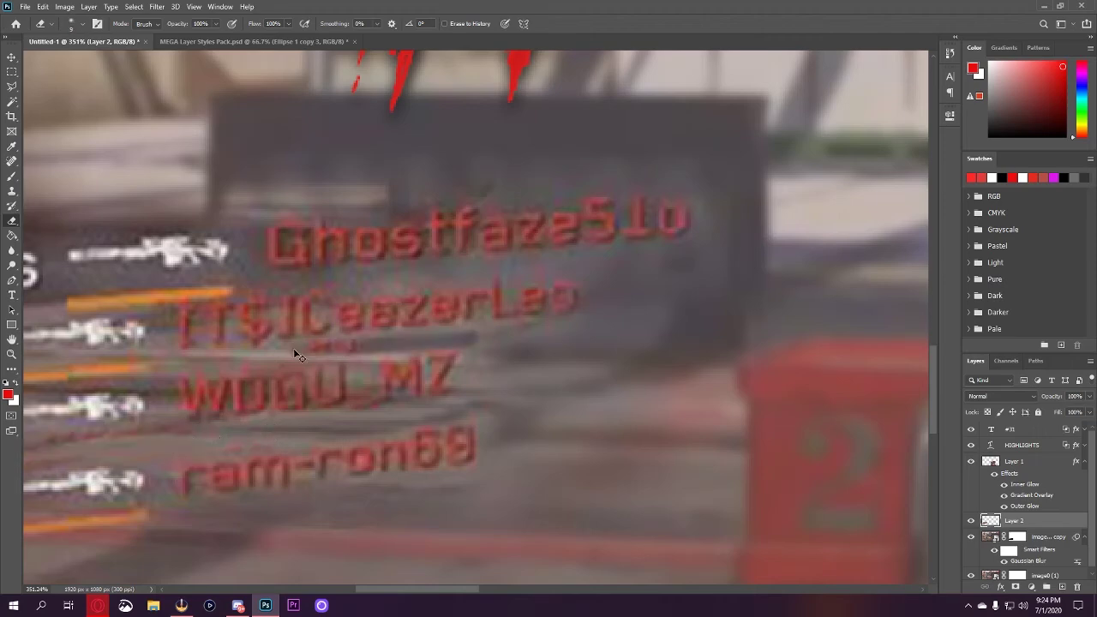
Hide and show the enlarged kill feed layer to compare it with the original lines, and check the whole thumbnail.
scroll(327, 358, "down", 3)
scroll(418, 425, "down", 4)
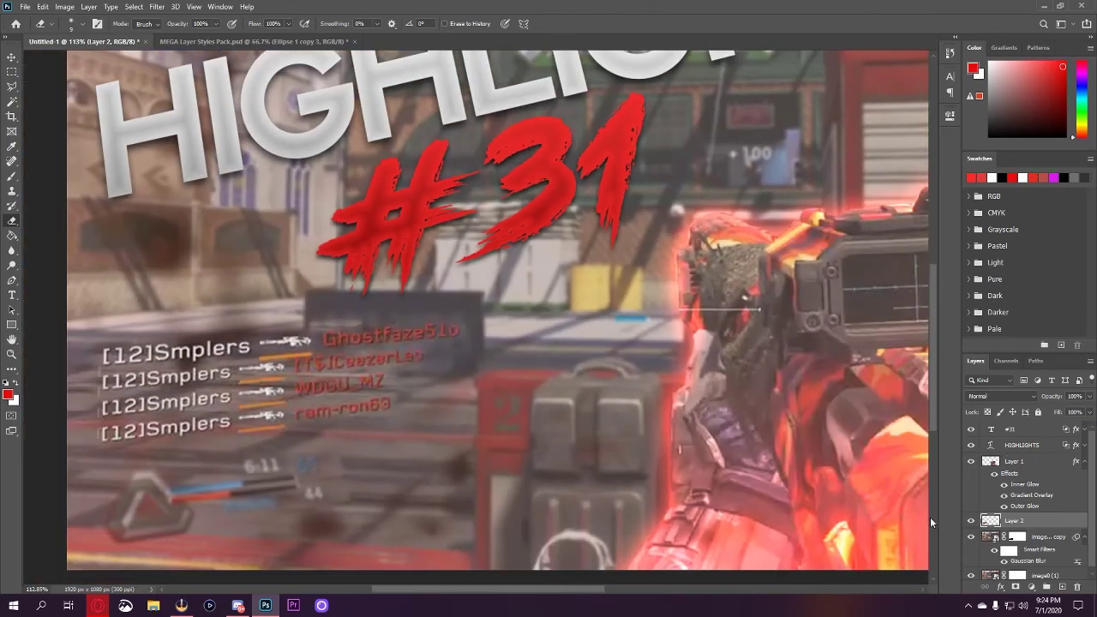
left_click(969, 520)
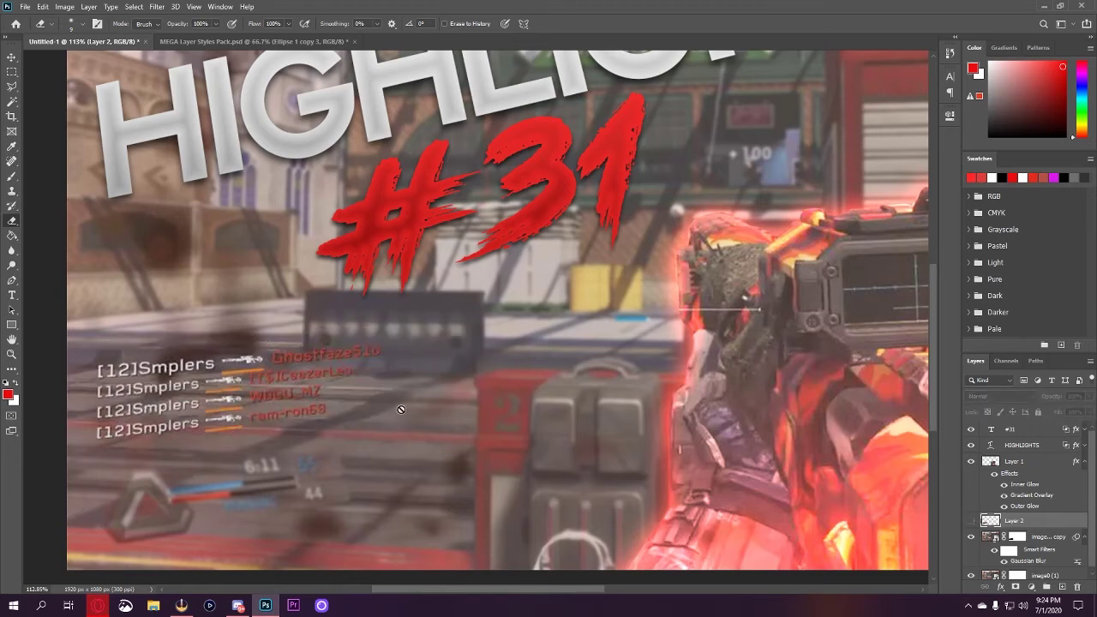
left_click(970, 521)
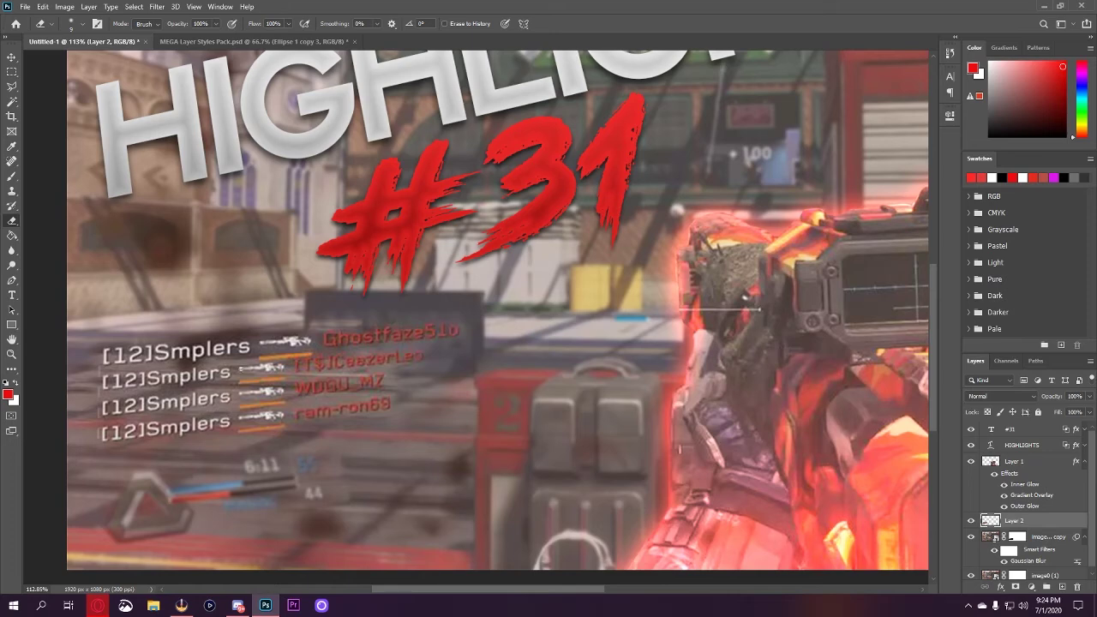
scroll(250, 419, "down", 5)
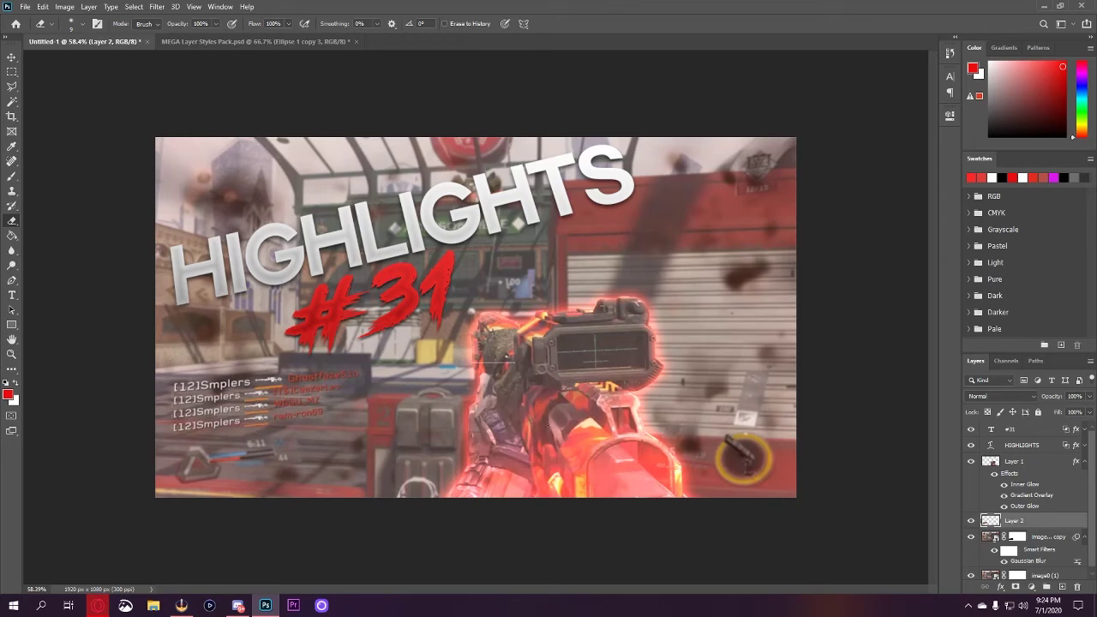
Add a Brightness/Contrast adjustment layer above the #31 layer with brightness -7 and slightly raised contrast.
left_click(1049, 432)
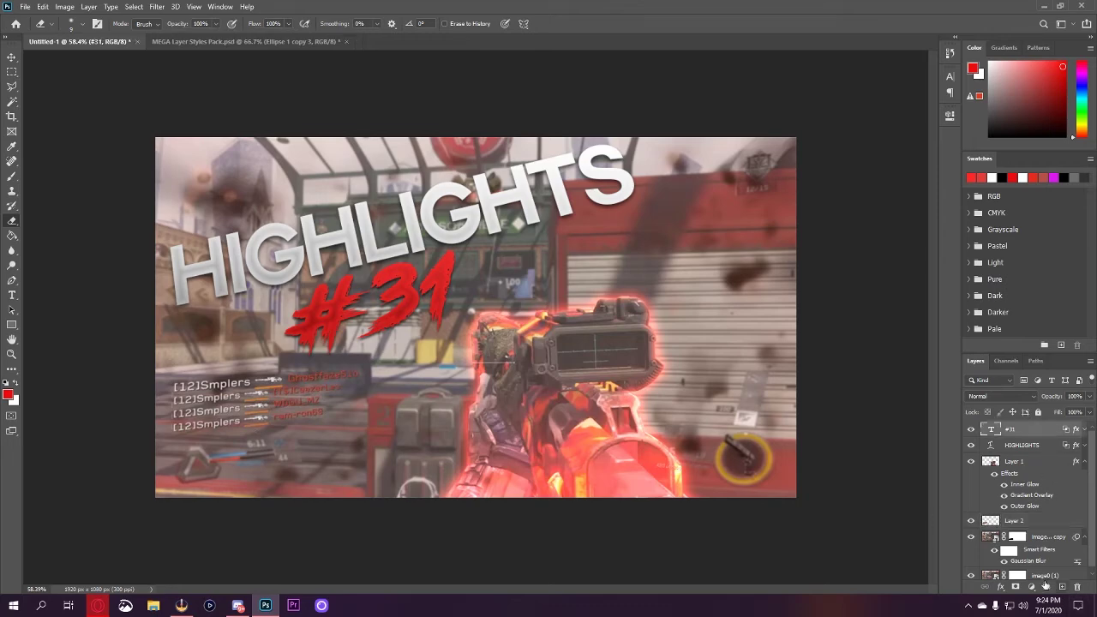
left_click(1029, 588)
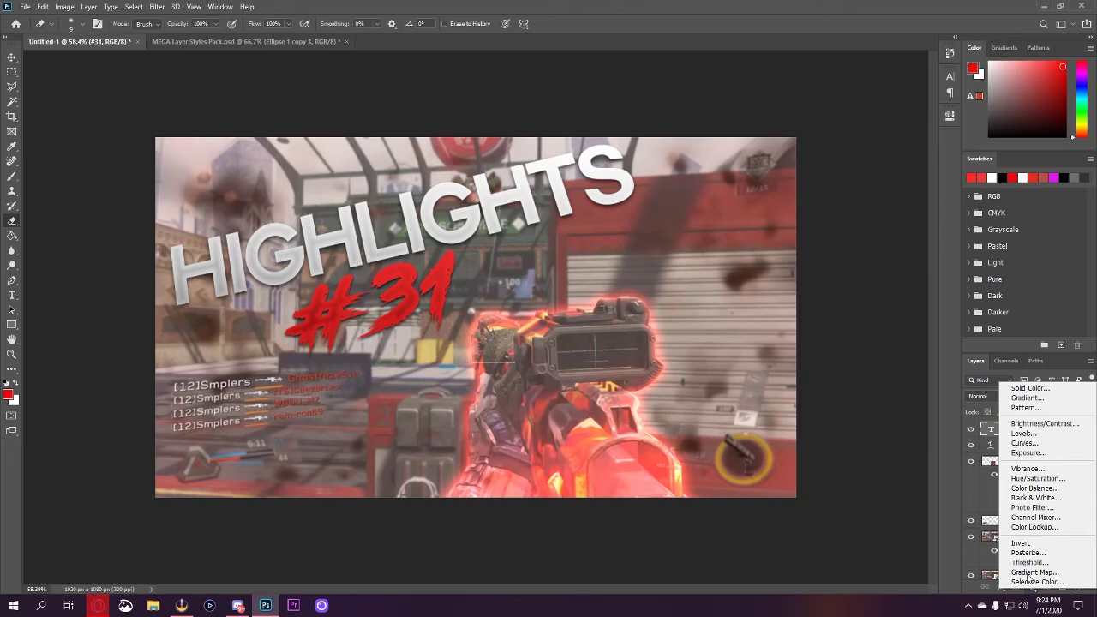
left_click(1022, 423)
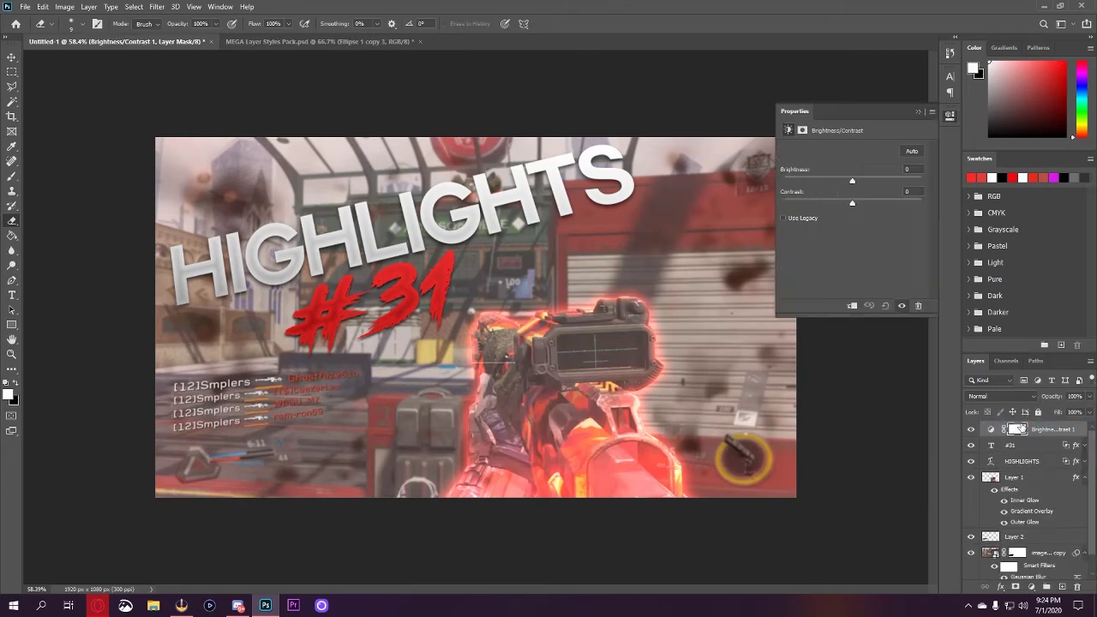
left_click_drag(851, 181, 859, 207)
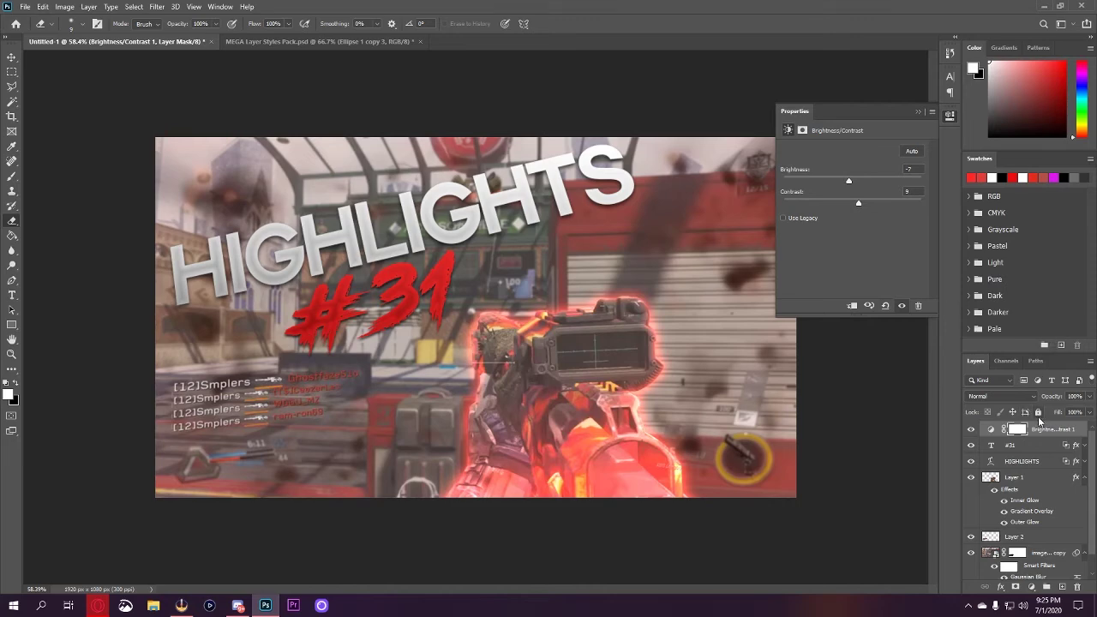
Add a Curves adjustment layer with one shadow and one highlight point, and bend the curve slightly darker.
scroll(1024, 480, "down", 1)
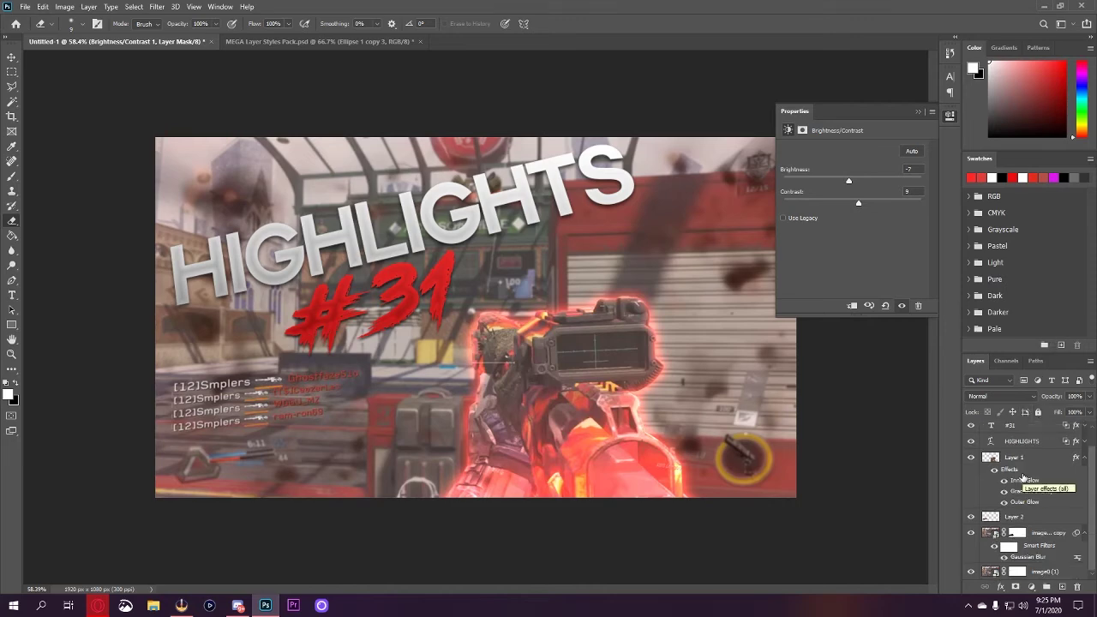
key("ctrl+m")
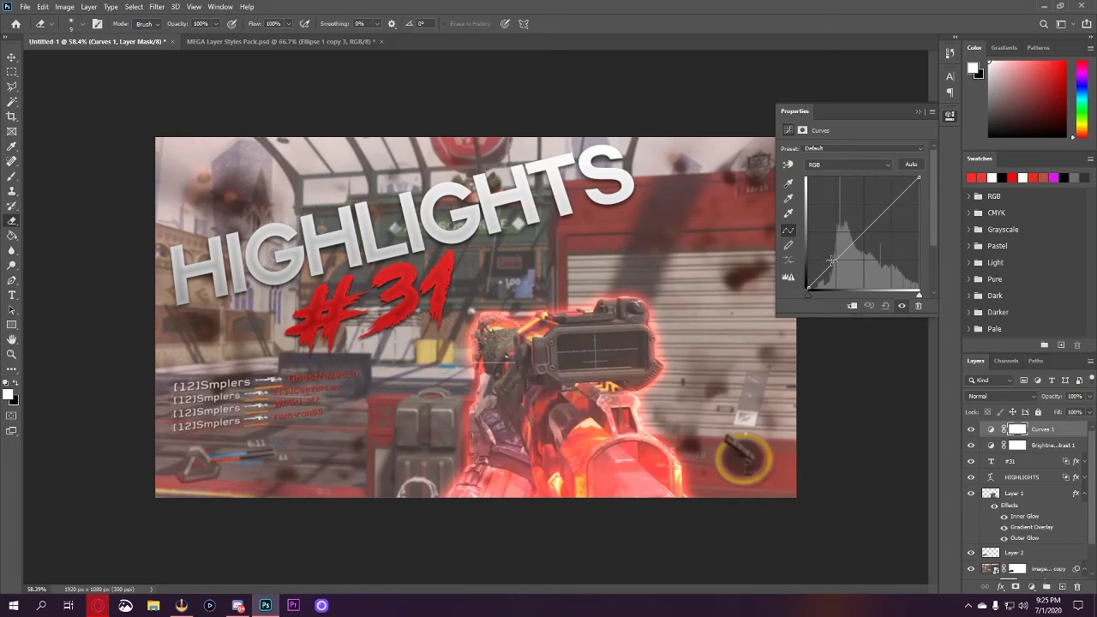
left_click(833, 261)
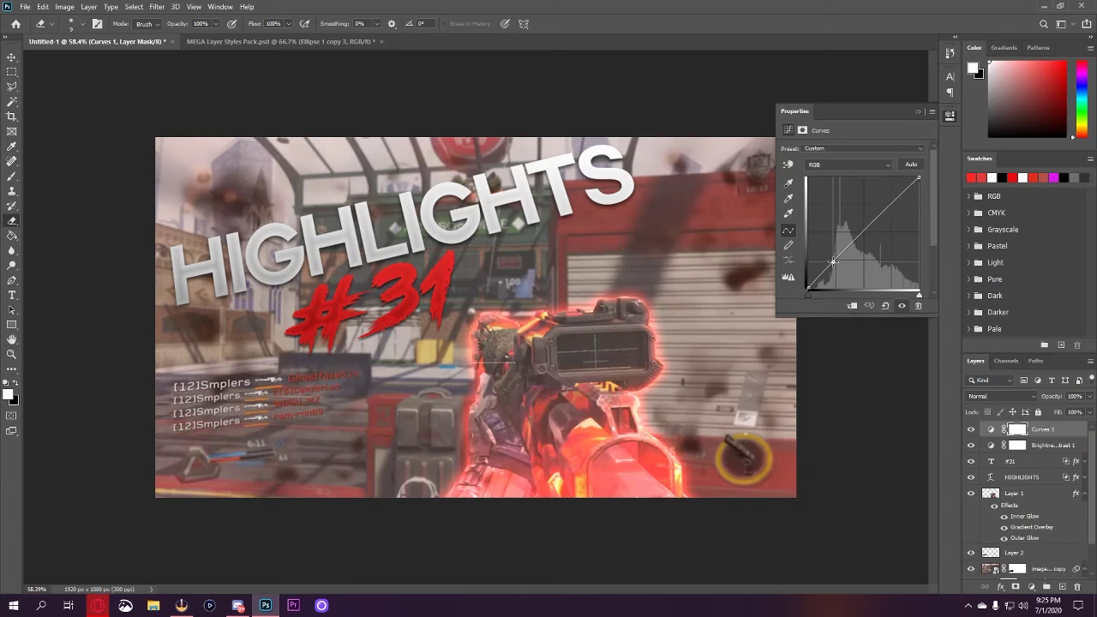
left_click(892, 204)
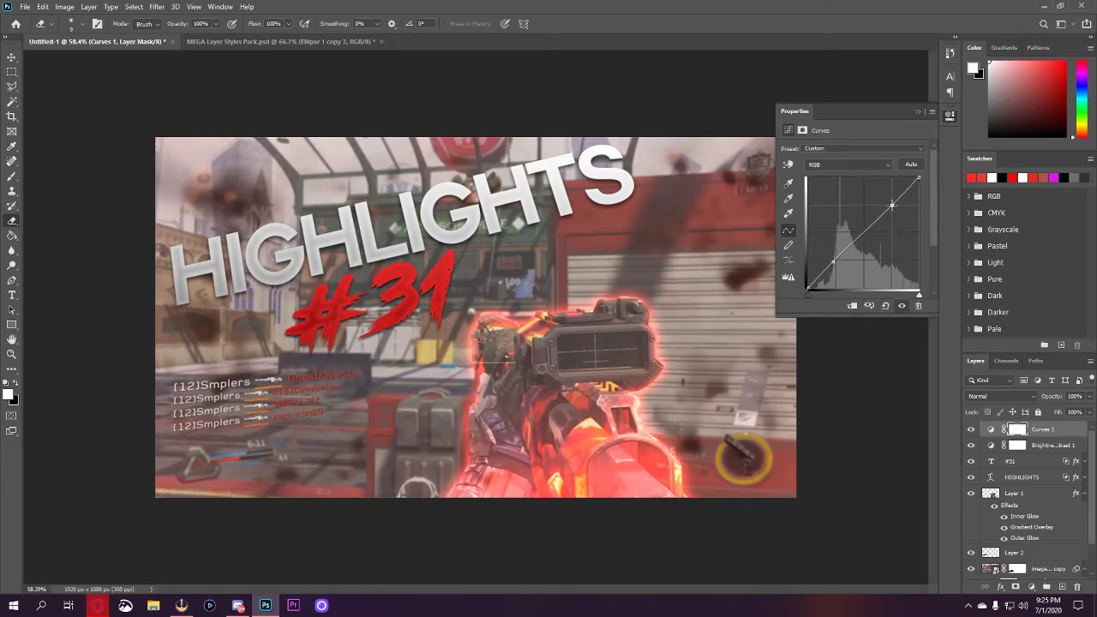
left_click(832, 261)
left_click_drag(895, 207, 897, 207)
left_click_drag(833, 258, 833, 261)
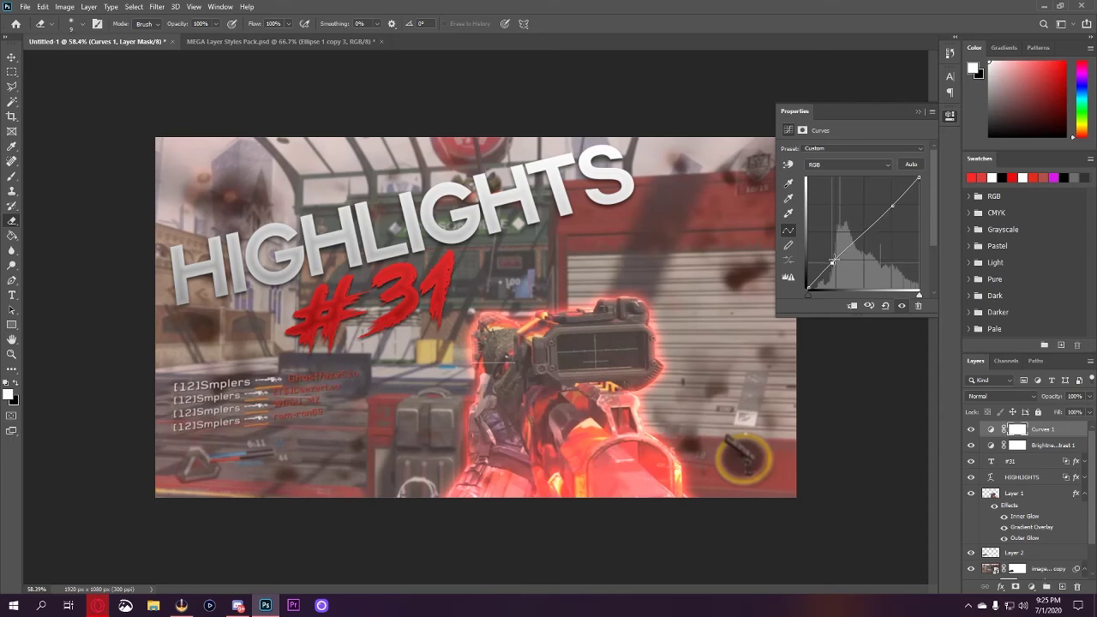
left_click(950, 116)
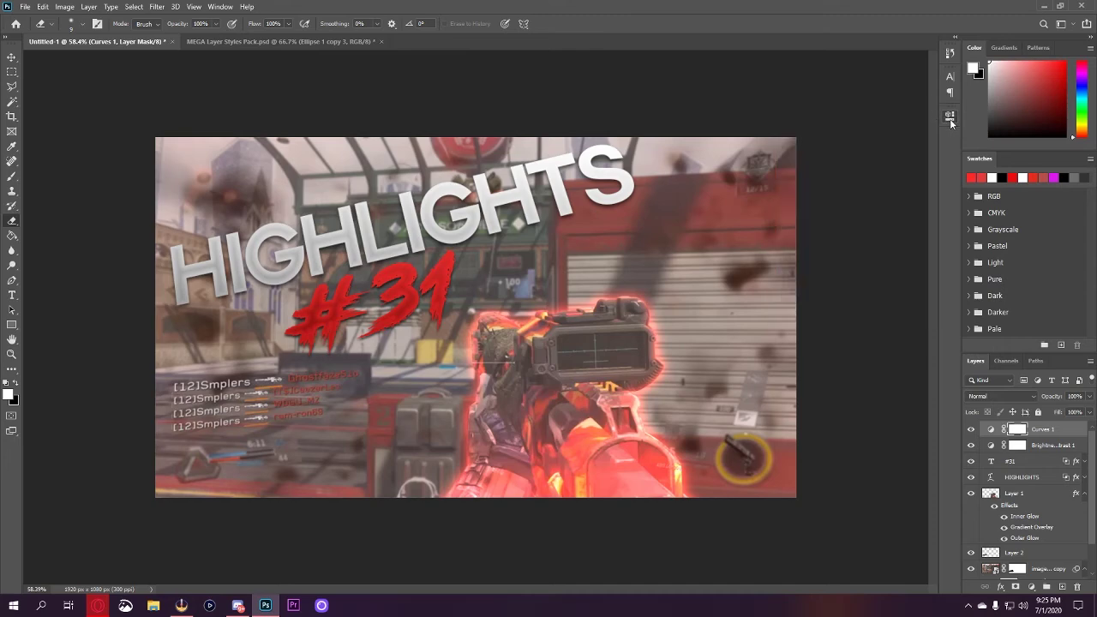
Add a Levels adjustment layer, narrow its input levels to about 17 black and 241 white, and toggle it to compare.
left_click(1047, 588)
left_click_drag(922, 232, 867, 232)
left_click_drag(800, 232, 863, 233)
left_click_drag(922, 265, 915, 232)
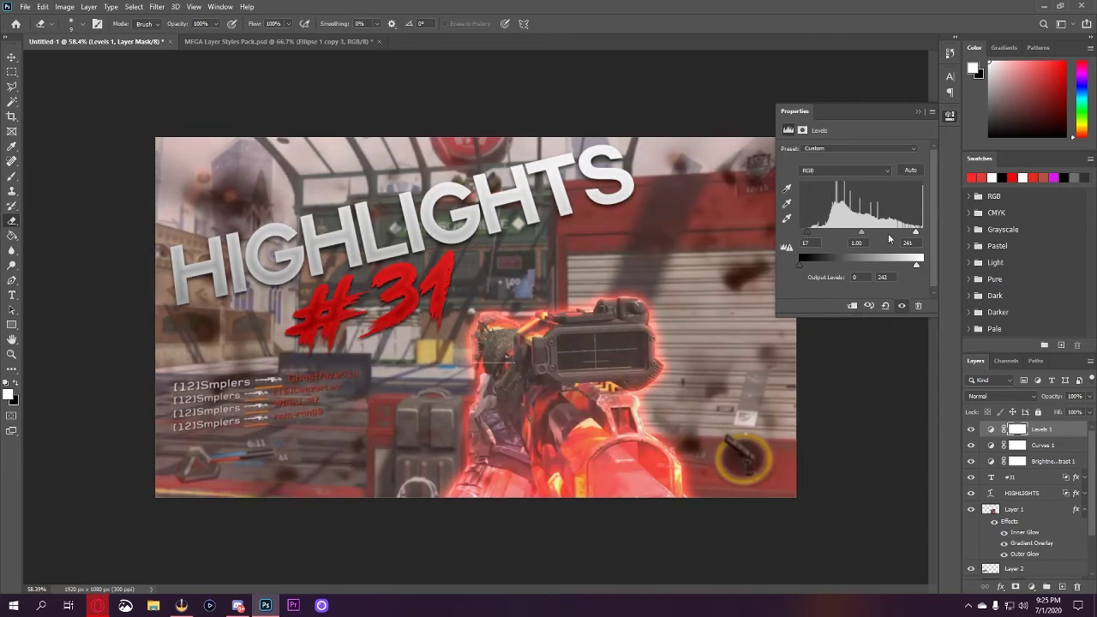
left_click_drag(806, 232, 862, 237)
left_click(972, 430)
left_click(972, 429)
Add an Exposure adjustment layer with exposure +0.11, offset +0.0167 and gamma correction 0.91.
left_click(1031, 587)
left_click(938, 334)
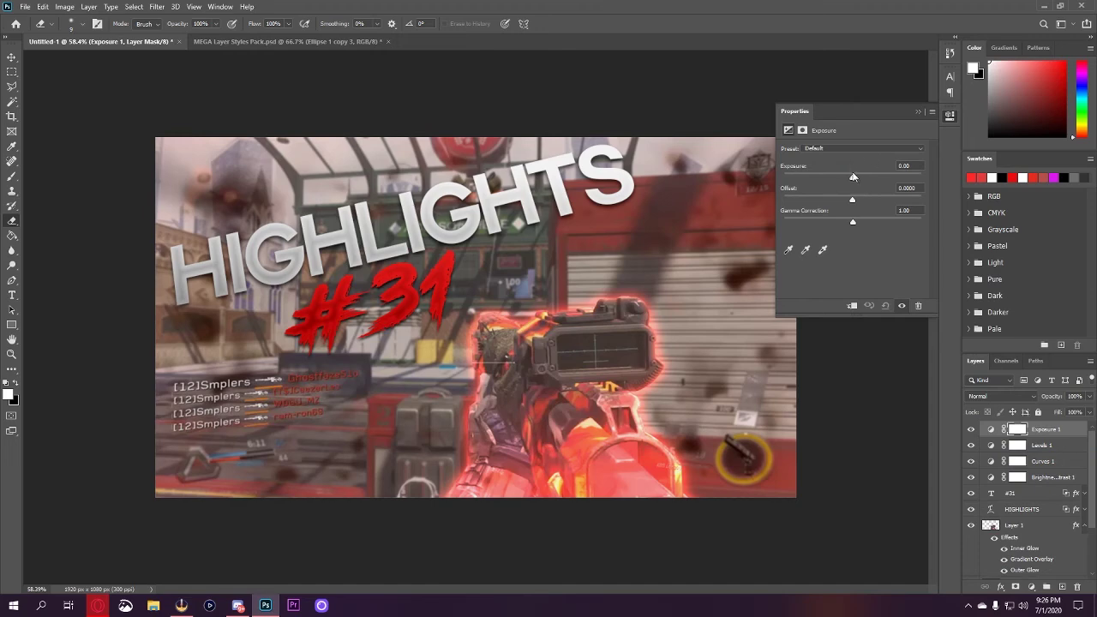
left_click(853, 178)
left_click_drag(853, 202, 854, 203)
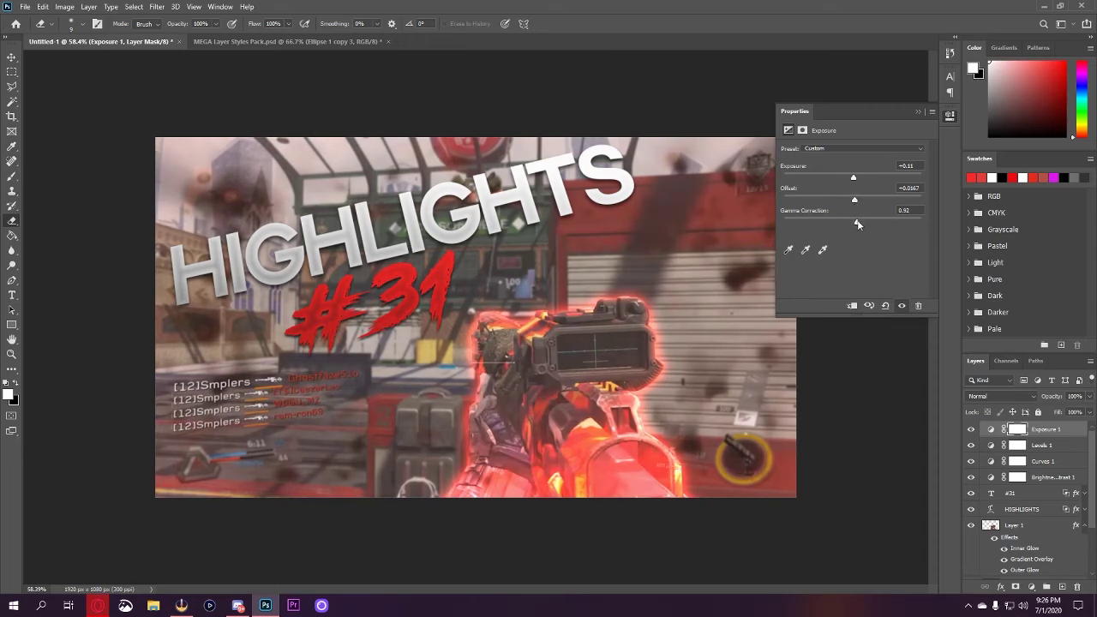
Add a Gradient Fill layer above the Exposure adjustment, using a linear red-to-transparent gradient at 90° and 100% scale.
left_click(1031, 587)
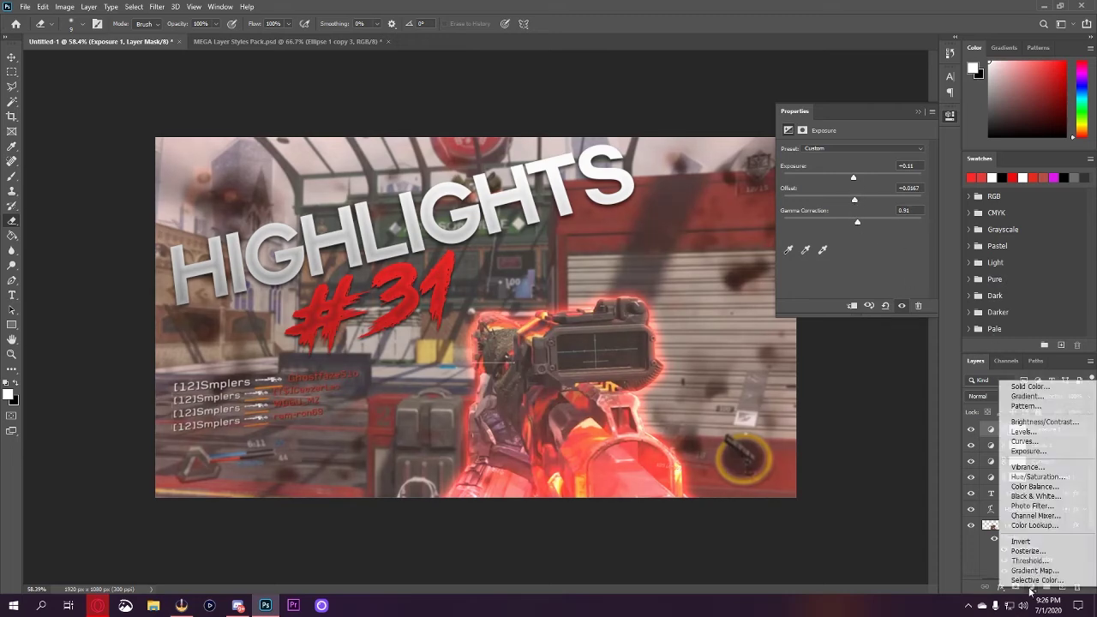
left_click(1024, 397)
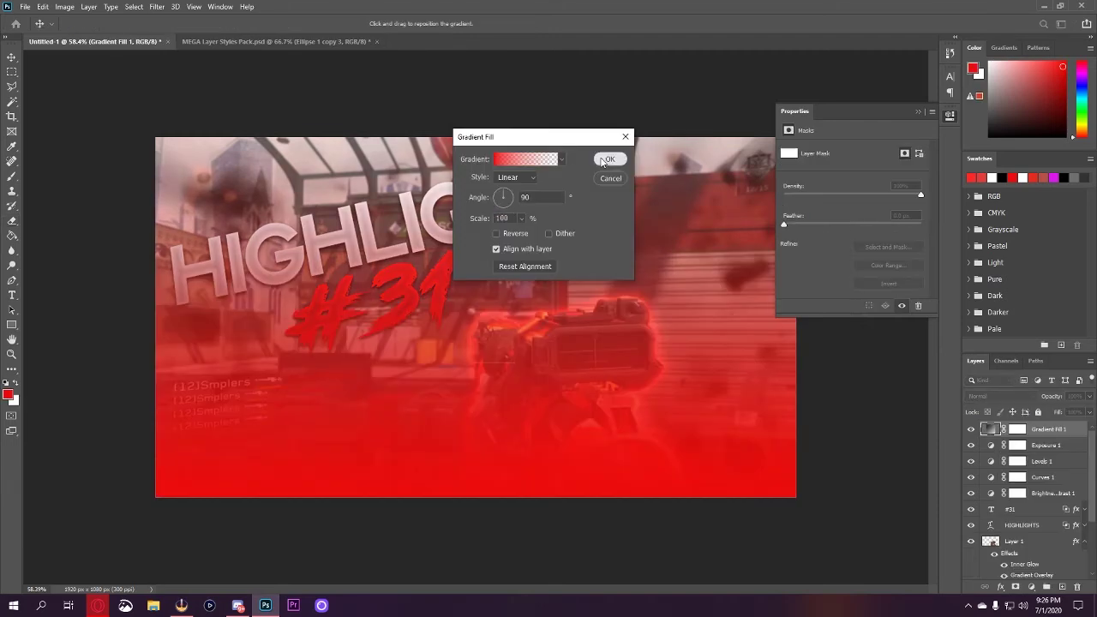
left_click(610, 160)
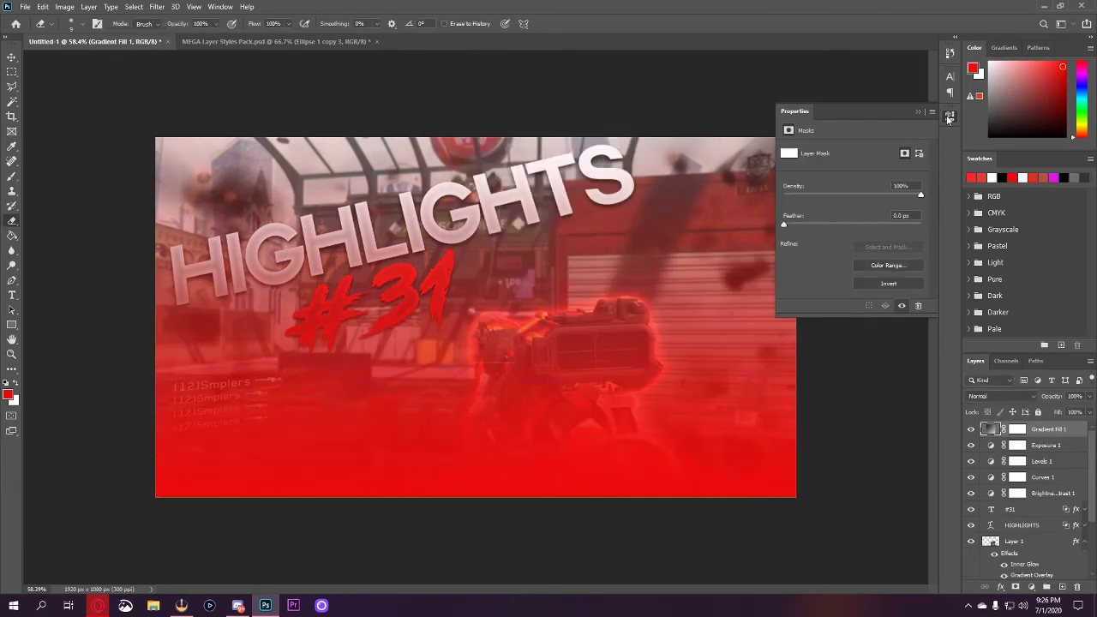
double_click(991, 429)
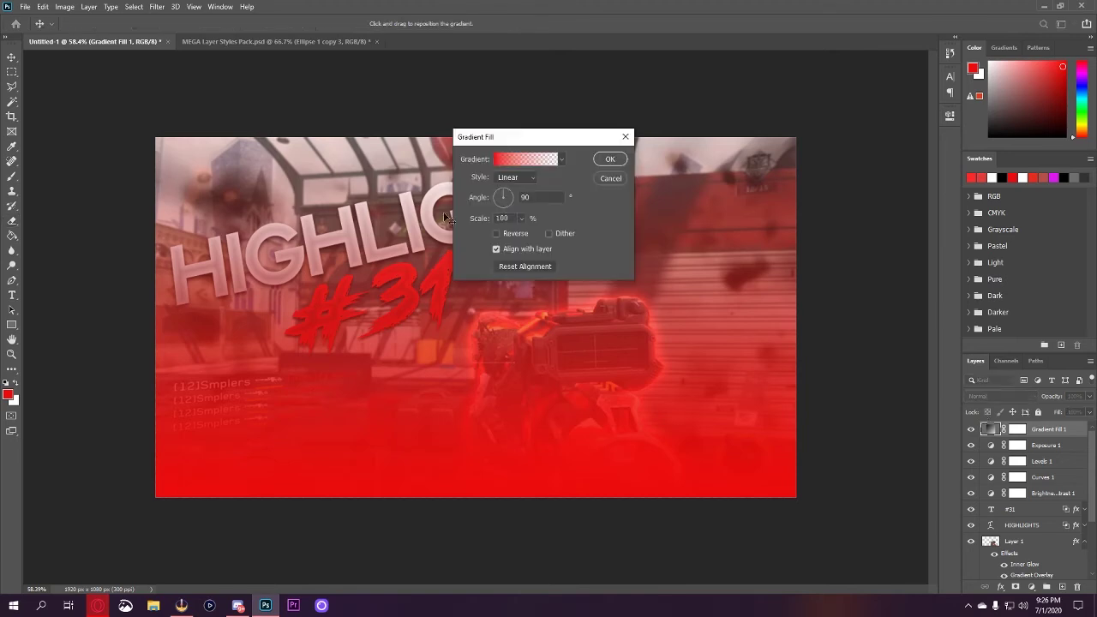
left_click(521, 219)
left_click_drag(524, 234, 525, 236)
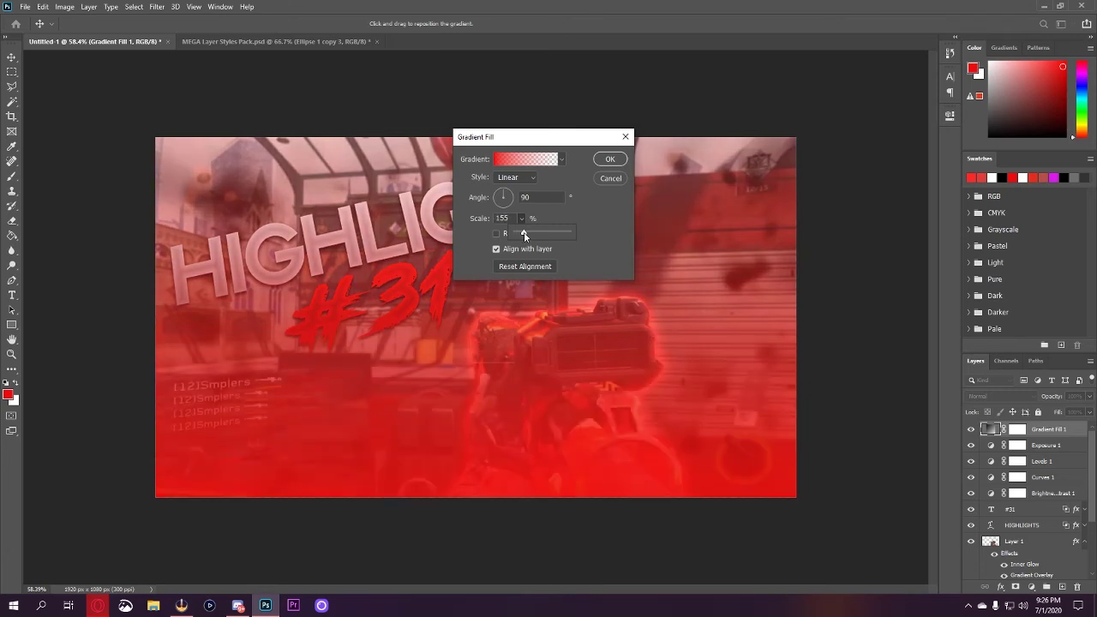
left_click(509, 223)
left_click(625, 136)
Try several blend modes on the gradient fill layer, settle on Hue, and keep its opacity at 100%.
left_click(1001, 394)
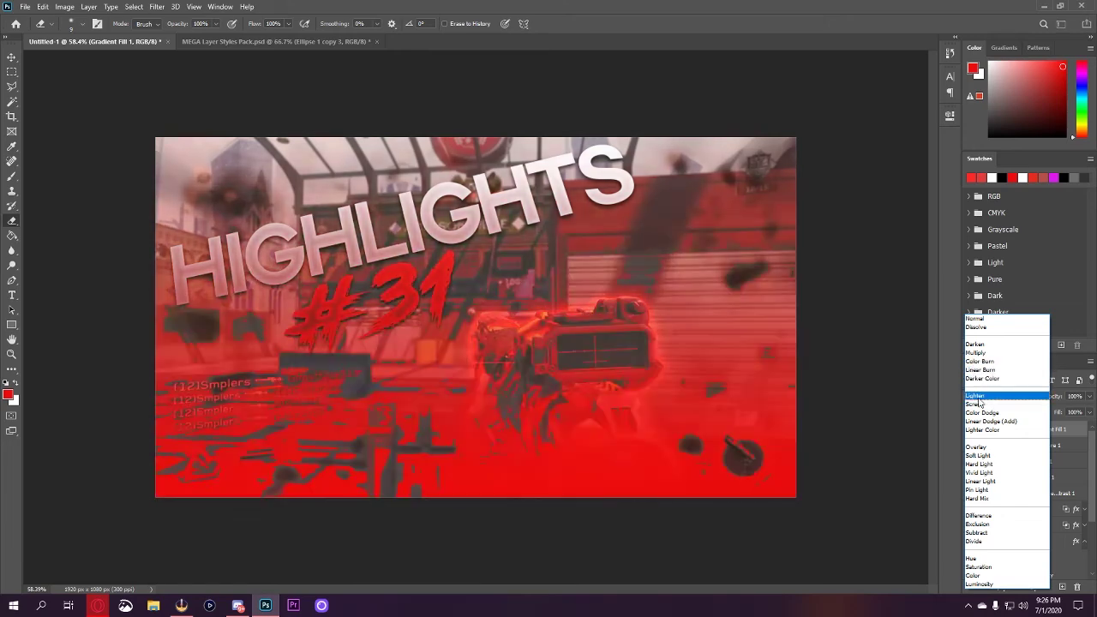
left_click(979, 396)
scroll(979, 395, "down", 2)
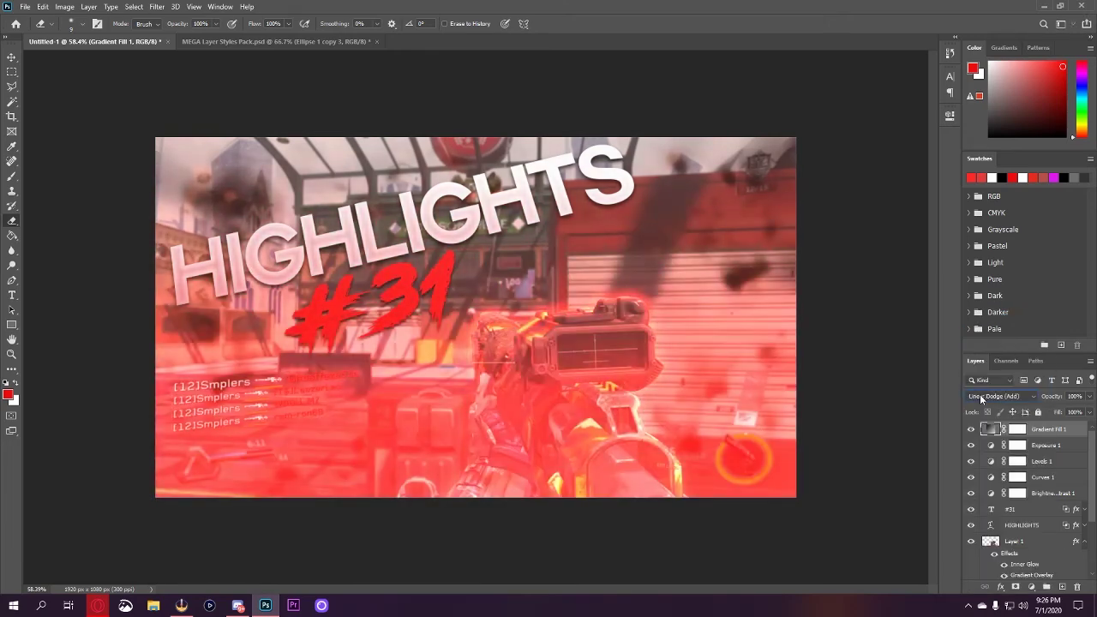
scroll(982, 397, "up", 9)
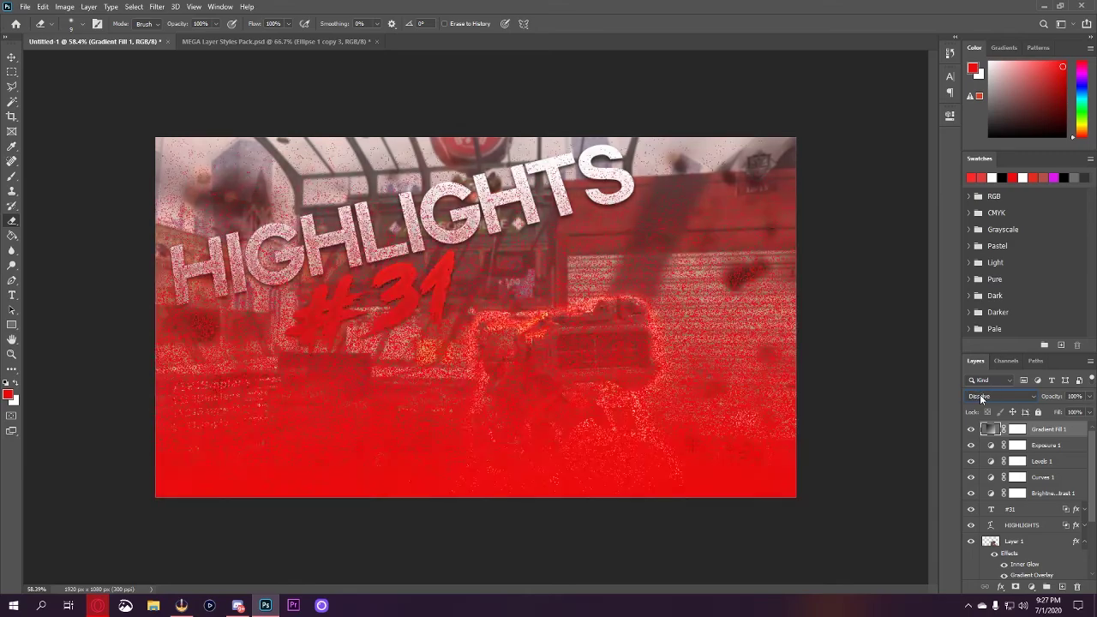
scroll(981, 396, "down", 10)
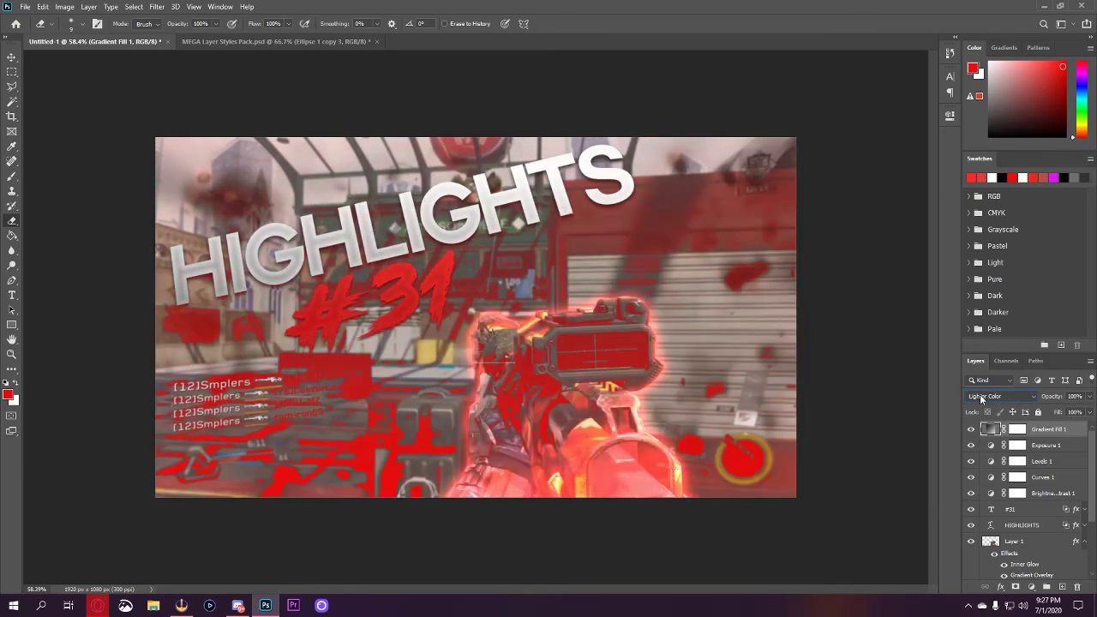
scroll(982, 397, "down", 7)
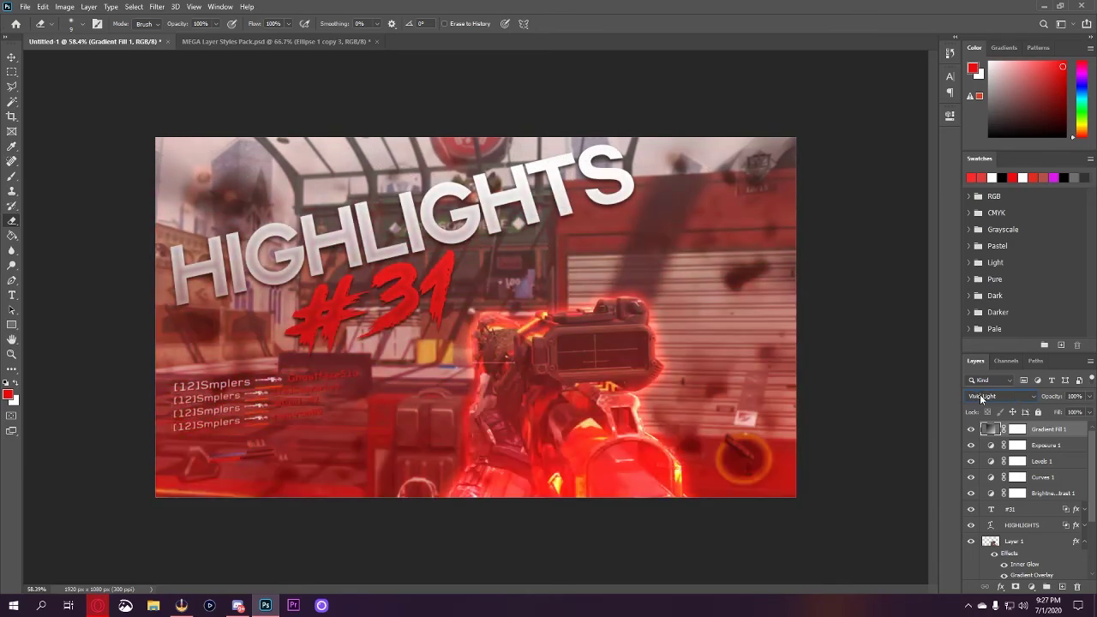
scroll(981, 397, "down", 4)
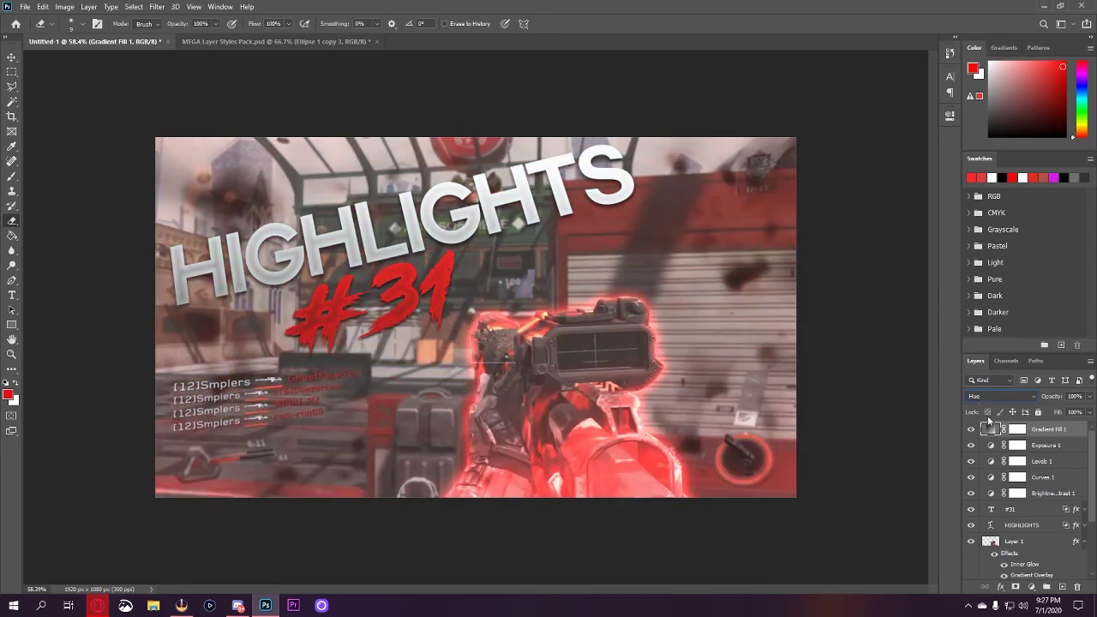
left_click(1092, 396)
mouse_move(1086, 412)
left_mouse_down()
mouse_move(1043, 412)
mouse_move(1087, 413)
left_mouse_up()
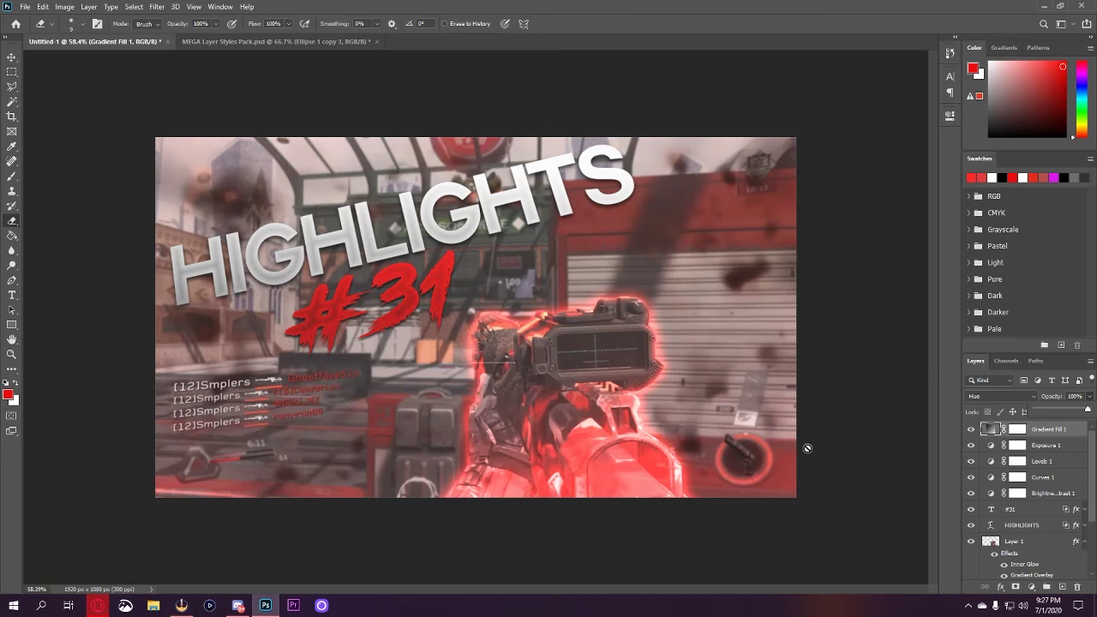
Add a new layer above #31 and paint soft red over the canvas's right edge and upper-left corner with a 1100 px brush.
key("ctrl+shift+alt+n")
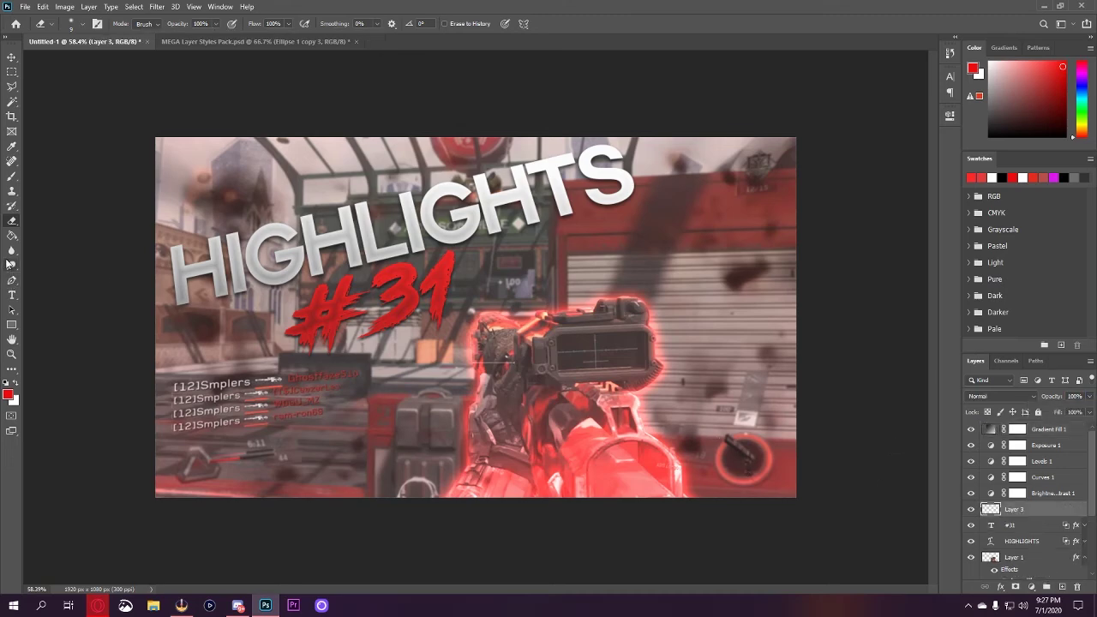
key("b")
scroll(54, 336, "down", 3)
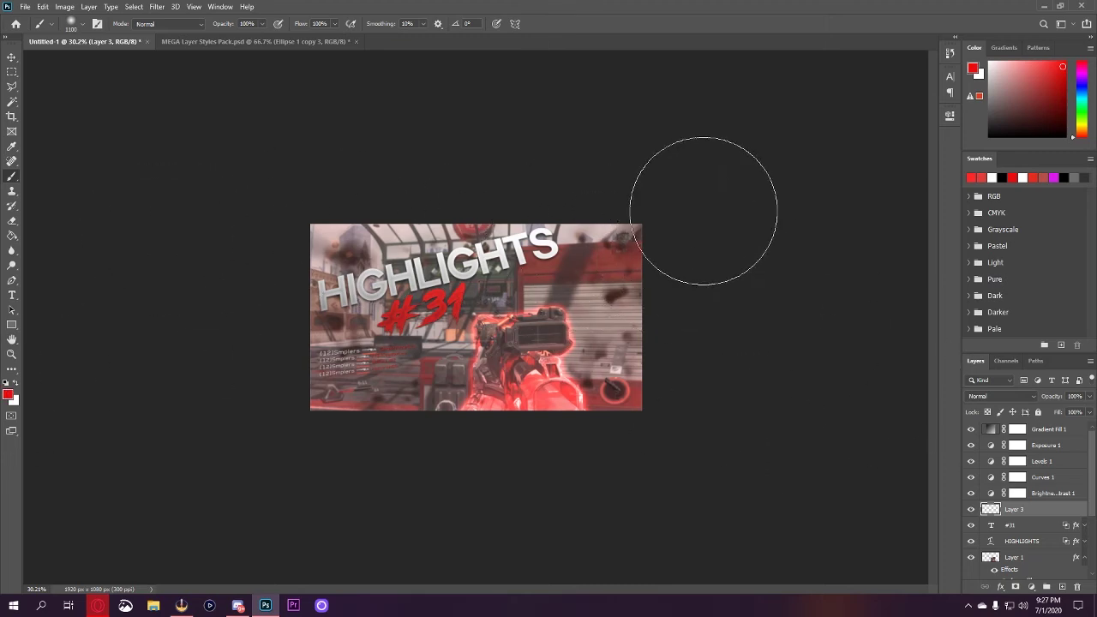
right_click(514, 322, "alt")
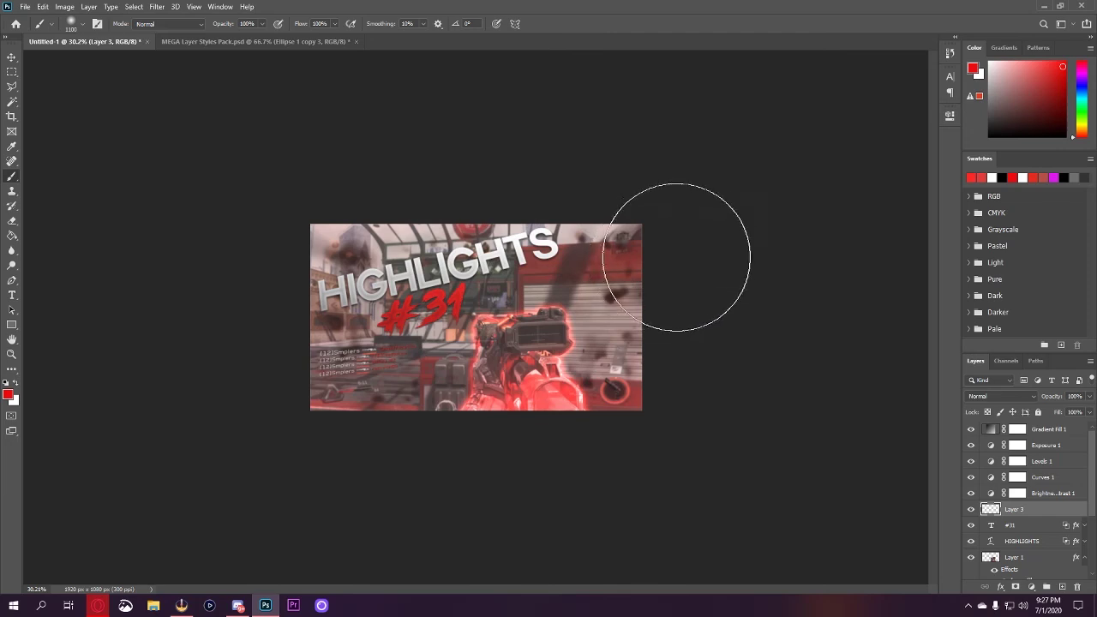
mouse_move(698, 232)
left_mouse_down()
mouse_move(658, 338)
mouse_move(590, 468)
left_mouse_up()
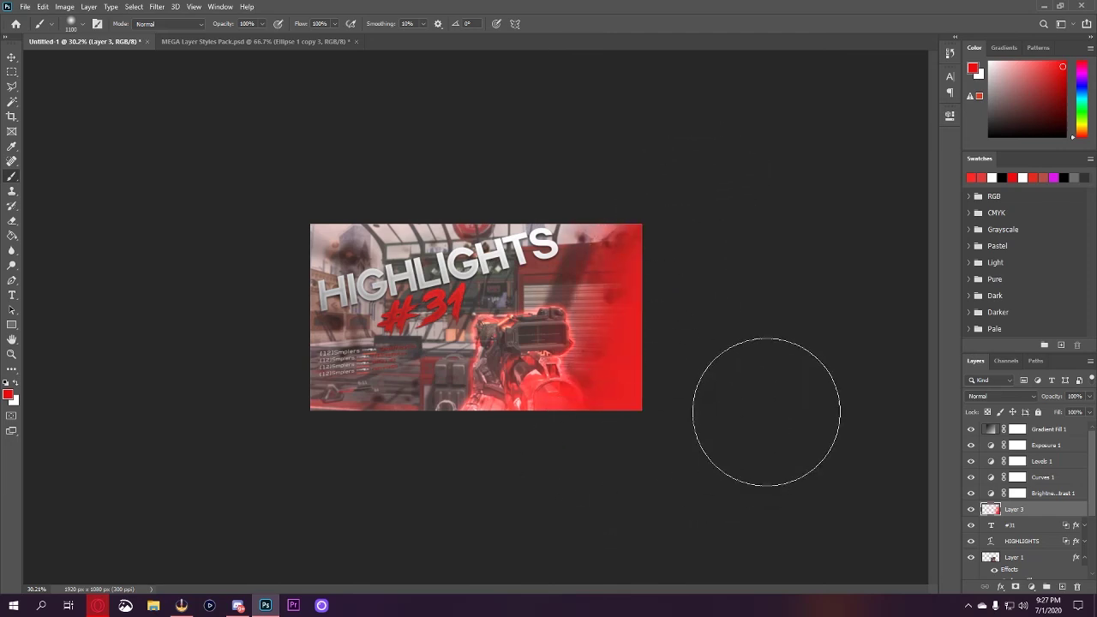
left_click_drag(392, 177, 231, 382)
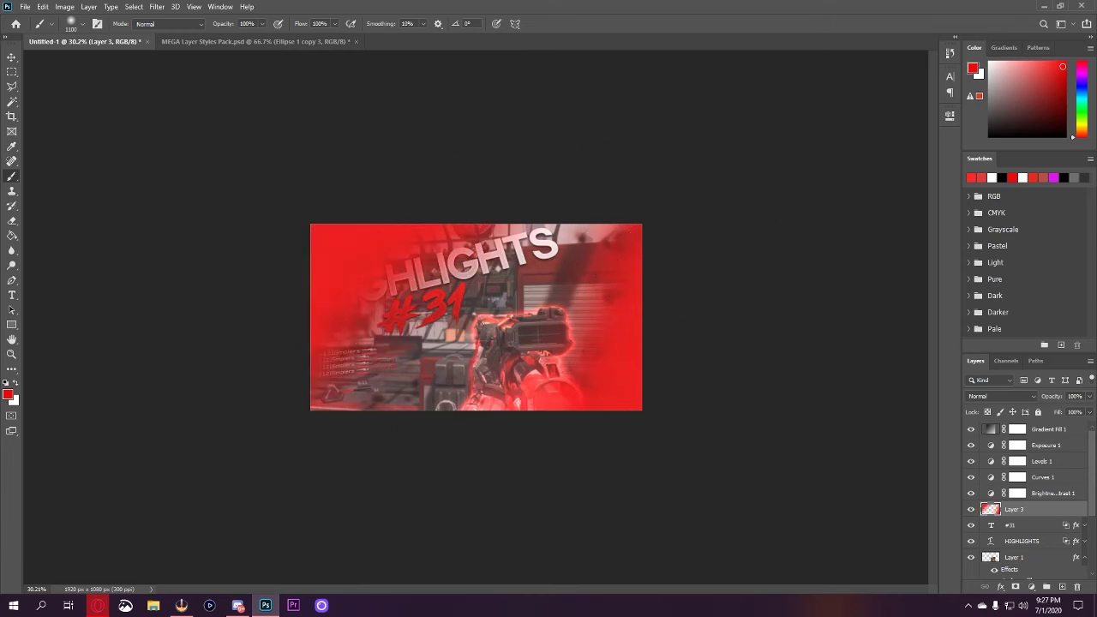
Set the red painted layer to Lighten at 21% opacity and toggle its visibility to compare.
left_click(1021, 396)
left_click(1007, 396)
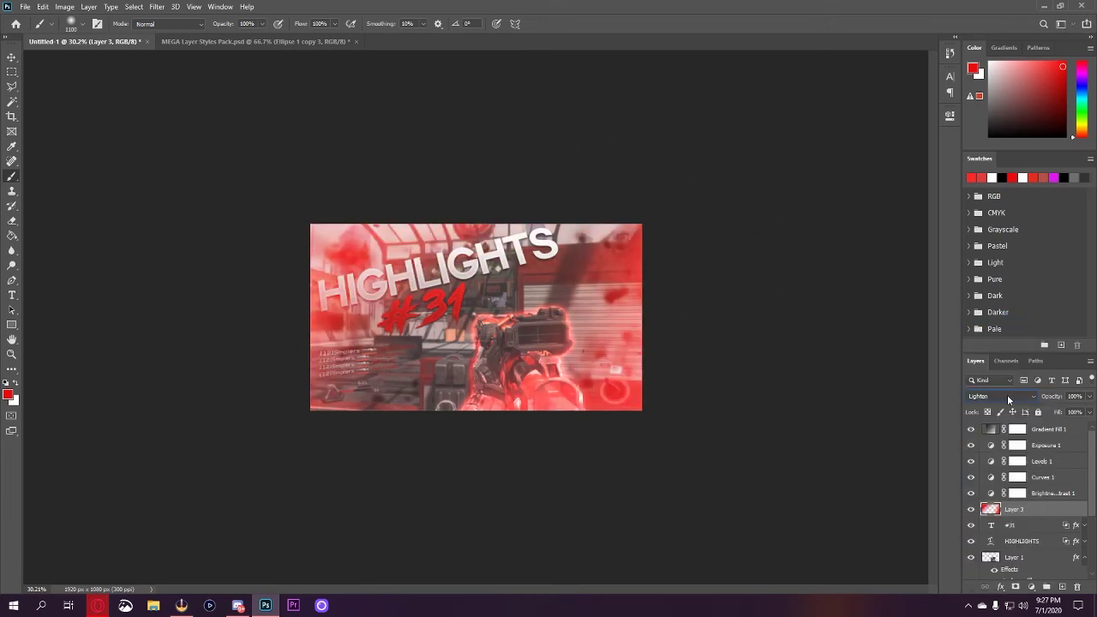
left_click(1088, 396)
left_click(1047, 409)
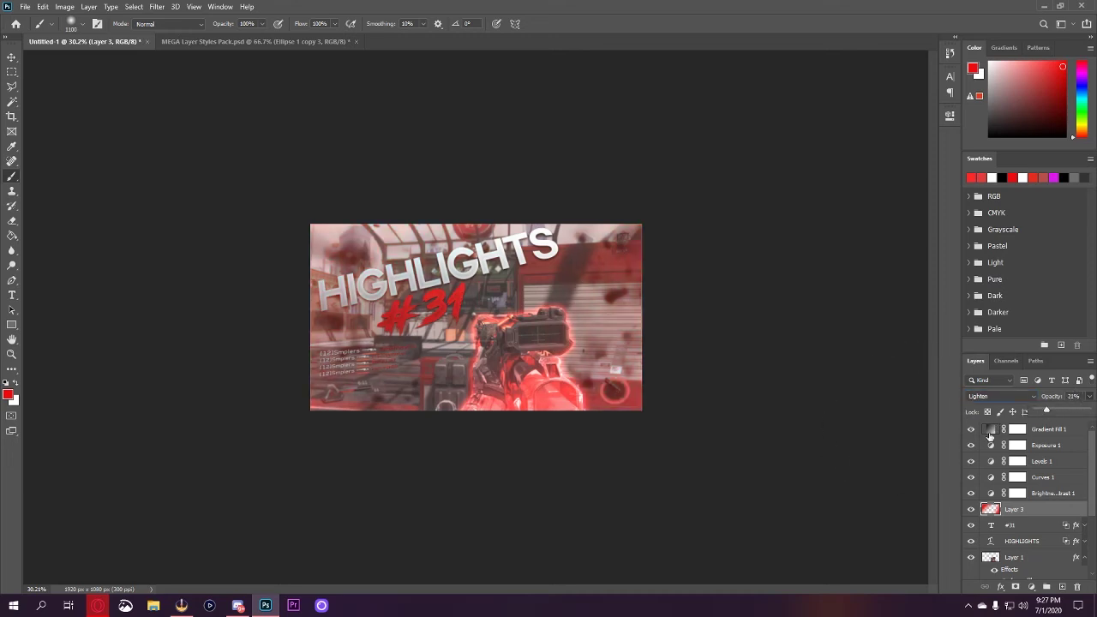
left_click(973, 431)
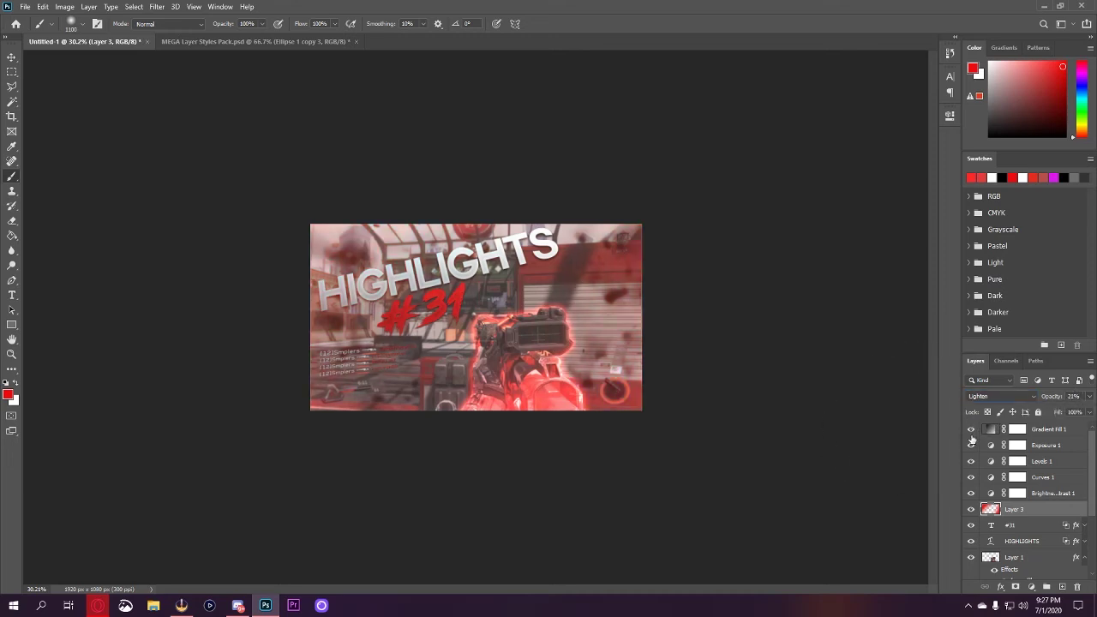
left_click(971, 511)
left_click(971, 511)
left_click(971, 511)
left_click(971, 511)
scroll(445, 399, "up", 3)
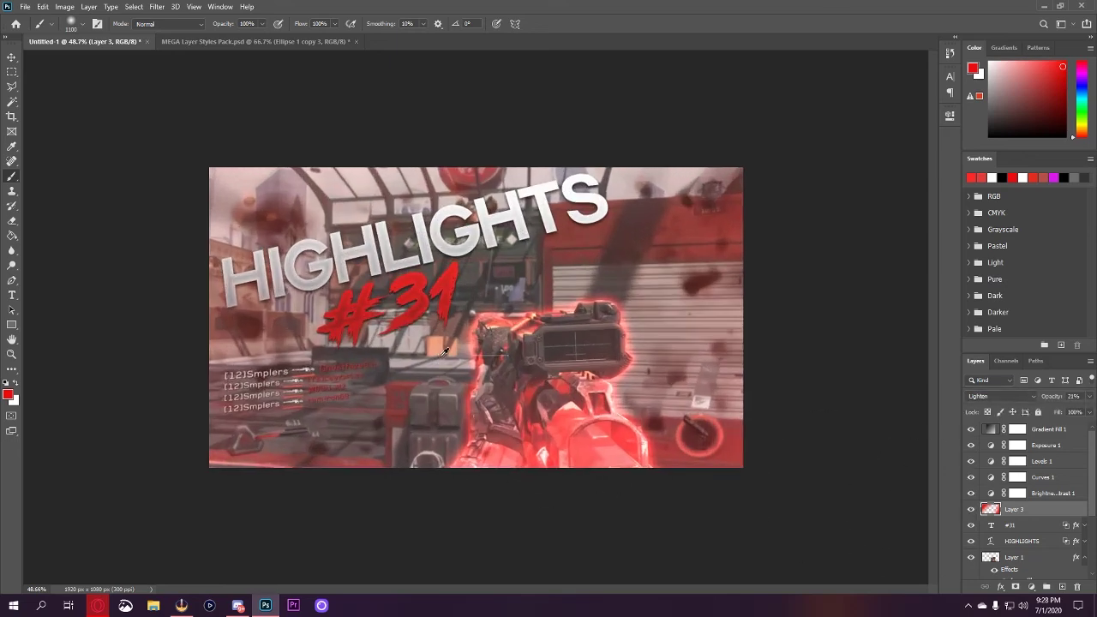
left_click(1090, 396)
Add a new layer above the red one, brush a soft white glow along the canvas's top centre, and lower its opacity to 76%.
key("ctrl+shift+alt+n")
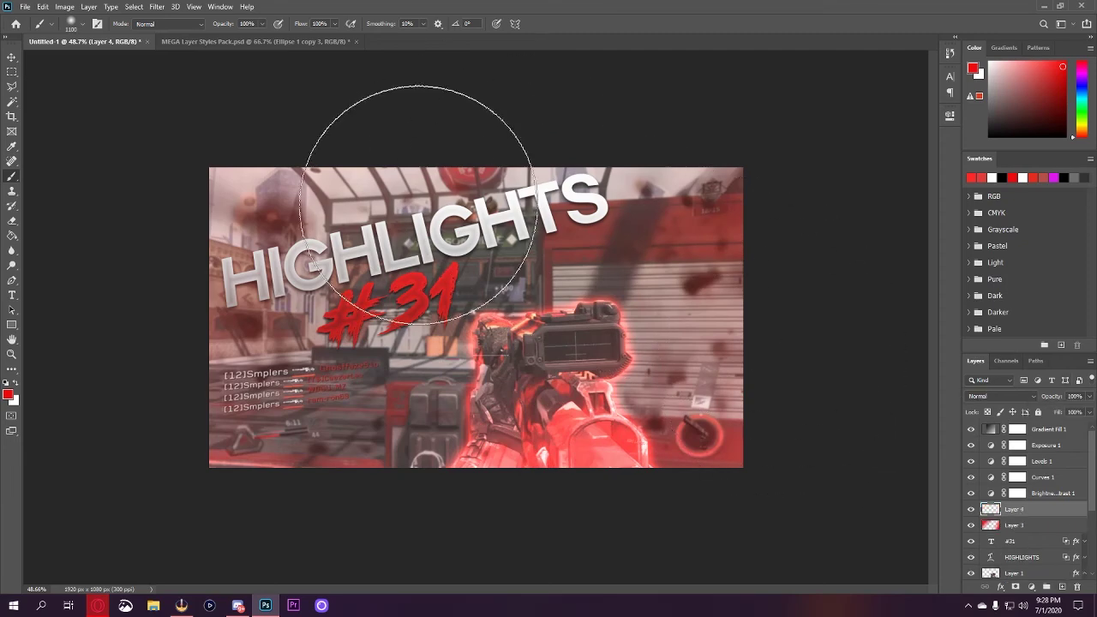
key("x")
scroll(455, 163, "down", 2)
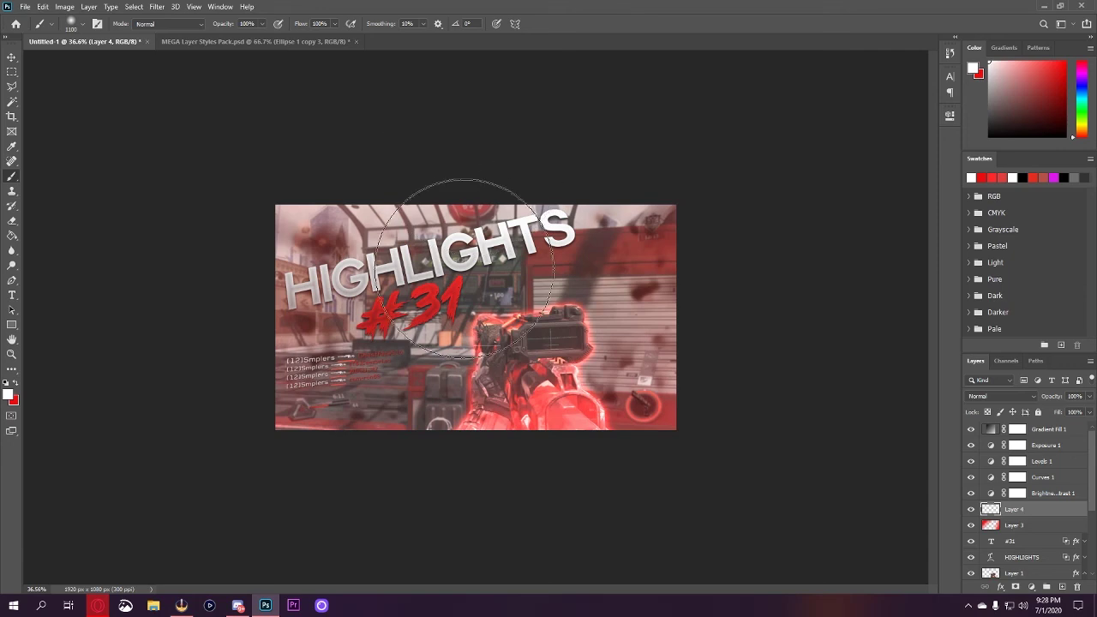
left_click_drag(468, 273, 480, 273)
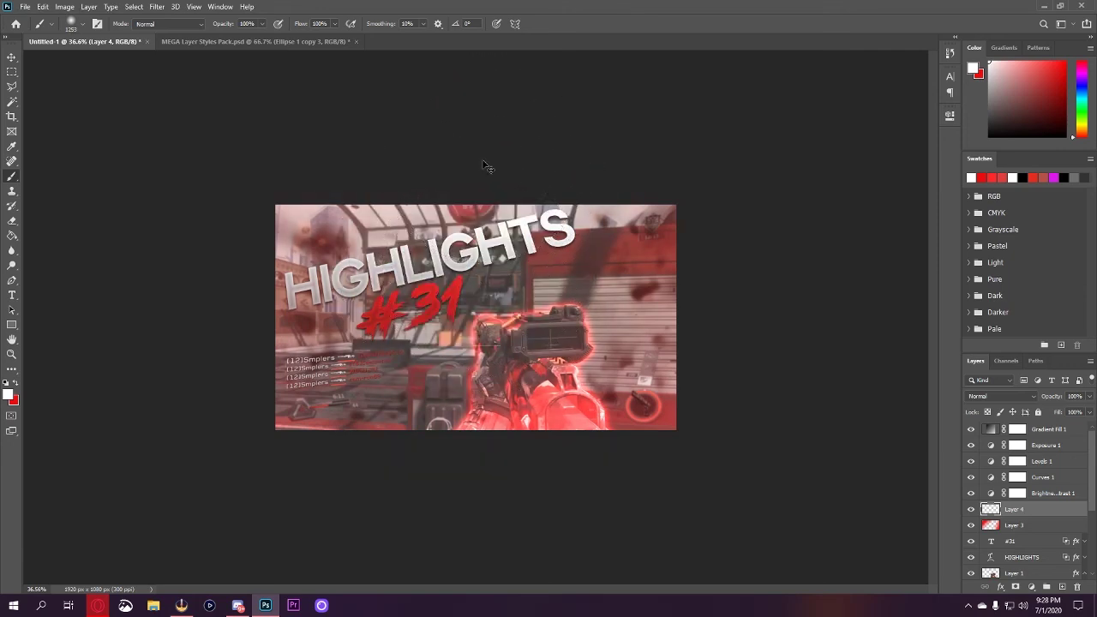
key("ctrl+r")
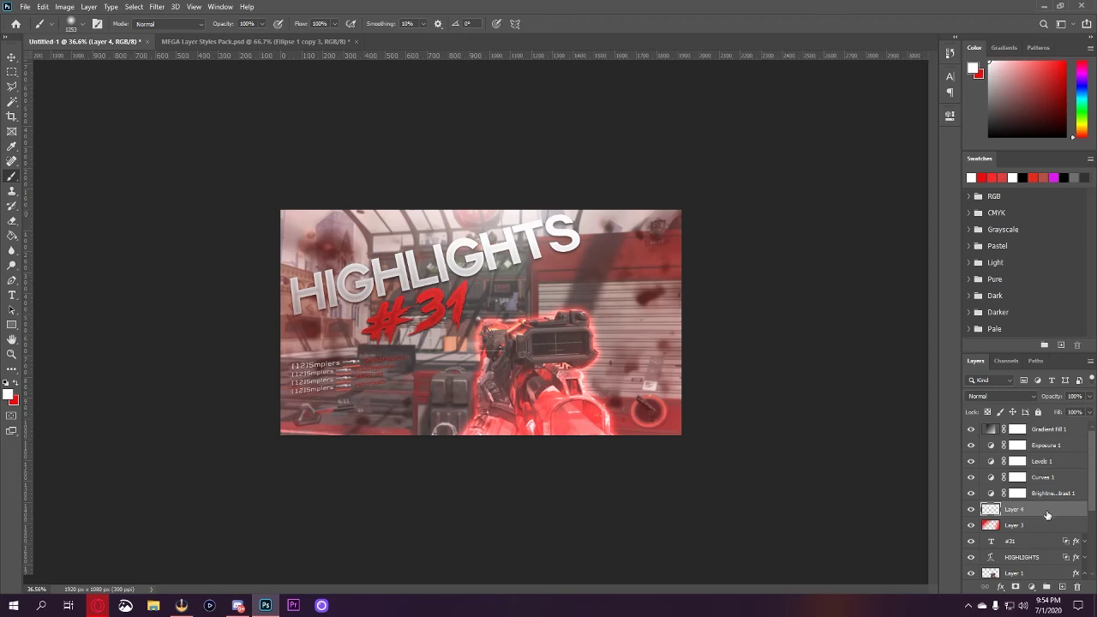
left_click(1090, 396)
left_click_drag(1087, 412, 1077, 412)
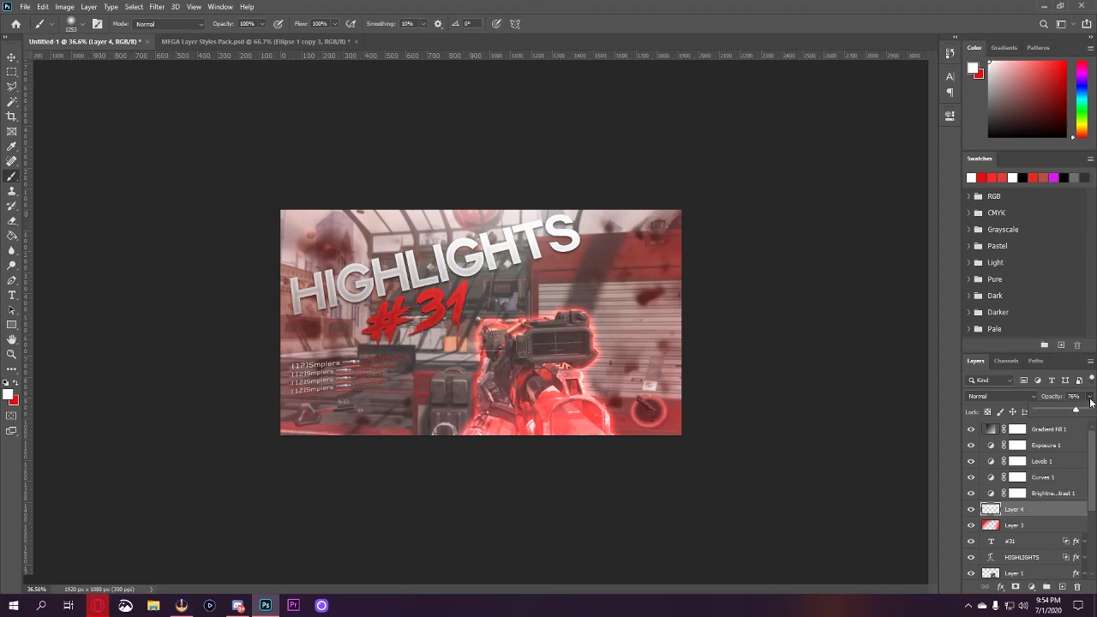
Group all layers from the gradient fill down to the bottom background image.
left_click(1050, 431)
scroll(1051, 448, "down", 3)
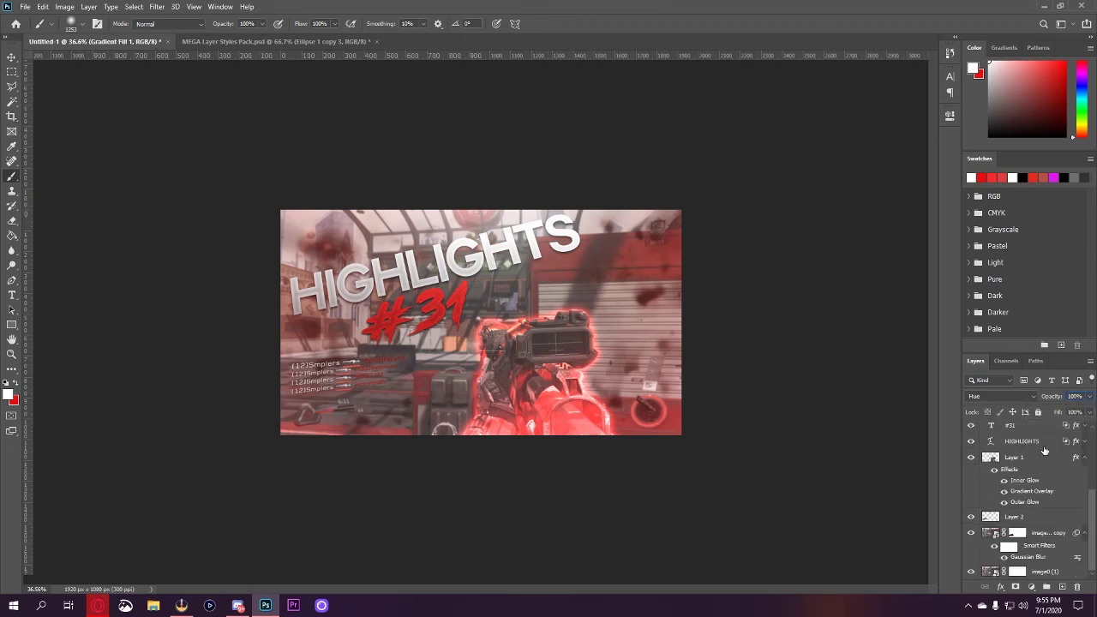
left_click(1053, 571, "shift")
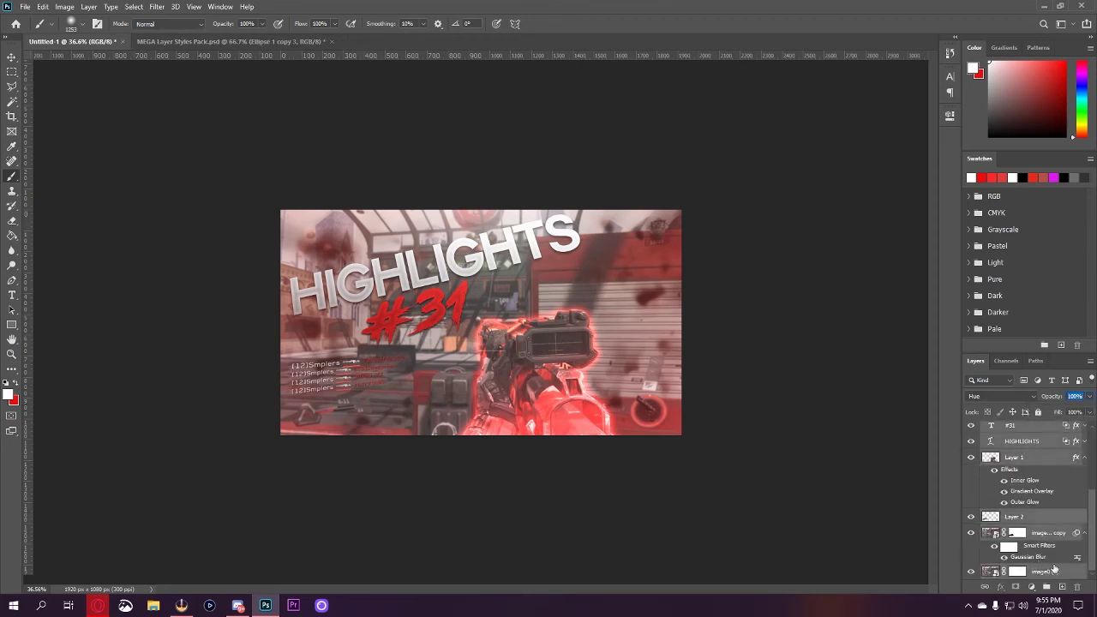
key("ctrl+g")
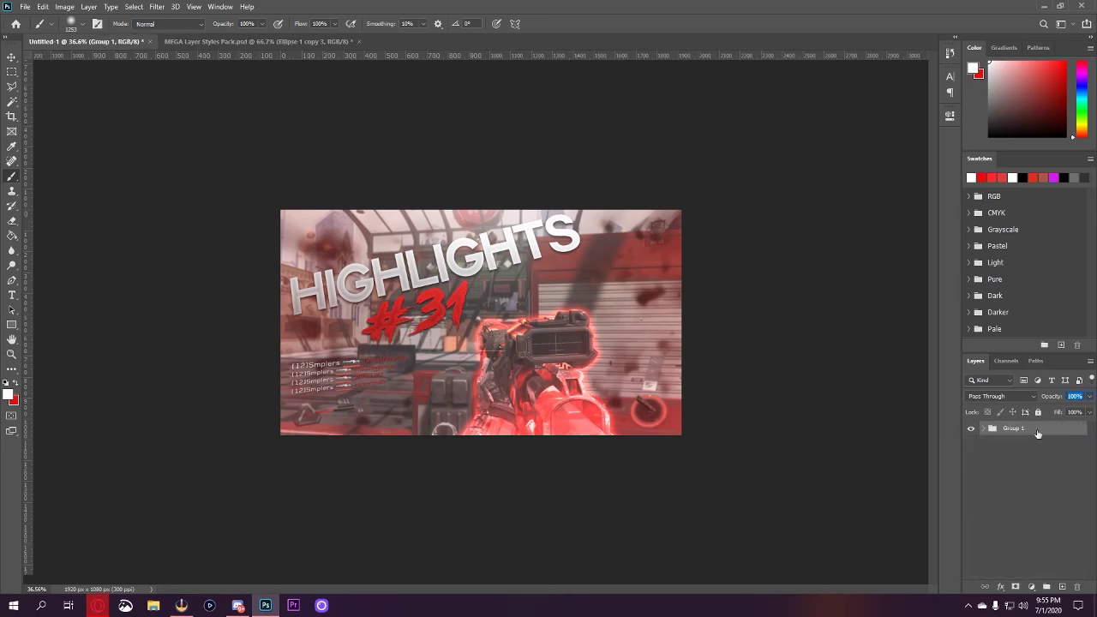
Duplicate the group as a hidden backup underneath, and merge the original group into a single layer.
left_click_drag(1037, 430, 1035, 446, "alt")
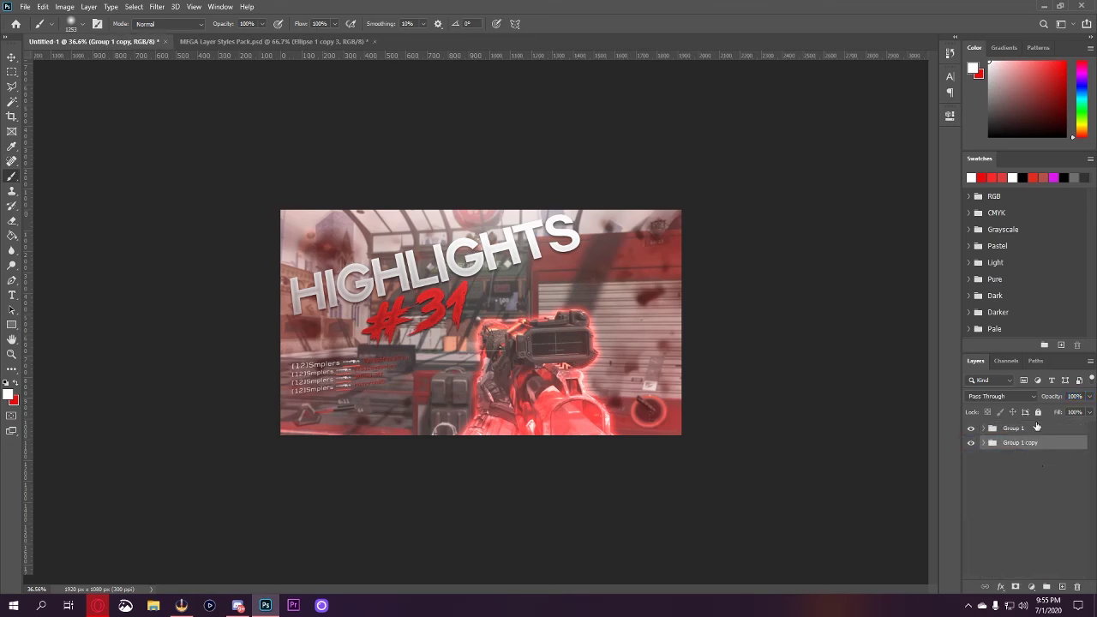
left_click(971, 442)
left_click(1036, 428)
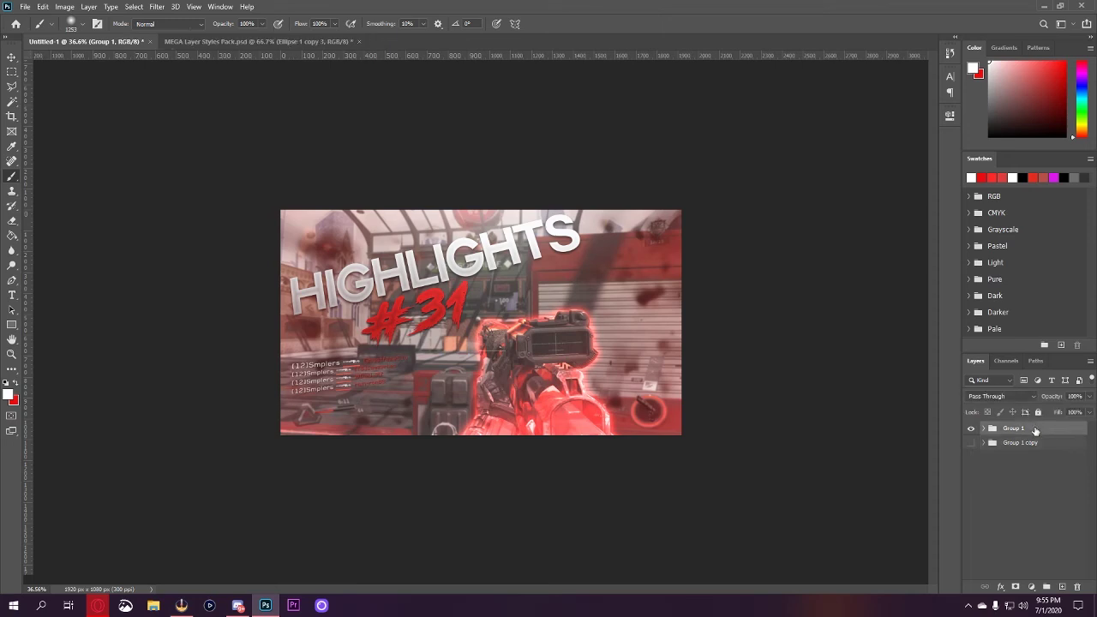
key("ctrl+e")
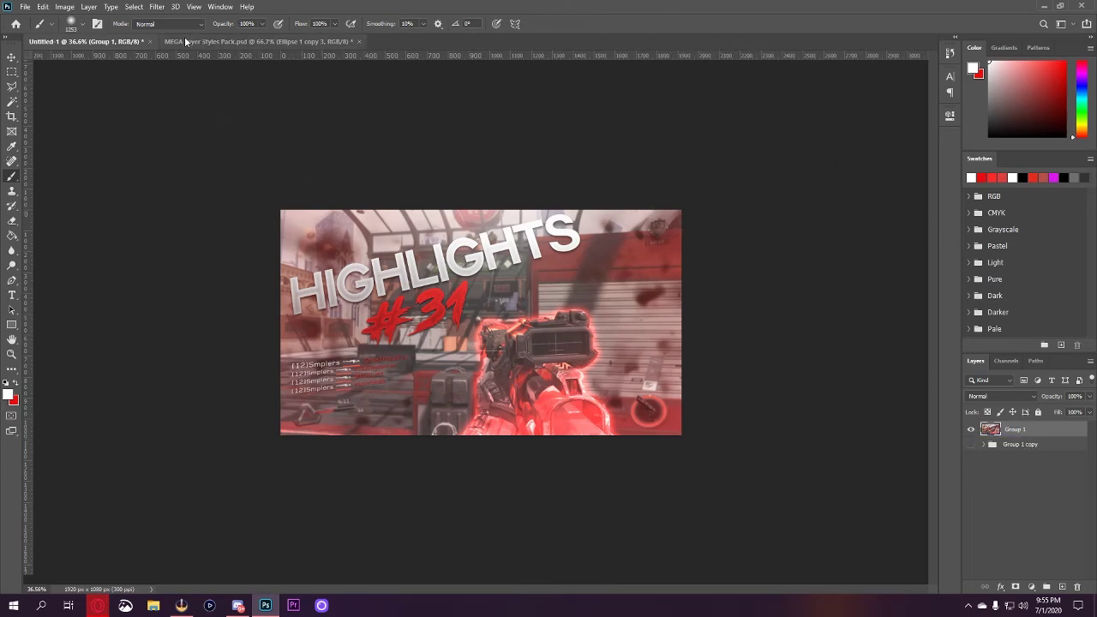
Open the merged thumbnail layer in the Camera Raw Filter.
left_click(12, 57)
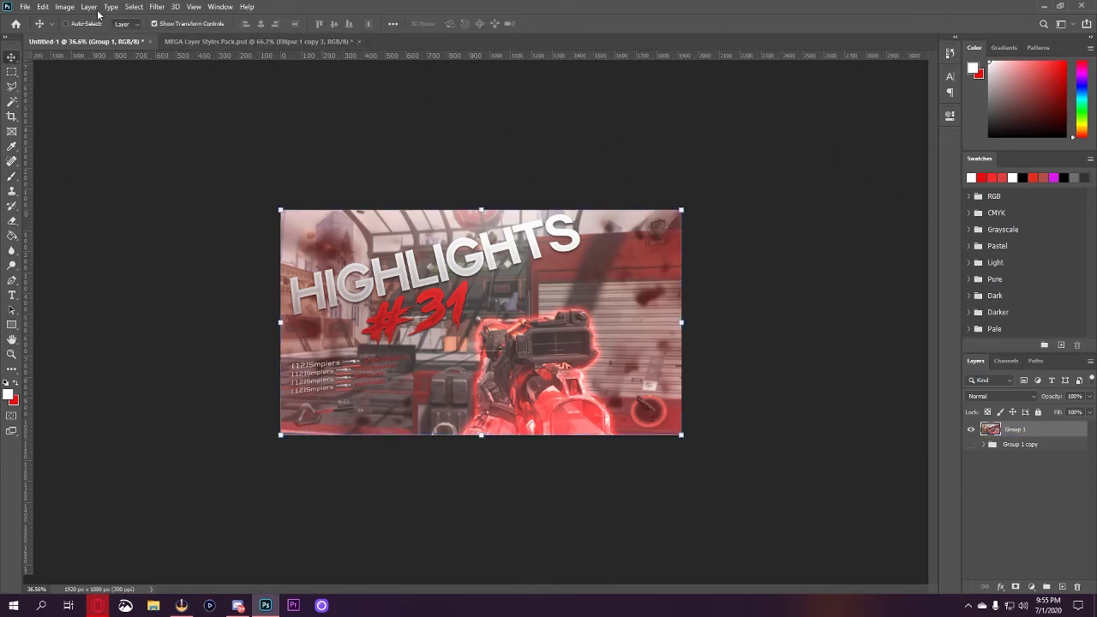
left_click(158, 6)
left_click(184, 18)
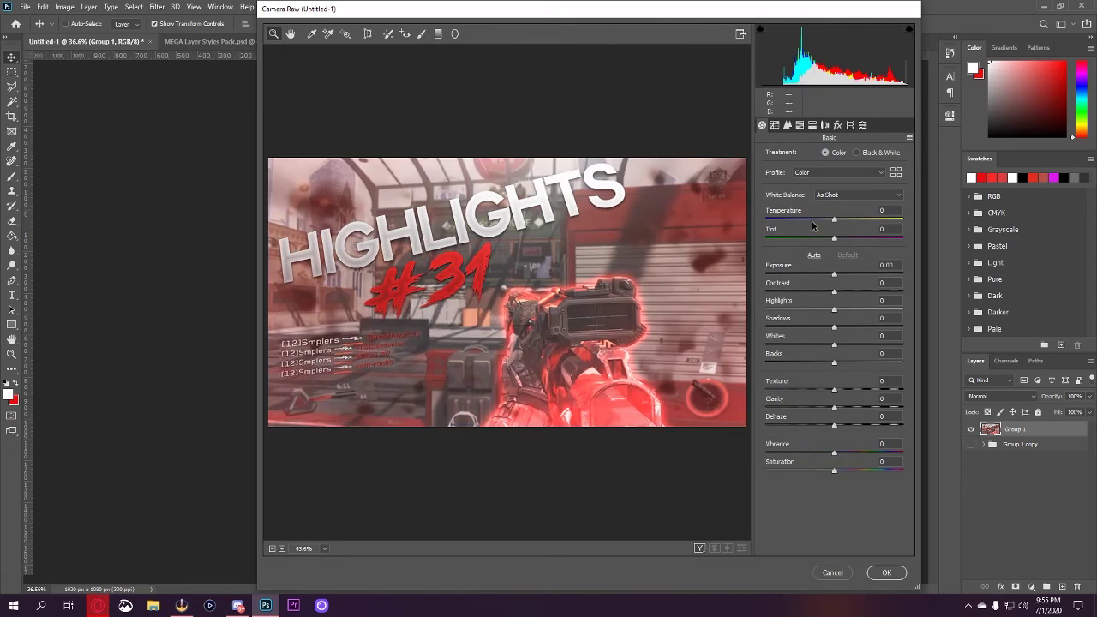
Try the automatic tone adjustments against the default settings several times, ending on the defaults.
left_click(814, 256)
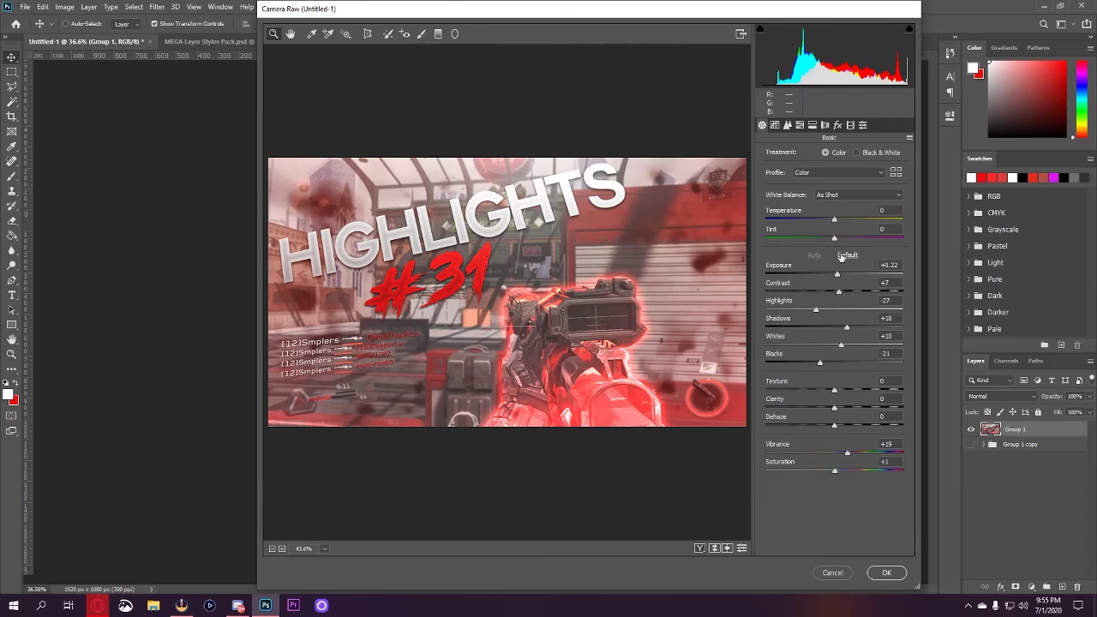
left_click(846, 255)
left_click(814, 256)
left_click(846, 257)
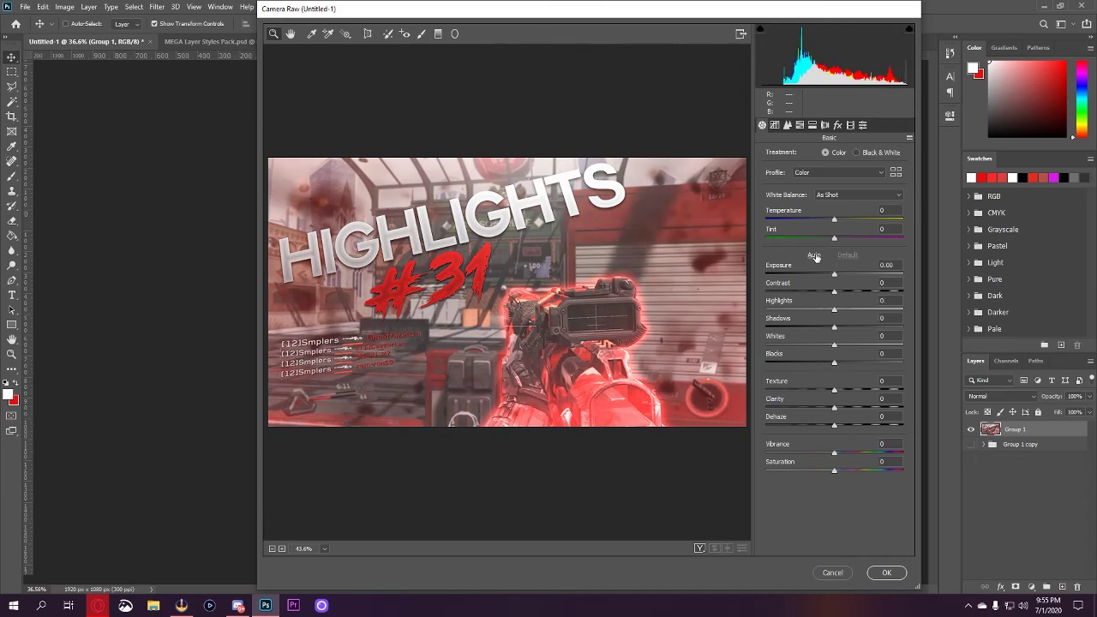
left_click(814, 257)
left_click(846, 257)
Set exposure to +0.10, contrast to +5, highlights to +4, shadows to -3, whites to +4 and blacks to -5.
left_click(836, 277)
key("Up")
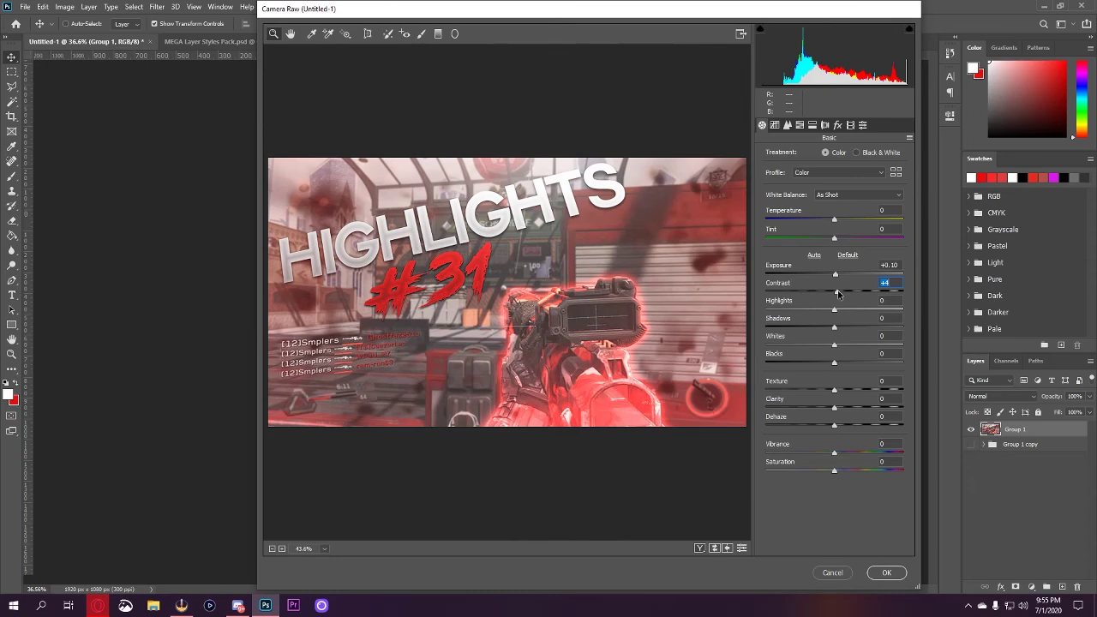
left_click_drag(838, 294, 839, 342)
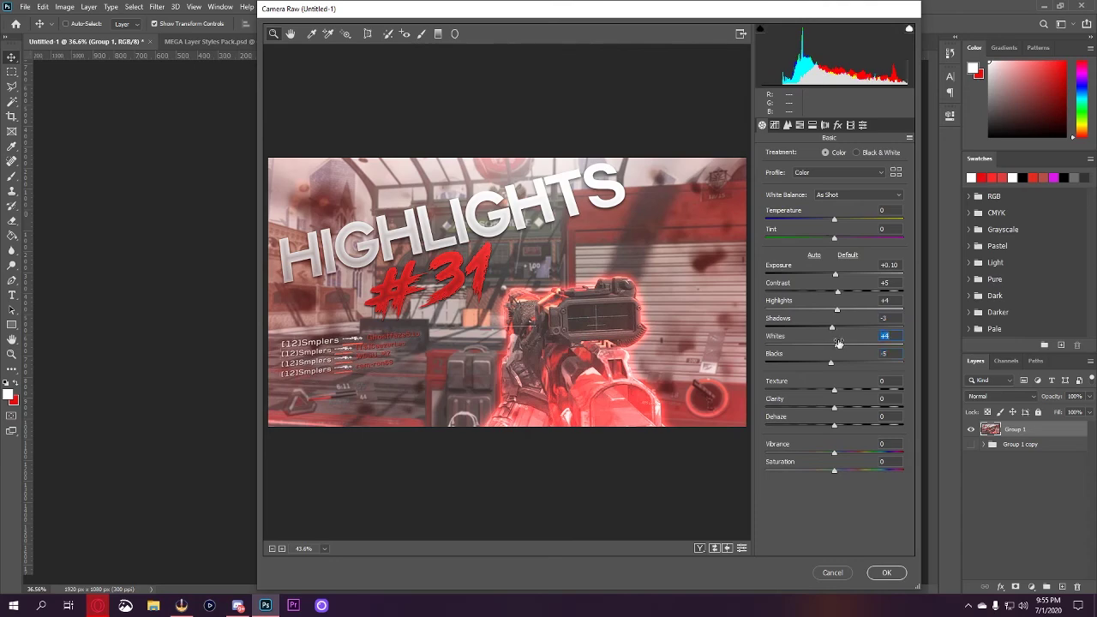
Set texture and clarity to +3, dehaze to -2, vibrance to +6 and saturation to +2, and apply the filter.
left_click(836, 390)
left_click_drag(836, 390, 837, 471)
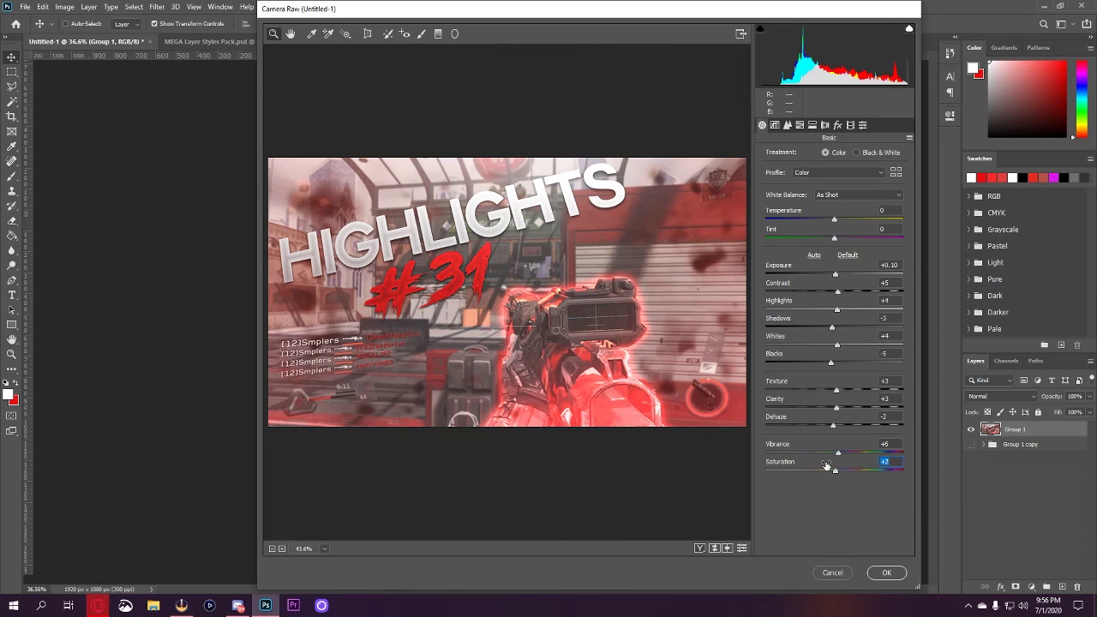
left_click(886, 572)
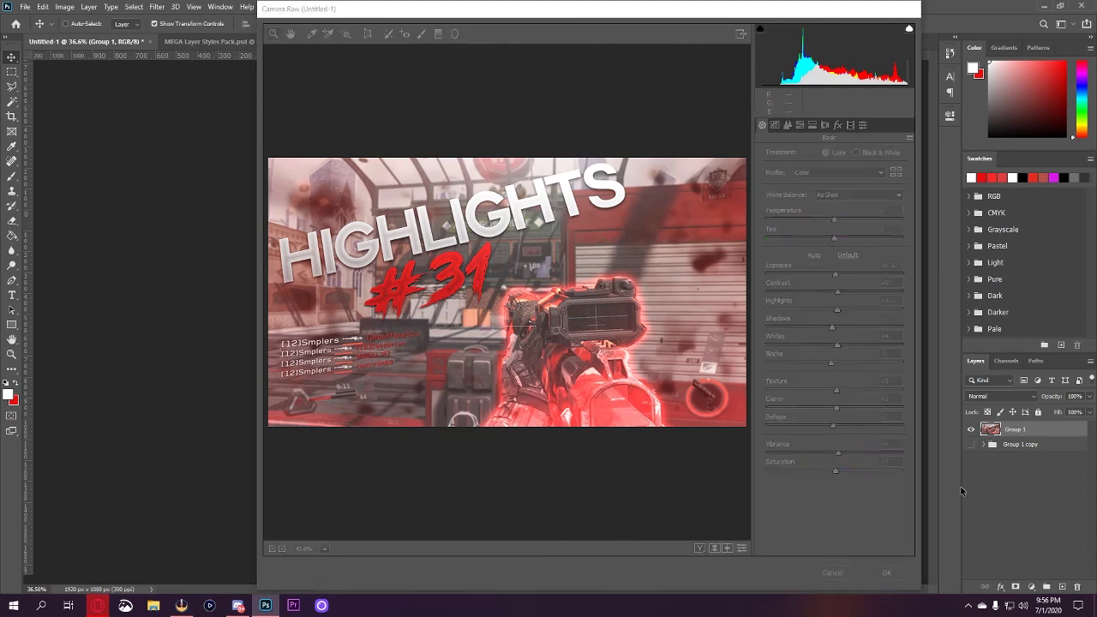
Show the backup group and toggle the merged layer's visibility to compare the thumbnail before and after color correction.
left_click(972, 445)
left_click(971, 430)
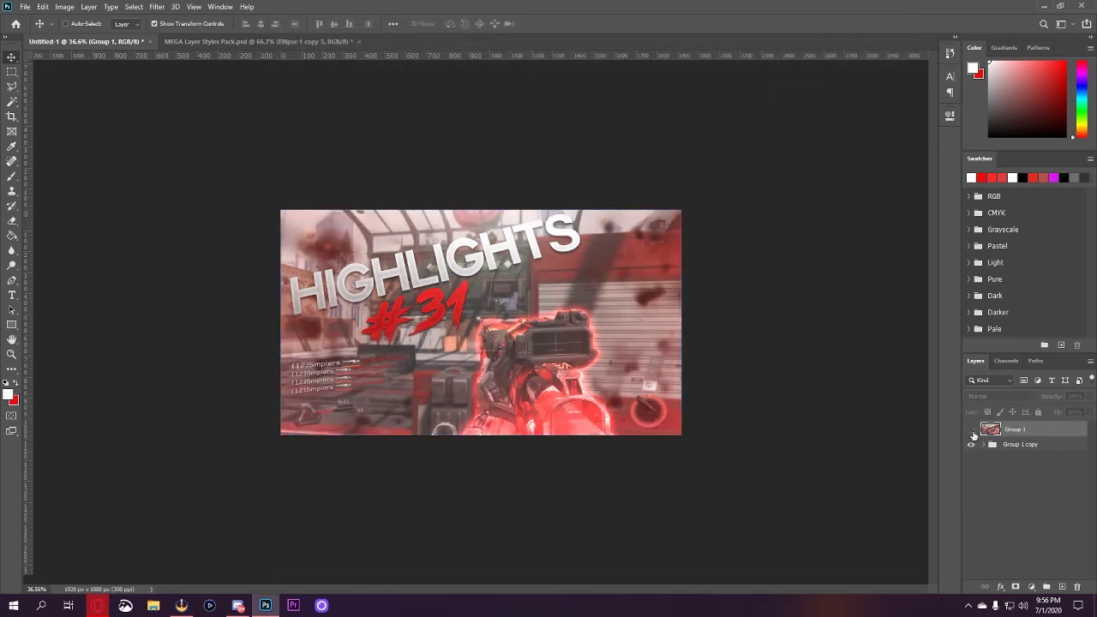
left_click(972, 430)
left_click(972, 430)
left_click(972, 430)
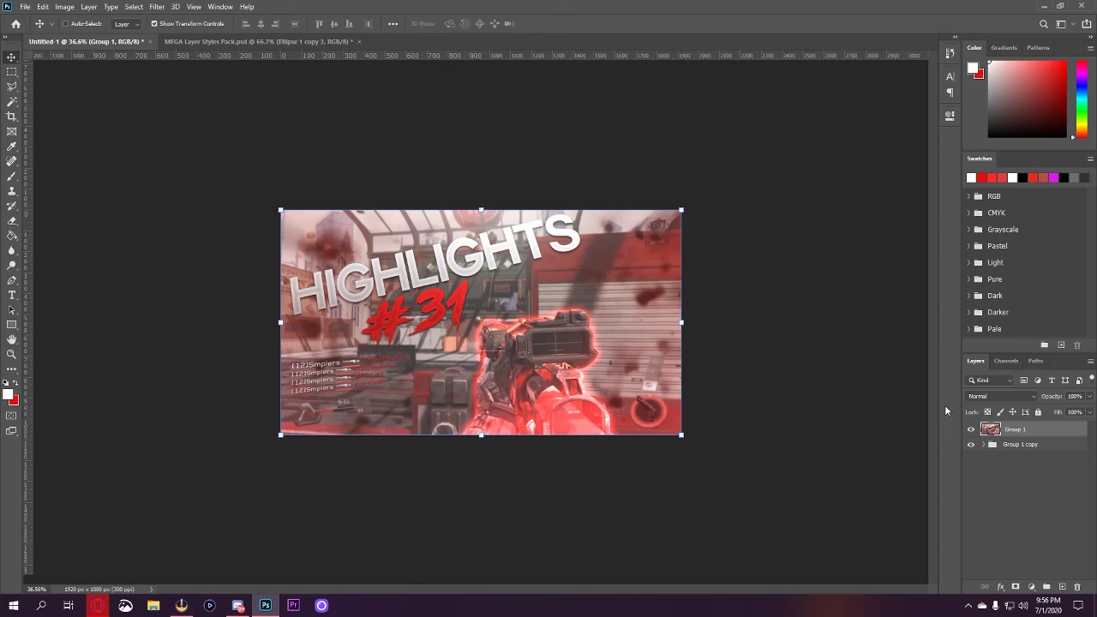
Apply Smart Sharpen to the merged layer with amount 200%, radius 1.0 px and 10% noise reduction.
left_click(157, 6)
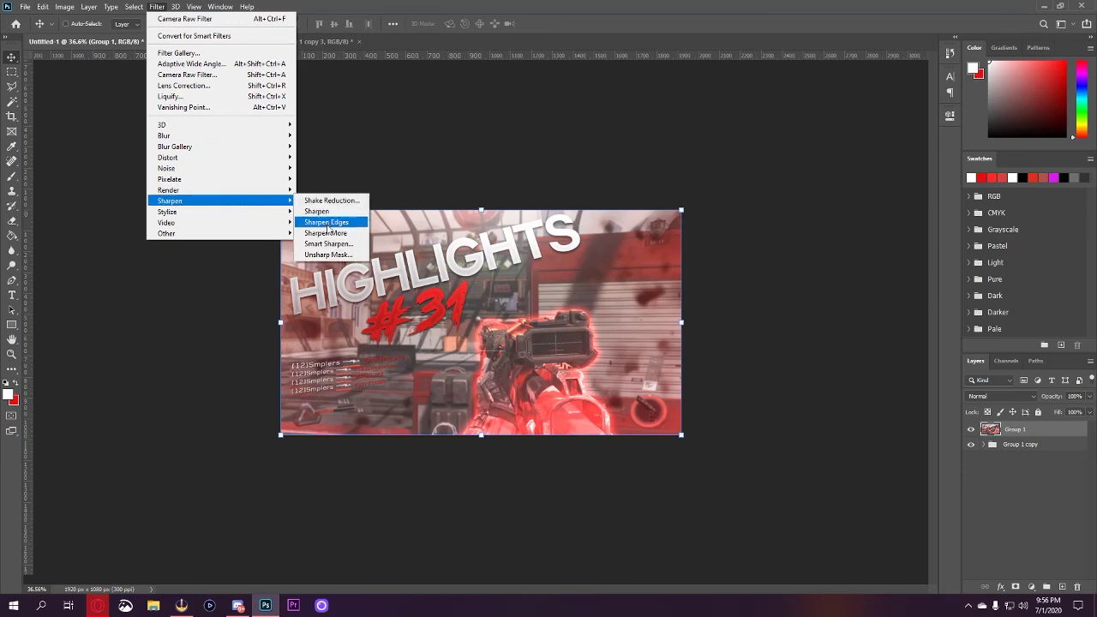
left_click(333, 245)
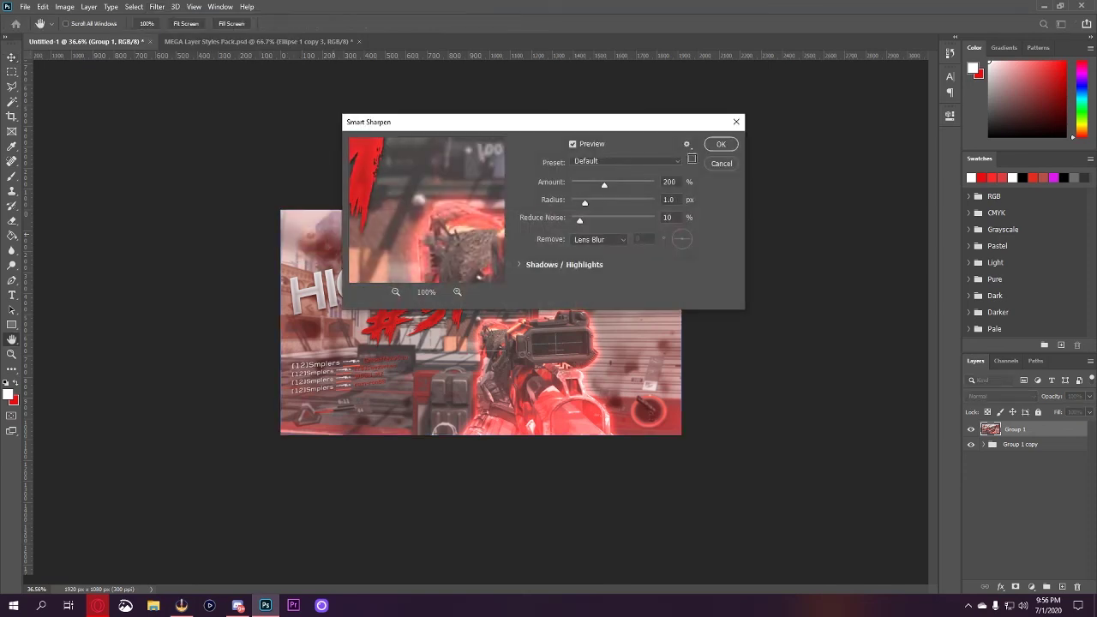
left_click(723, 147)
key("v")
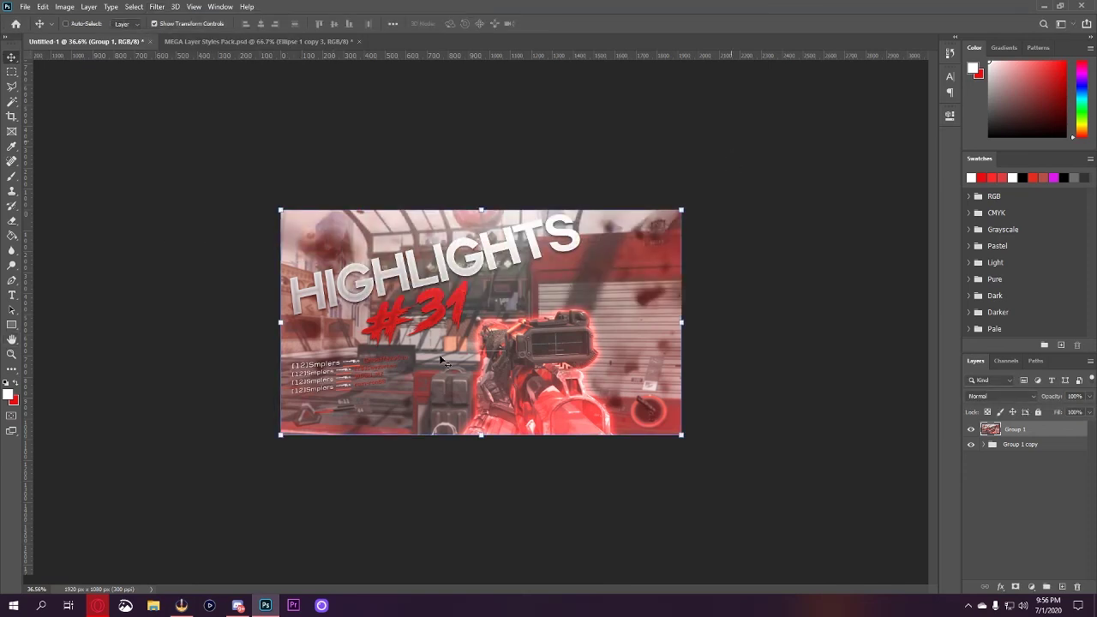
Compare the sharpened merged layer with the backup group at full canvas view by toggling its visibility.
key("ctrl+plus")
key("ctrl+0")
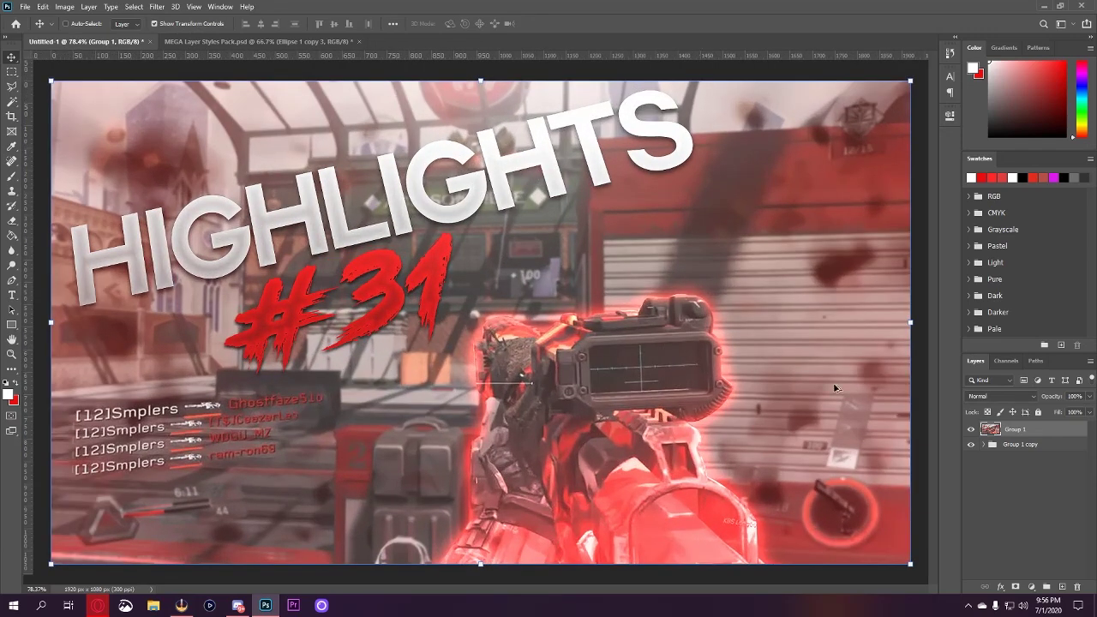
left_click(971, 430)
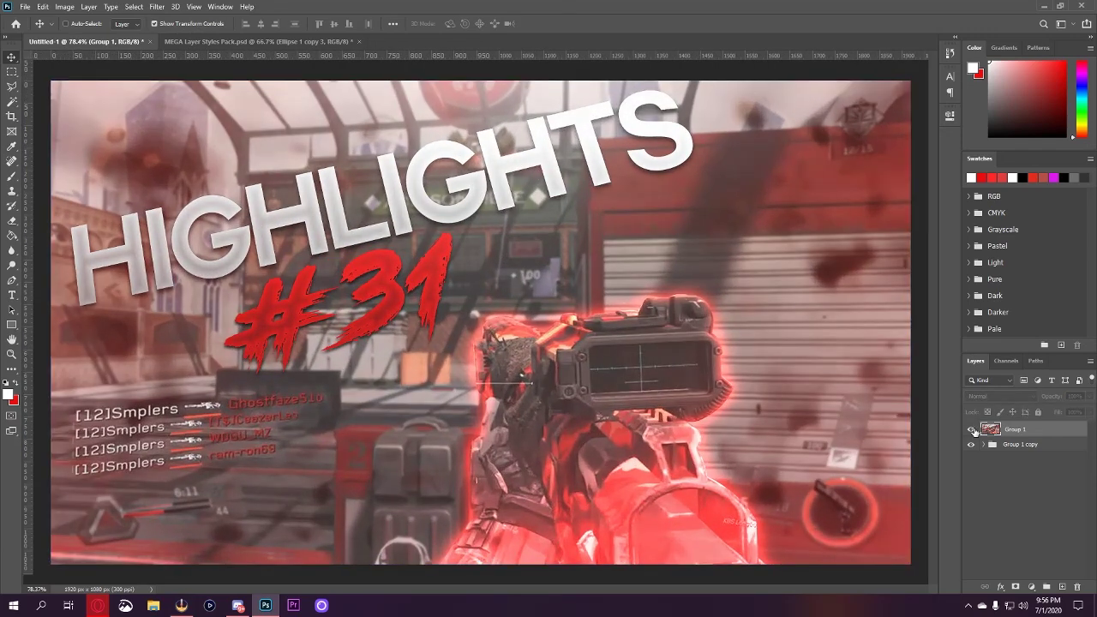
left_click(971, 429)
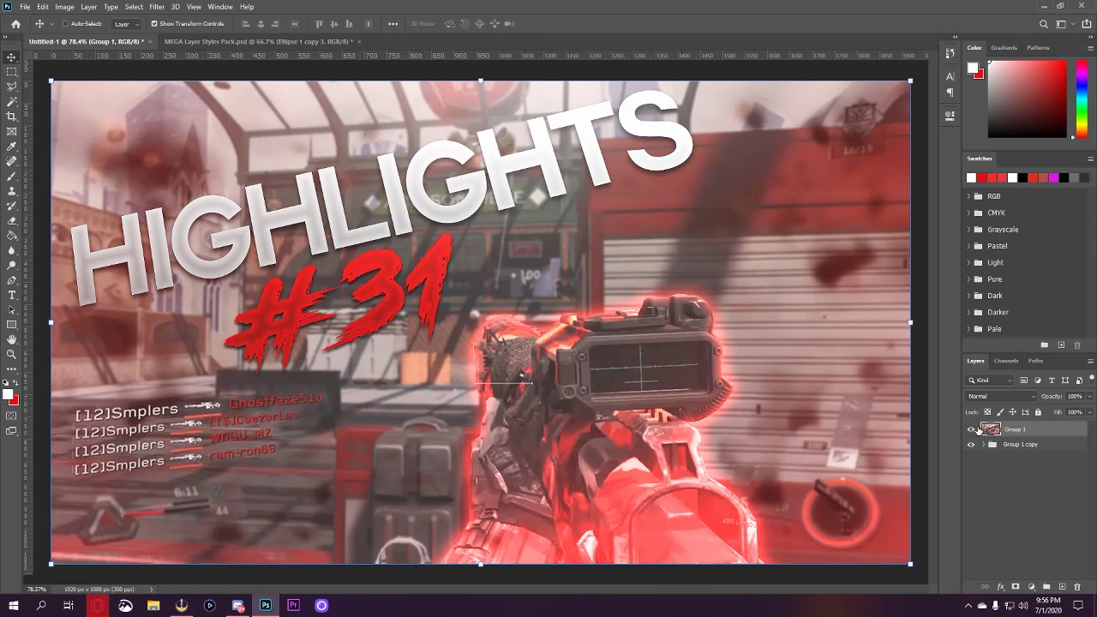